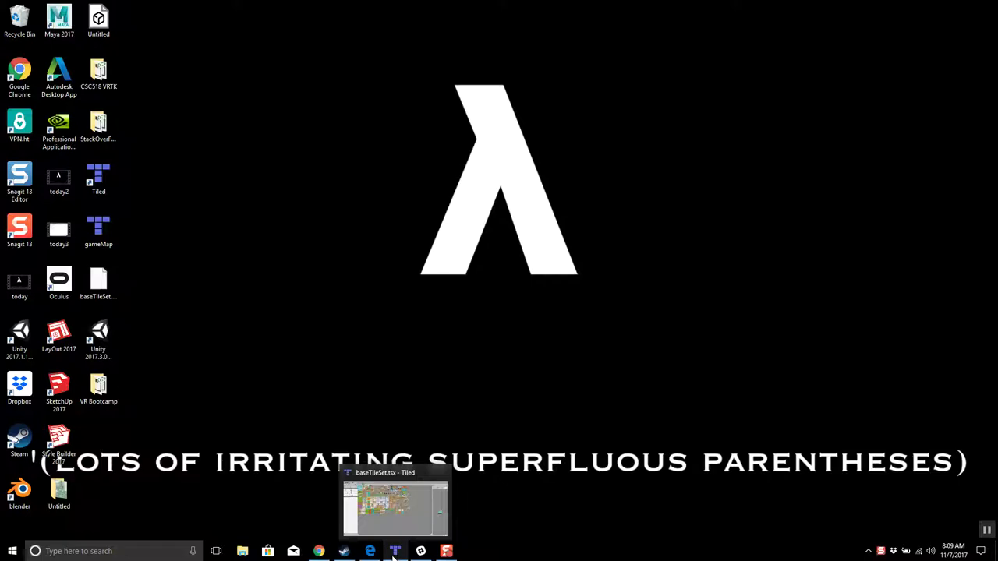
Switch to Tiled and bring up the gameMap.tmx map with its base tileset.
left_click(393, 553)
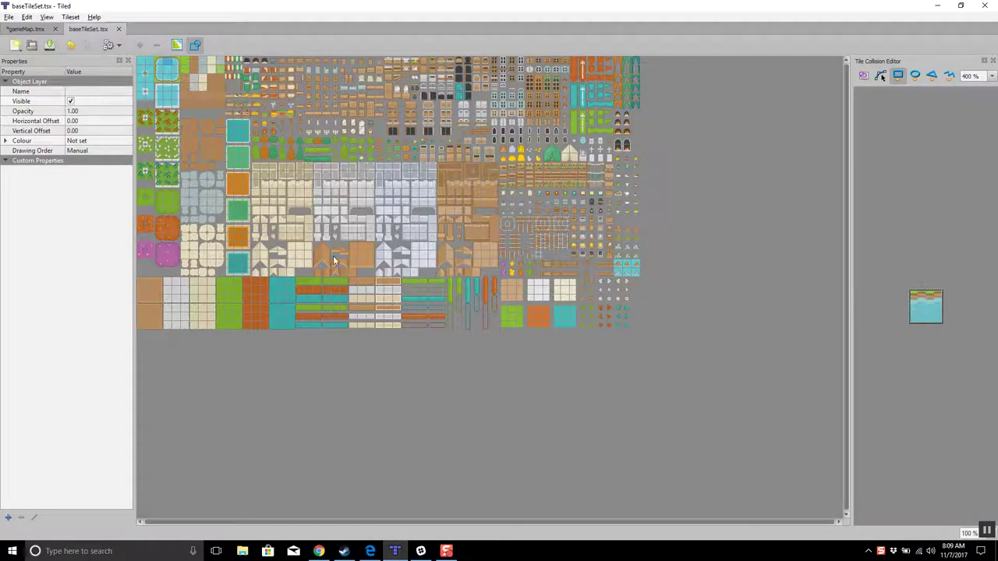
left_click(26, 29)
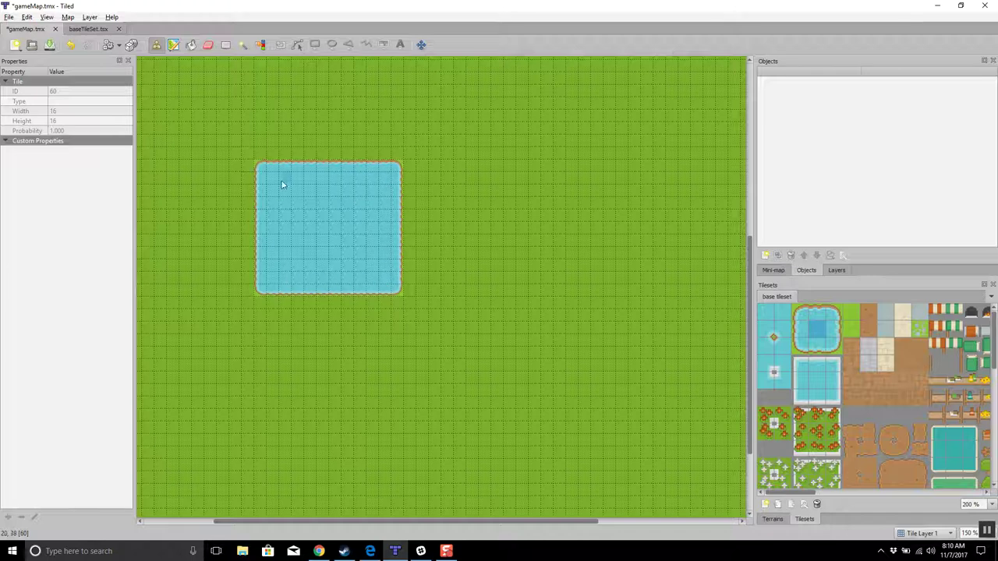
left_click(814, 321)
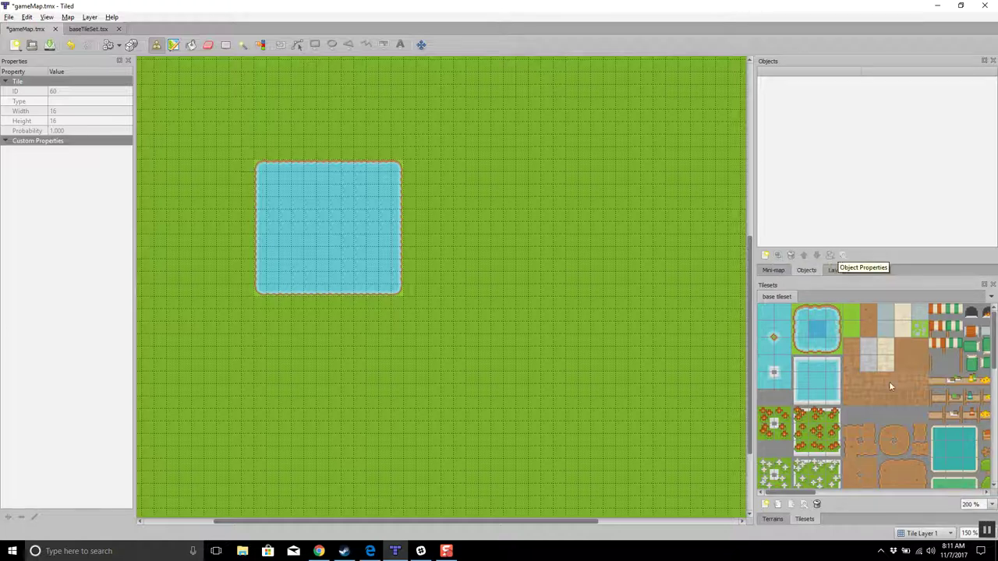
Open the base tileset for editing, examine individual pond and furniture tiles in the collision editor, and return to the gameMap map.
left_click(805, 505)
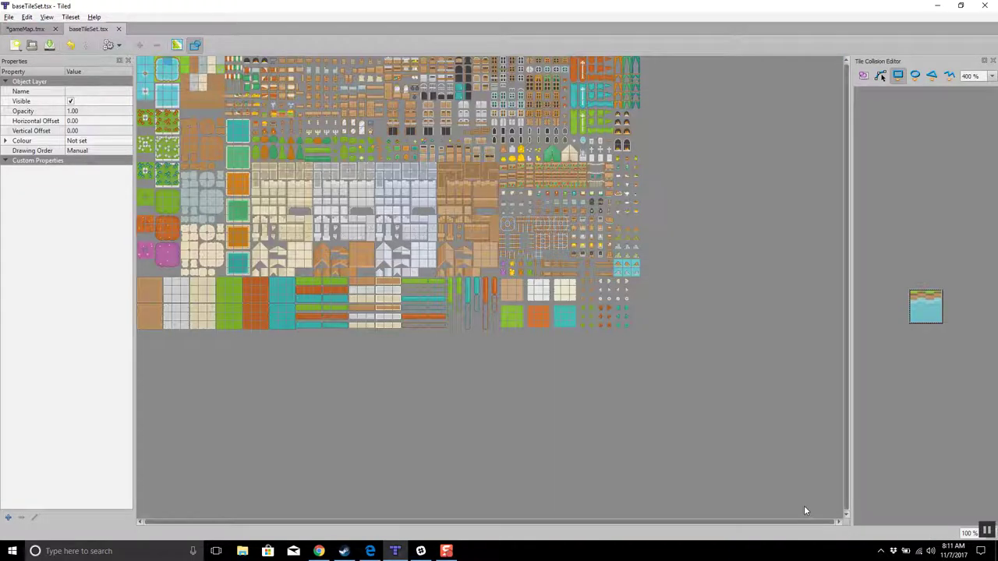
left_click(166, 73)
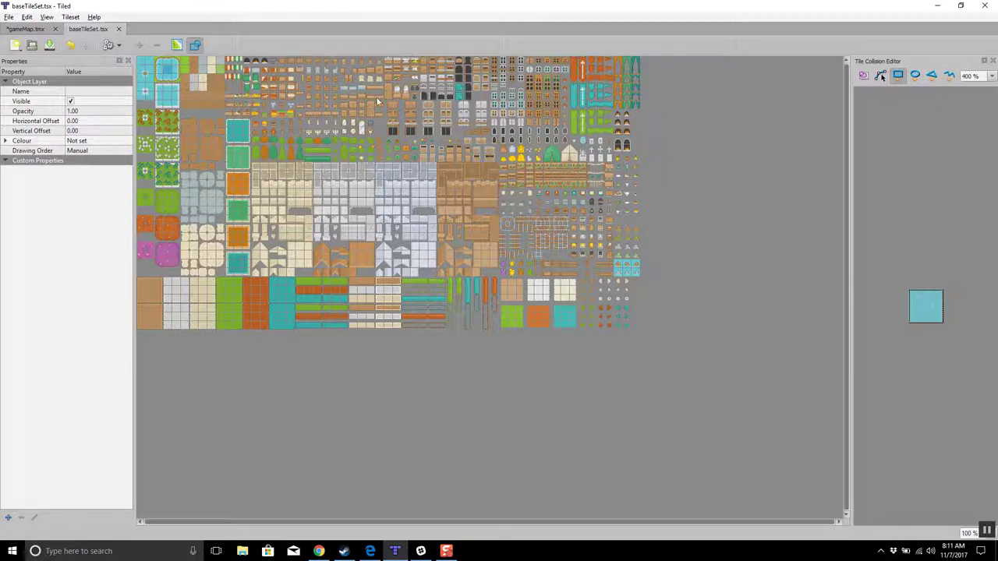
left_click(304, 111)
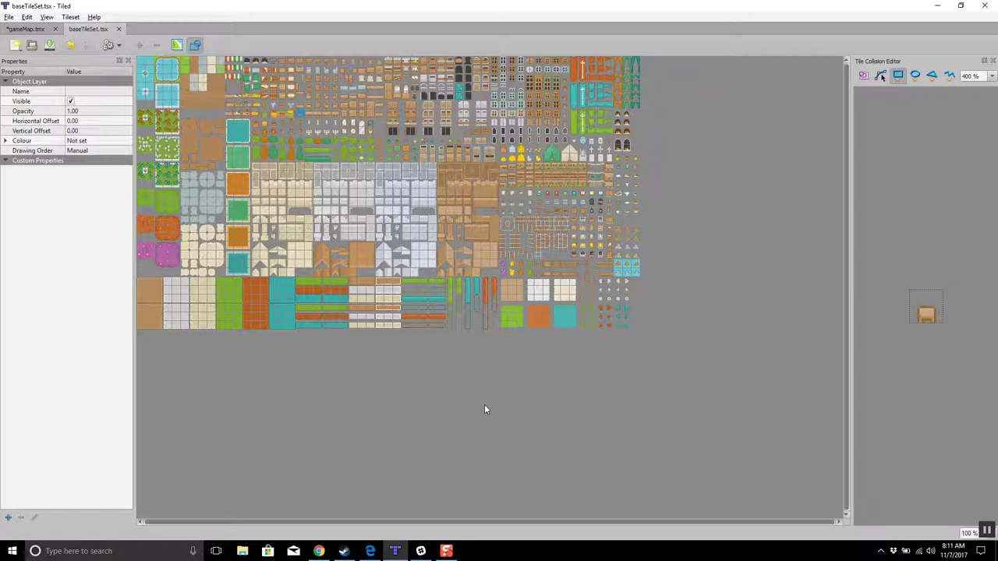
left_click(166, 71)
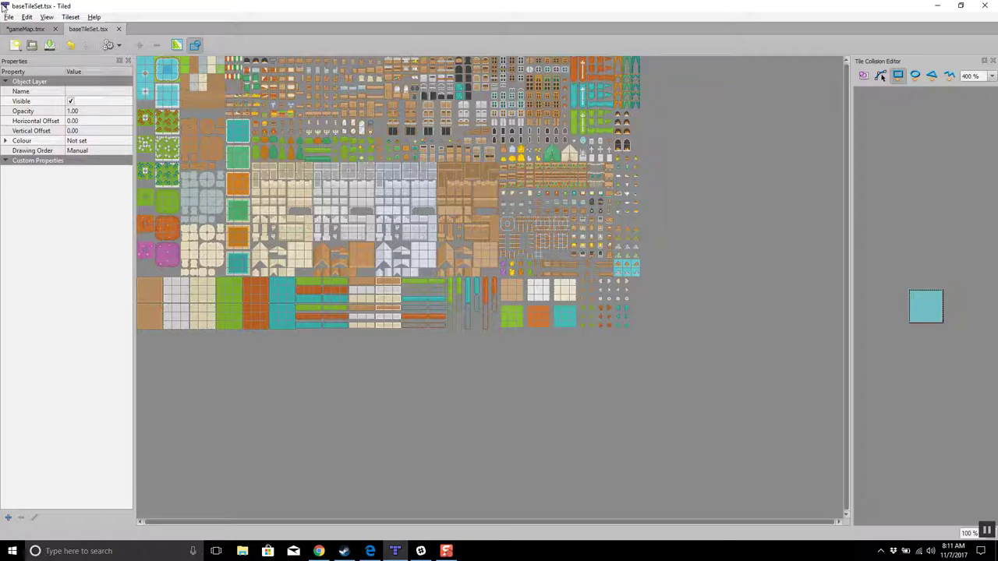
left_click(24, 29)
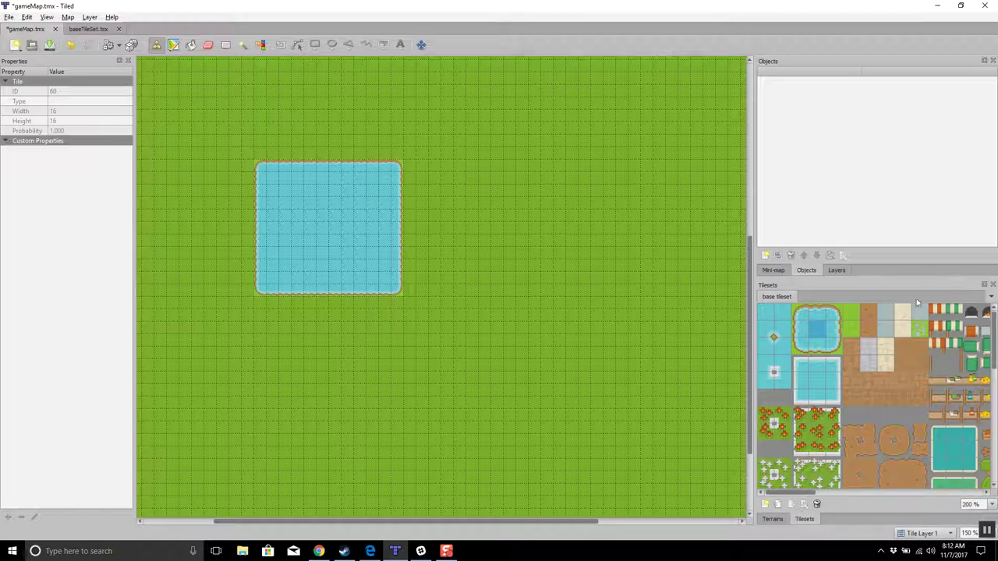
Examine the base tileset's ground tiles and the map's terrain list, with the mini-map displayed.
mouse_move(992, 348)
left_mouse_down()
mouse_move(992, 382)
mouse_move(993, 339)
left_mouse_up()
scroll(872, 390, "down", 5)
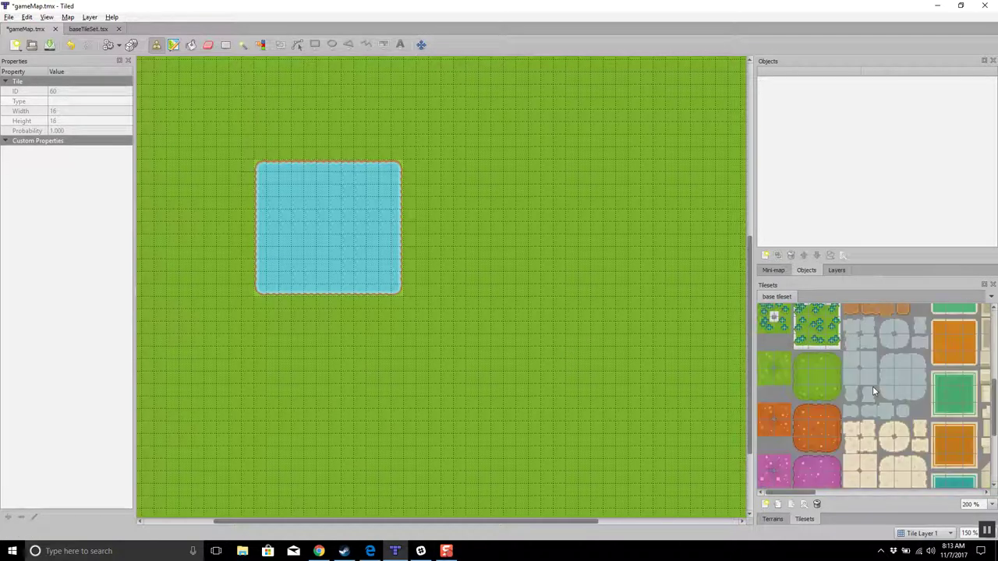
scroll(872, 390, "up", 4)
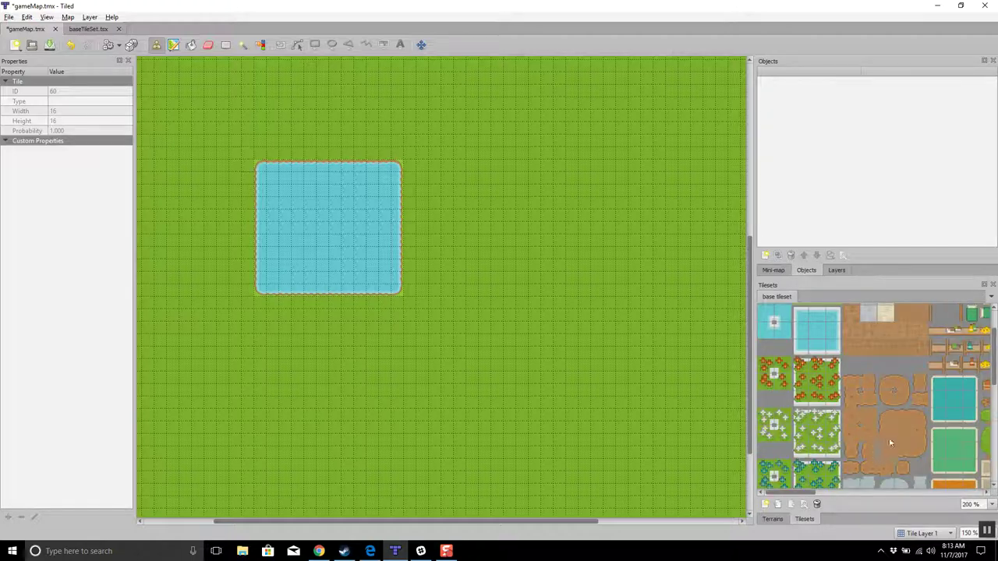
left_click(774, 519)
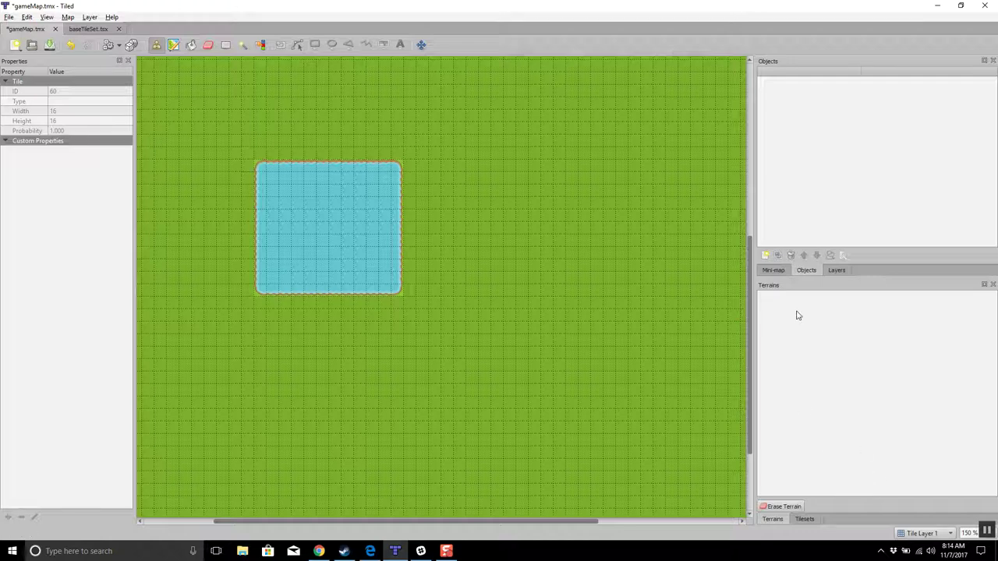
left_click(768, 270)
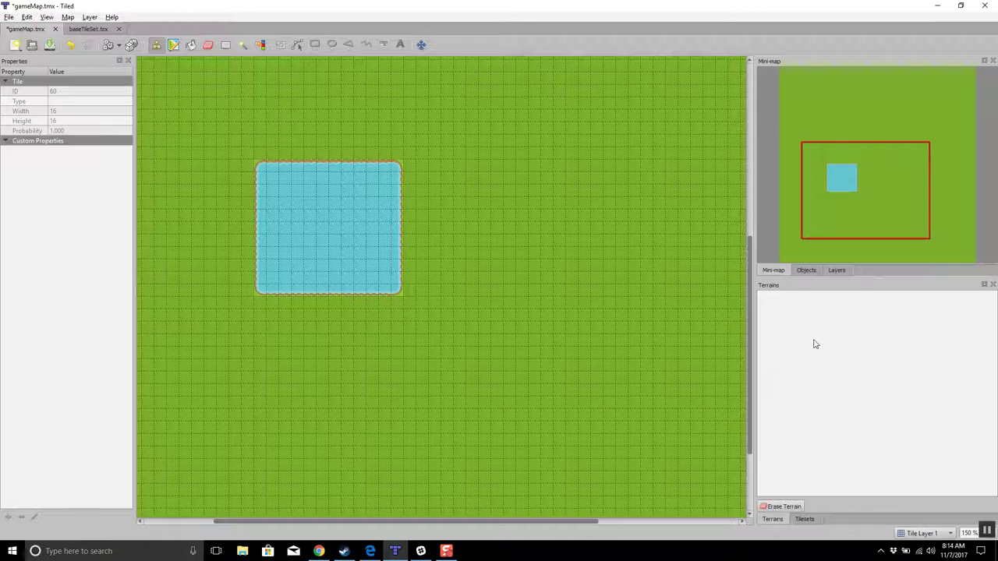
left_click(803, 519)
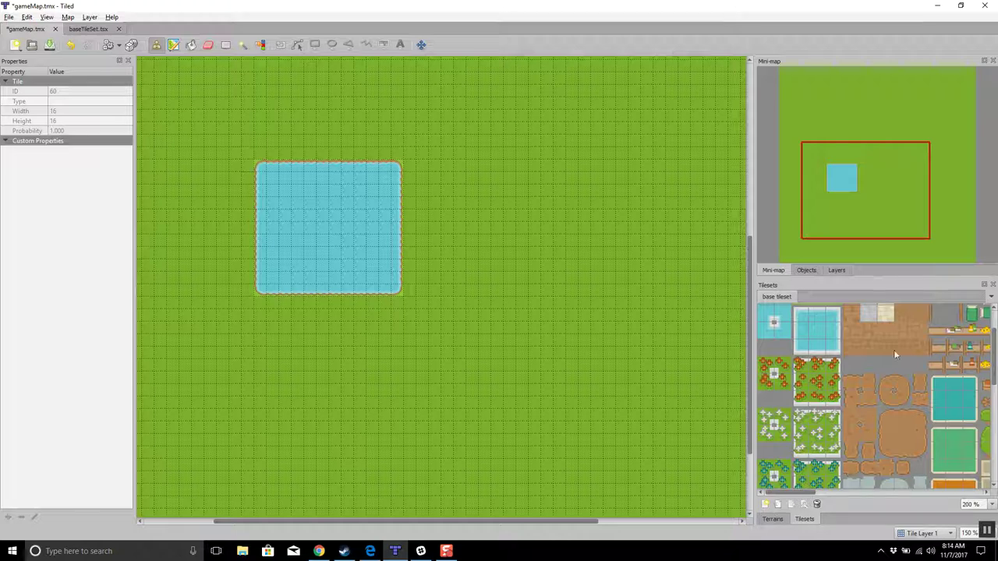
Open the base tileset in terrain editing mode and add a terrain type named Dirt.
left_click(804, 504)
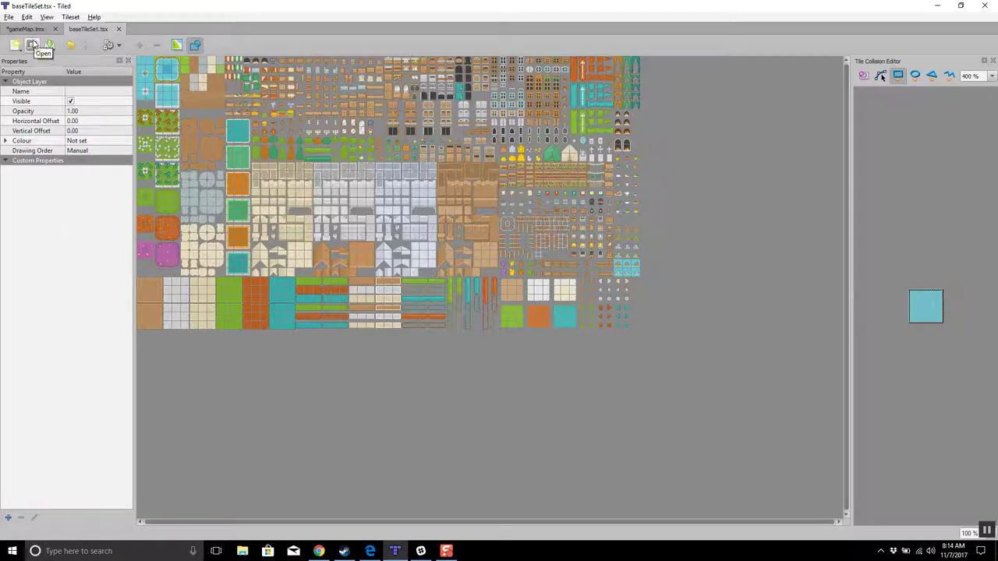
left_click(178, 46)
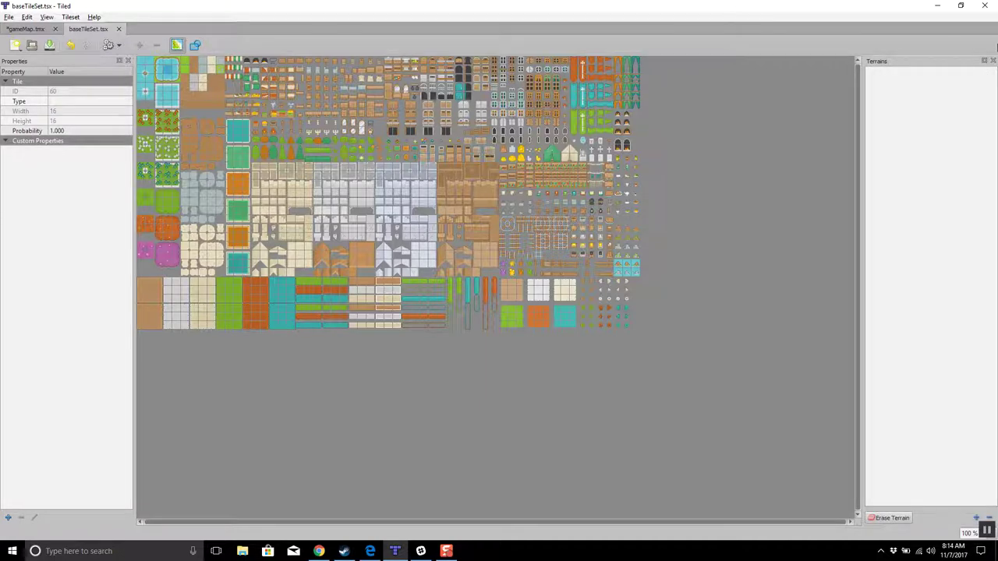
left_click(976, 518)
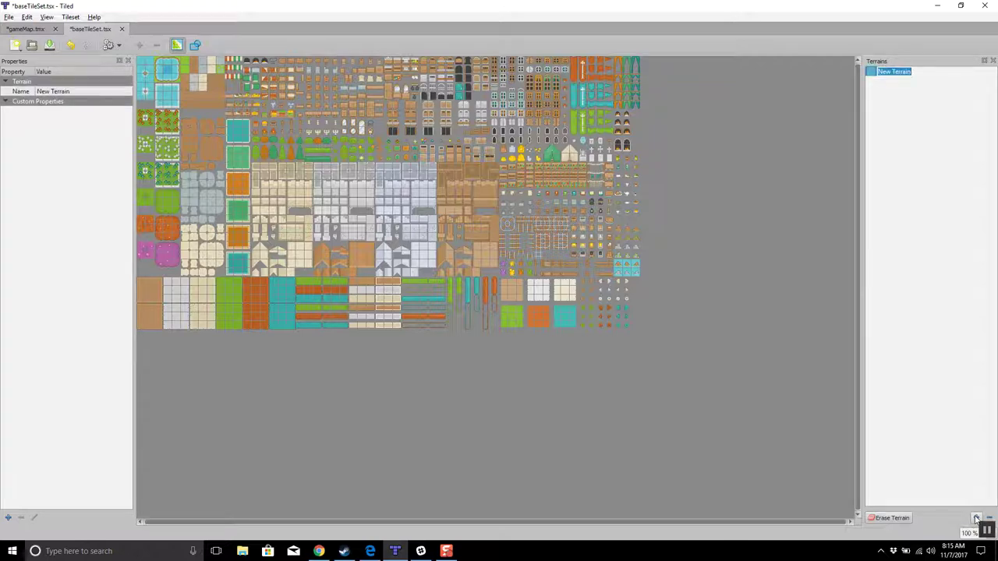
type("Dirt")
key("Return")
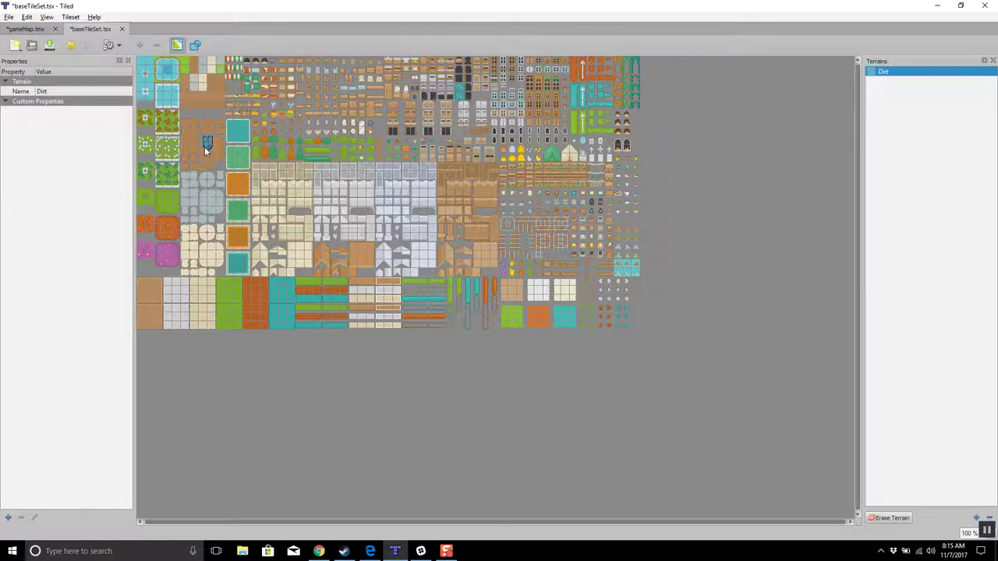
Try to assign the tiles of the large rounded dirt patch to the Dirt terrain.
left_click_drag(202, 145, 218, 142)
right_click(201, 162)
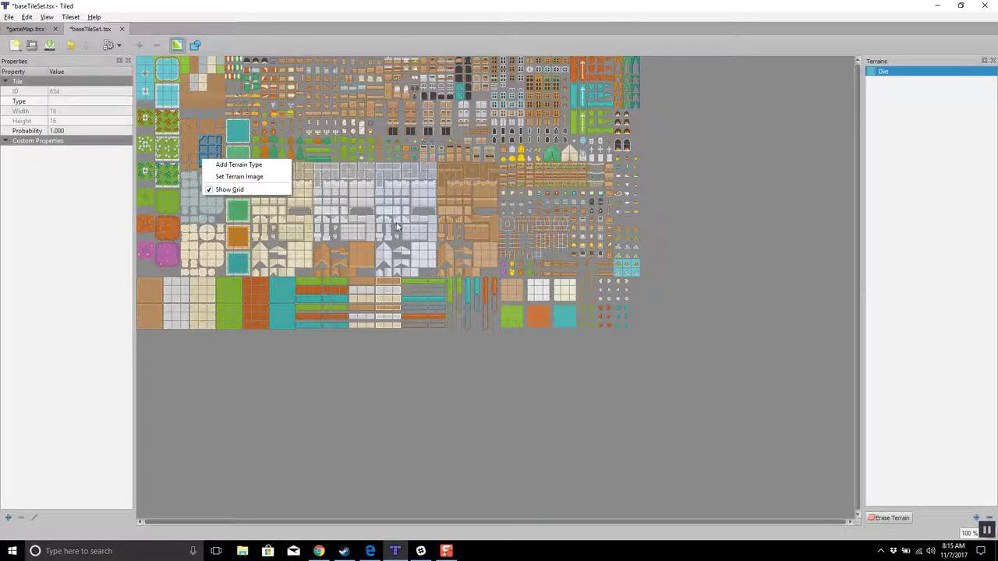
left_click(871, 187)
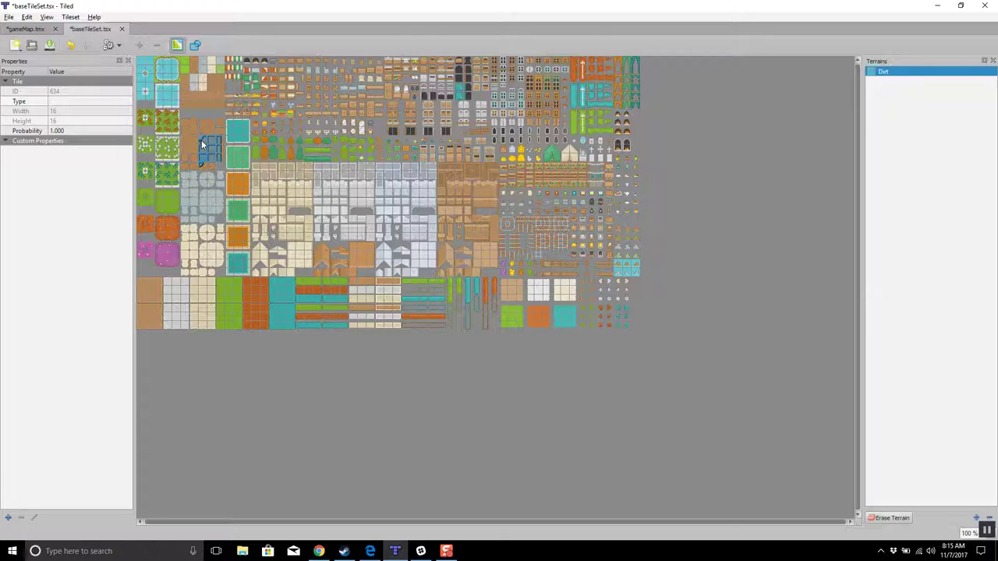
right_click(201, 144)
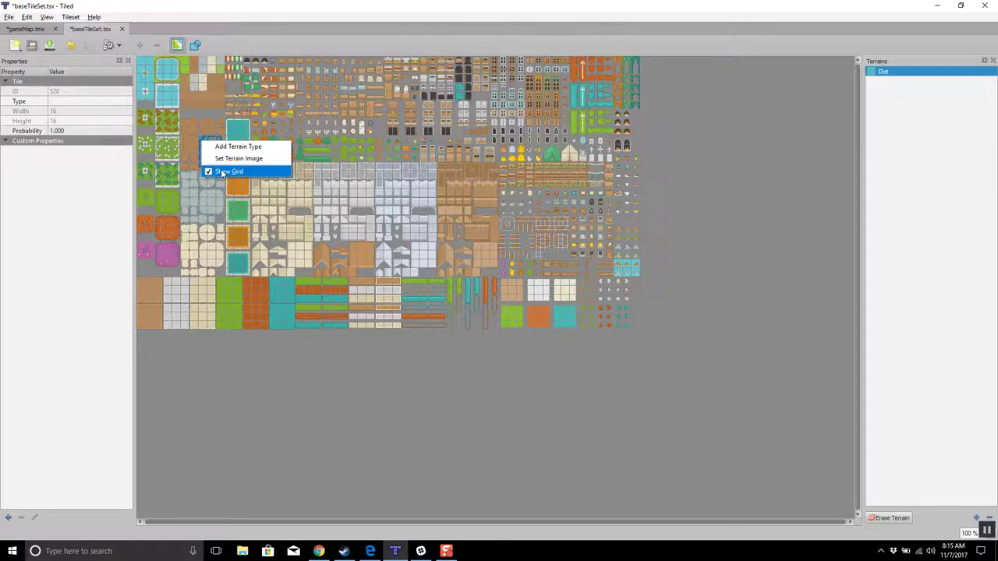
key("Escape")
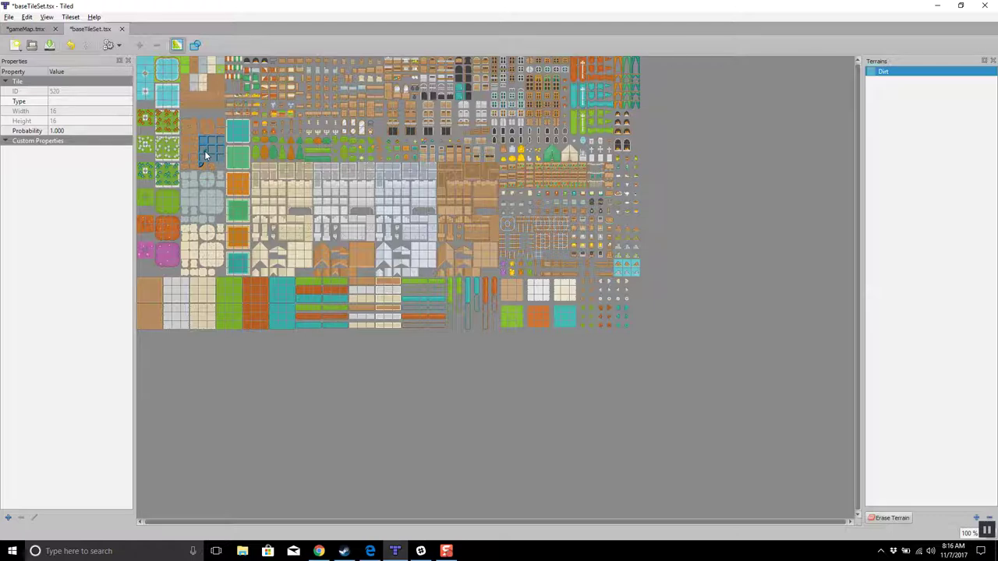
right_click(204, 151)
Delete the Dirt terrain and add a new terrain type named Dirt that uses the dirt patch's centre tile as its image.
left_click(203, 151)
left_click(989, 518)
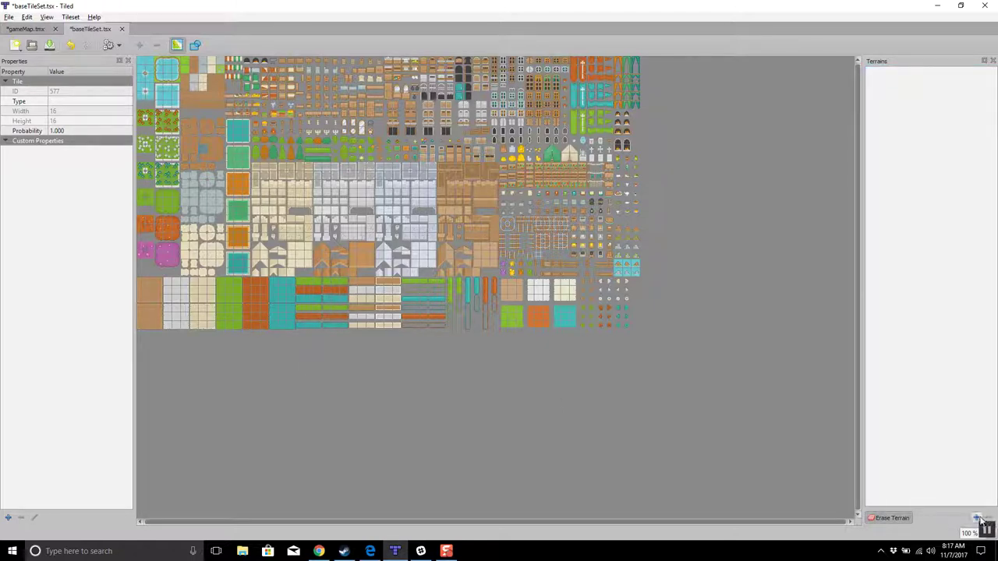
left_click(977, 517)
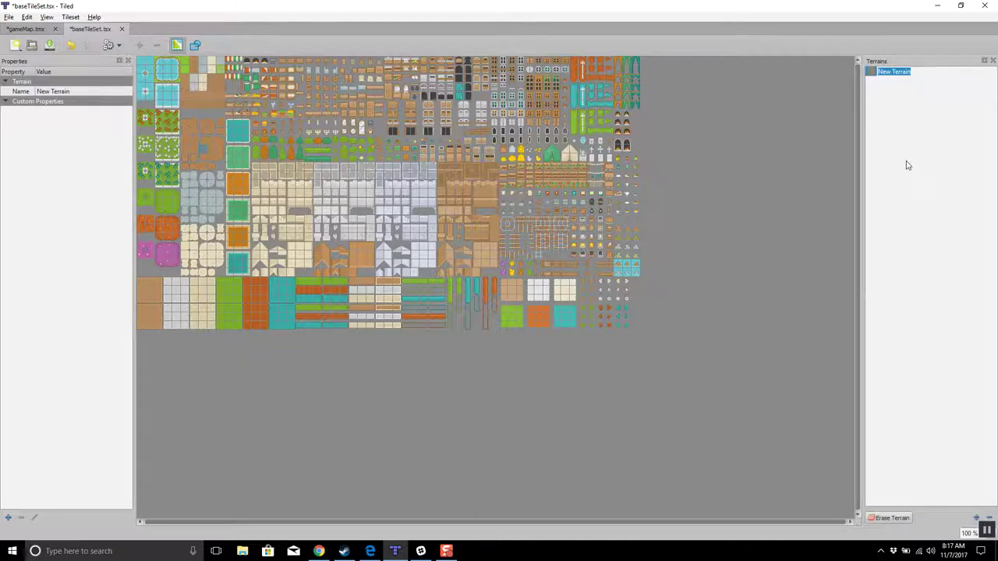
type("Dirt")
key("Return")
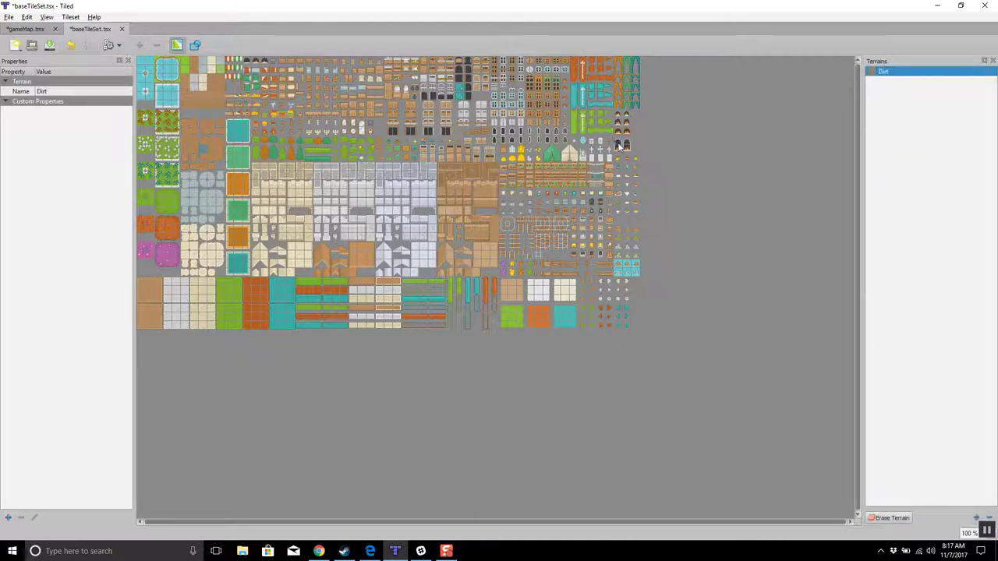
Mark the inner corners of the large rounded dirt patch's tiles as Dirt terrain and save the tileset.
left_click(218, 153)
left_click(211, 152)
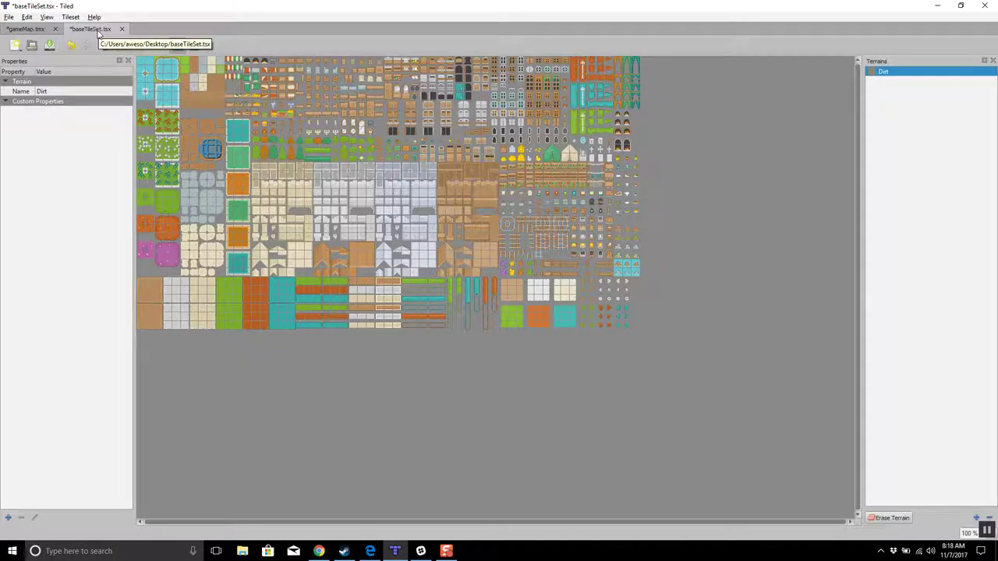
key("ctrl+s")
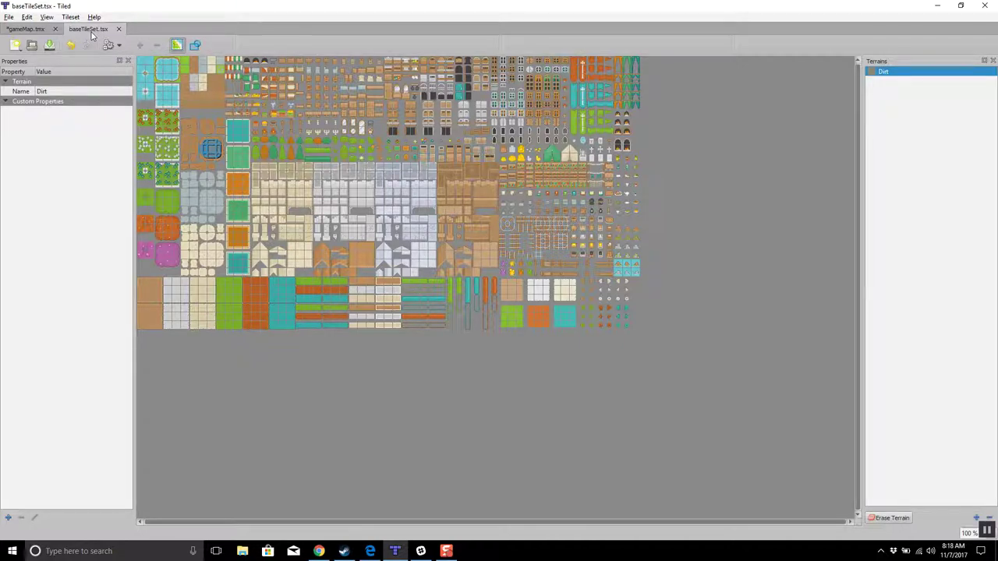
On the gameMap map, paint an irregular freehand area of Dirt terrain on the grass to the right of the pond.
left_click(28, 29)
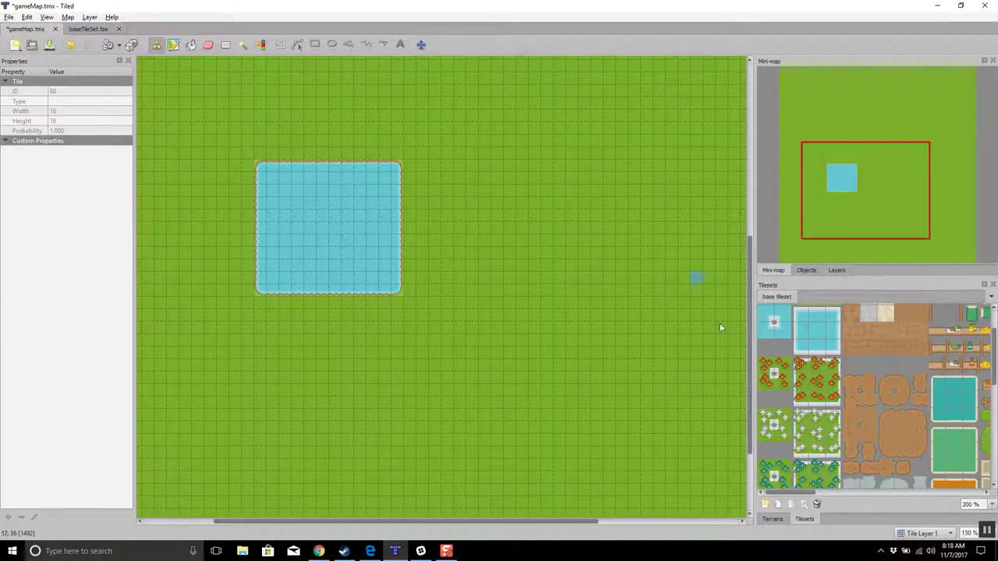
left_click(770, 520)
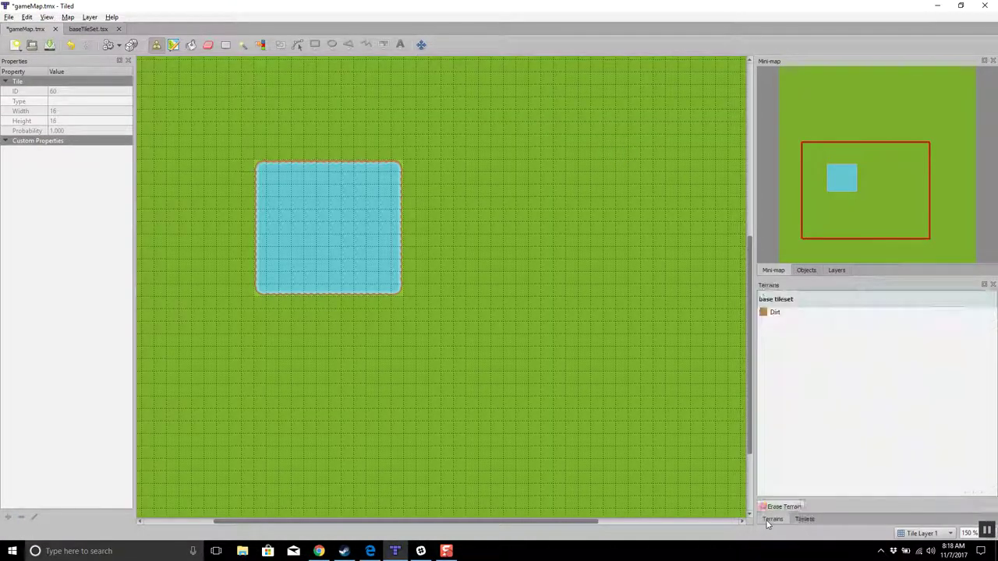
left_click(773, 312)
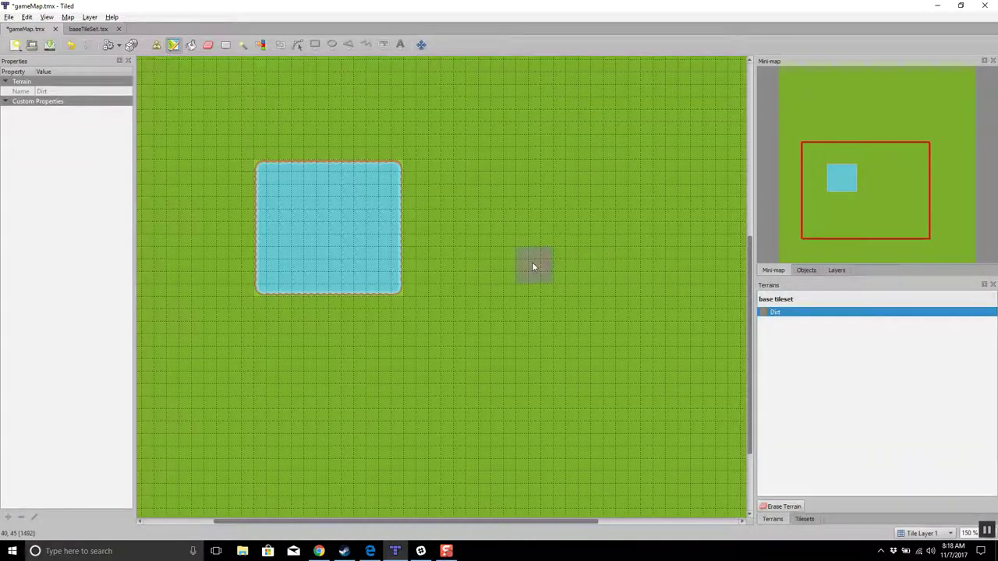
mouse_move(476, 213)
left_mouse_down()
mouse_move(525, 218)
mouse_move(537, 233)
mouse_move(515, 250)
mouse_move(479, 220)
left_mouse_up()
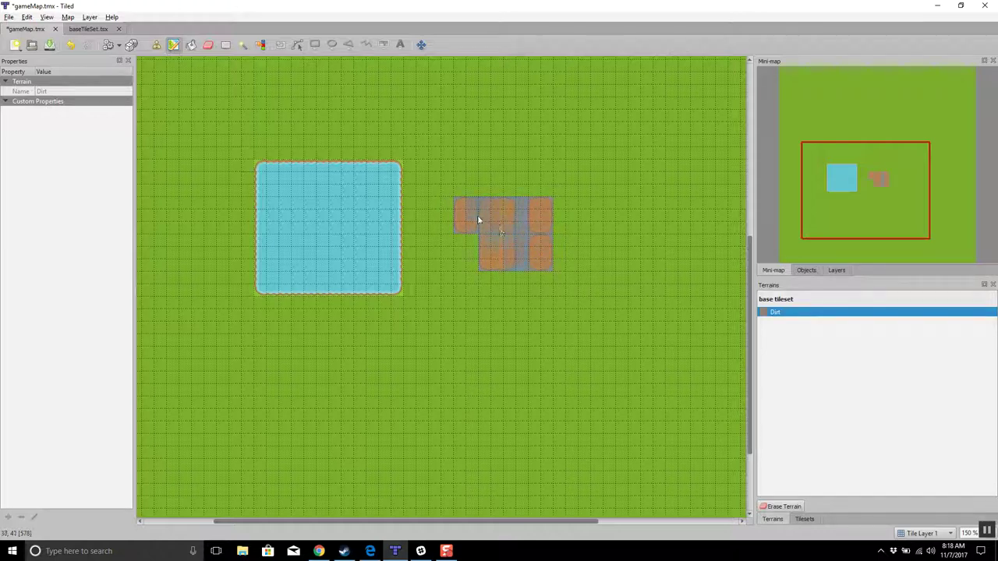
mouse_move(479, 270)
left_mouse_down()
mouse_move(516, 315)
mouse_move(533, 322)
mouse_move(533, 294)
mouse_move(547, 290)
mouse_move(554, 316)
mouse_move(564, 316)
mouse_move(570, 292)
mouse_move(524, 220)
left_mouse_up()
mouse_move(505, 253)
left_mouse_down()
mouse_move(543, 295)
mouse_move(608, 320)
mouse_move(618, 351)
mouse_move(569, 376)
mouse_move(510, 384)
left_mouse_up()
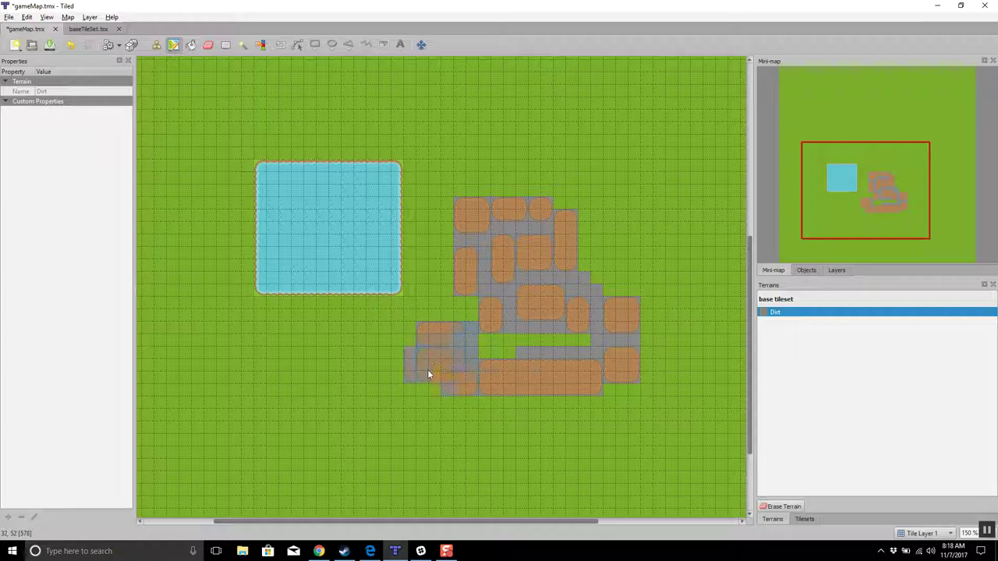
mouse_move(428, 375)
left_mouse_down()
mouse_move(502, 380)
mouse_move(485, 337)
mouse_move(528, 339)
left_mouse_up()
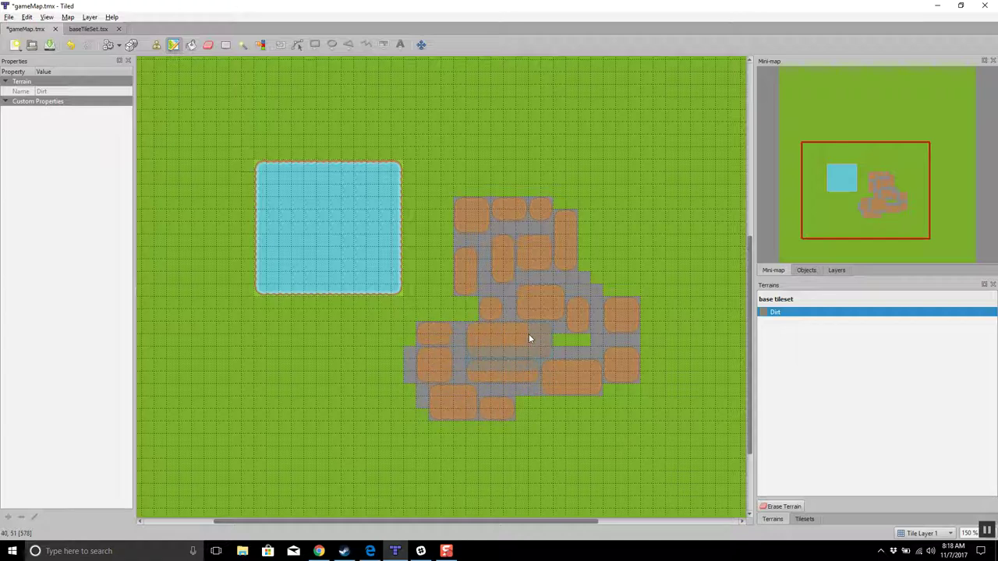
left_click(583, 341)
Browse the base tileset from the ground tiles across to the furniture and tree tiles.
left_click(804, 519)
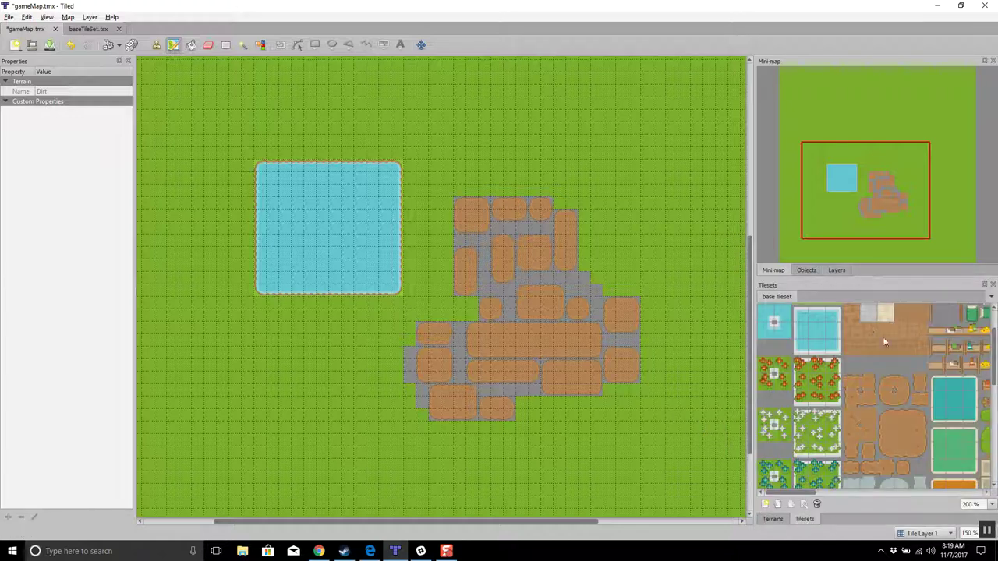
scroll(890, 316, "up", 2)
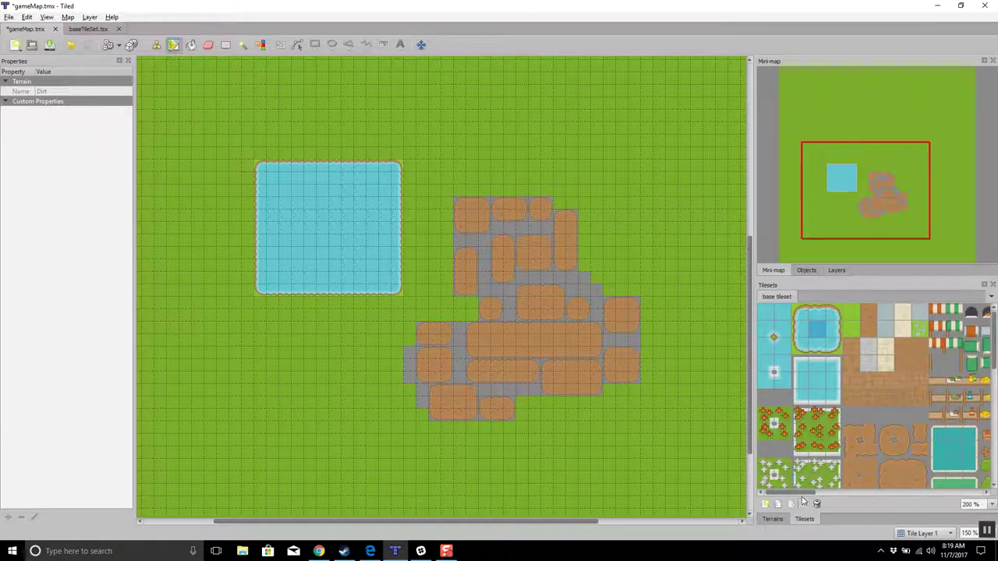
left_click_drag(798, 494, 847, 505)
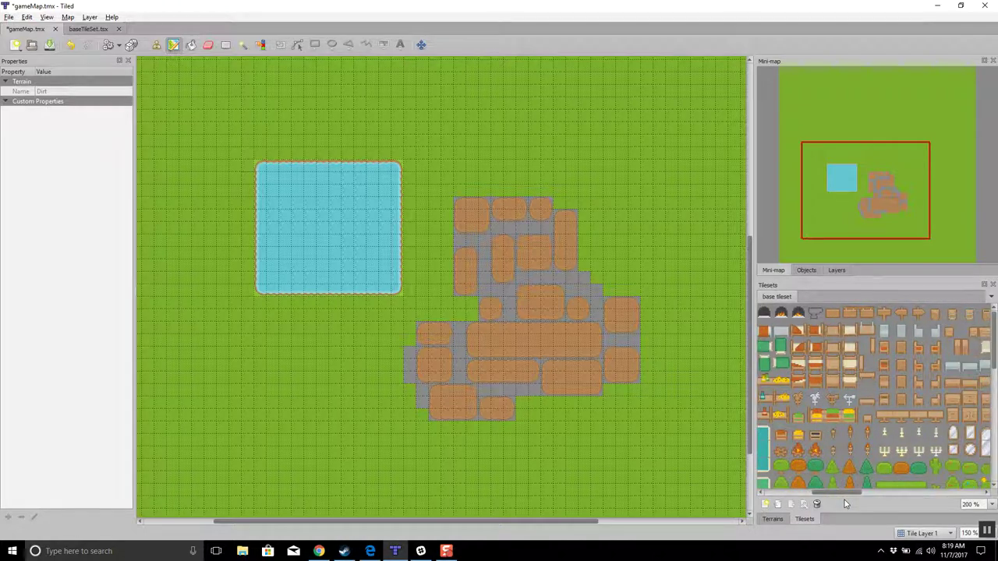
Pick the cactus tile from the base tileset and place cacti on the grass above the pond and above the dirt area.
scroll(850, 450, "down", 3)
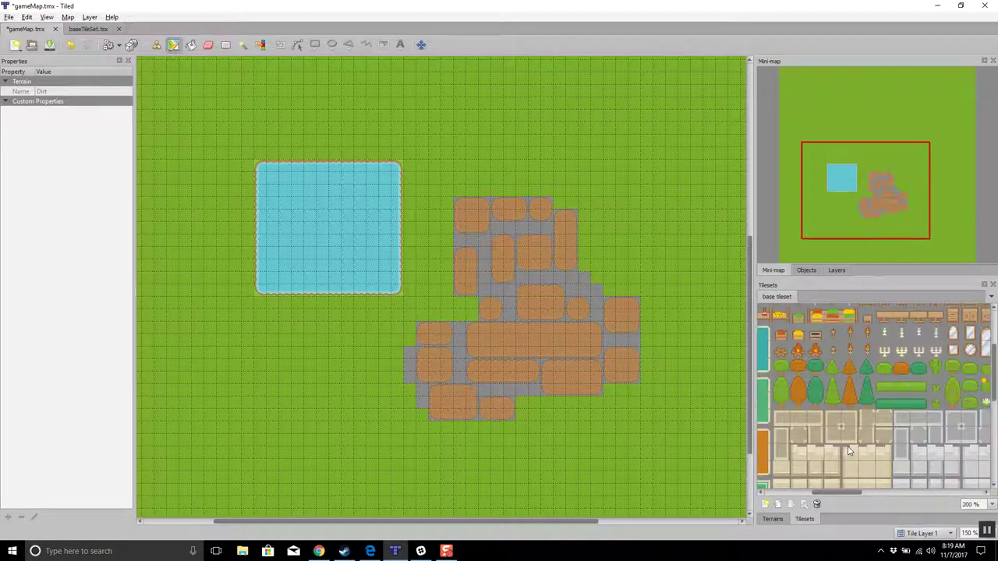
left_click(835, 393)
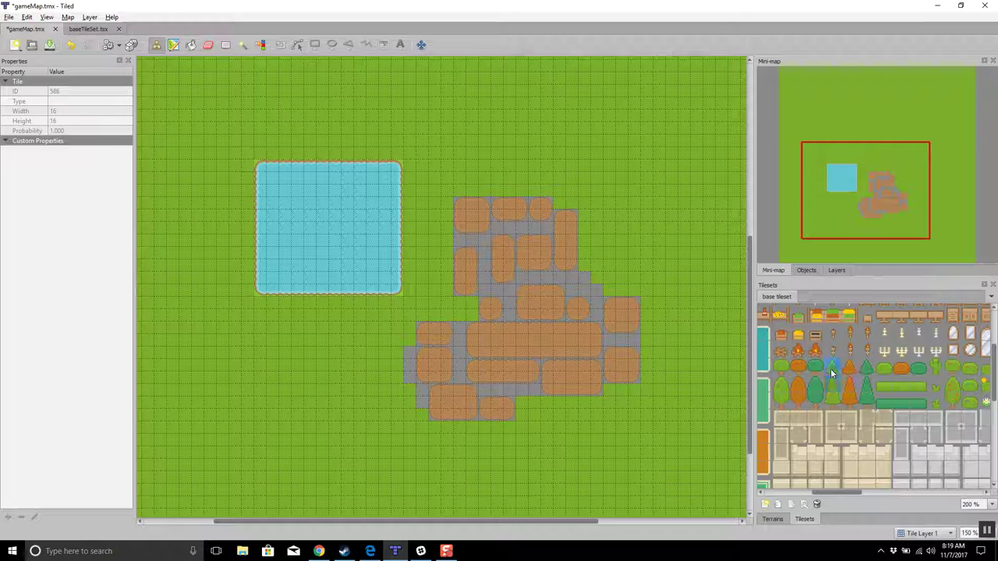
left_click(830, 368)
left_click(936, 369)
left_click(336, 130)
Open the base tileset for editing, give the cactus tile a rectangular collision shape about 15.75 by 15.5, and save the tileset.
left_click(803, 503)
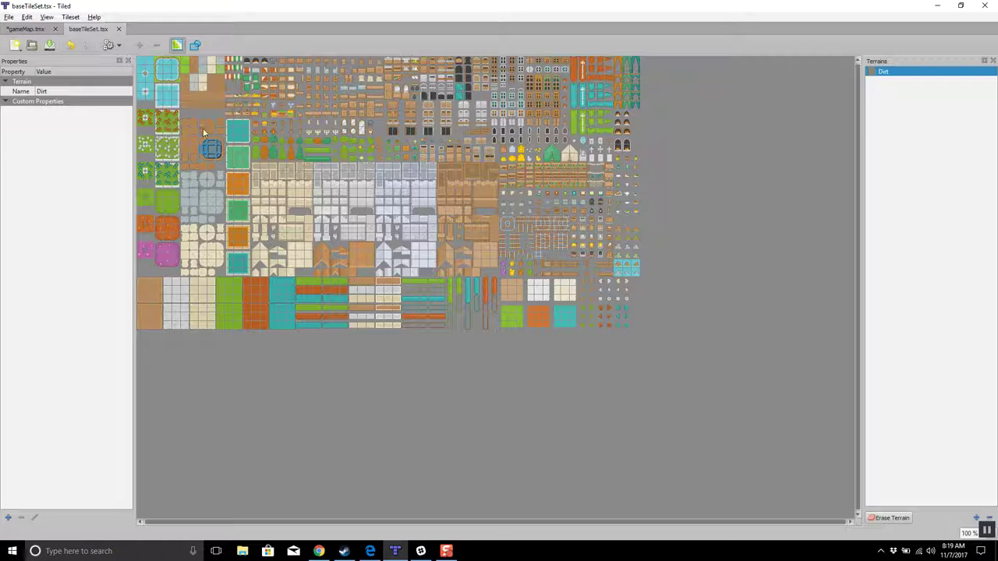
left_click(335, 138)
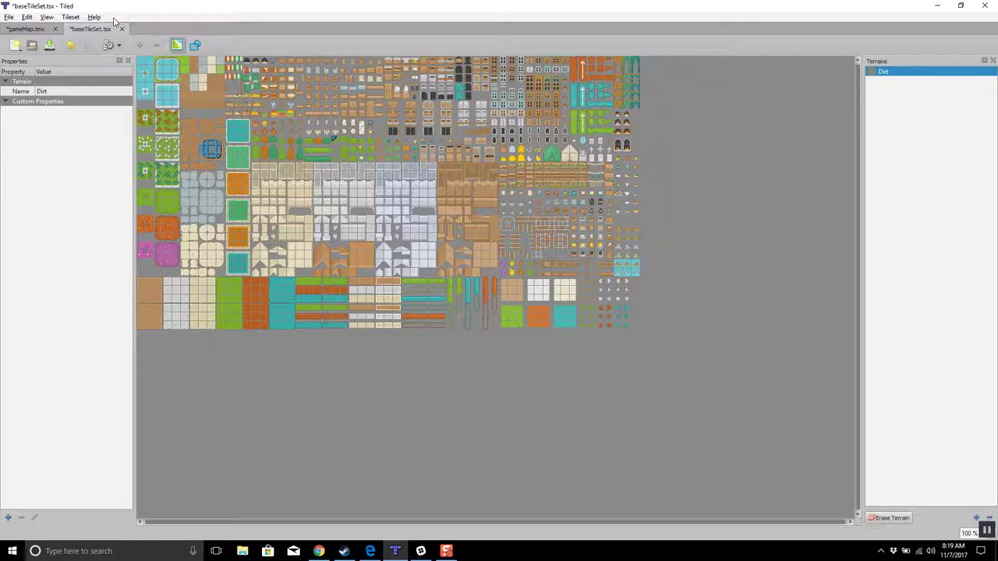
left_click(21, 92)
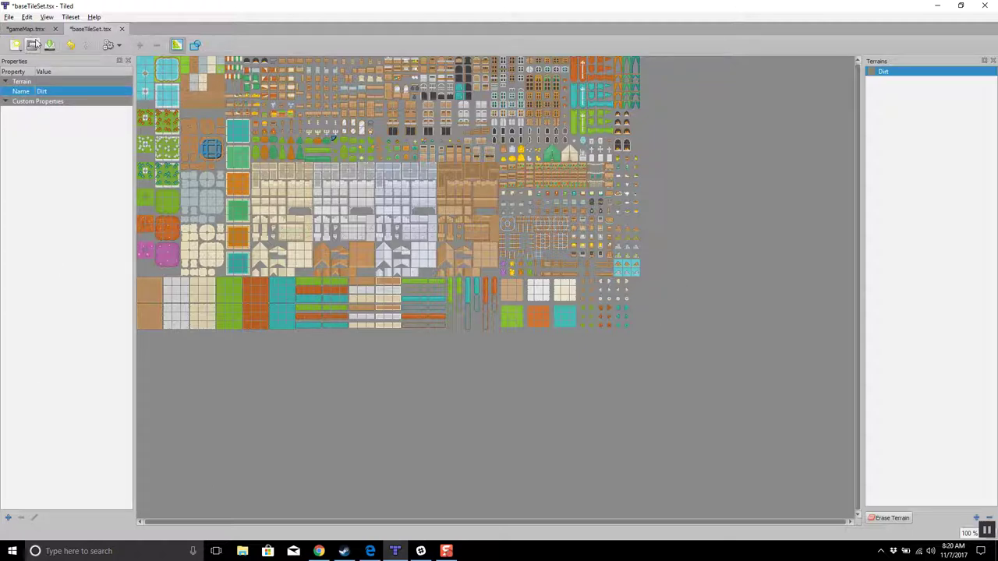
left_click(195, 46)
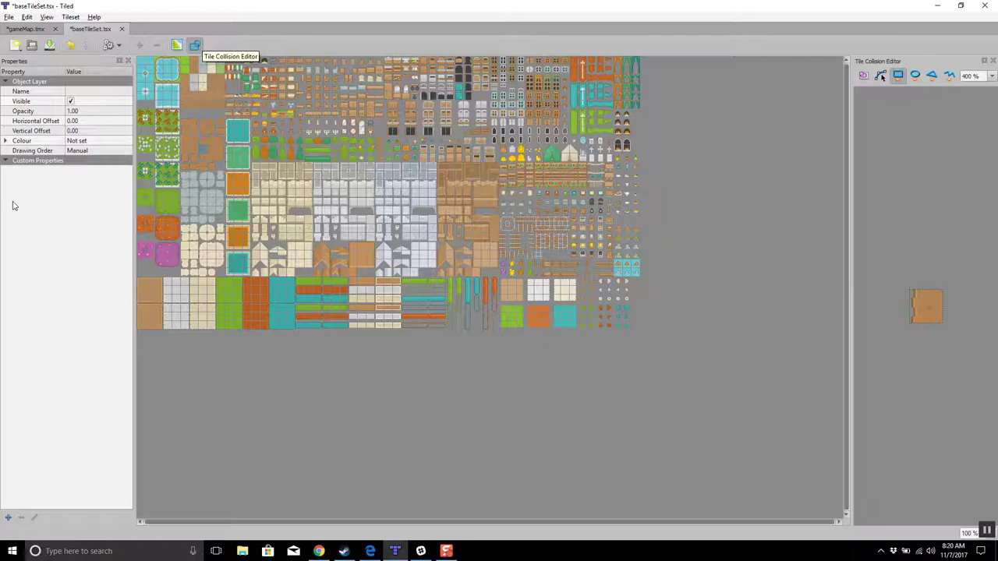
left_click(337, 146)
left_click(335, 147)
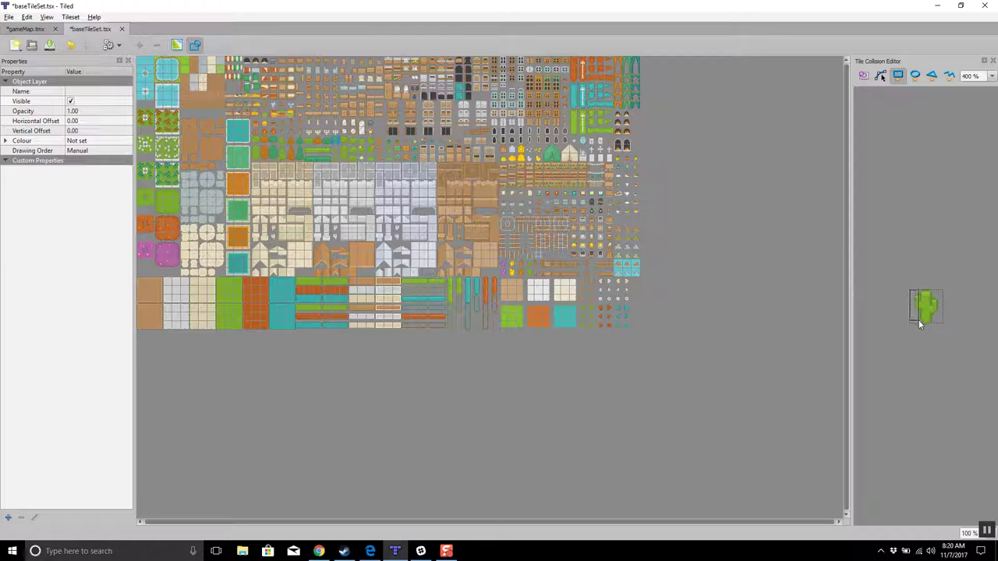
left_click_drag(909, 290, 941, 322)
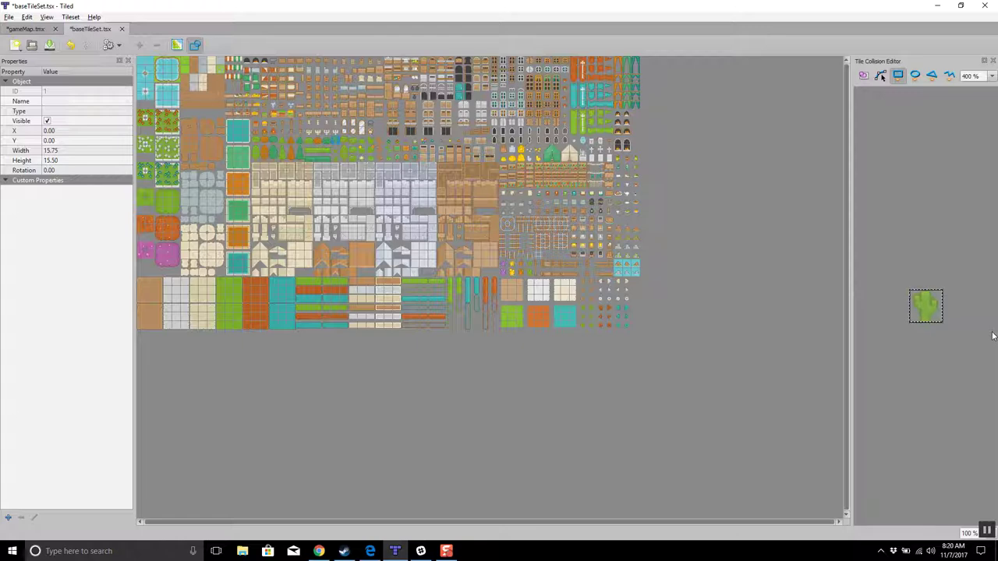
left_click(48, 45)
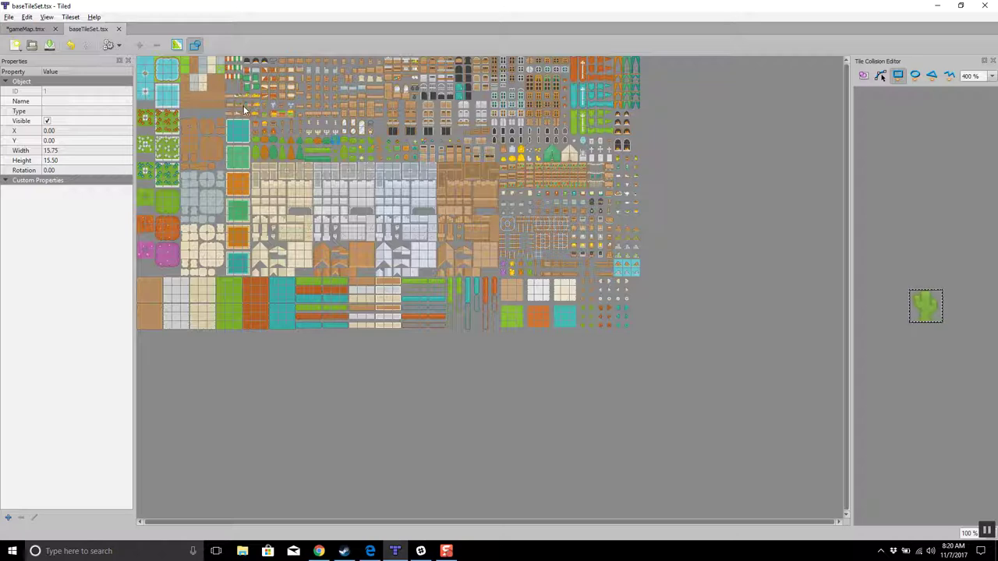
Inspect the pond's water tiles in the Tile Collision Editor.
left_click(167, 72)
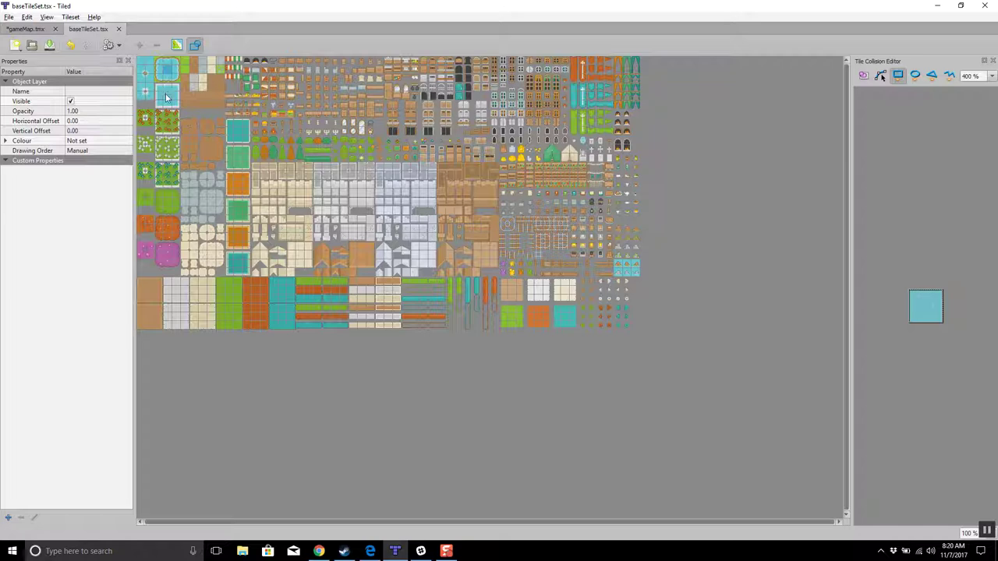
left_click(166, 97)
left_click(166, 72)
Return to the gameMap map and browse the base tileset's furniture, tree and building tiles.
left_click(27, 29)
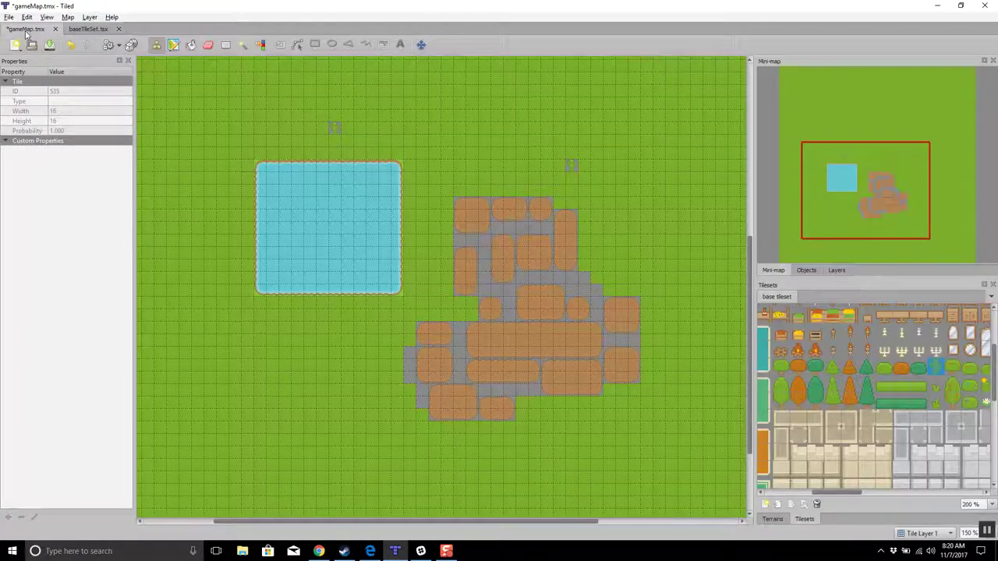
left_click(336, 123)
scroll(939, 383, "up", 2)
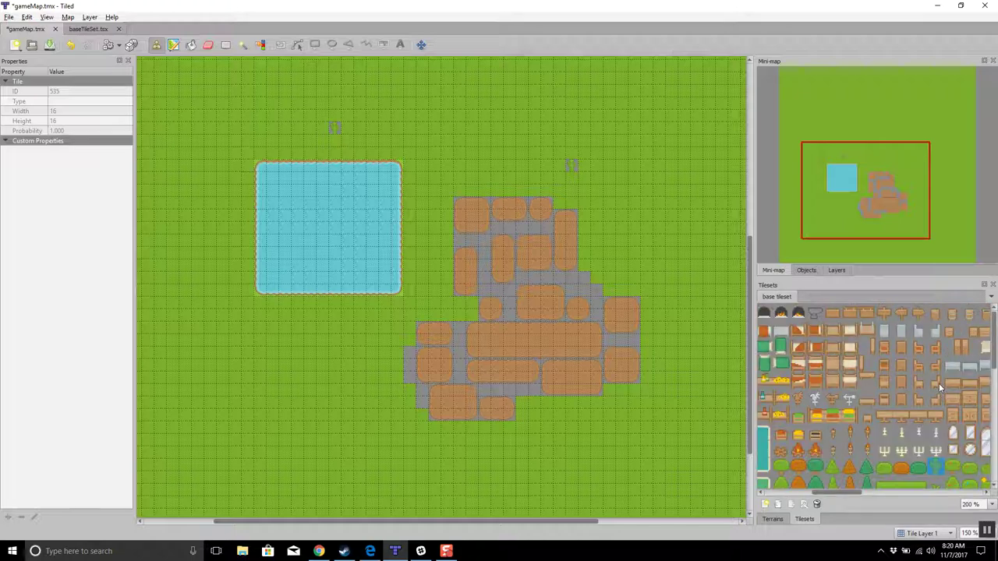
scroll(938, 383, "down", 3)
scroll(938, 383, "up", 3)
scroll(938, 383, "down", 4)
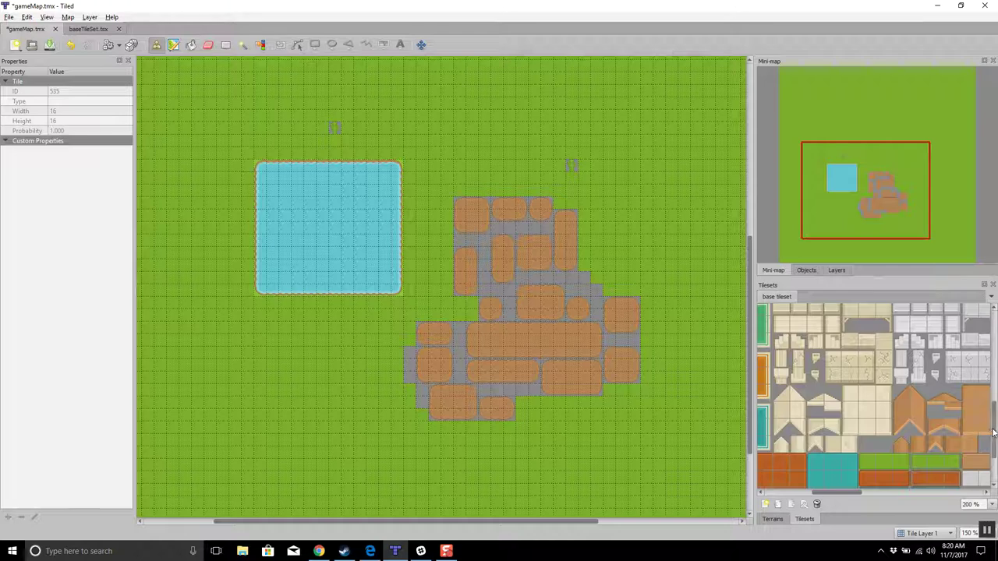
scroll(947, 369, "up", 4)
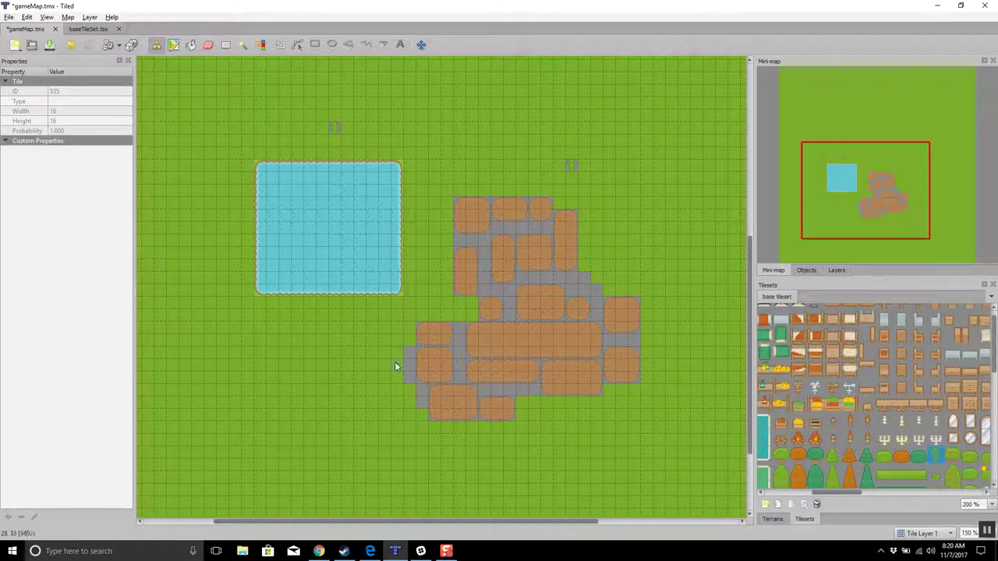
Scatter single cactus tiles over the grass around the pond and the dirt area.
left_click(322, 377)
left_click(243, 317)
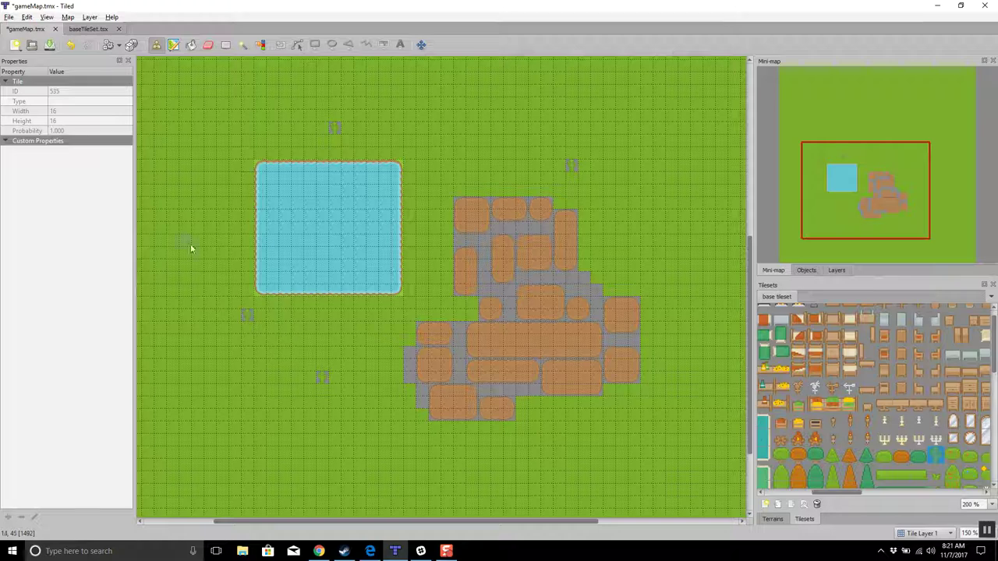
left_click(207, 443)
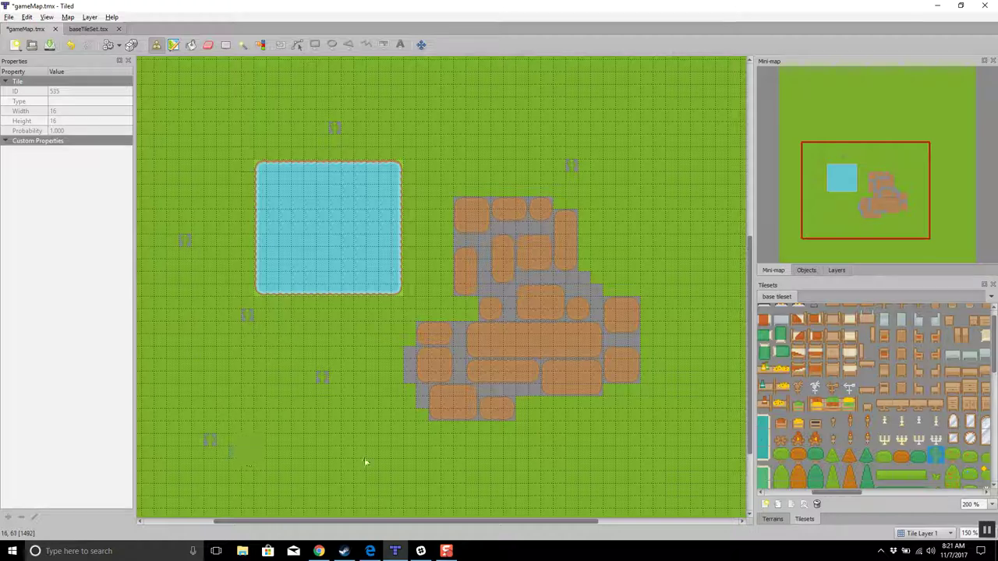
left_click(609, 462)
left_click(697, 279)
left_click(662, 230)
left_click(411, 226)
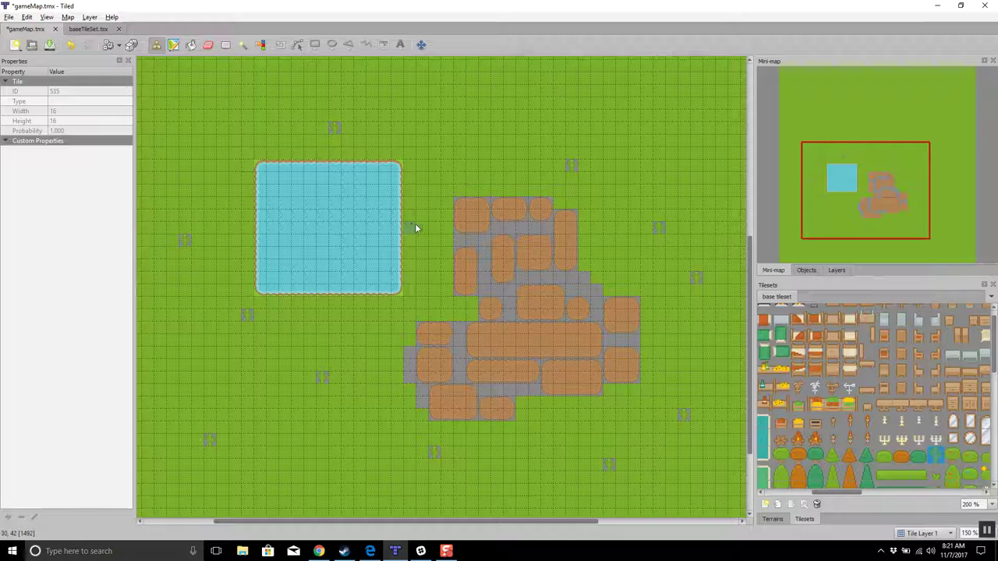
left_click(410, 279)
scroll(415, 284, "right", 1, "shift")
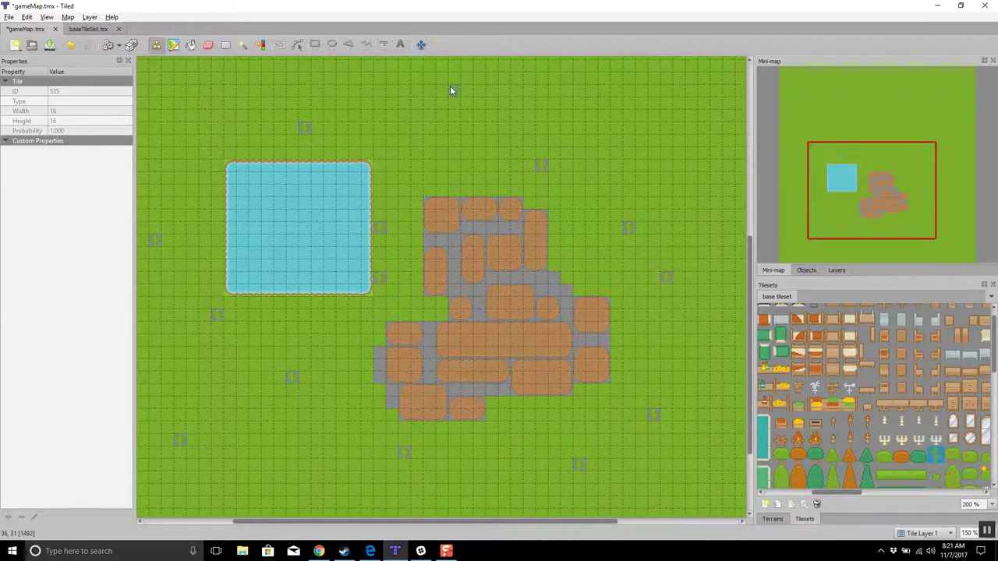
left_click(595, 126)
Pick the burning campfire tile from the base tileset as the stamp.
left_click_drag(994, 361, 986, 382)
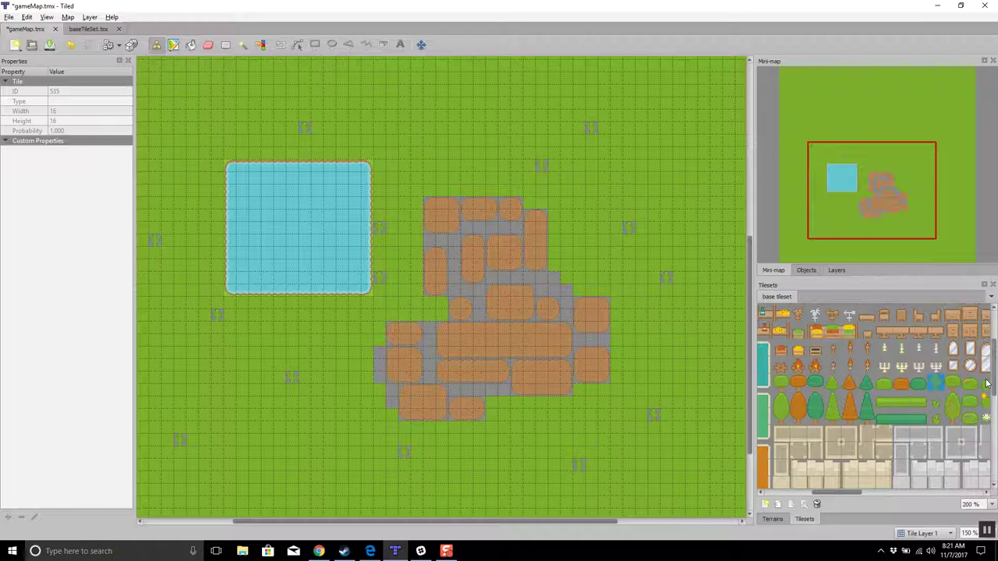
scroll(986, 366, "up", 3)
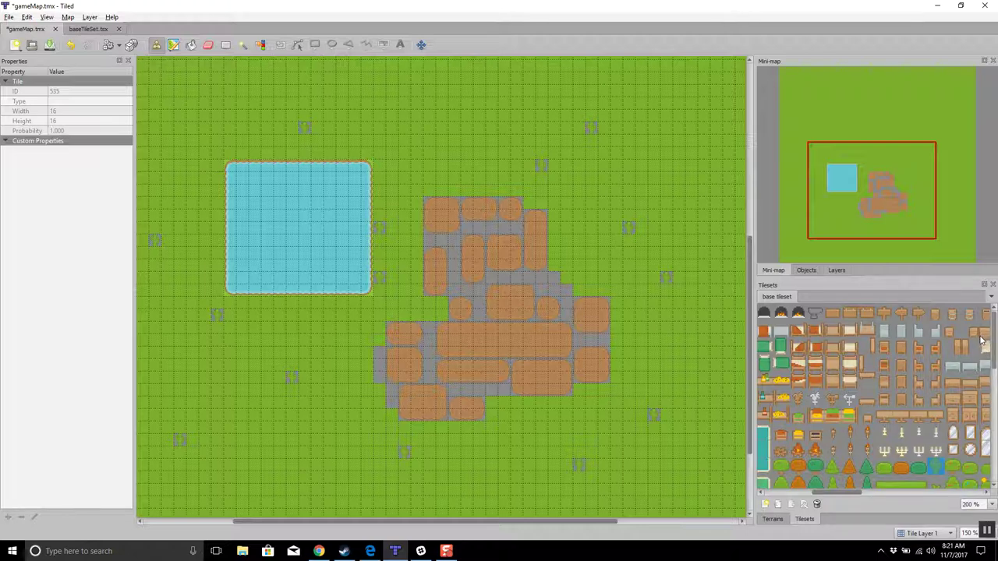
mouse_move(990, 343)
left_mouse_down()
mouse_move(993, 446)
mouse_move(991, 358)
left_mouse_up()
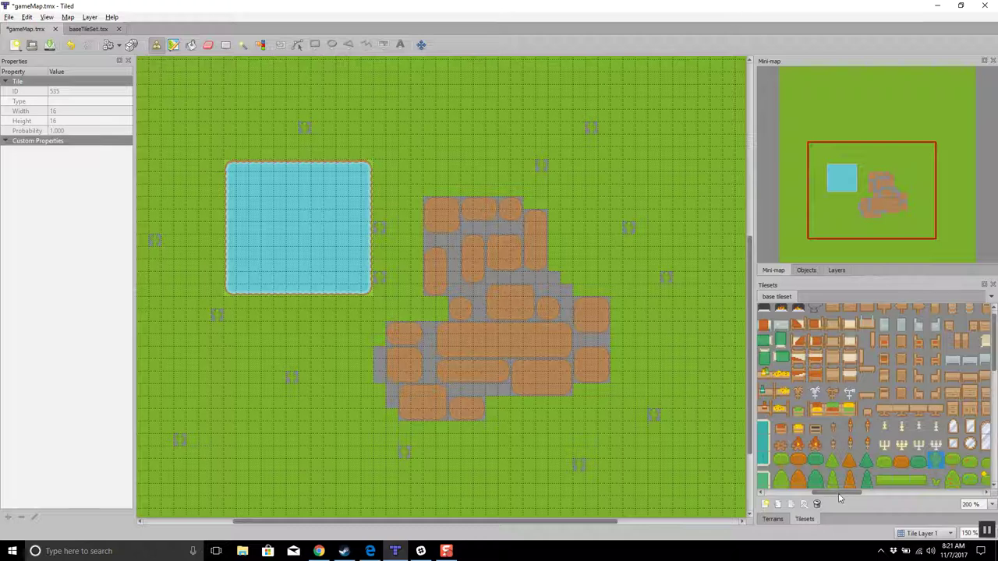
left_click_drag(842, 493, 770, 503)
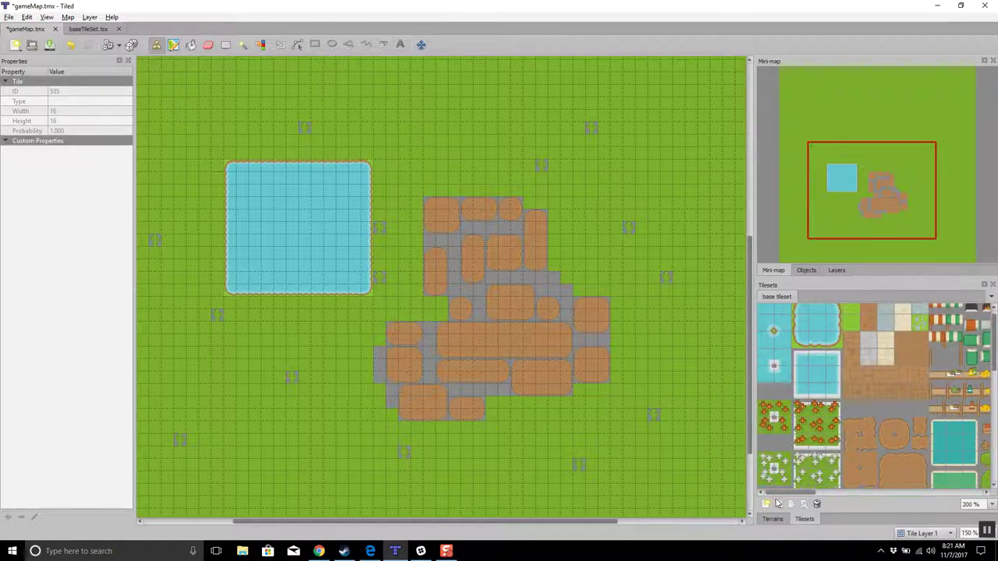
left_click_drag(787, 494, 830, 496)
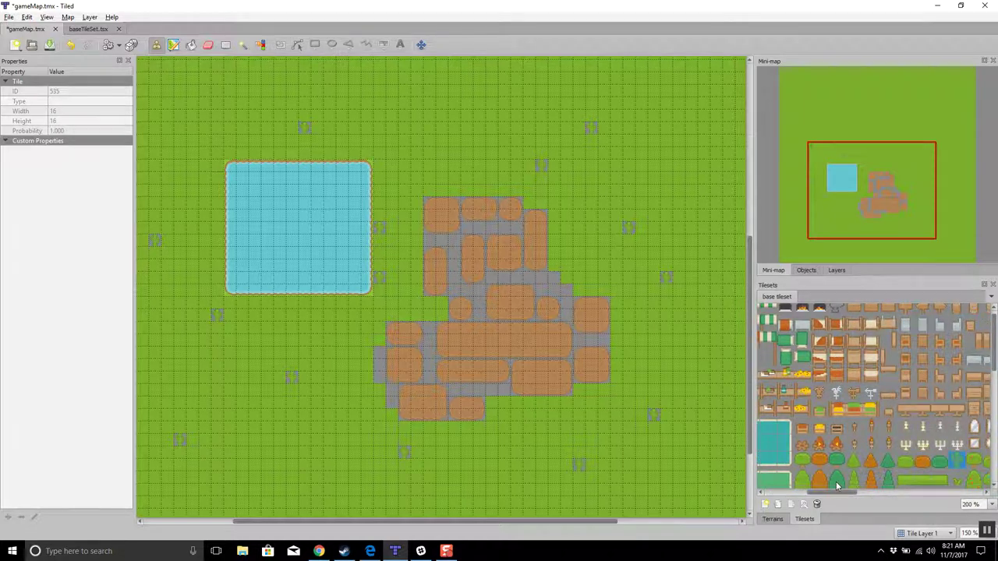
scroll(824, 499, "left", 3)
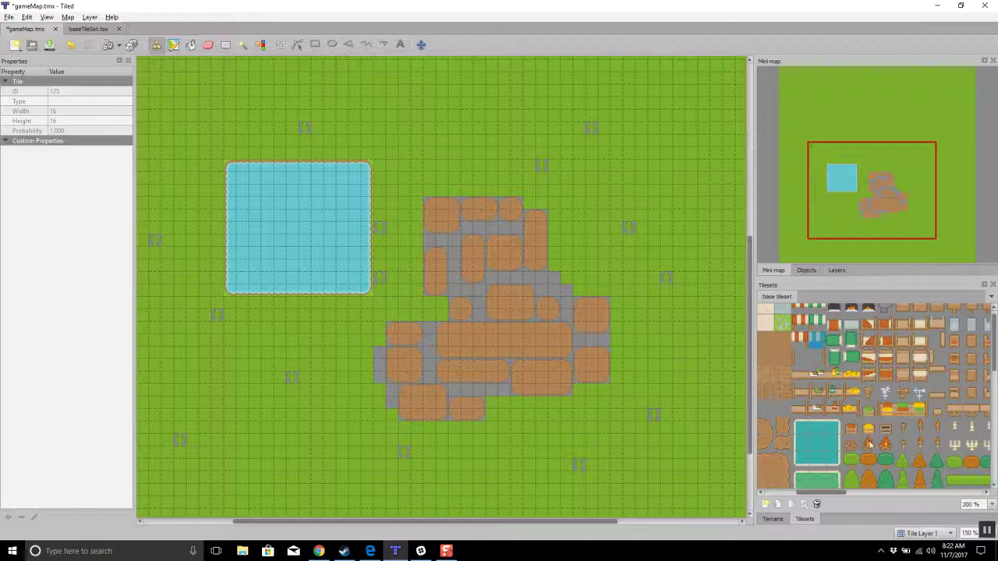
left_click(886, 445)
left_click(869, 445)
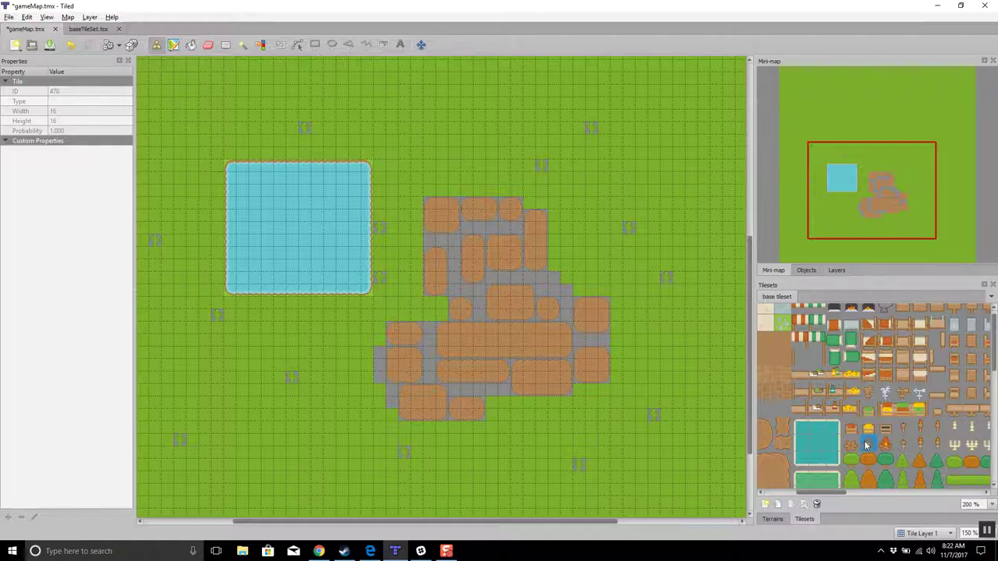
In the base tileset, give the campfire tile a rectangular collision shape about 15.75 by 17.75 and save the tileset.
left_click(806, 505)
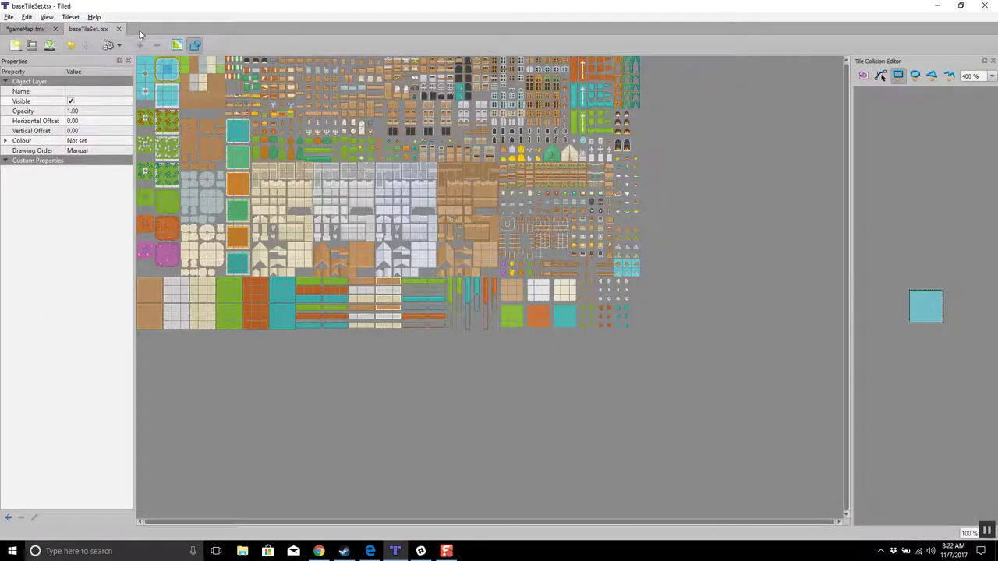
left_click(176, 45)
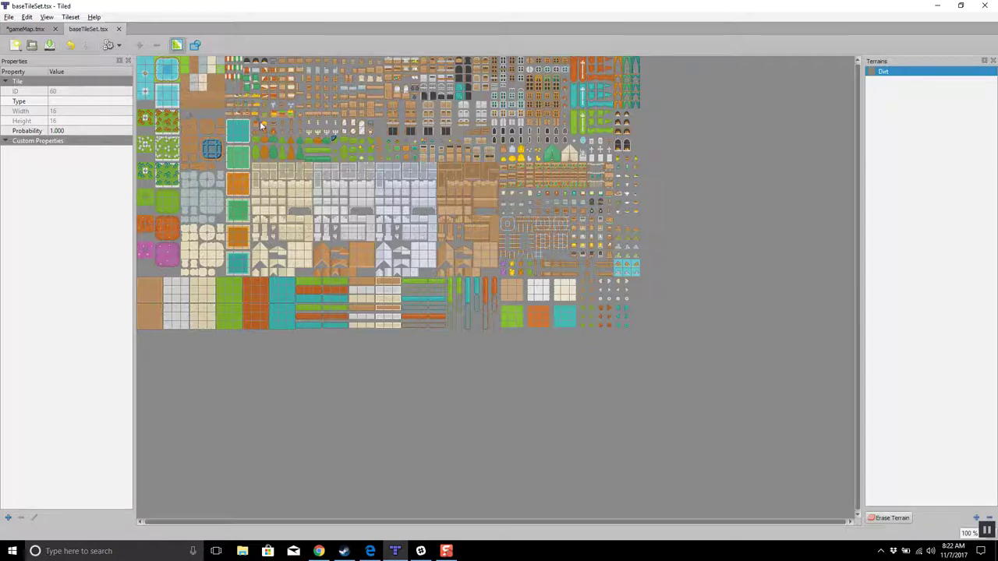
left_click(265, 136)
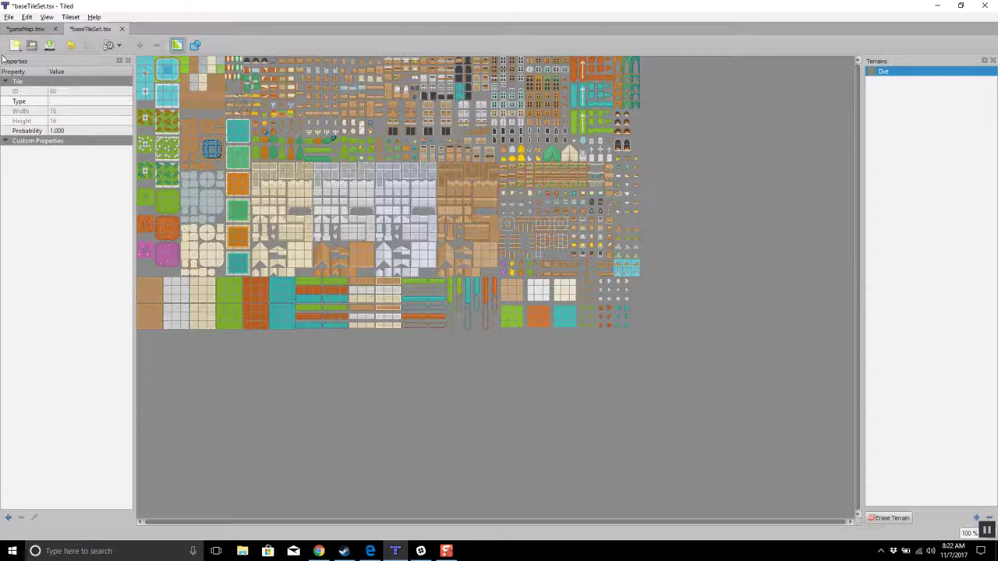
left_click(195, 45)
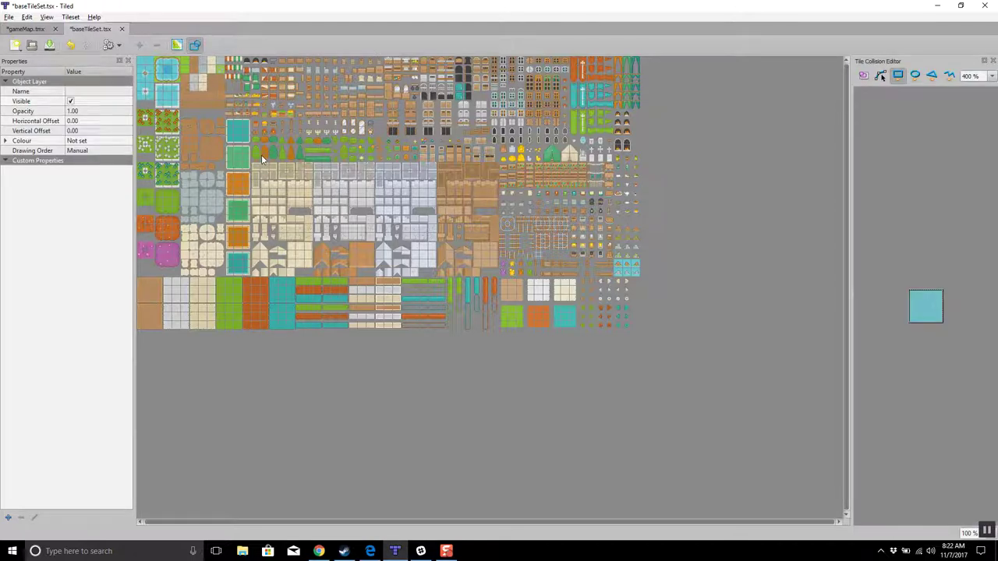
left_click(263, 134)
mouse_move(909, 290)
left_mouse_down()
mouse_move(955, 328)
mouse_move(941, 325)
left_mouse_up()
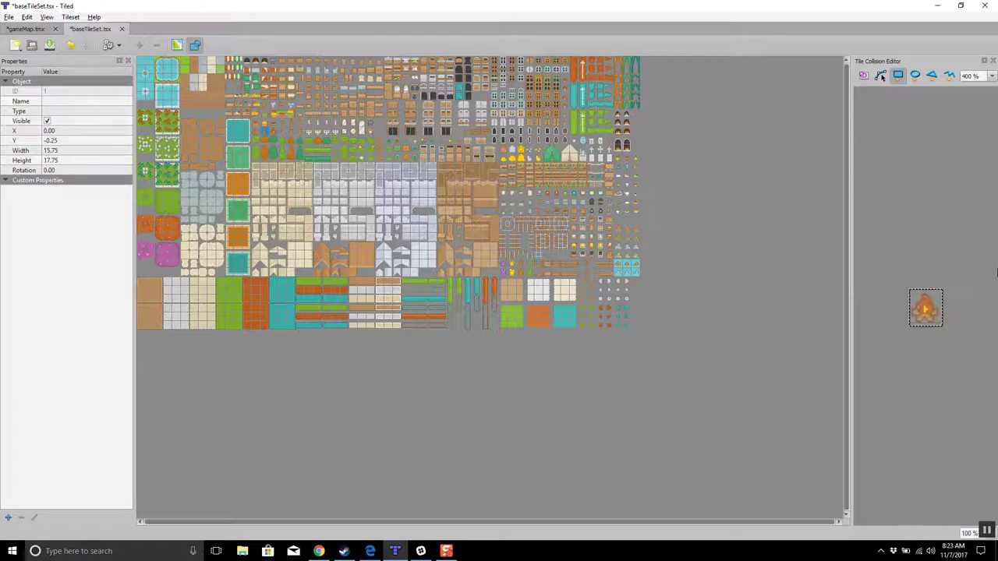
key("ctrl+s")
On the gameMap map, line all four sides of the pond with a one-tile-wide border of campfire tiles.
left_click(27, 29)
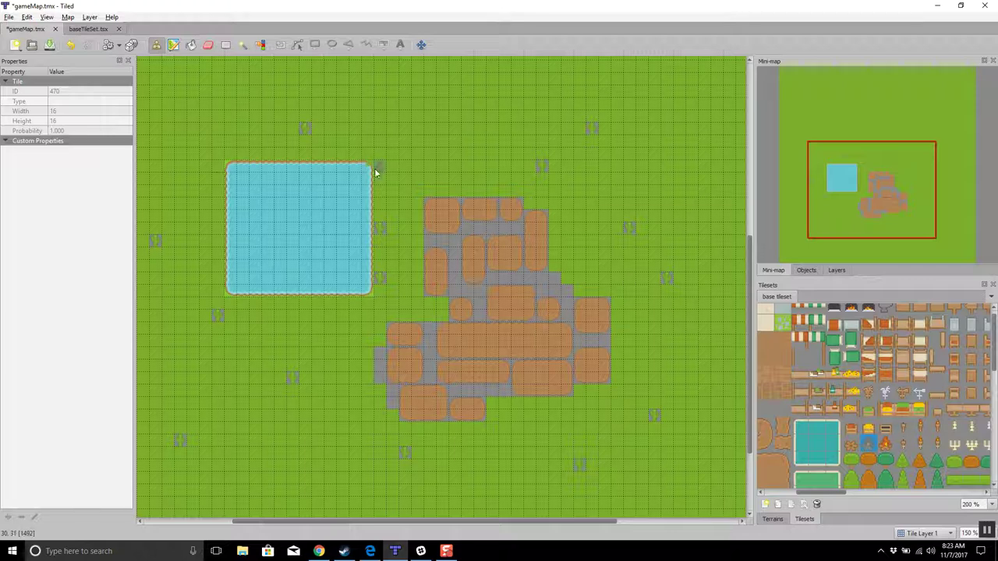
left_click_drag(377, 165, 378, 217)
left_click(379, 243)
left_click(379, 265)
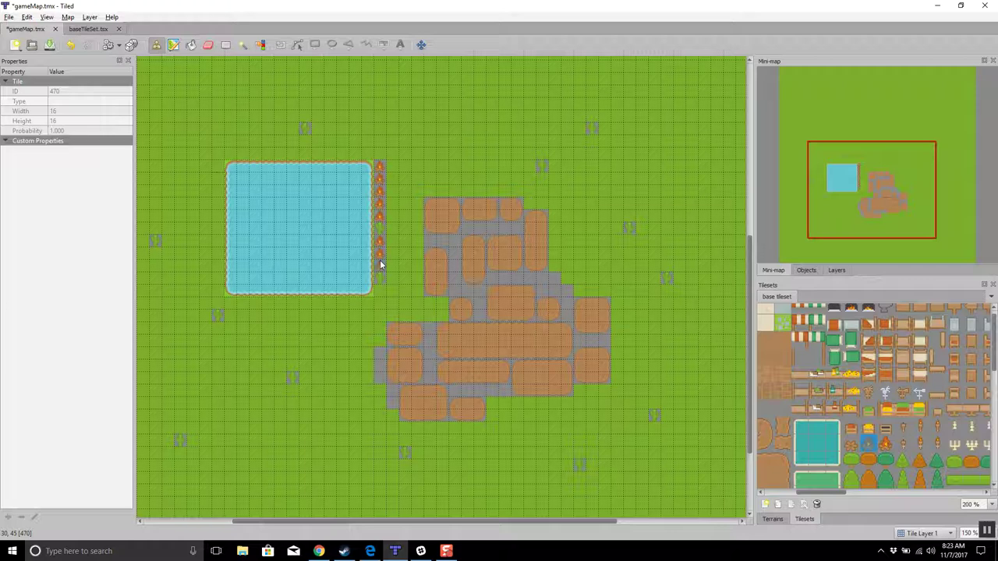
left_click(380, 301)
mouse_move(290, 307)
left_mouse_down()
mouse_move(215, 304)
mouse_move(218, 278)
left_mouse_up()
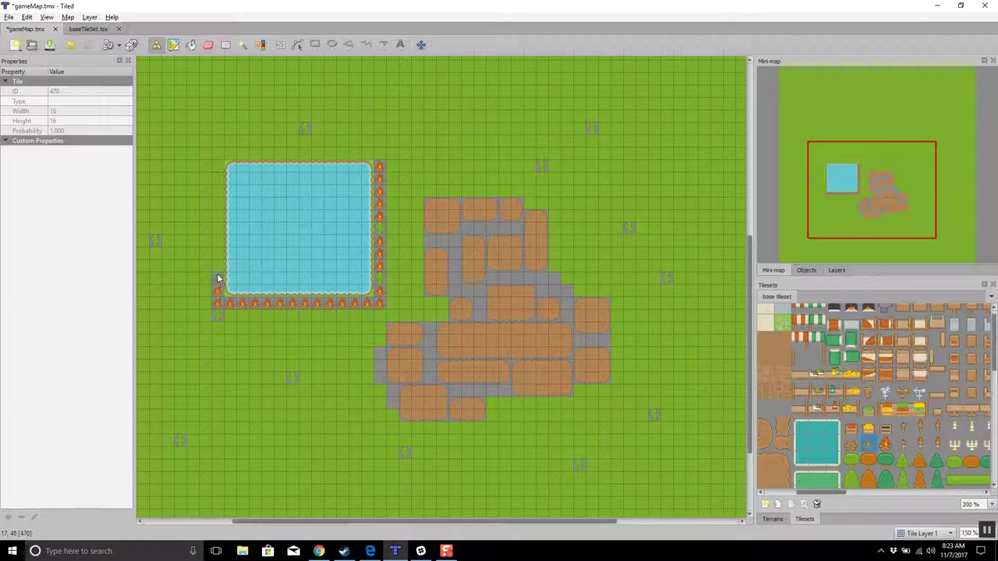
left_click_drag(220, 239, 221, 220)
left_click_drag(222, 161, 375, 158)
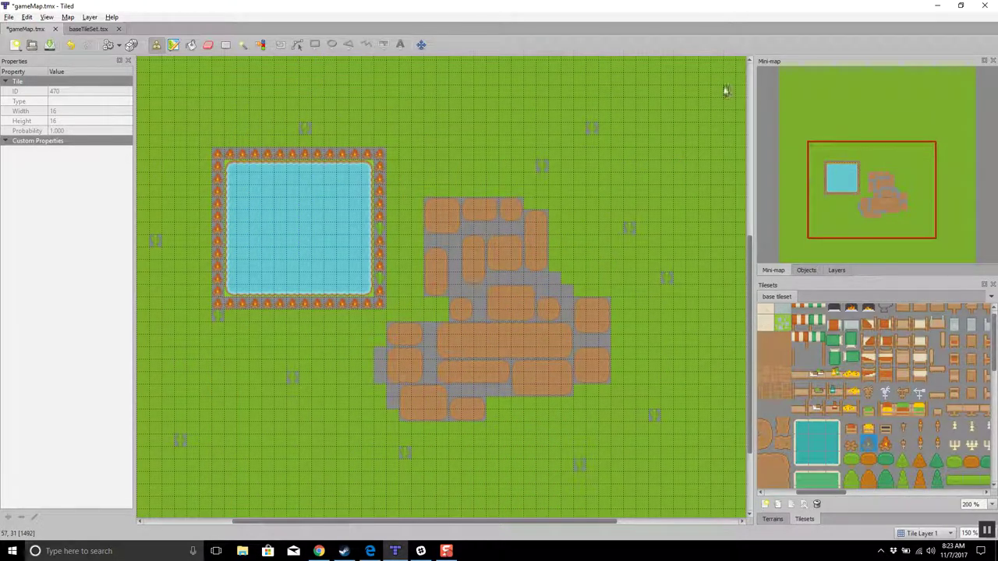
Paint an irregular one-tile-wide campfire border around the whole pond and dirt area of the map.
mouse_move(725, 81)
left_mouse_down()
mouse_move(737, 335)
mouse_move(727, 485)
mouse_move(642, 505)
mouse_move(398, 525)
mouse_move(282, 528)
mouse_move(184, 511)
mouse_move(162, 500)
mouse_move(134, 457)
mouse_move(123, 381)
mouse_move(145, 342)
mouse_move(155, 128)
mouse_move(194, 90)
mouse_move(288, 103)
left_mouse_up()
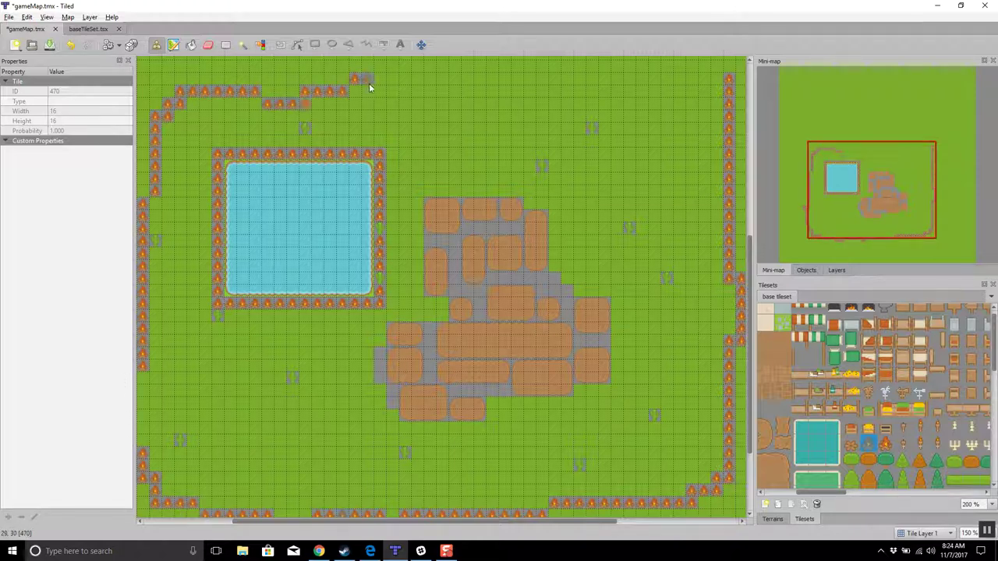
left_click_drag(369, 87, 461, 79)
left_click_drag(565, 76, 653, 78)
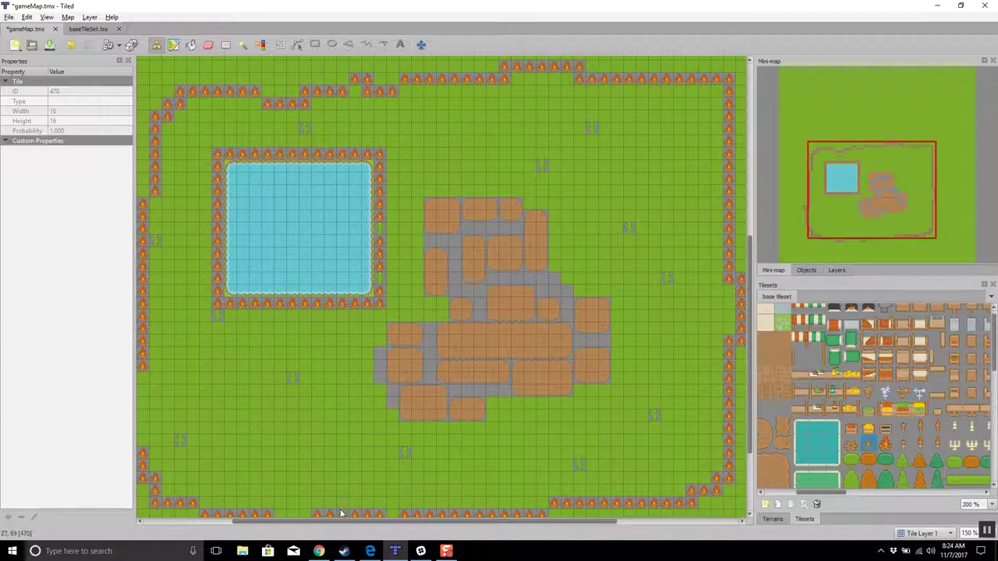
left_click_drag(340, 521, 377, 540)
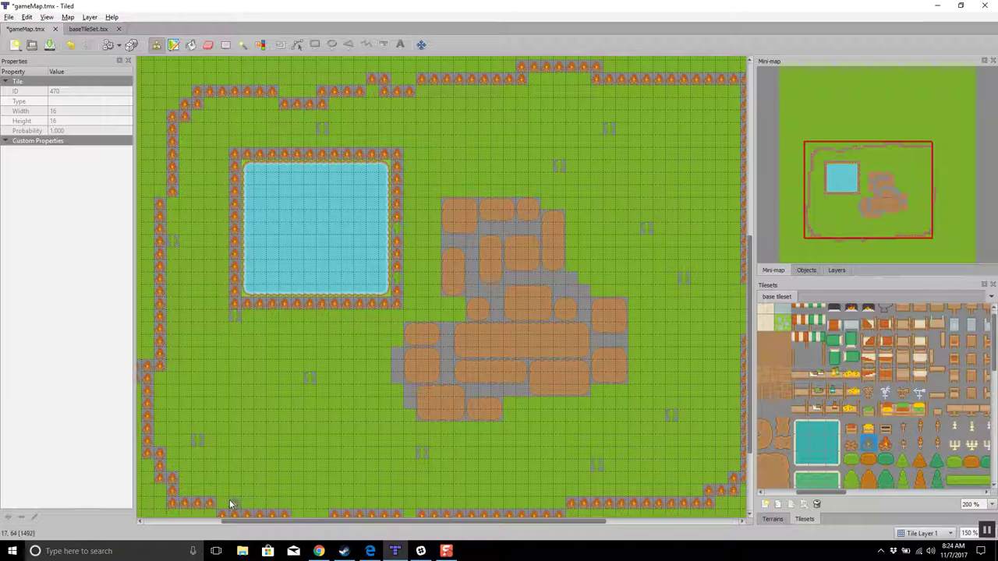
Fill a solid block of campfire tiles against the border below the pond, and undo the stray stroke running across the dirt.
mouse_move(226, 499)
left_mouse_down()
mouse_move(255, 467)
mouse_move(346, 466)
left_mouse_up()
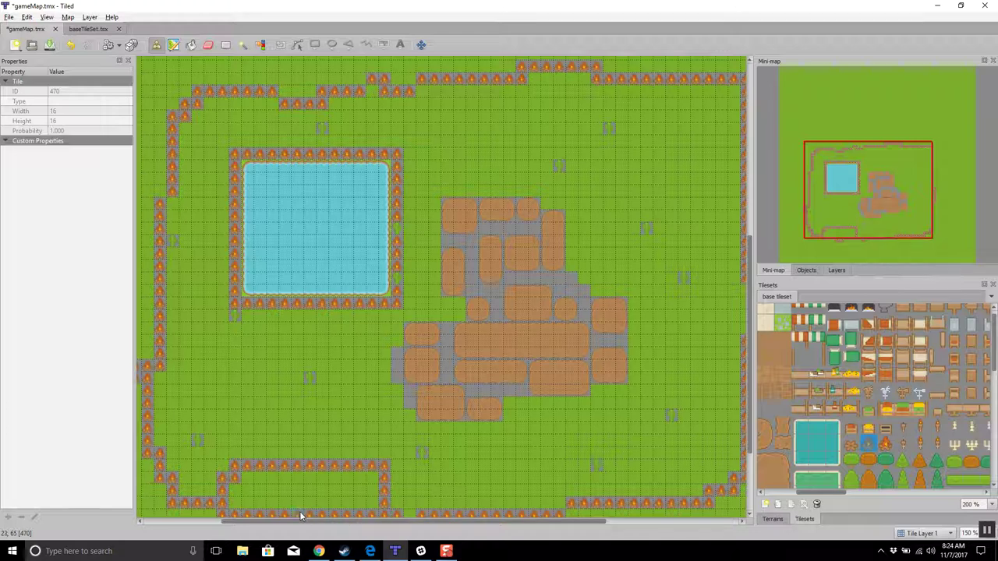
mouse_move(290, 505)
left_mouse_down()
mouse_move(235, 495)
mouse_move(249, 479)
mouse_move(367, 475)
mouse_move(364, 500)
left_mouse_up()
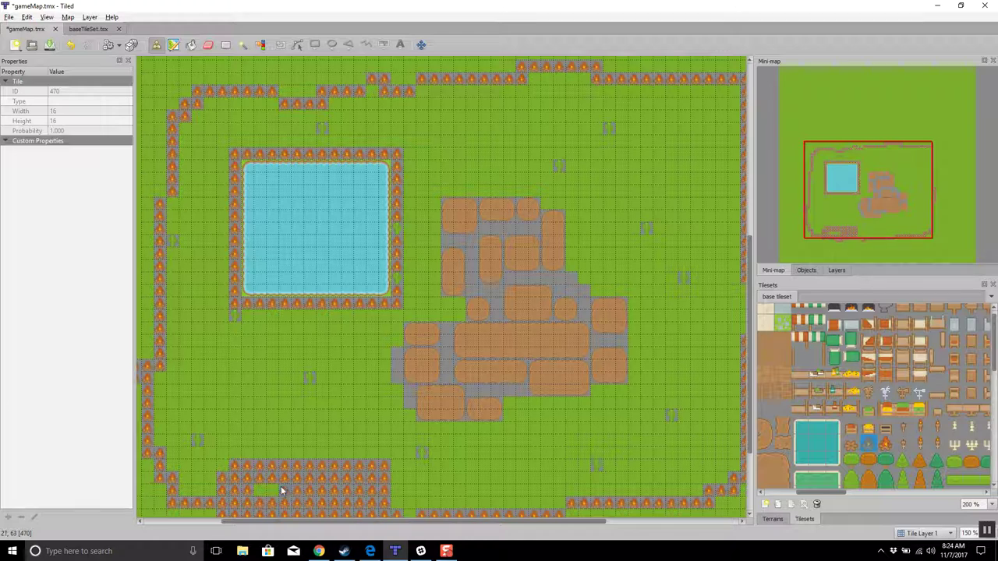
left_click_drag(269, 491, 252, 491)
left_click_drag(281, 486, 507, 340)
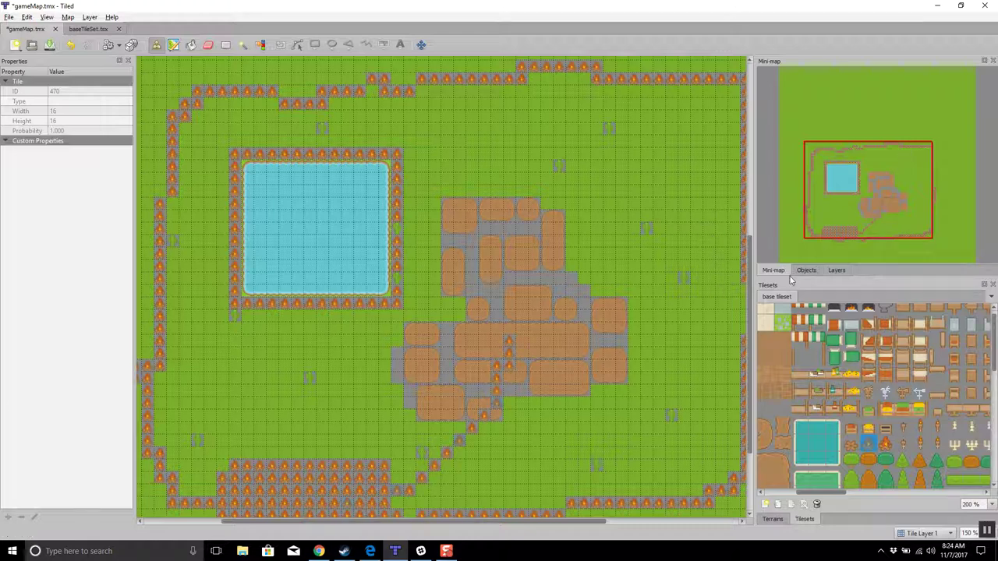
key("ctrl+z")
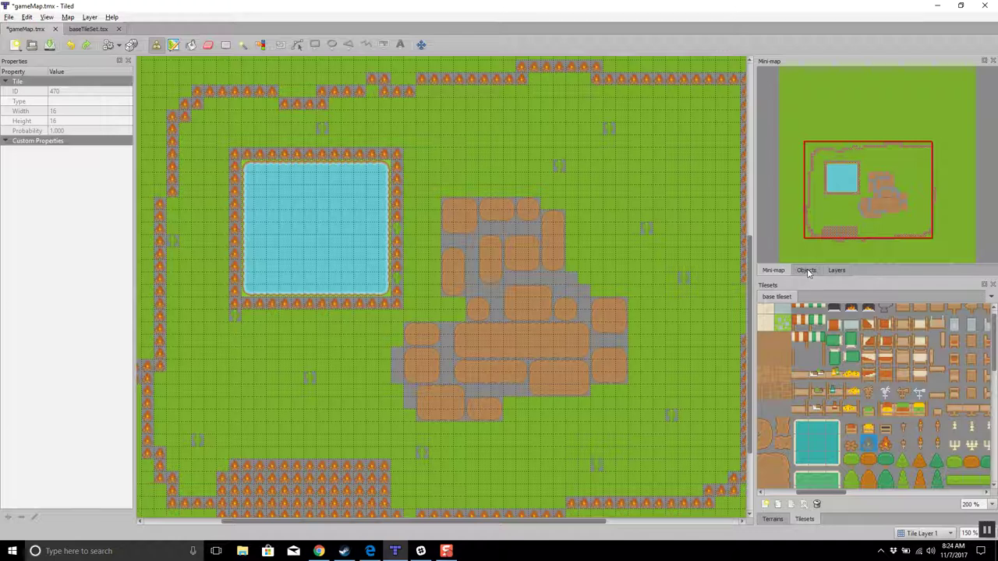
Add an object layer with its default name above Tile Layer 1.
left_click(837, 271)
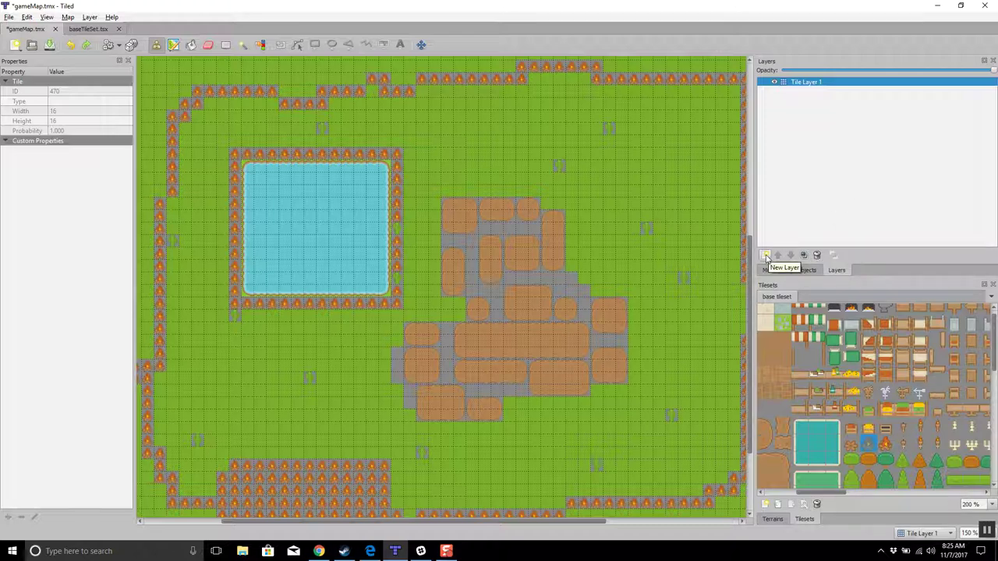
left_click(766, 257)
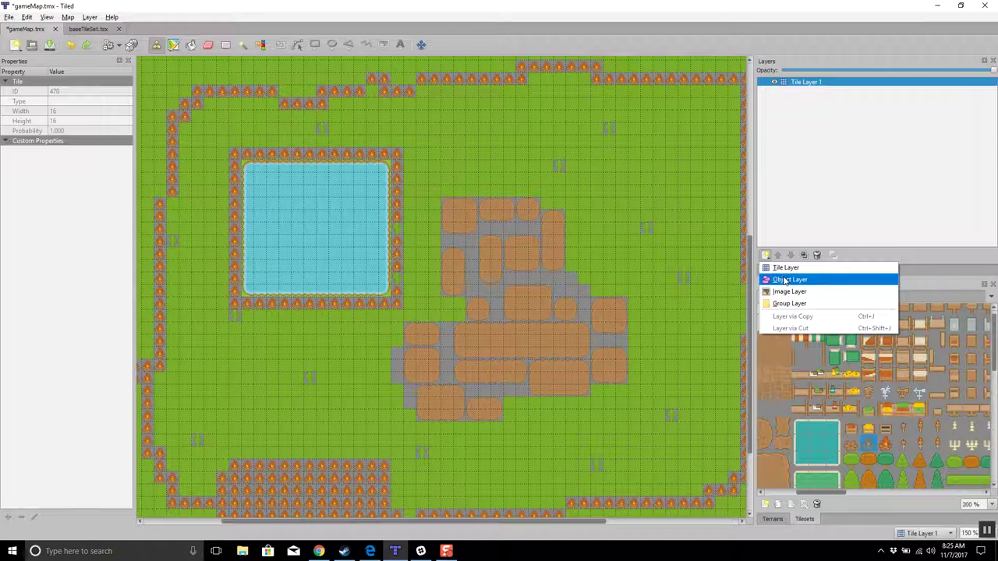
left_click(785, 281)
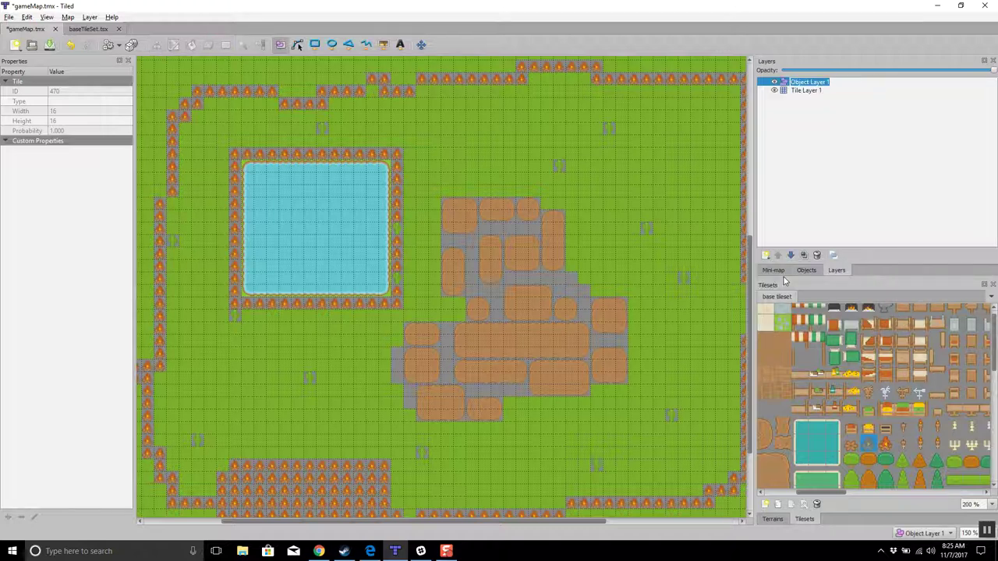
key("Return")
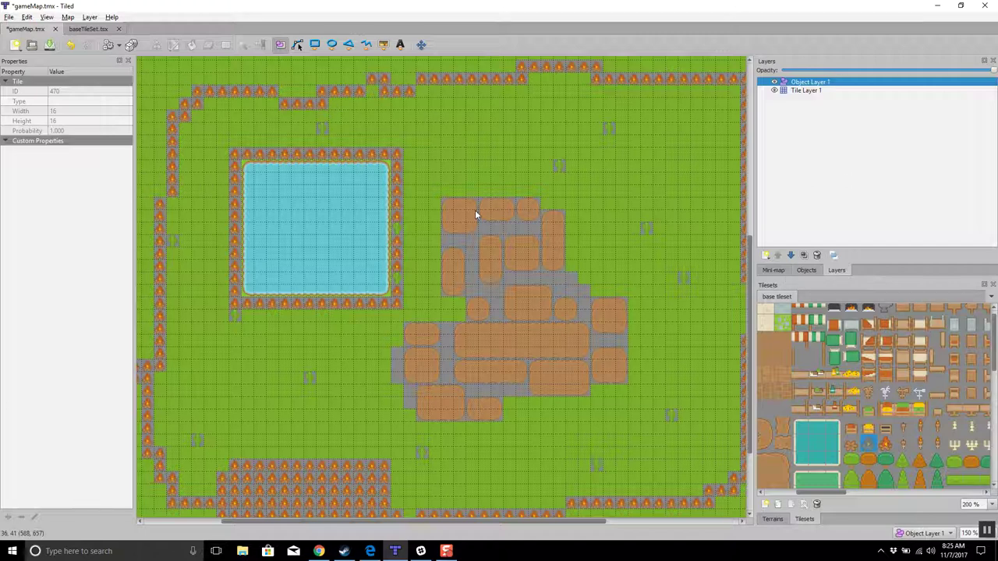
Undo the object layer, all campfire tiles and the scattered cacti, back to only the pond and dirt on the grass.
key("ctrl+z")
key("ctrl+z")
key("ctrl+z")
key("ctrl+z")
key("ctrl+z")
key("ctrl+z")
key("ctrl+z")
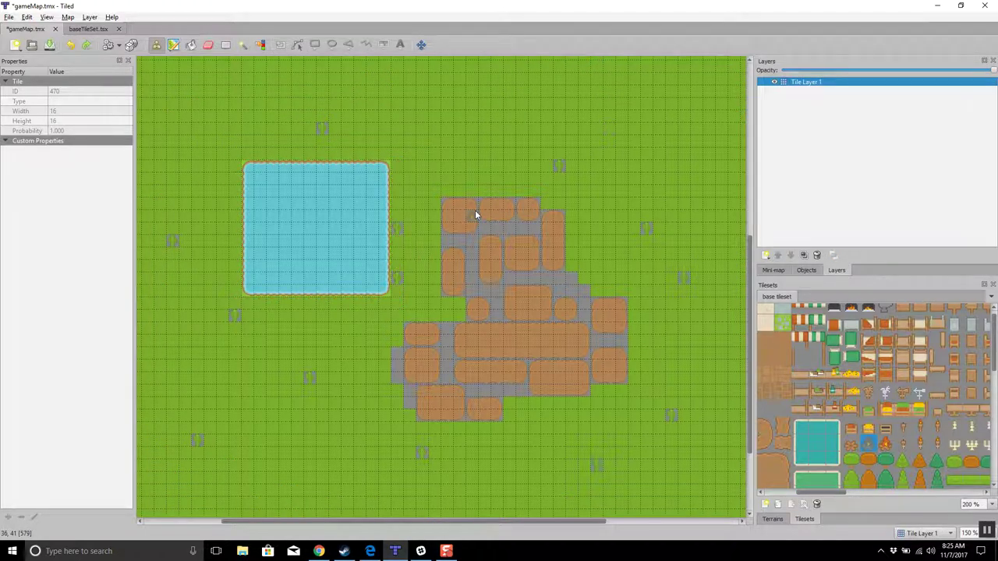
key("ctrl+z")
key("ctrl+z")
key("ctrl+z")
key("ctrl+z")
key("ctrl+z")
key("ctrl+z")
key("ctrl+z")
key("ctrl+z")
Create a fresh object layer above Tile Layer 1 and keep the default name Object Layer 1.
left_click(765, 255)
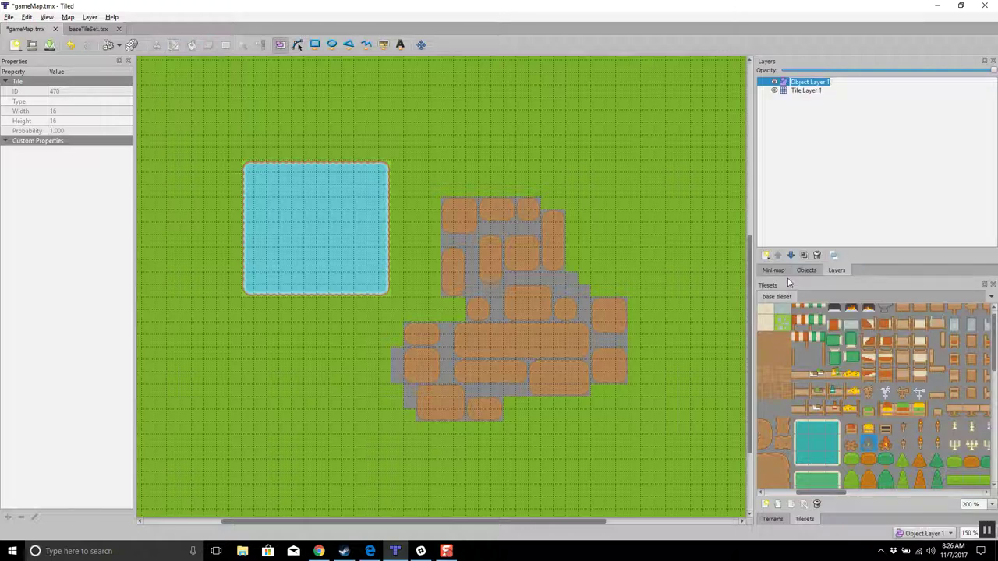
left_click(807, 134)
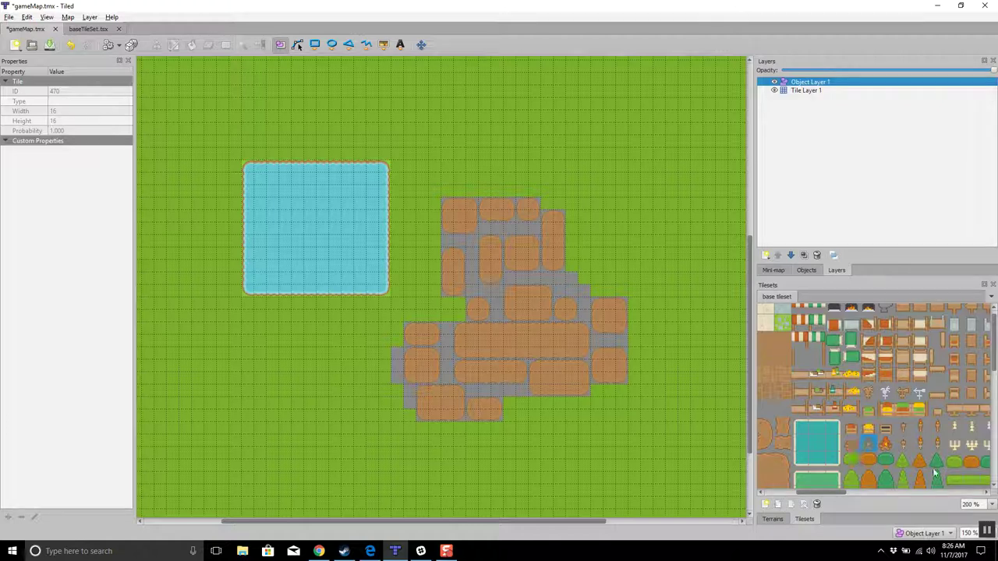
Inspect the cactus tile in the base tileset's collision editor and return to the gameMap map.
left_click(806, 506)
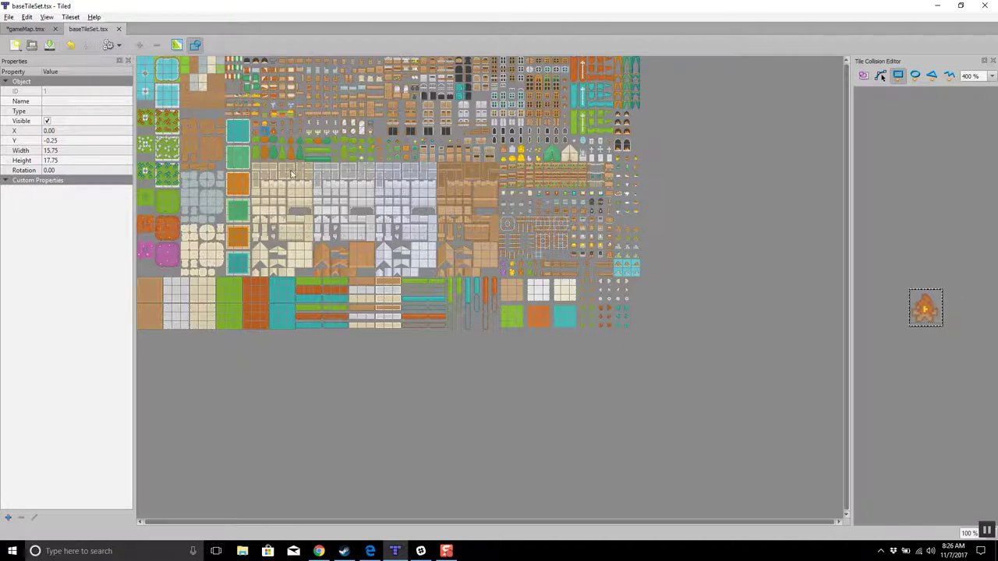
left_click(334, 142)
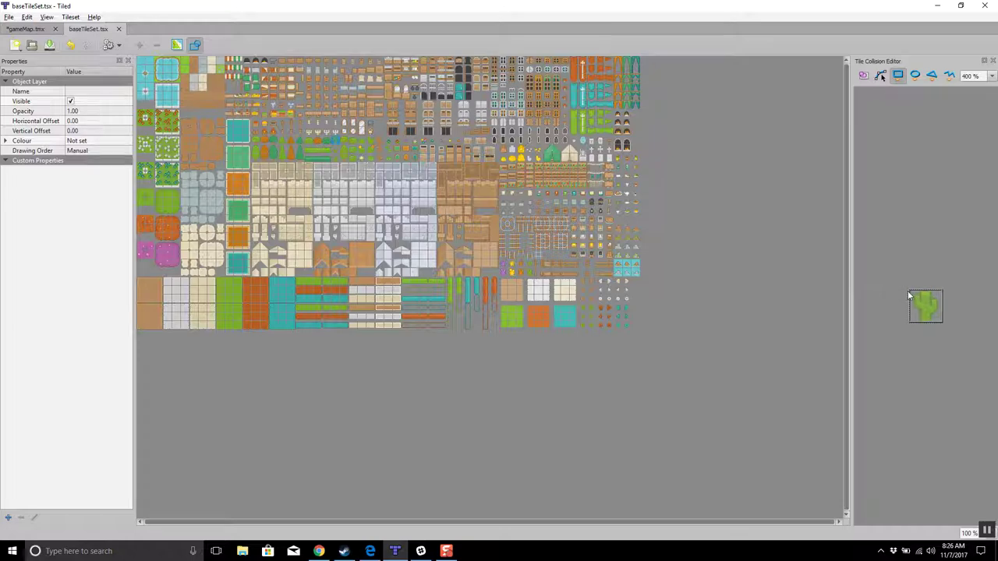
left_click(899, 81)
left_click(39, 28)
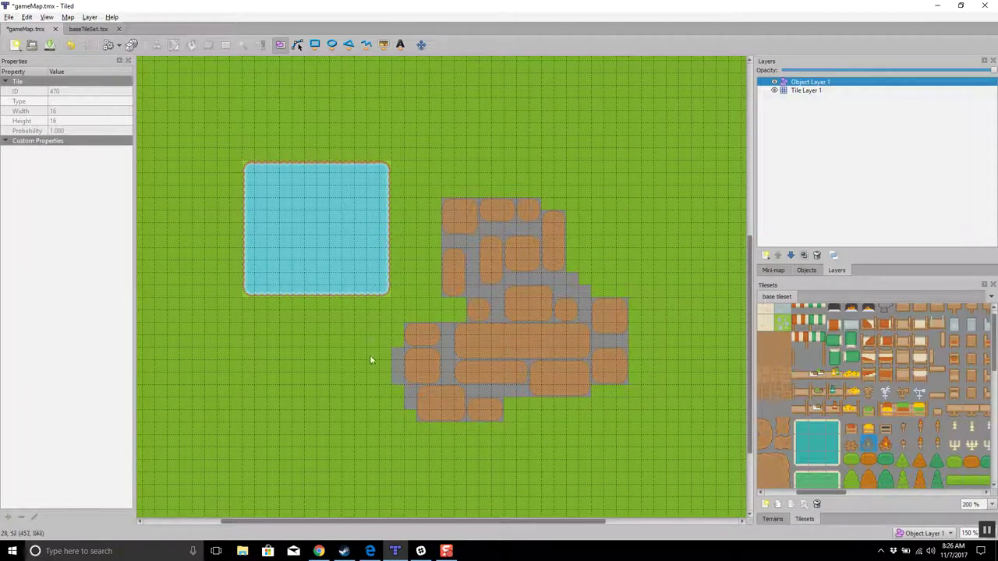
Compare Tile Layer 1 with Object Layer 1 by hiding and showing the tile layer, keeping Object Layer 1 selected.
left_click(803, 91)
left_click(797, 83)
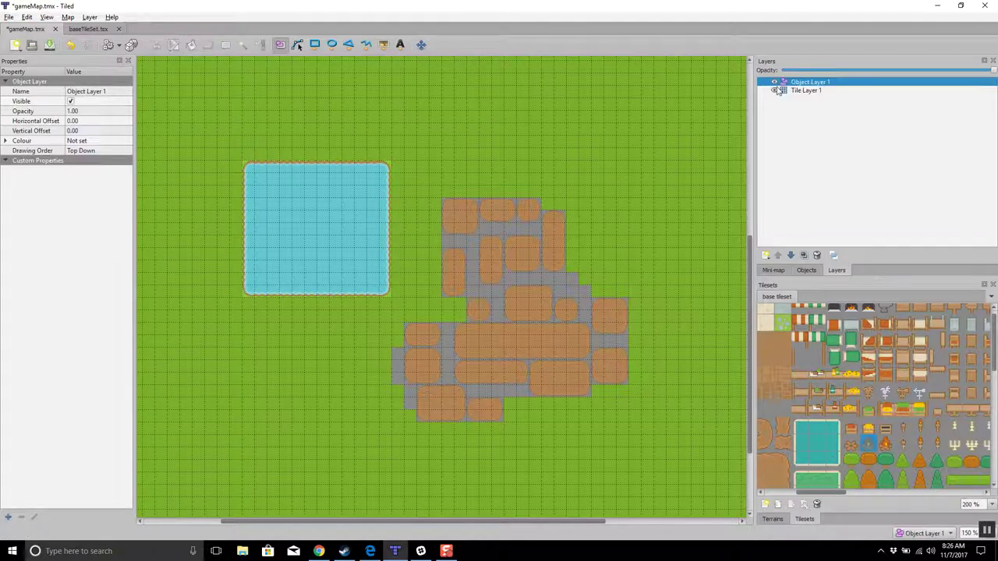
left_click(775, 92)
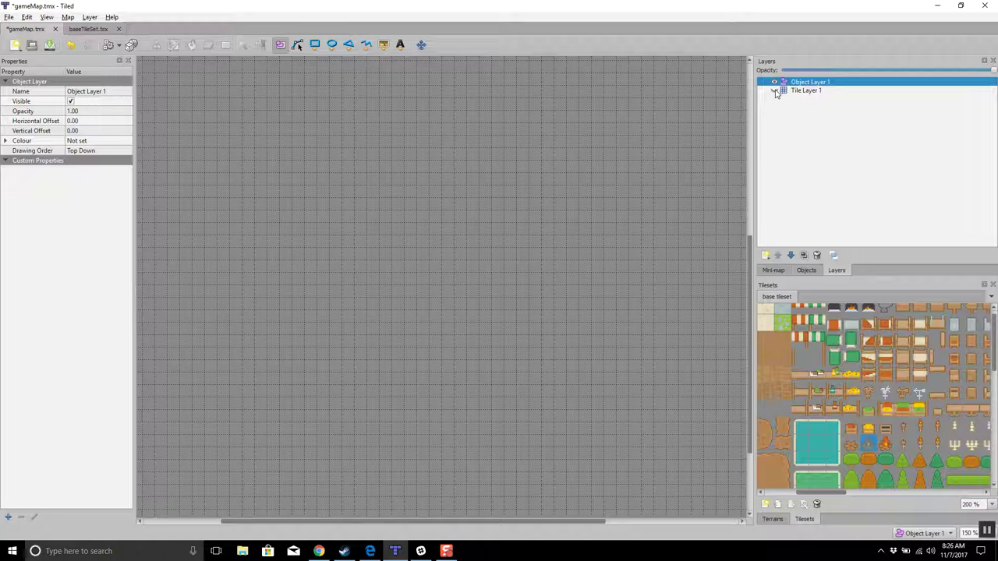
left_click(775, 91)
left_click(775, 91)
left_click(775, 91)
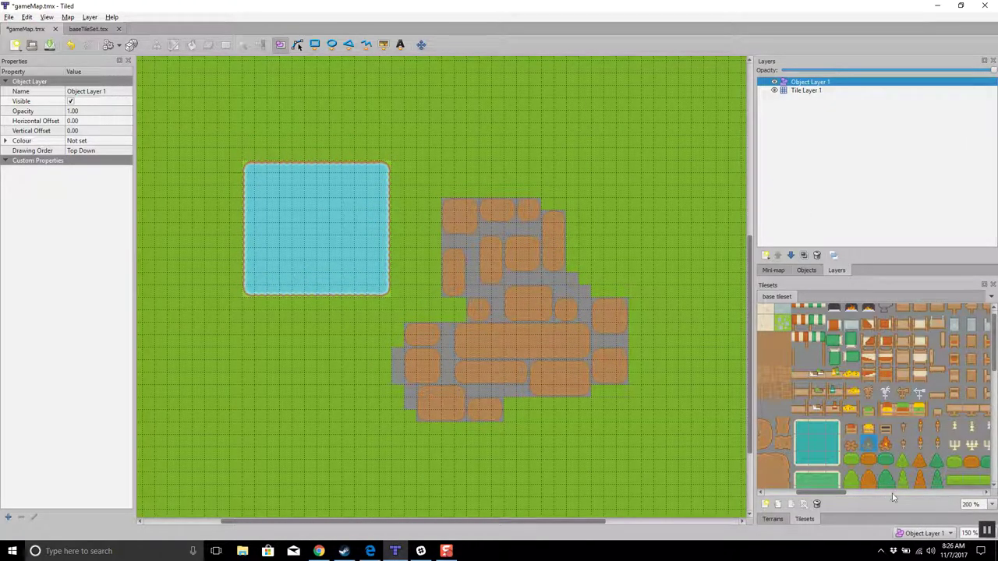
Pick the upright cactus tile from the base tileset while Object Layer 1 is the selected layer.
left_click_drag(837, 493, 857, 493)
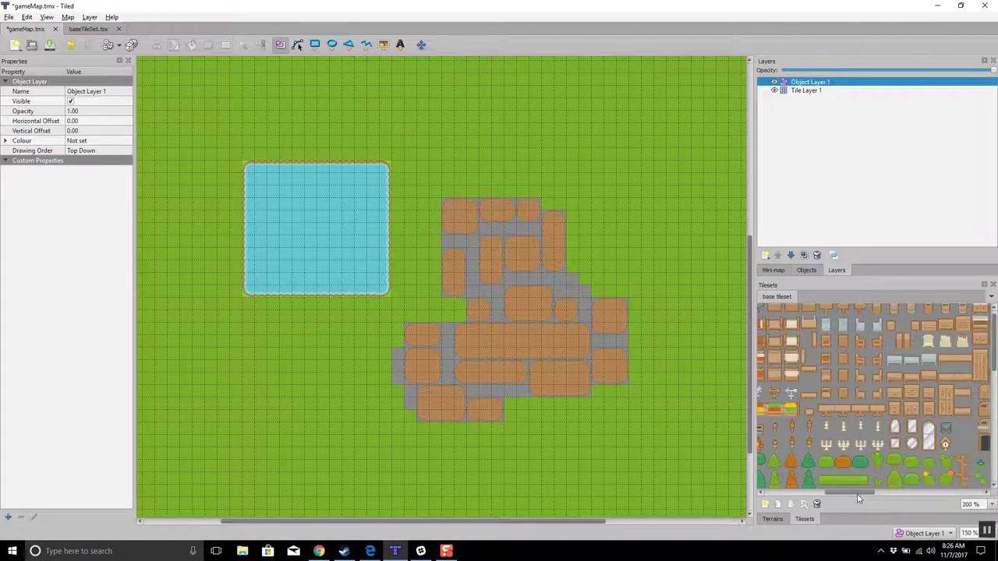
left_click(875, 463)
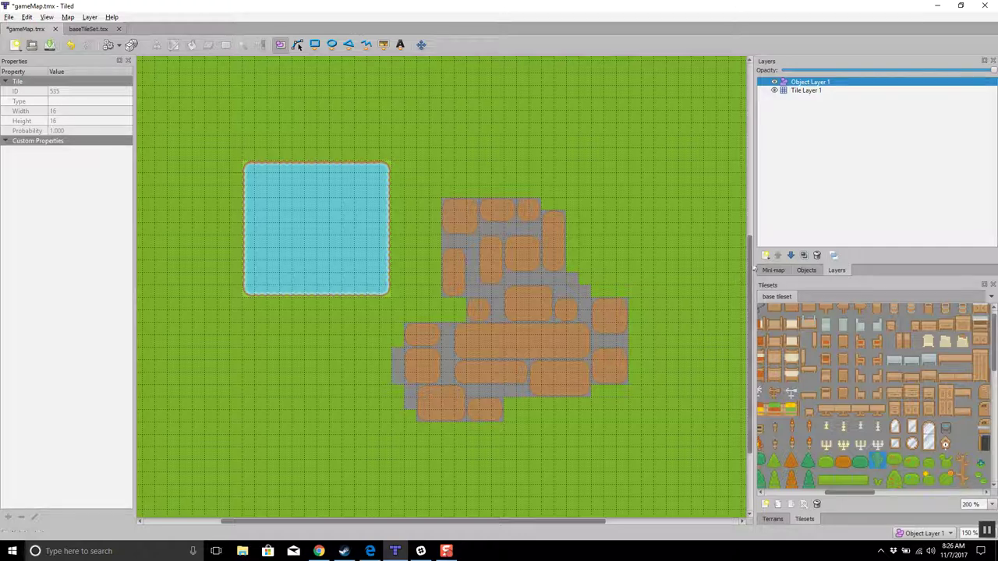
left_click(805, 271)
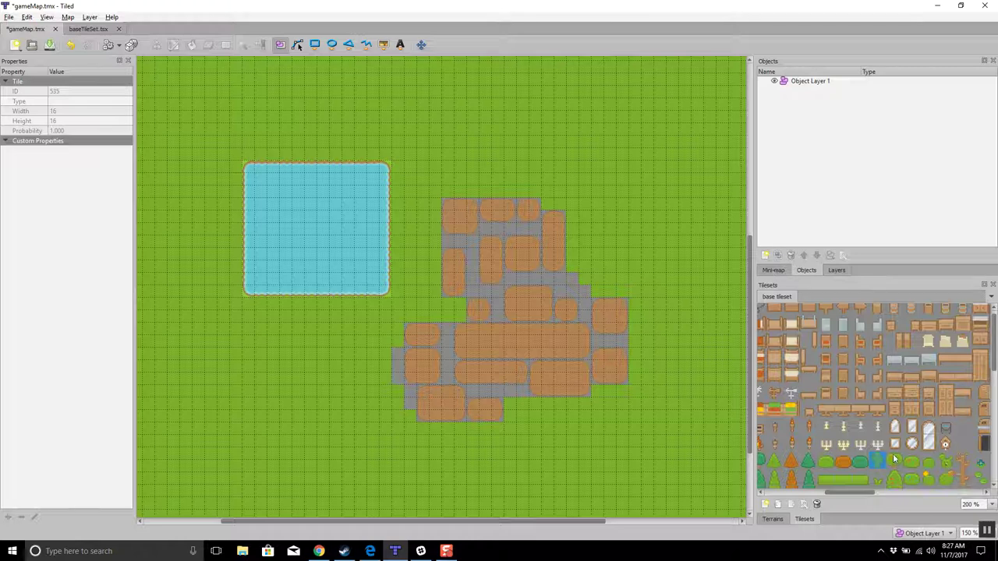
left_click(779, 271)
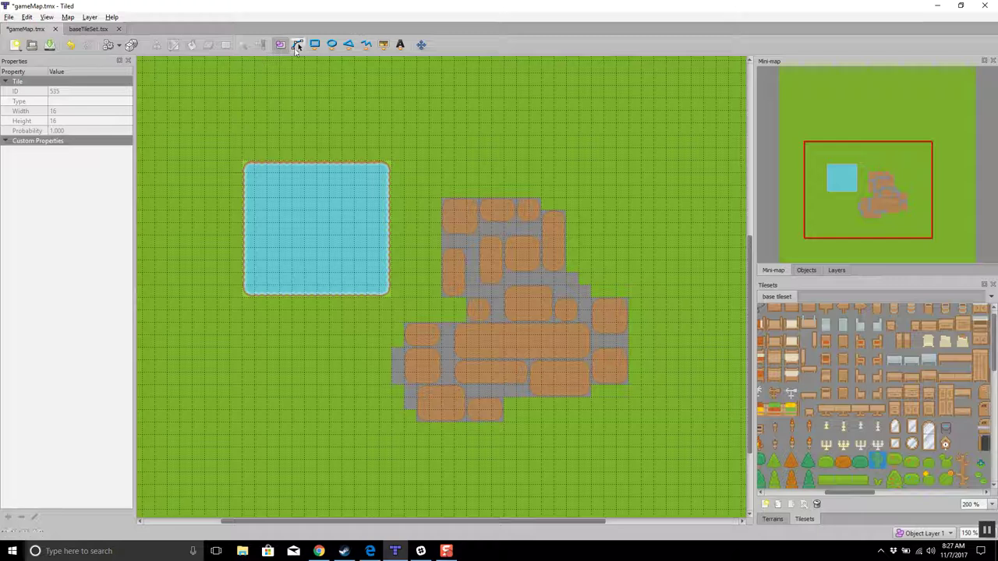
left_click(806, 270)
left_click(797, 82)
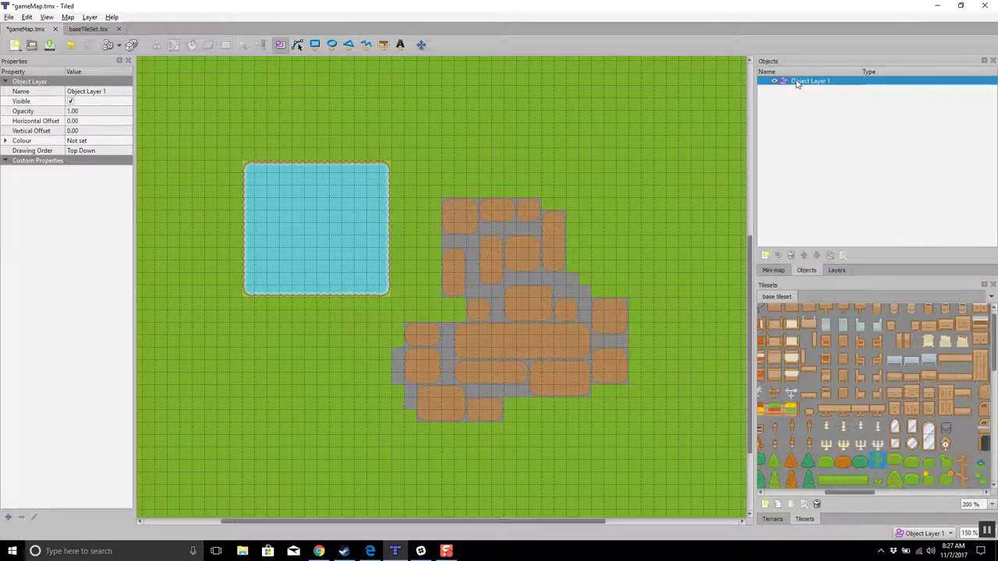
left_click(883, 456)
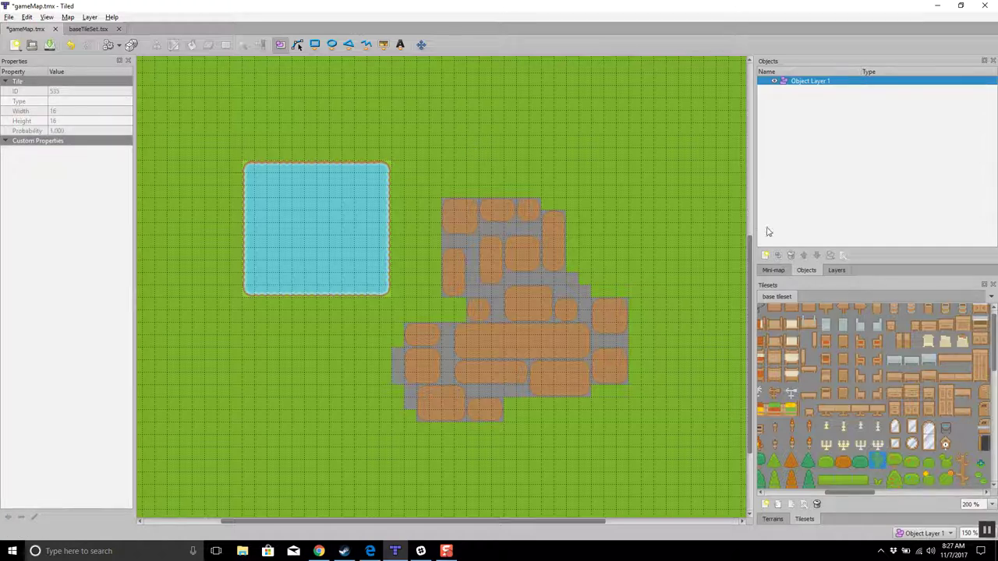
Review the mini-map, the object list and the layer list, briefly hiding and showing Tile Layer 1.
left_click(771, 270)
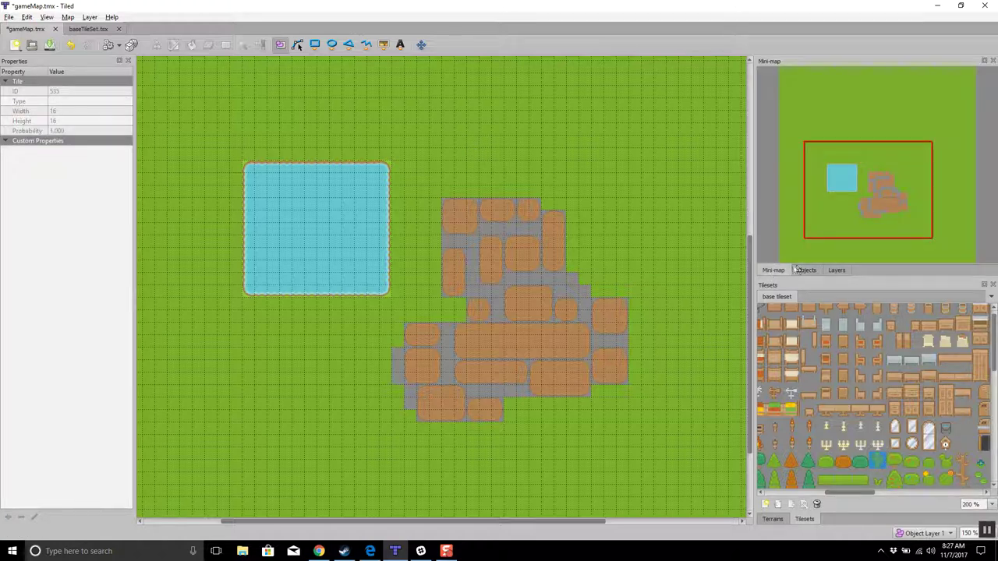
left_click(834, 272)
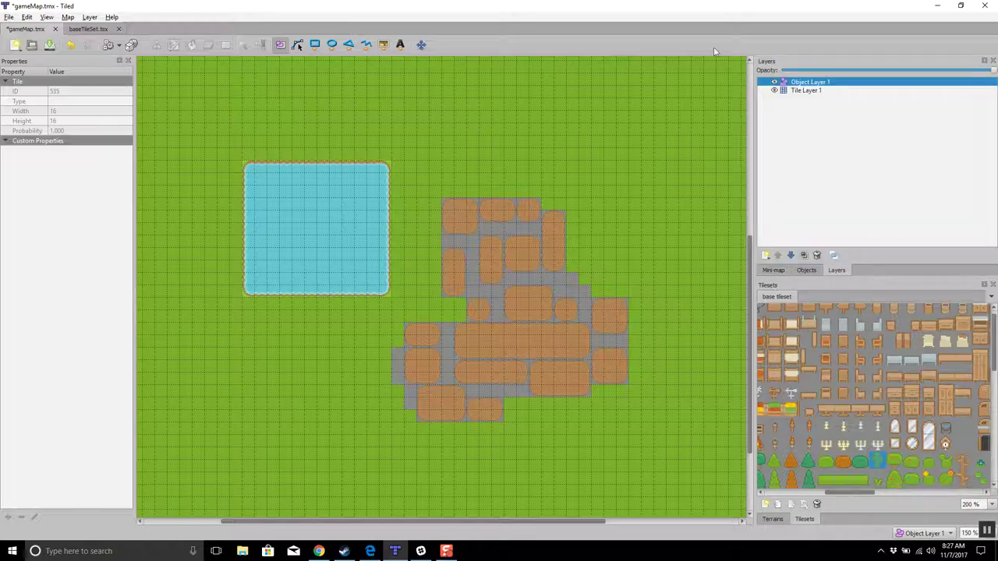
left_click(774, 91)
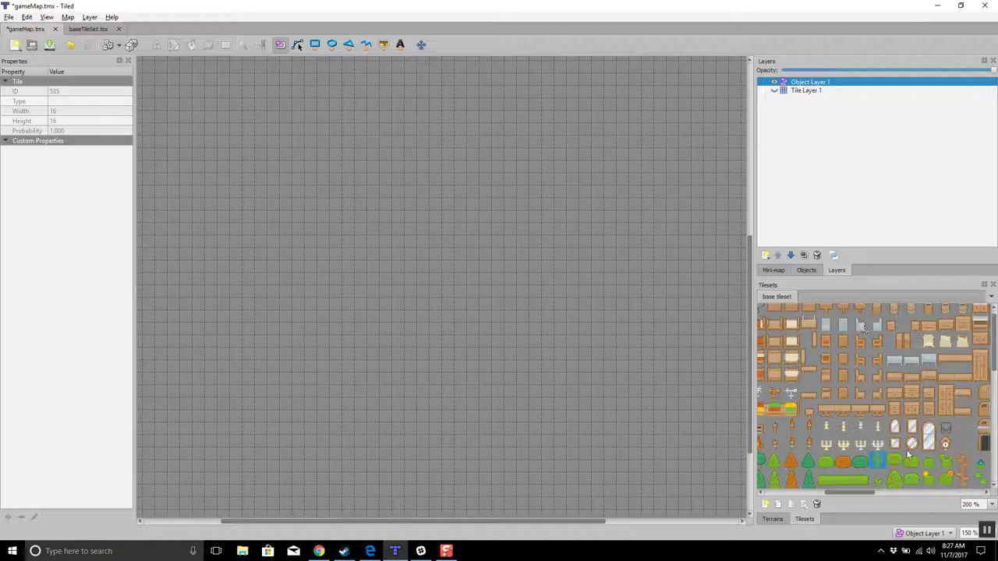
left_click(774, 91)
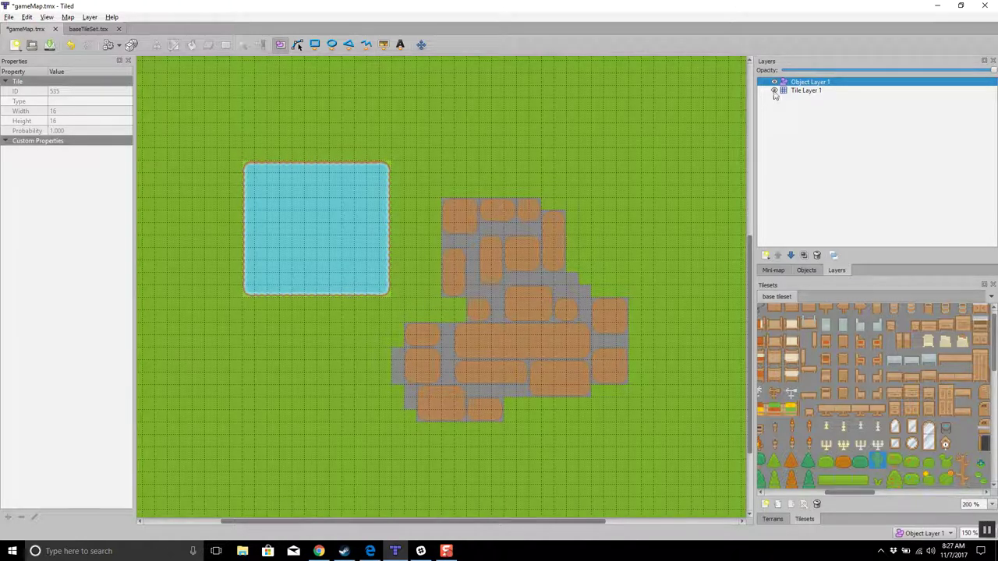
left_click(806, 270)
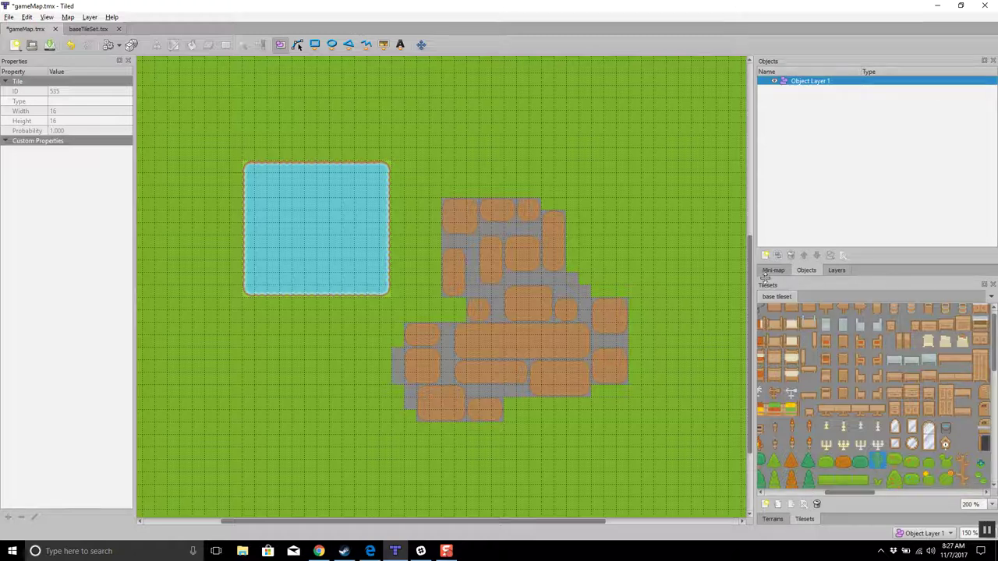
left_click(772, 271)
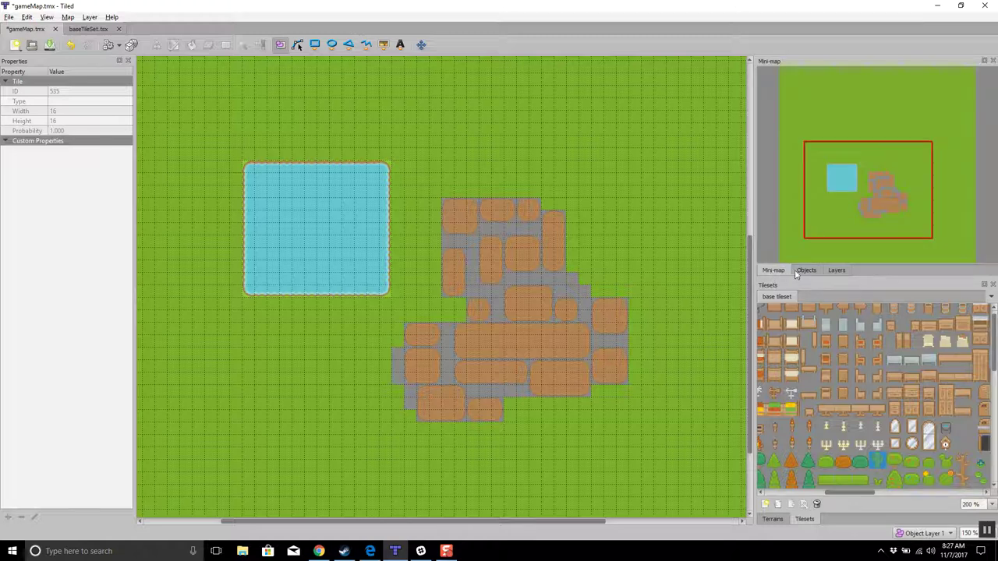
left_click(805, 270)
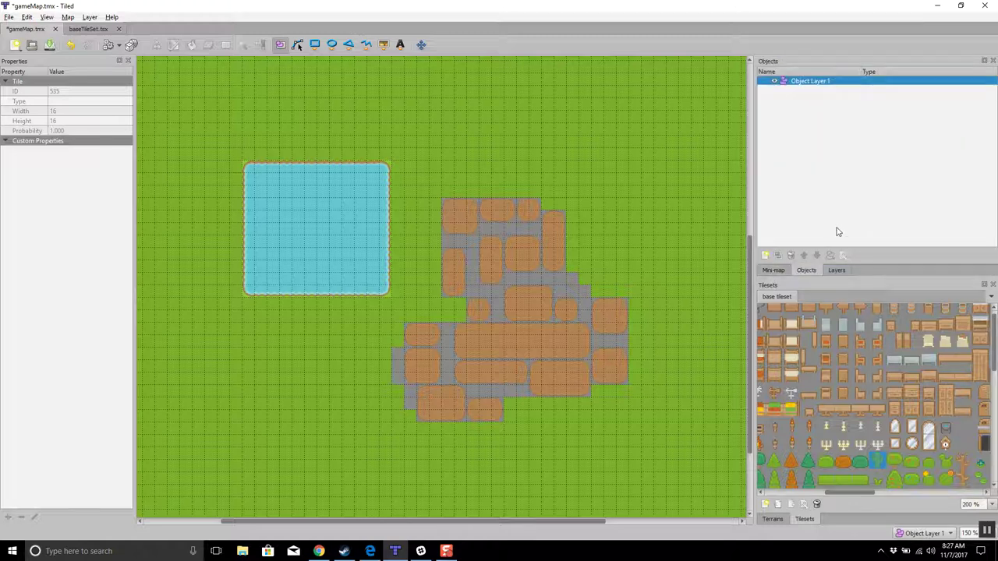
left_click(837, 269)
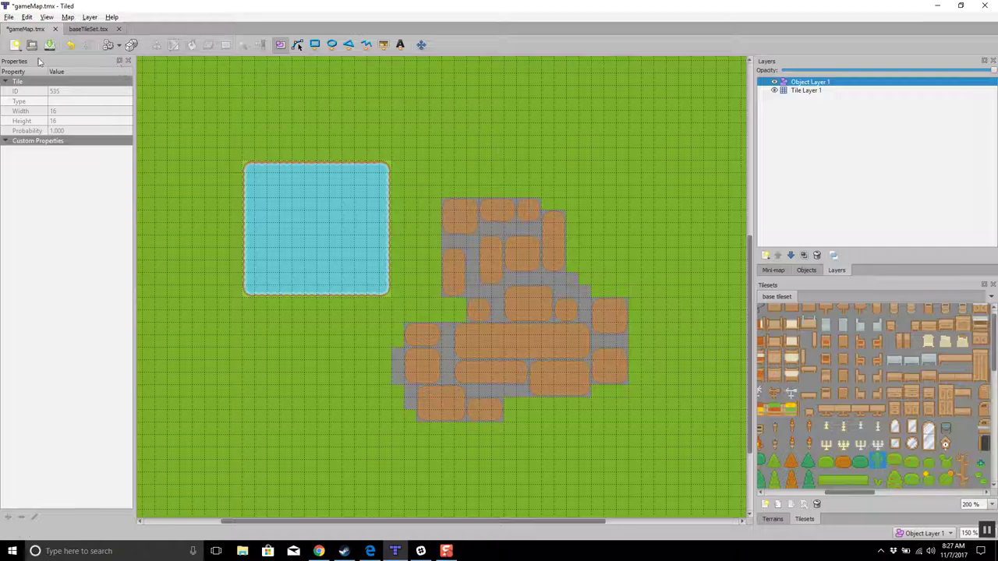
Try to insert the cactus tile as an object above the pond on Object Layer 1, and save the map.
left_click(283, 47)
left_click(298, 45)
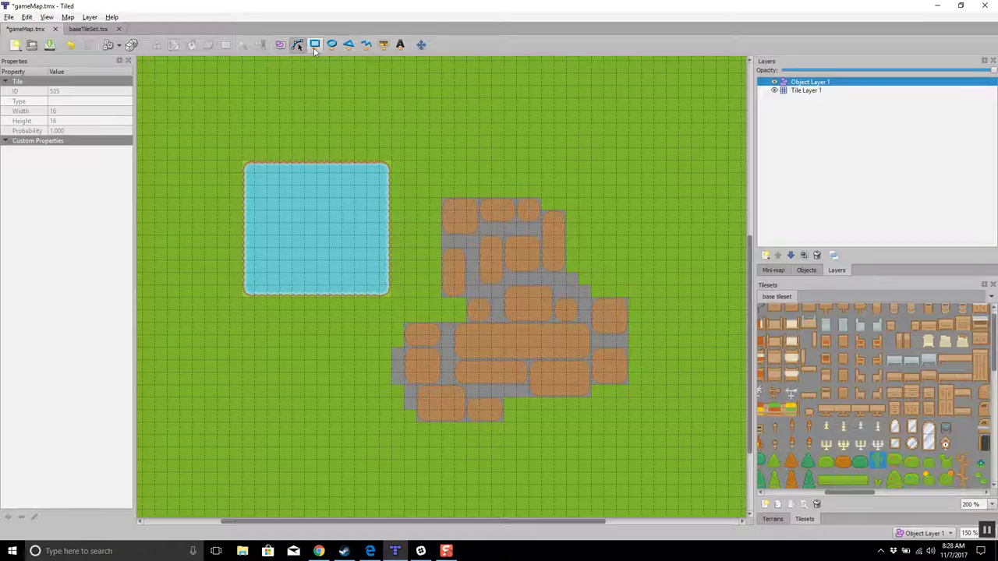
left_click(384, 45)
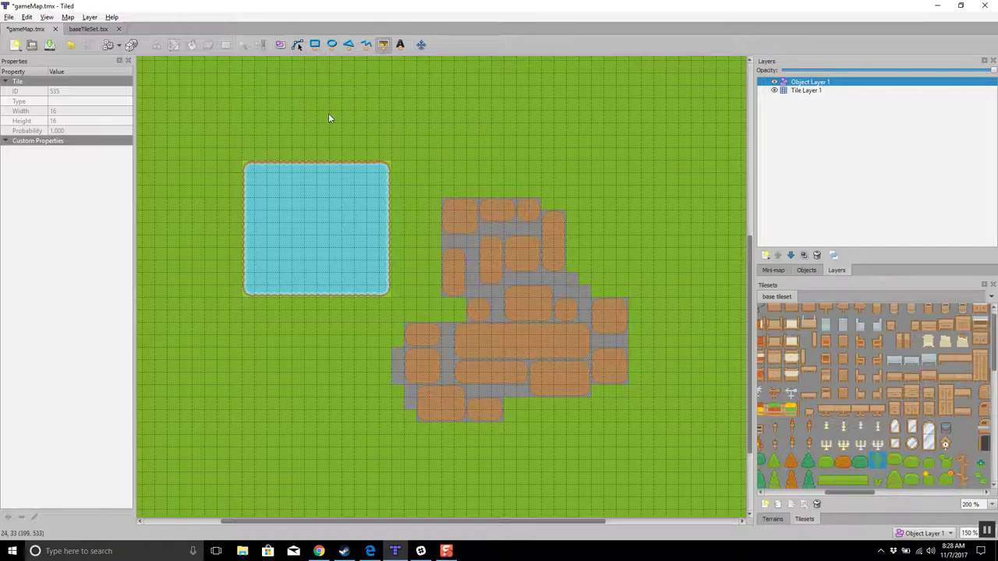
left_click(331, 120)
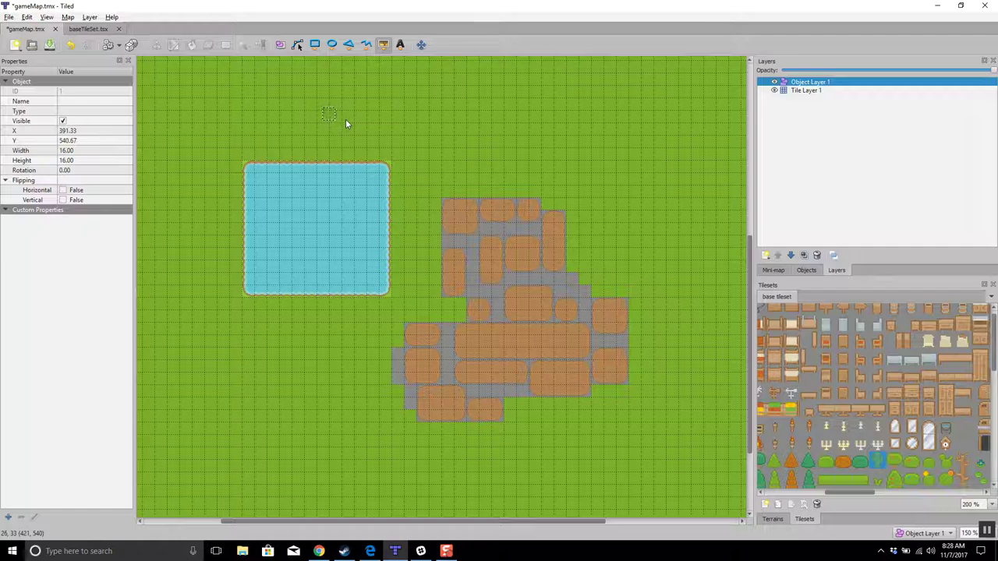
key("ctrl+z")
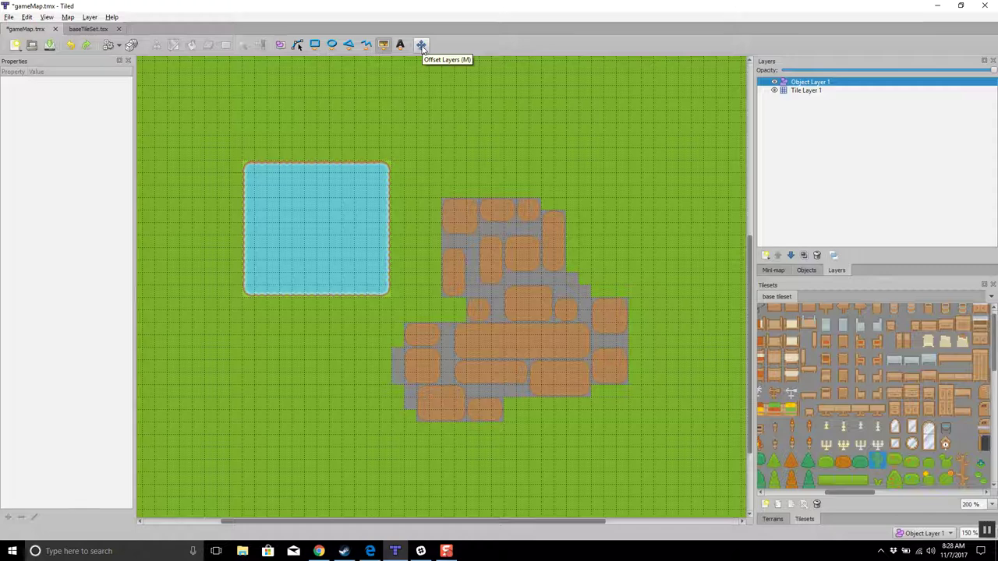
key("ctrl+s")
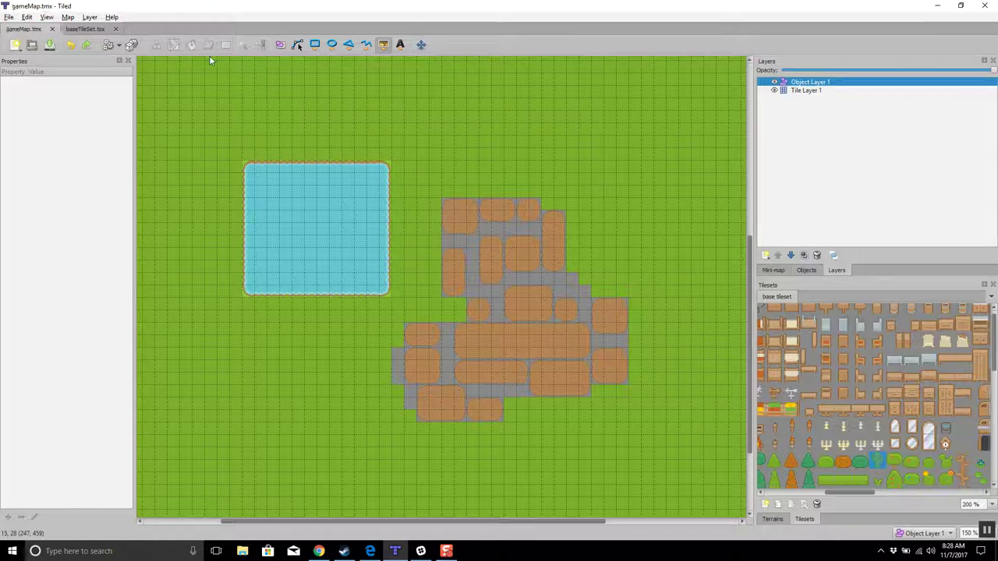
Place a cactus tile object above the pond's upper-left corner on Object Layer 1 and save the map.
left_click(898, 463)
left_click(873, 461)
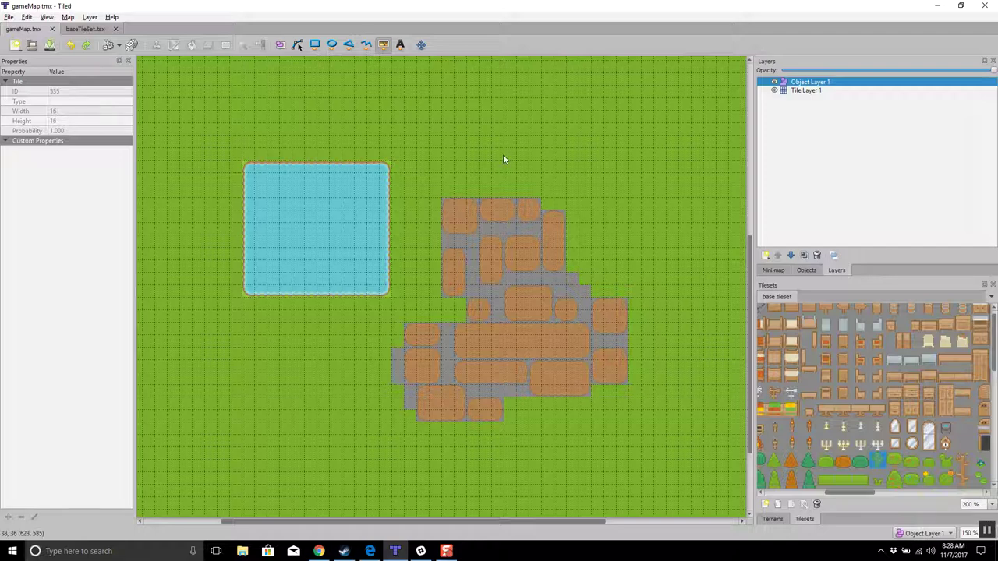
left_click(258, 113)
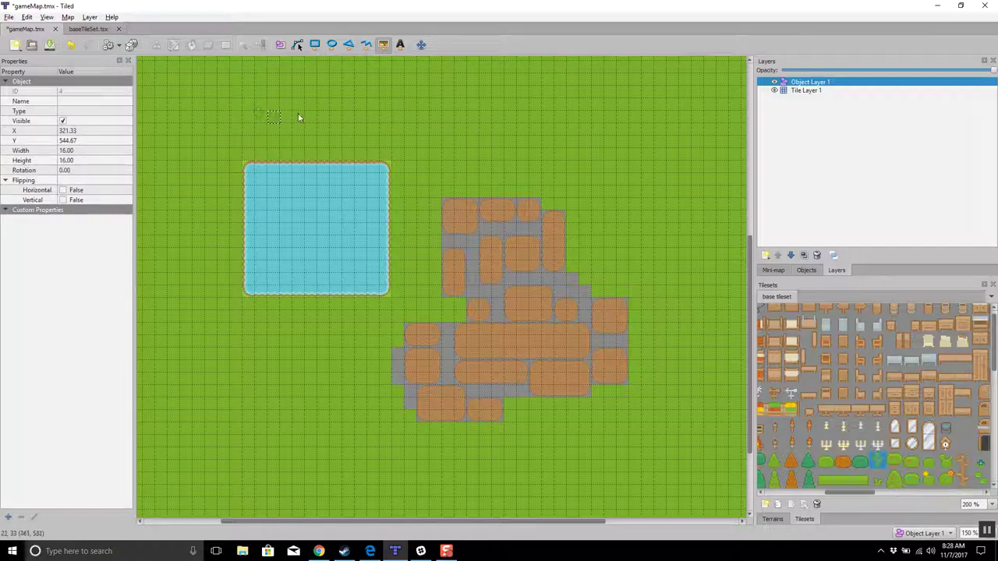
left_click(289, 114)
key("ctrl+z")
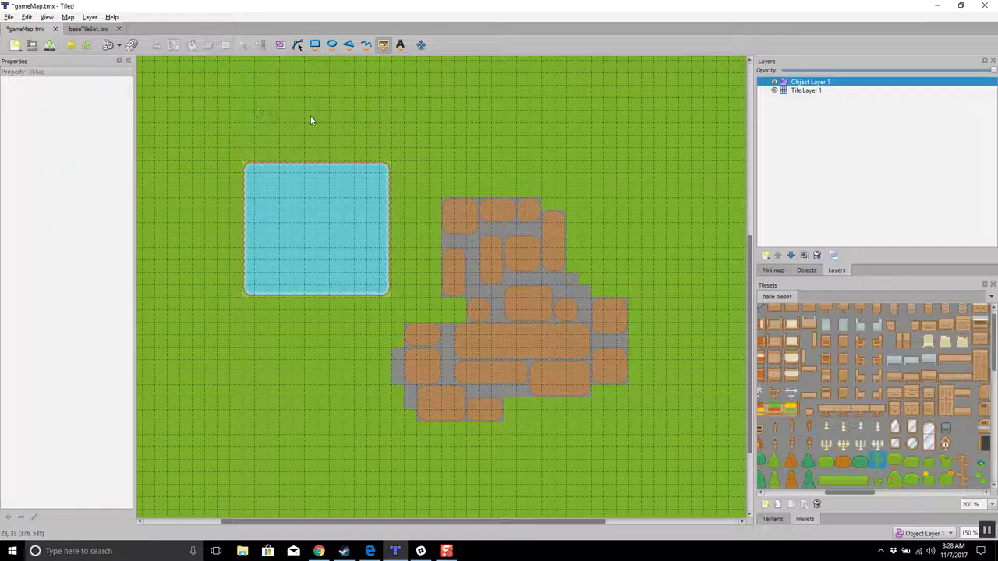
key("ctrl+s")
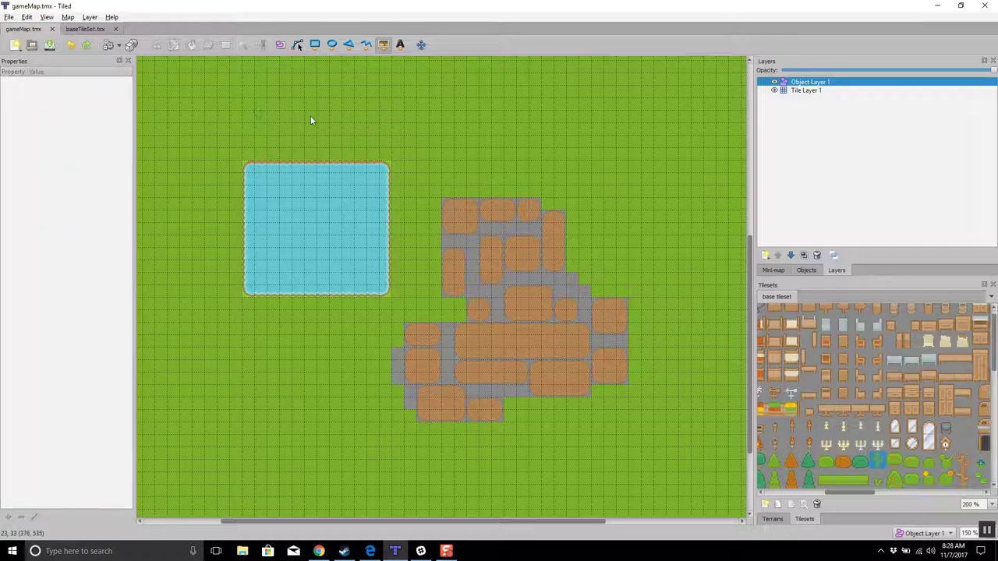
Try stamping the cactus tile on Tile Layer 1 above the dirt area.
left_click(797, 83)
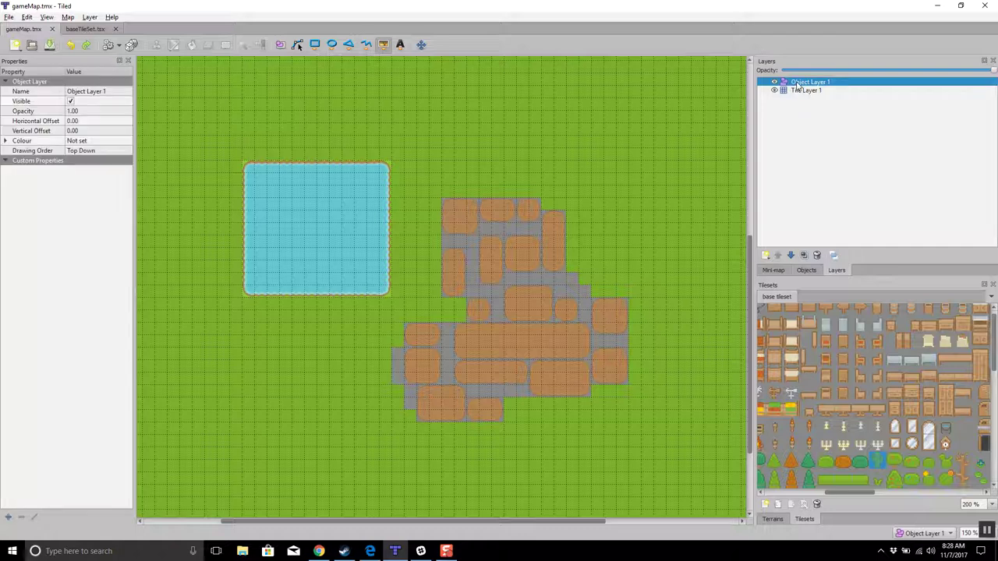
left_click(797, 91)
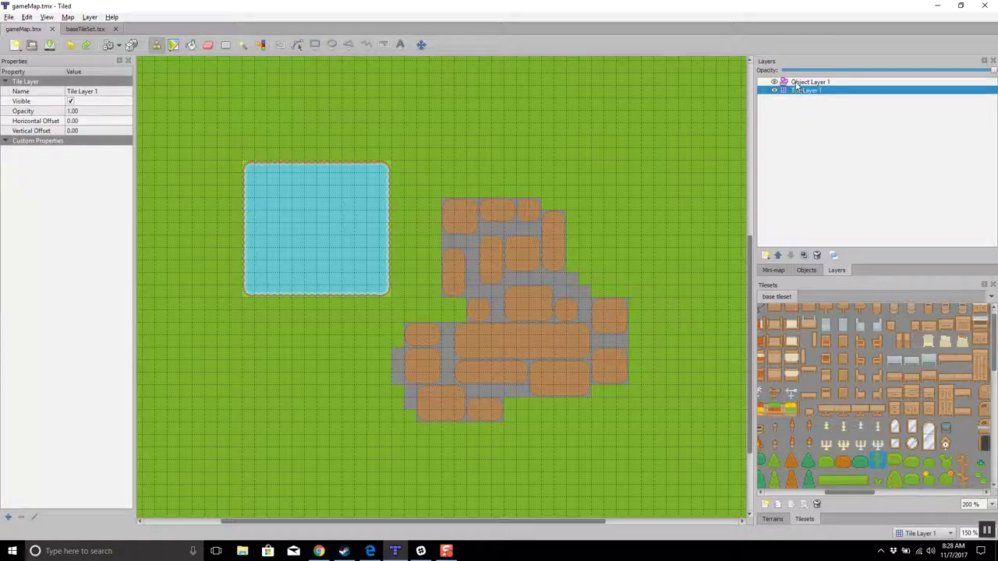
left_click(874, 465)
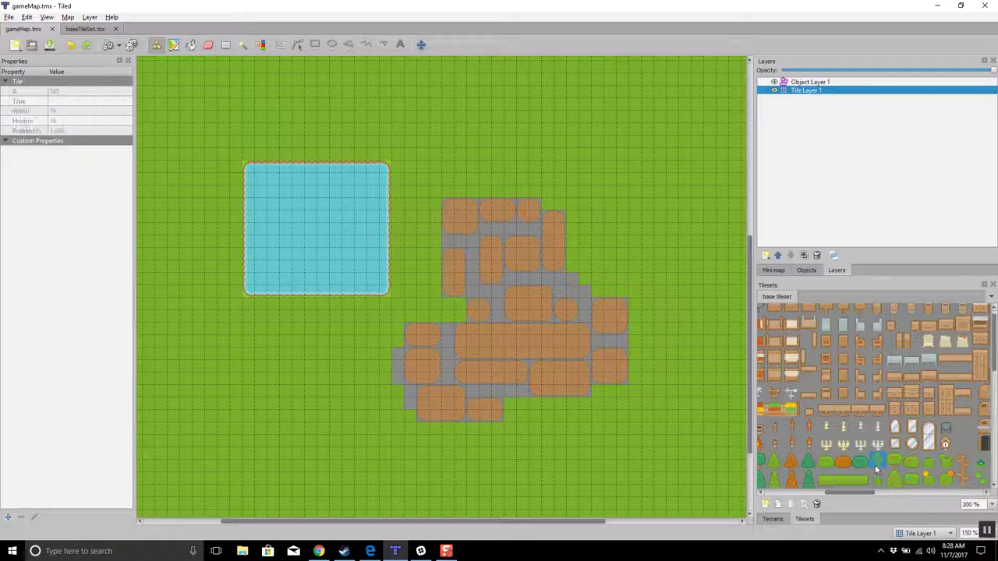
left_click(492, 144)
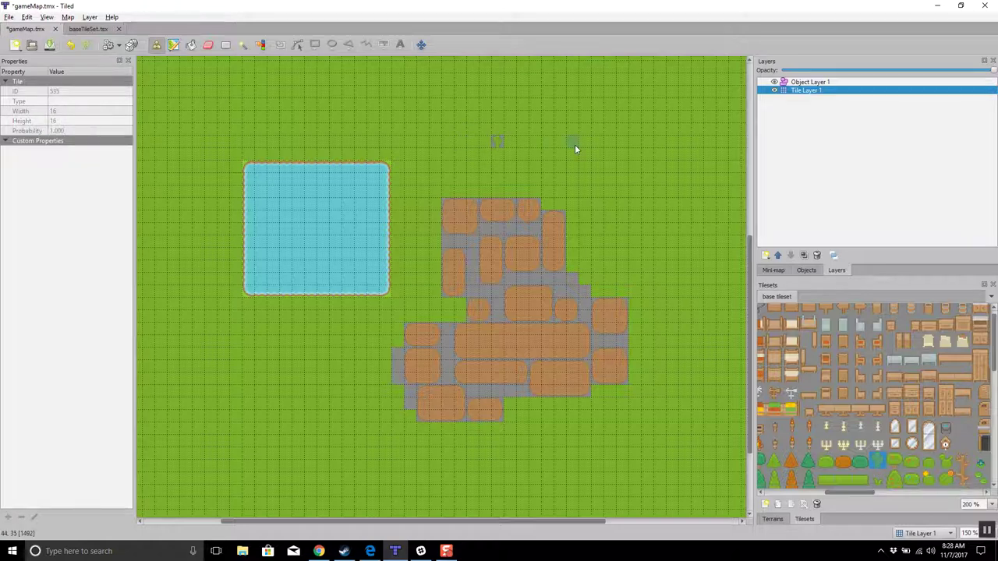
key("ctrl+z")
Delete Object Layer 1 and replace it with a new tile layer named Object Layer.
left_click(807, 83)
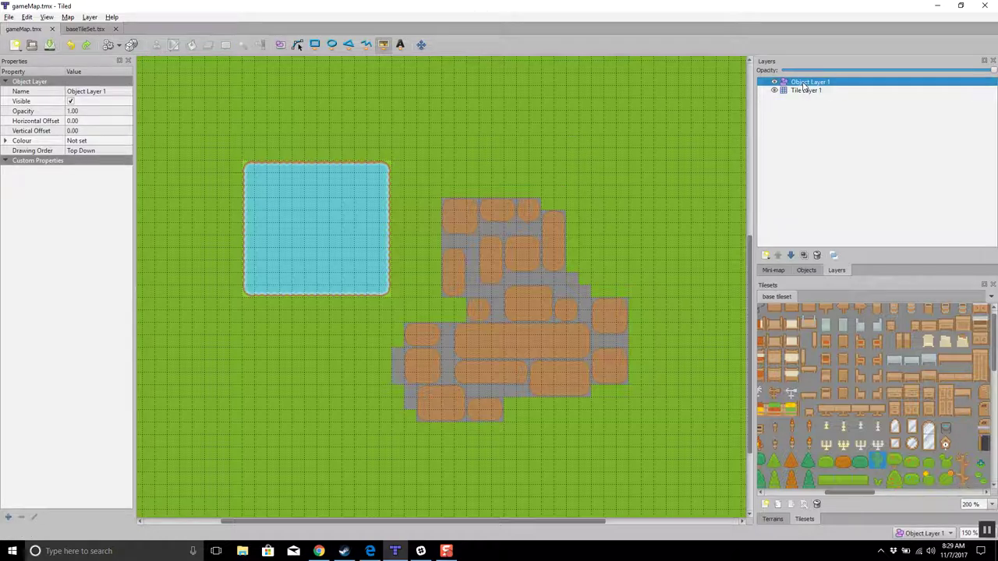
left_click(818, 256)
left_click(765, 256)
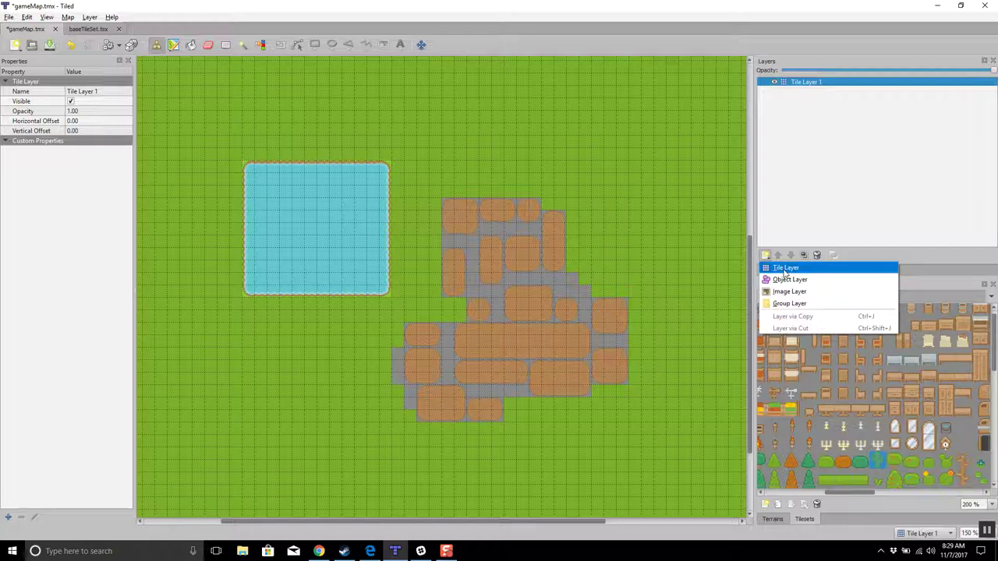
left_click(784, 270)
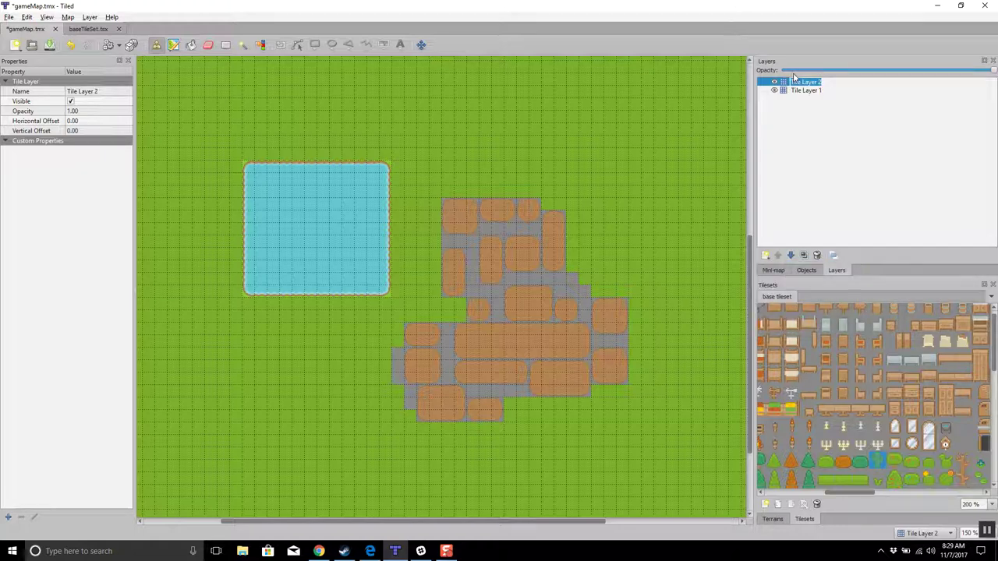
type("Grjects La")
type("yer")
key("Return")
key("BackSpace")
key("BackSpace")
type("ayer")
key("Return")
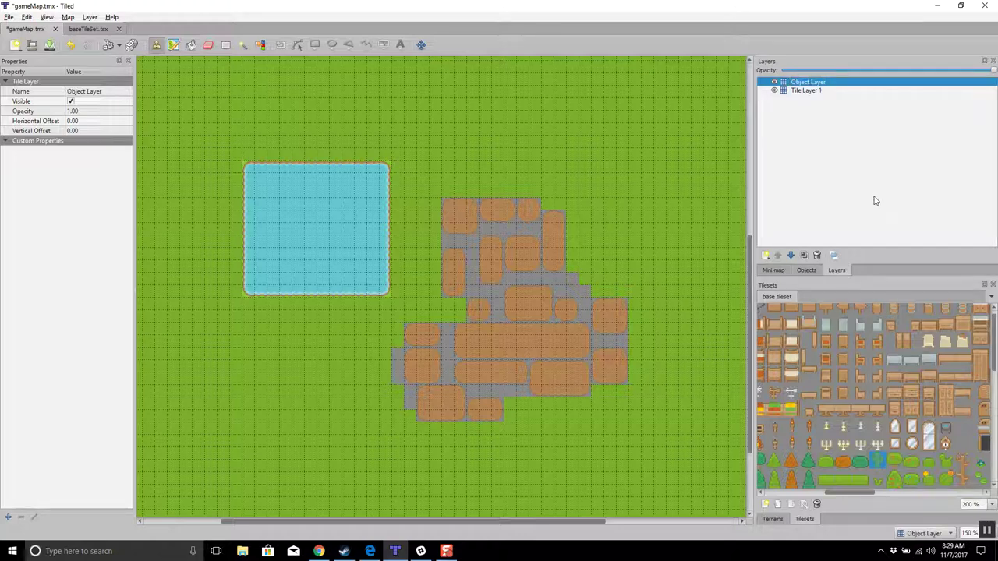
Scatter cactus tiles across the grass on the Object Layer, with a dense cluster below the dirt area.
left_click(879, 463)
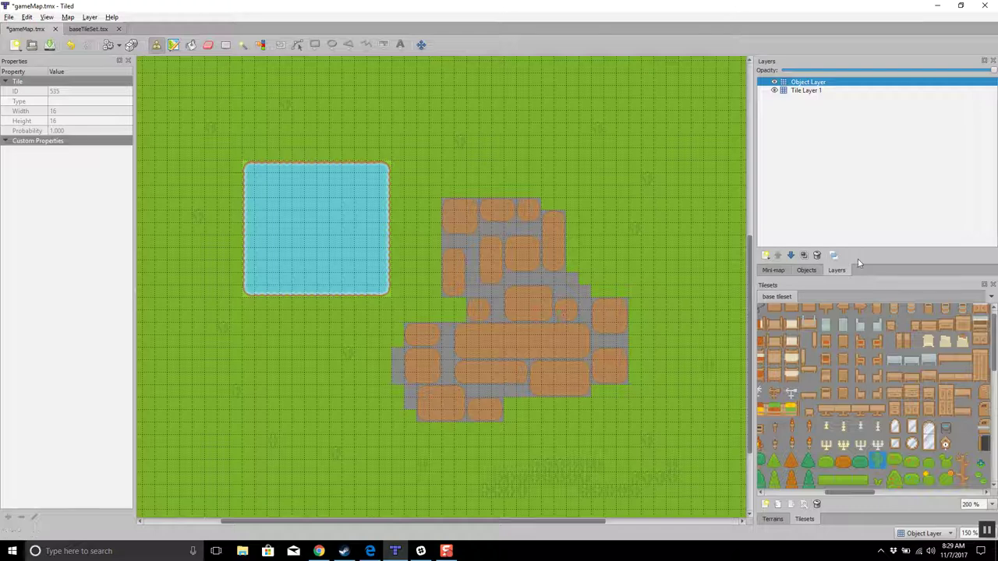
Add another tile layer named Collision Layer above the Object Layer.
left_click(766, 255)
left_click(788, 268)
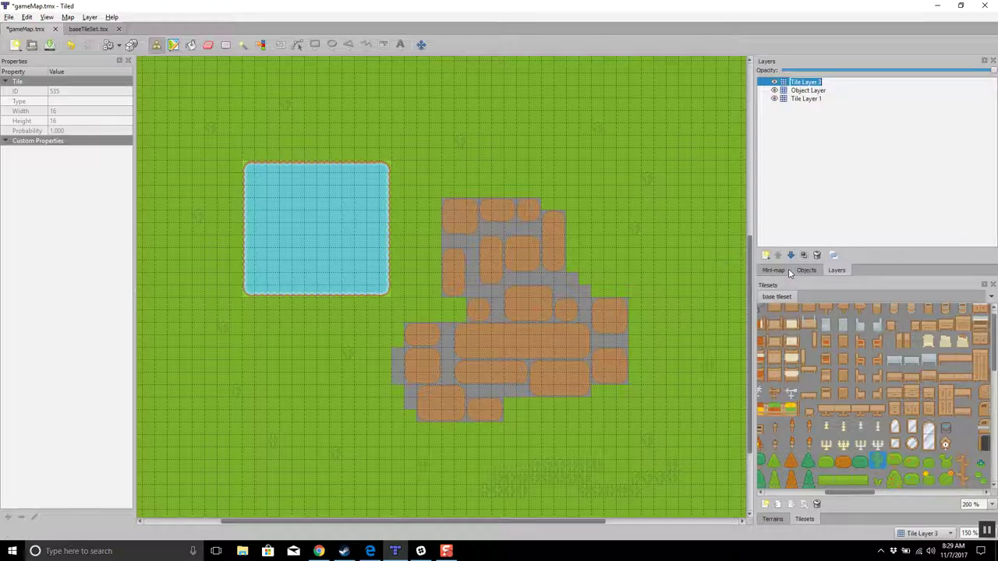
type("Collision Layer")
key("Return")
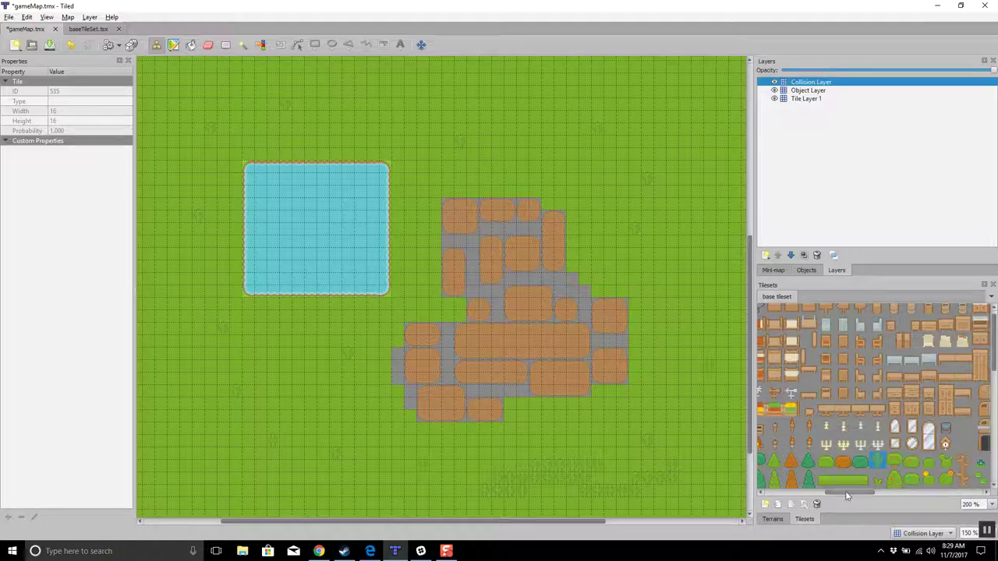
Hide and show Tile Layer 1 to examine the cactus tiles on the Object Layer without the ground.
left_click_drag(847, 496, 783, 493)
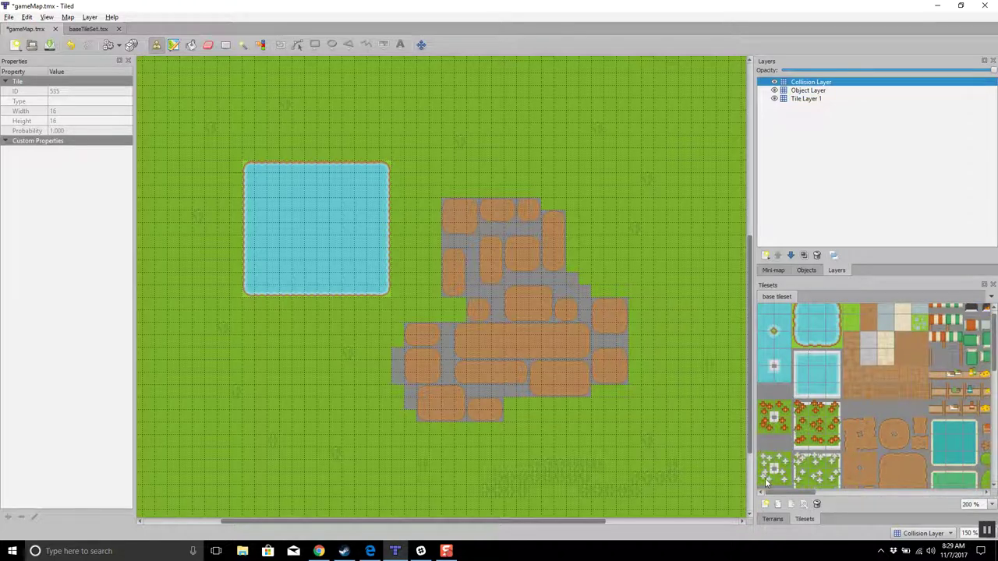
left_click(774, 99)
left_click(774, 100)
left_click(774, 98)
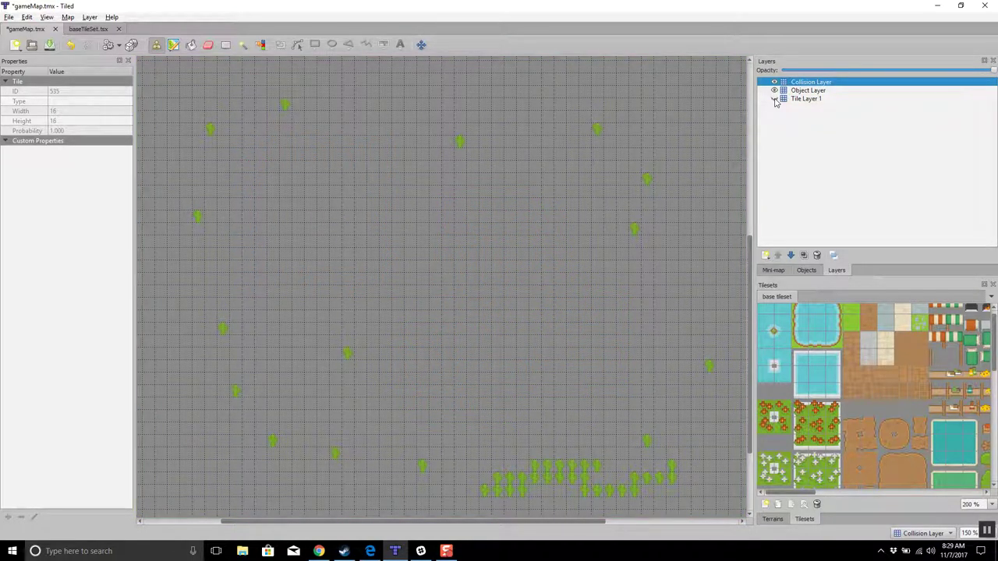
left_click(774, 99)
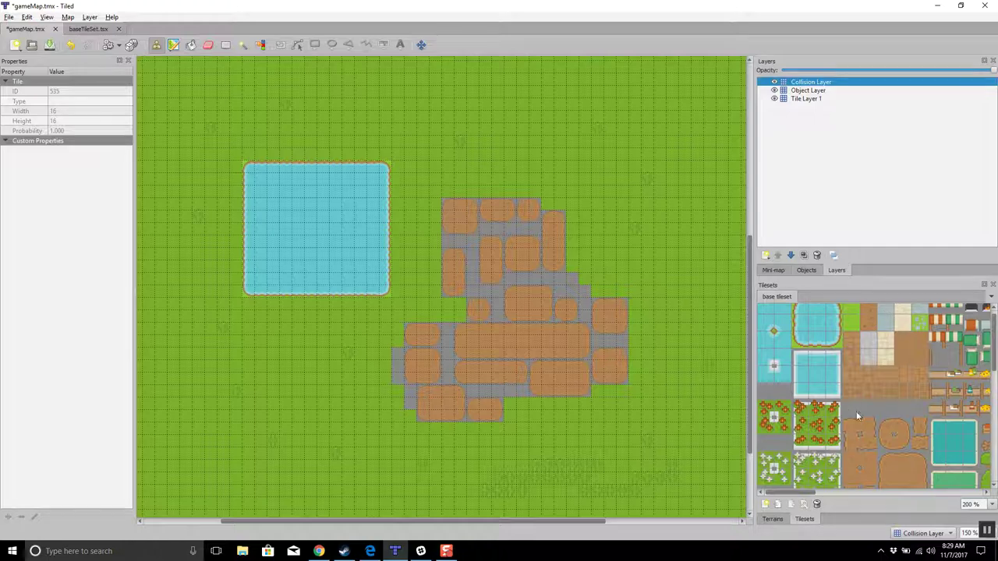
Paint a closed border of fire tiles around the map area on the Collision Layer.
scroll(856, 411, "up", 1)
scroll(856, 411, "down", 3)
scroll(855, 411, "up", 3)
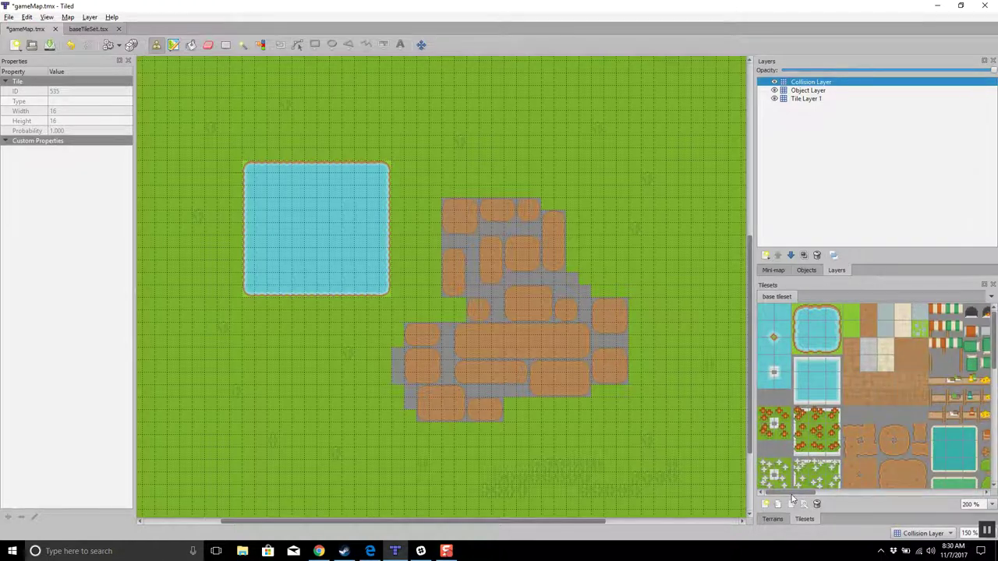
left_click_drag(791, 494, 825, 492)
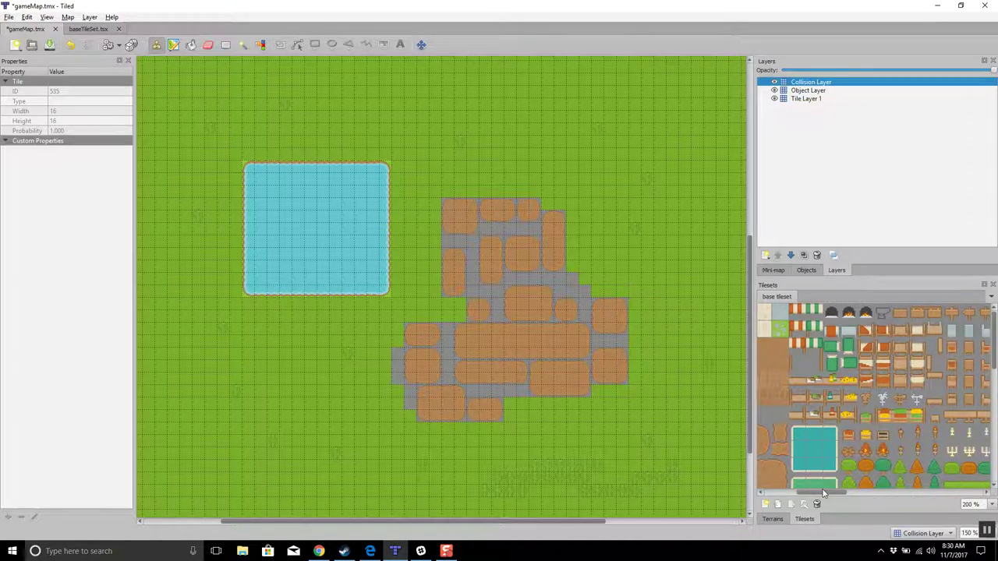
left_click(867, 451)
mouse_move(161, 81)
left_mouse_down()
mouse_move(168, 369)
mouse_move(182, 400)
left_mouse_up()
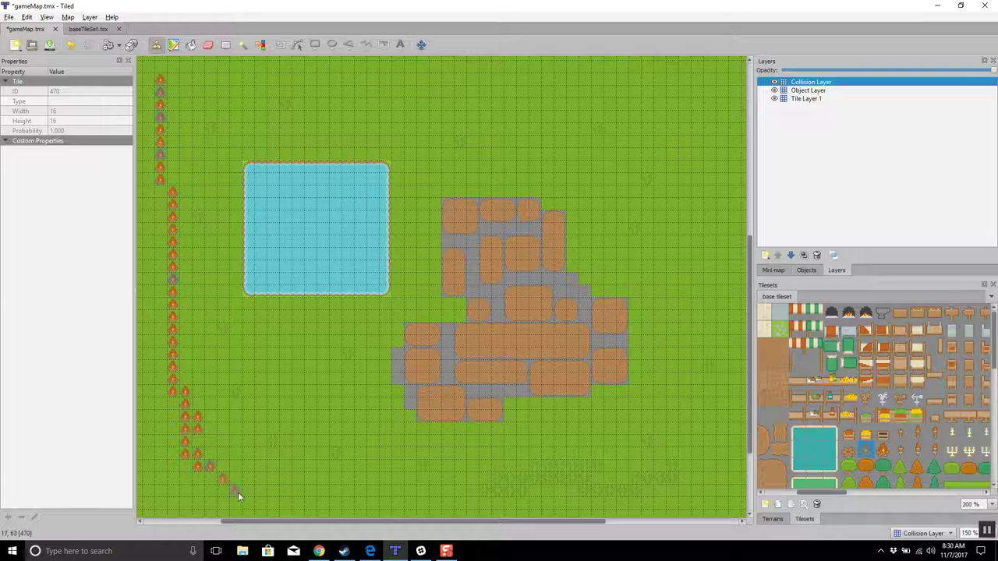
mouse_move(270, 505)
left_mouse_down()
mouse_move(512, 509)
mouse_move(607, 528)
mouse_move(660, 509)
mouse_move(689, 525)
mouse_move(734, 382)
mouse_move(733, 317)
mouse_move(718, 219)
mouse_move(681, 107)
mouse_move(645, 105)
left_mouse_up()
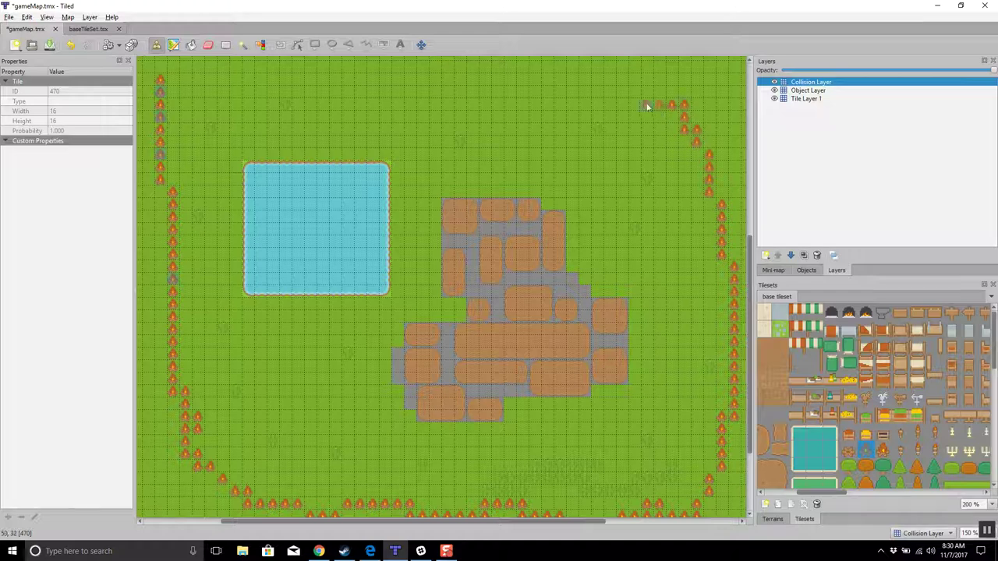
mouse_move(582, 83)
left_mouse_down()
mouse_move(338, 51)
mouse_move(156, 74)
left_mouse_up()
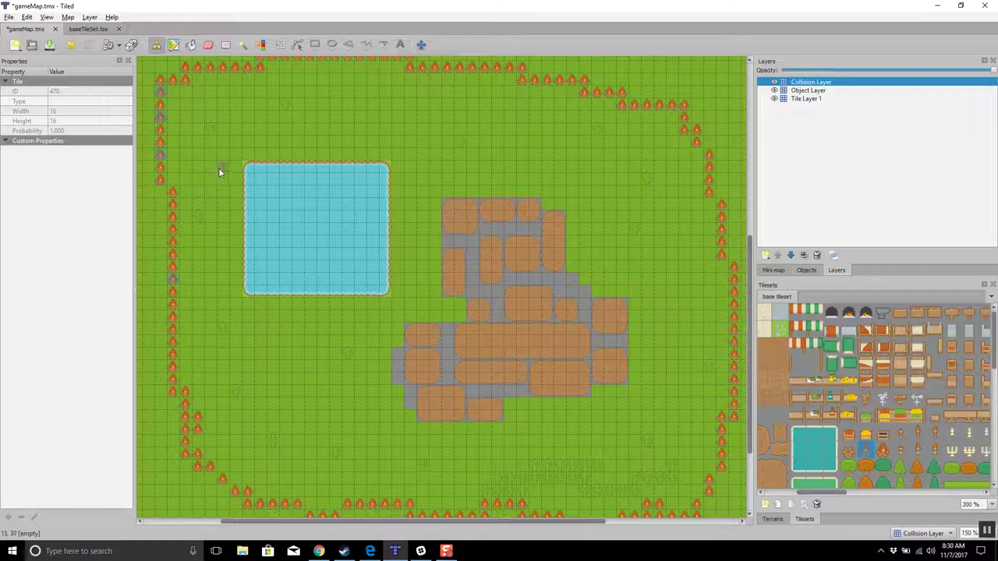
Surround the pond with fire tiles on the Collision Layer and paint a block of them east of the dirt area.
left_click_drag(231, 160, 233, 227)
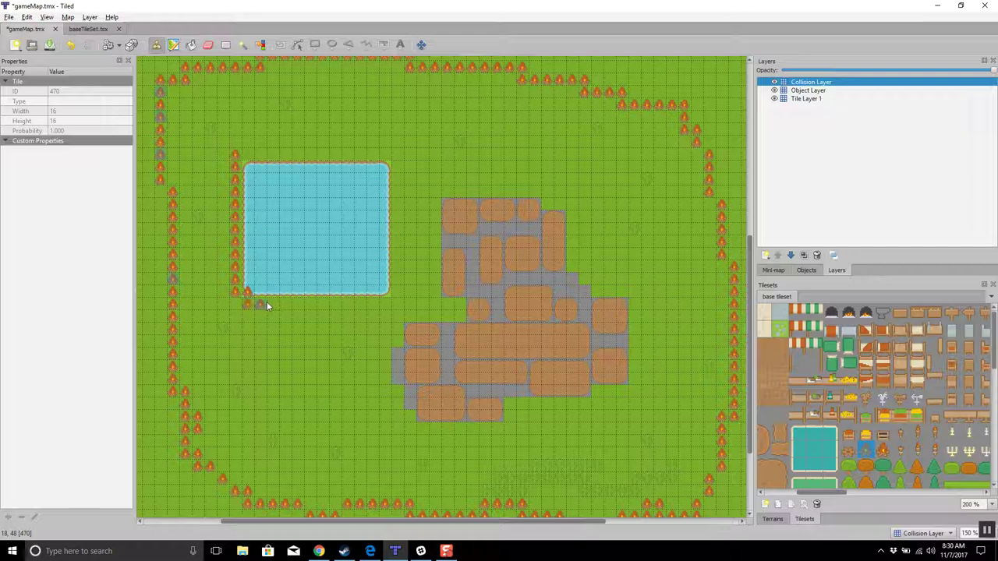
left_click_drag(315, 305, 351, 304)
mouse_move(403, 208)
left_mouse_down()
mouse_move(402, 180)
mouse_move(373, 158)
mouse_move(252, 158)
left_mouse_up()
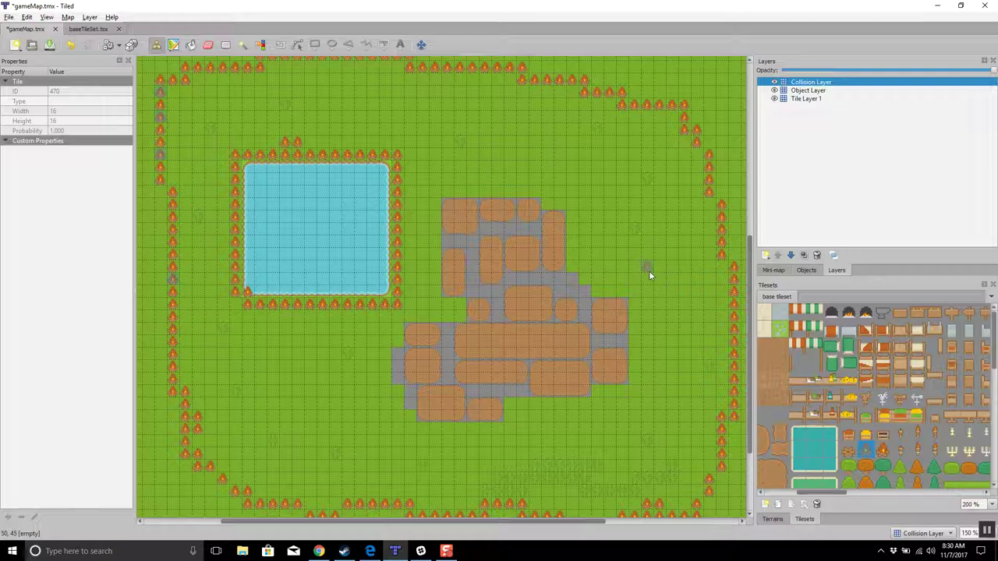
mouse_move(648, 271)
left_mouse_down()
mouse_move(655, 351)
mouse_move(667, 351)
left_mouse_up()
left_click_drag(666, 270, 673, 323)
Compare the Object Layer, Collision Layer and Tile Layer 1 by hiding and showing each one.
left_click(807, 91)
left_click(802, 99)
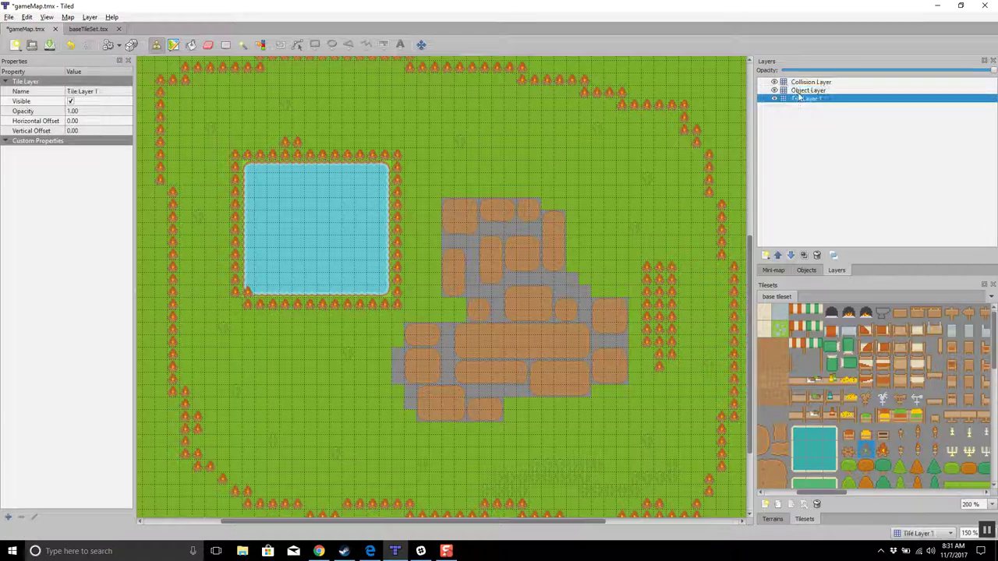
left_click(775, 91)
left_click(775, 90)
left_click(774, 90)
left_click(775, 91)
left_click(774, 81)
left_click(775, 81)
left_click(775, 99)
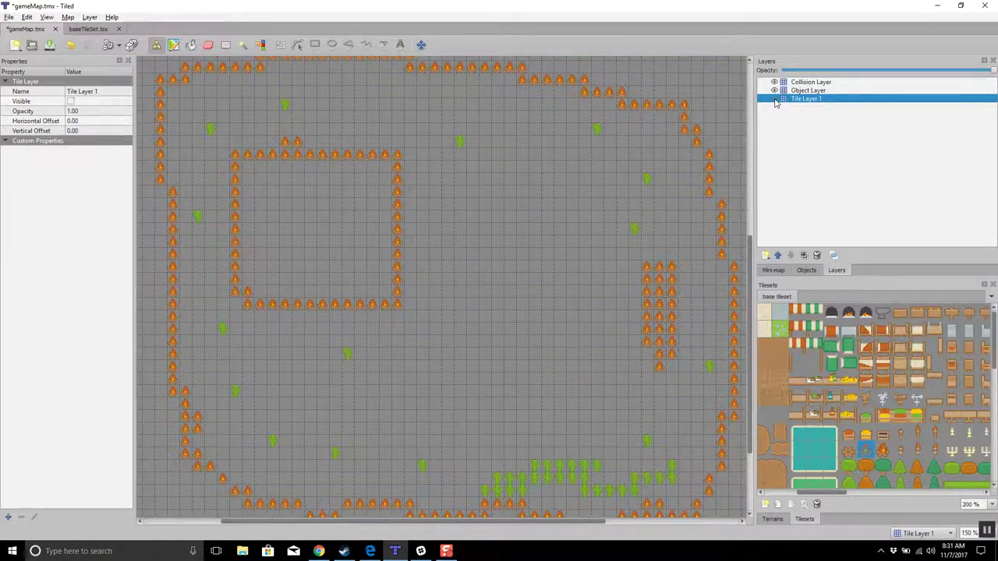
left_click(775, 99)
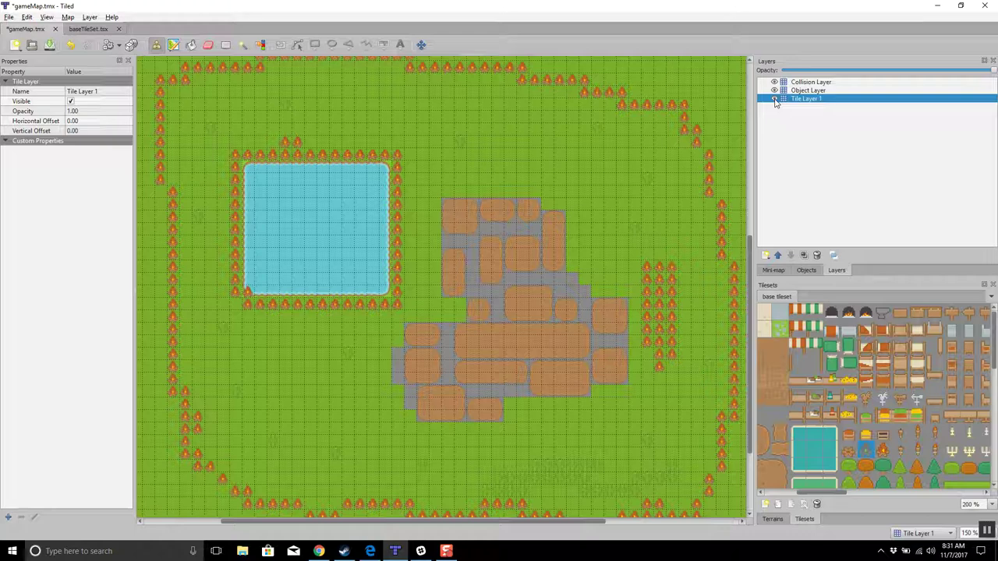
Save the gameMap map and open File Explorer.
key("ctrl+s")
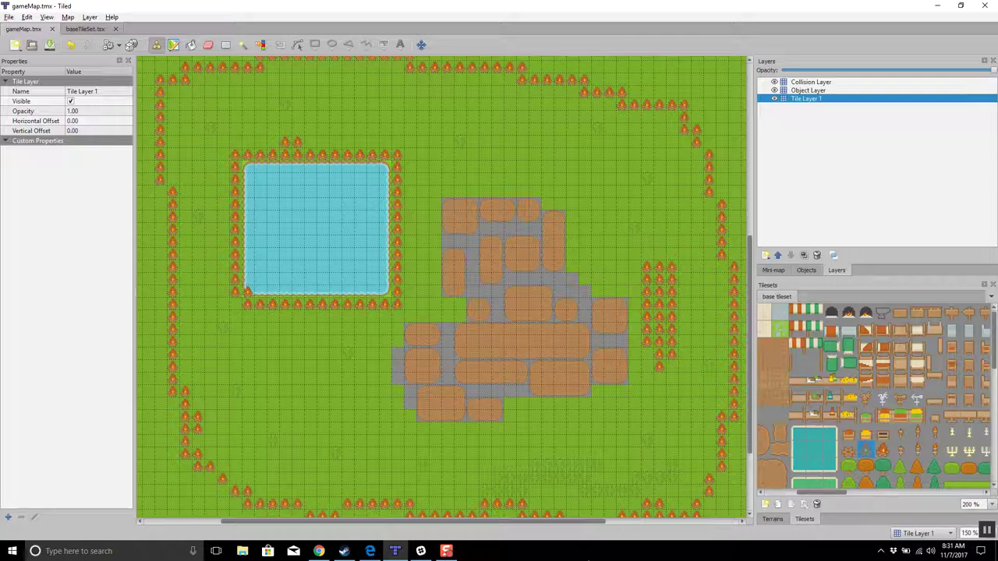
mouse_move(397, 552)
left_click(242, 551)
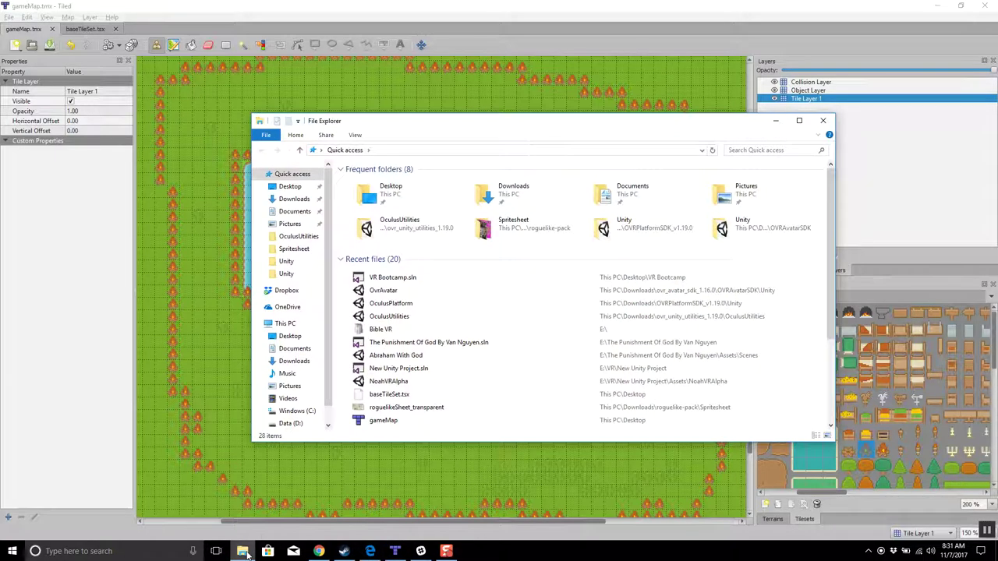
Look through the Downloads folder in File Explorer and close the window.
left_click(293, 199)
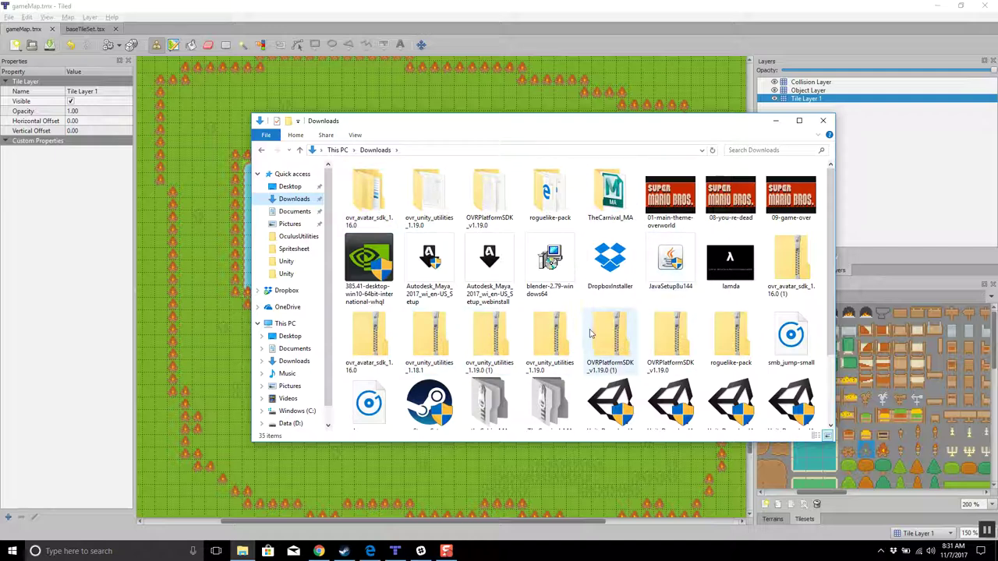
scroll(505, 335, "down", 3)
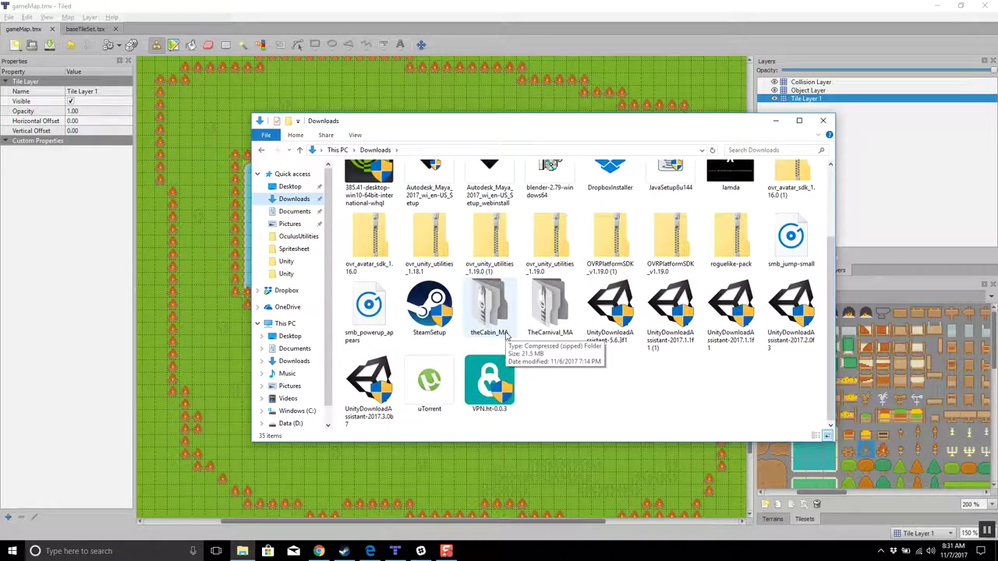
scroll(506, 335, "up", 1)
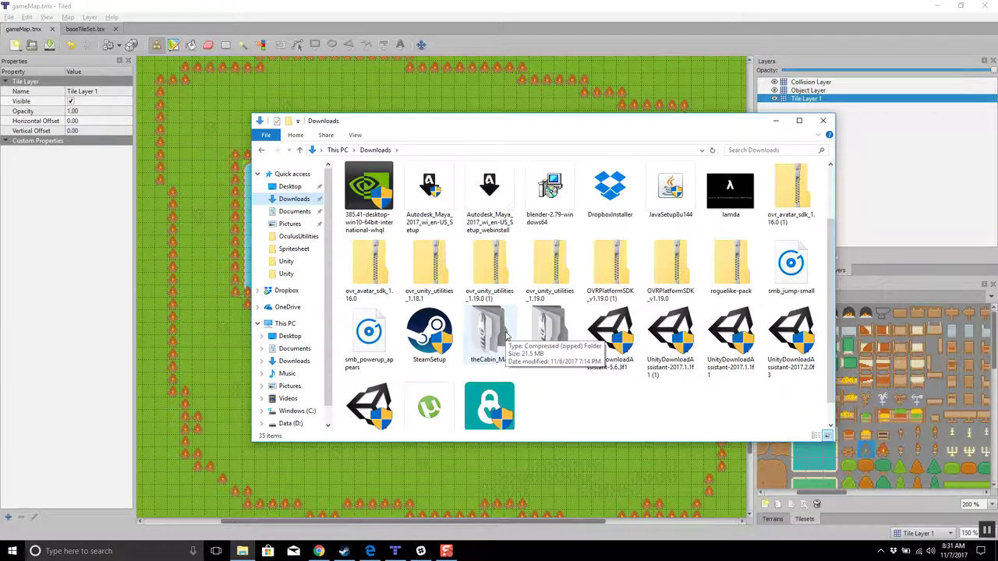
scroll(505, 336, "up", 2)
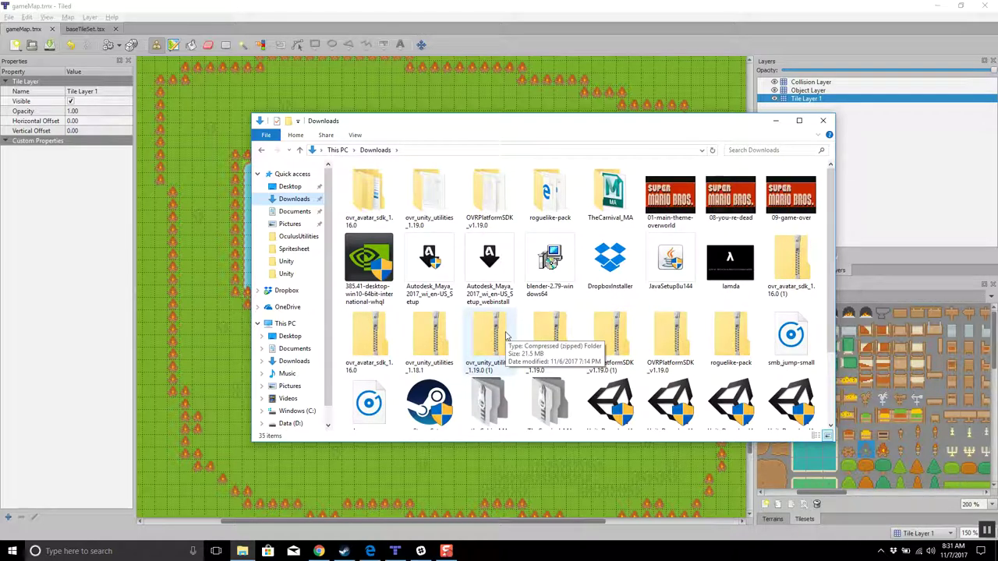
left_click(820, 123)
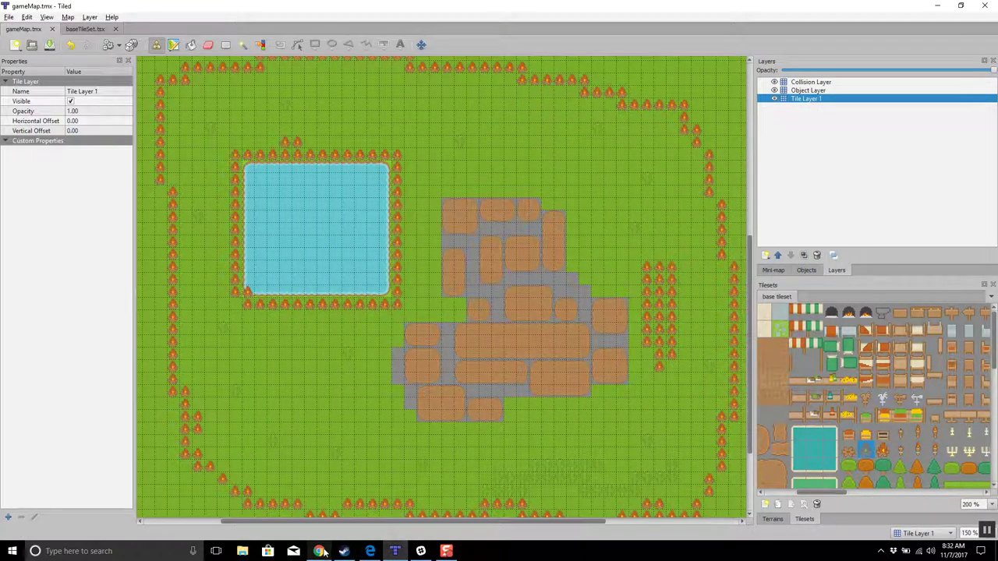
Switch to Chrome and search Google for "tile2unity" in the existing search results tab.
left_click(319, 551)
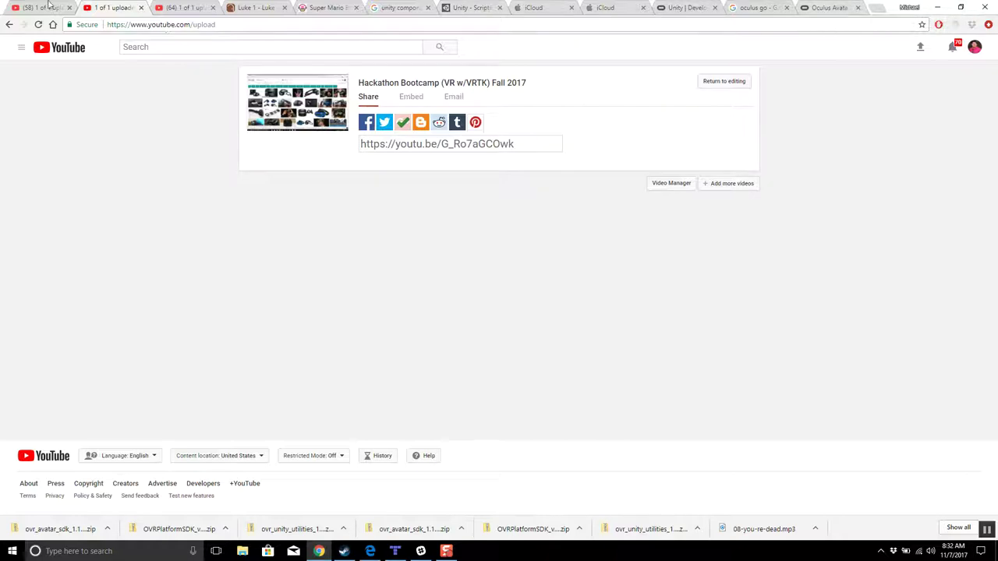
left_click(181, 8)
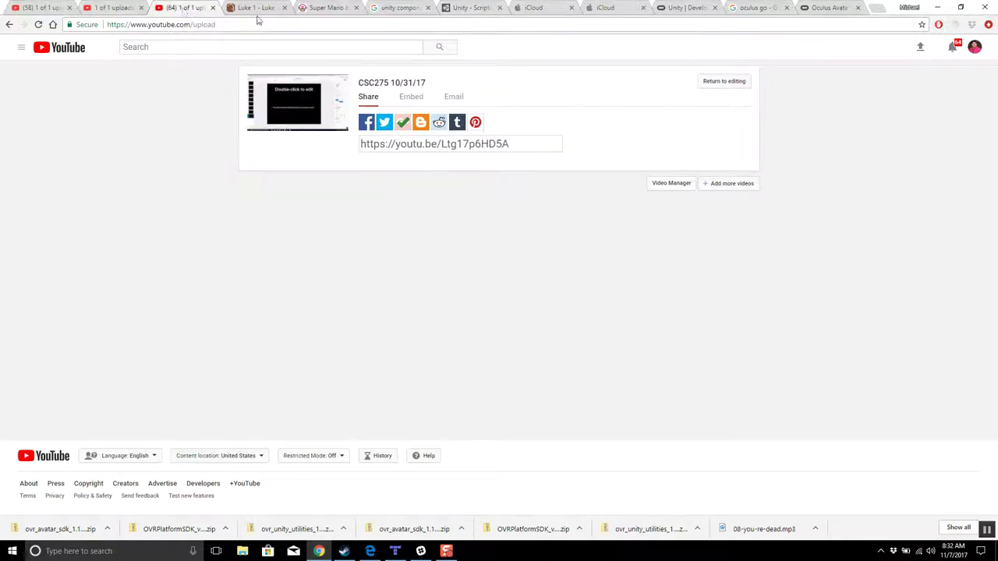
left_click(406, 9)
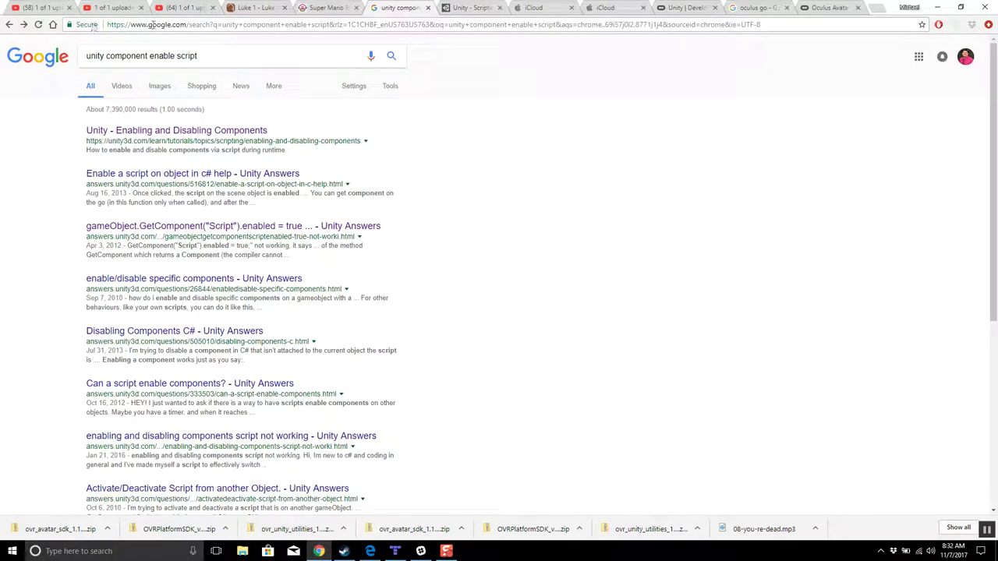
triple_click(228, 59)
type("tile")
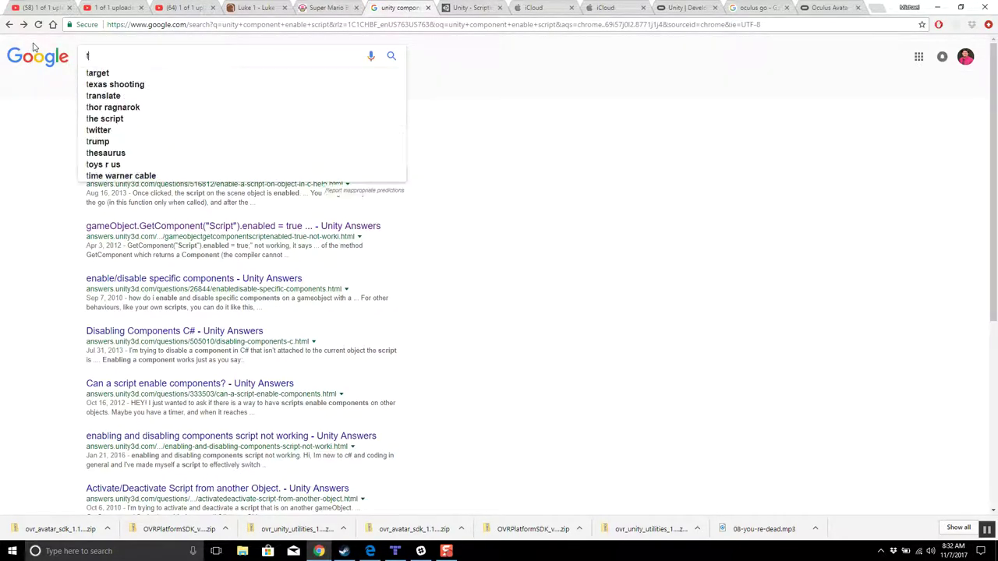
type("2unity")
key("Return")
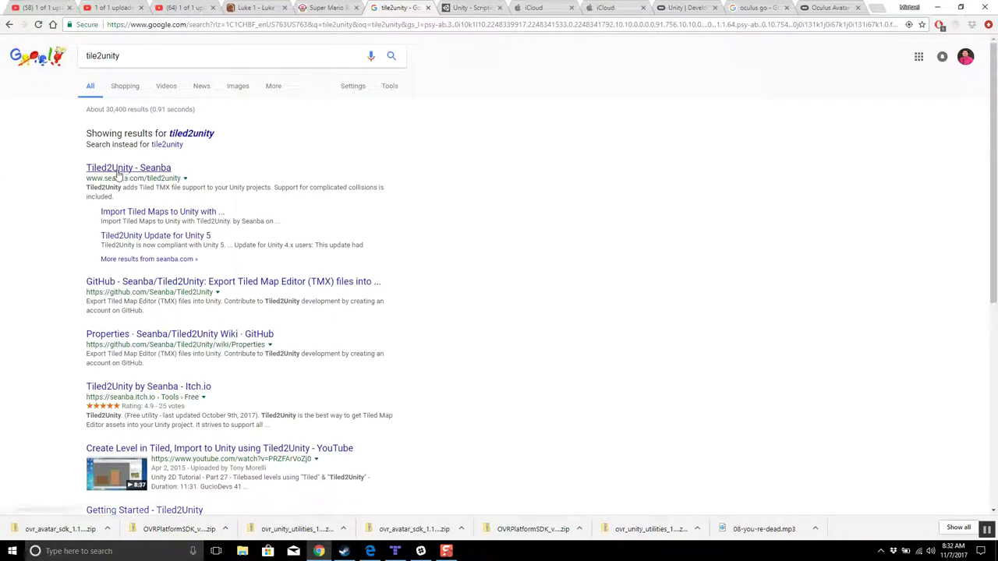
Check the Tiled2Unity GitHub repository from the search results and go back to the developer's Tiled2Unity page.
left_click(116, 170)
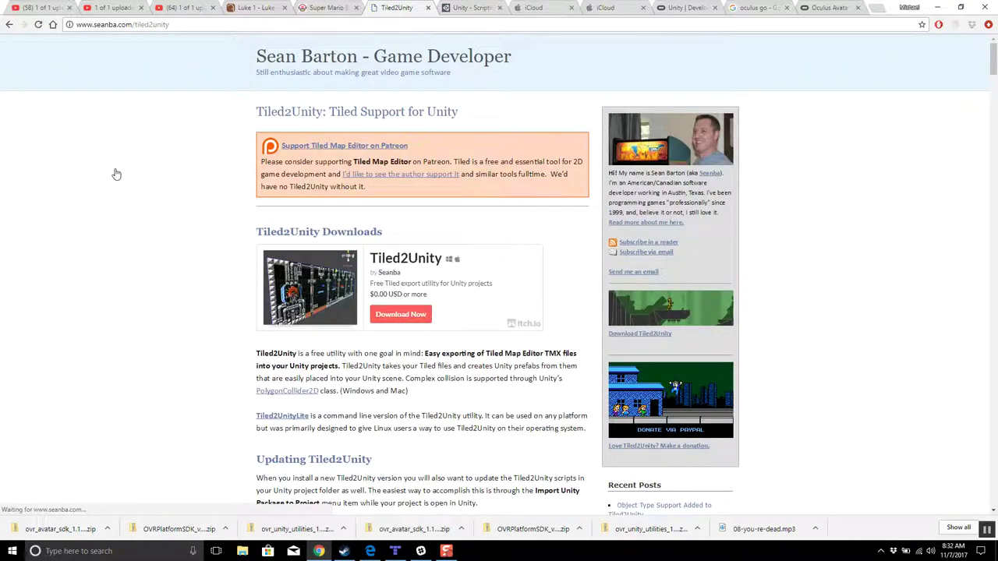
left_click(9, 24)
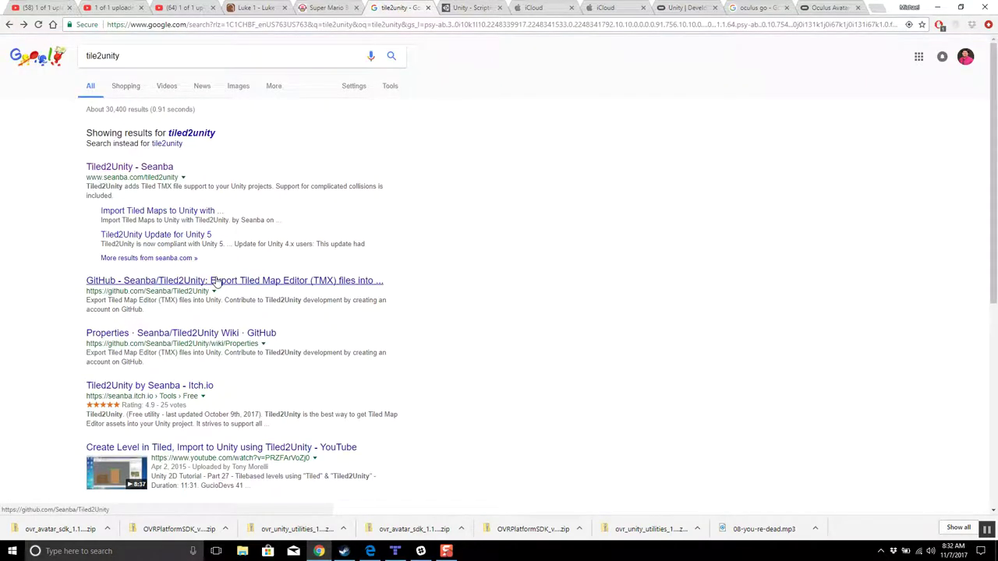
left_click(216, 282)
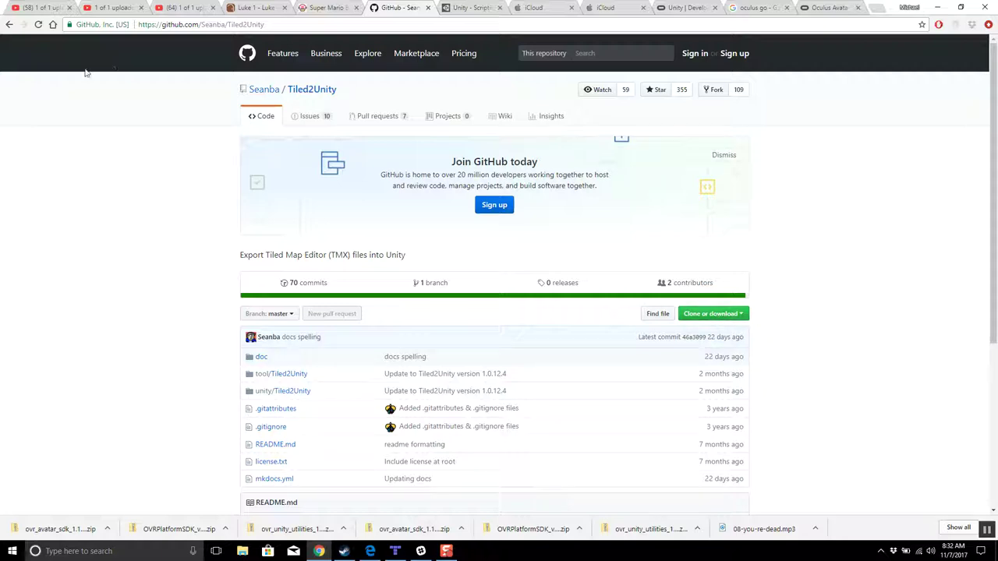
left_click(10, 26)
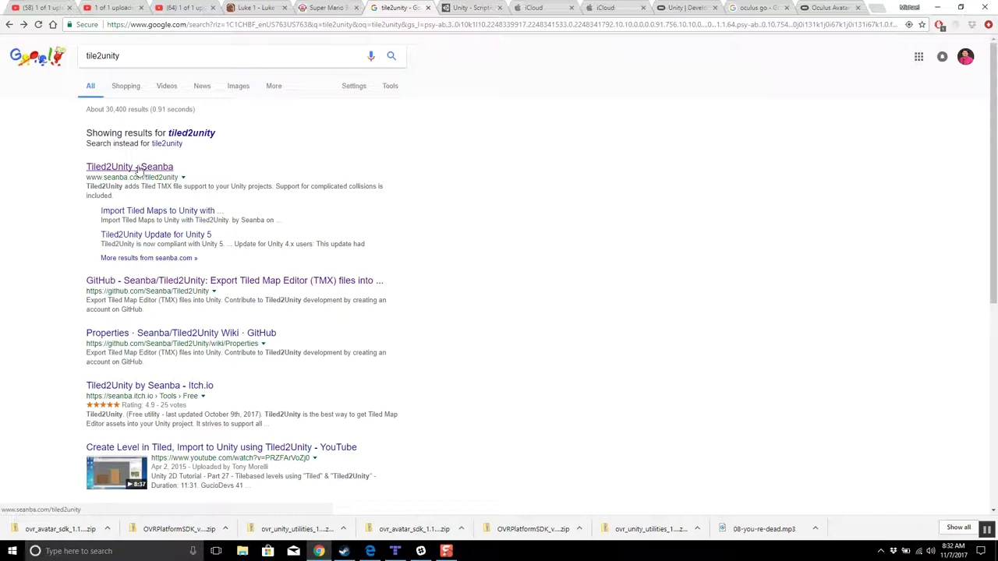
left_click(137, 168)
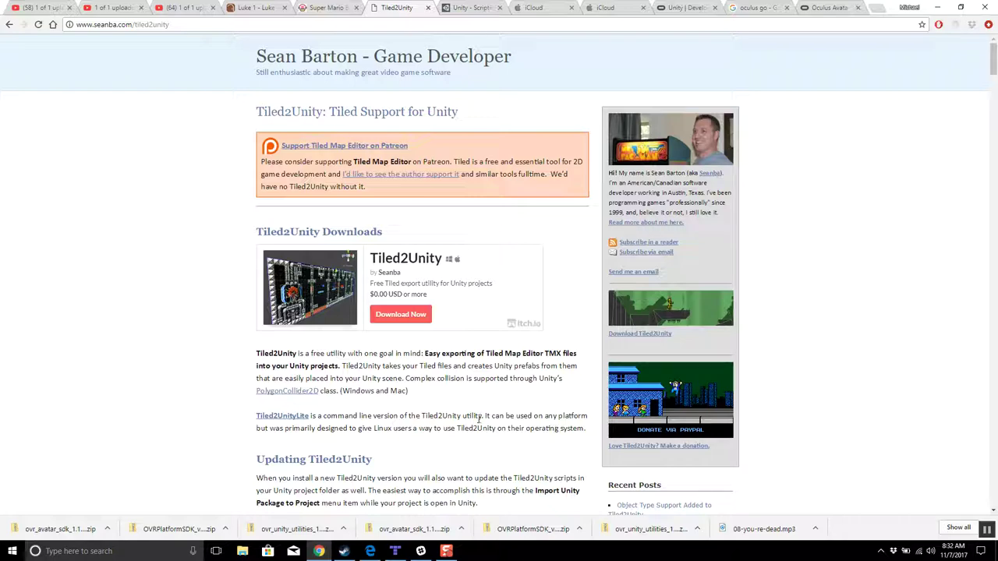
Examine the Tiled2Unity page's download, updating, source code and learning sections.
scroll(479, 419, "down", 1)
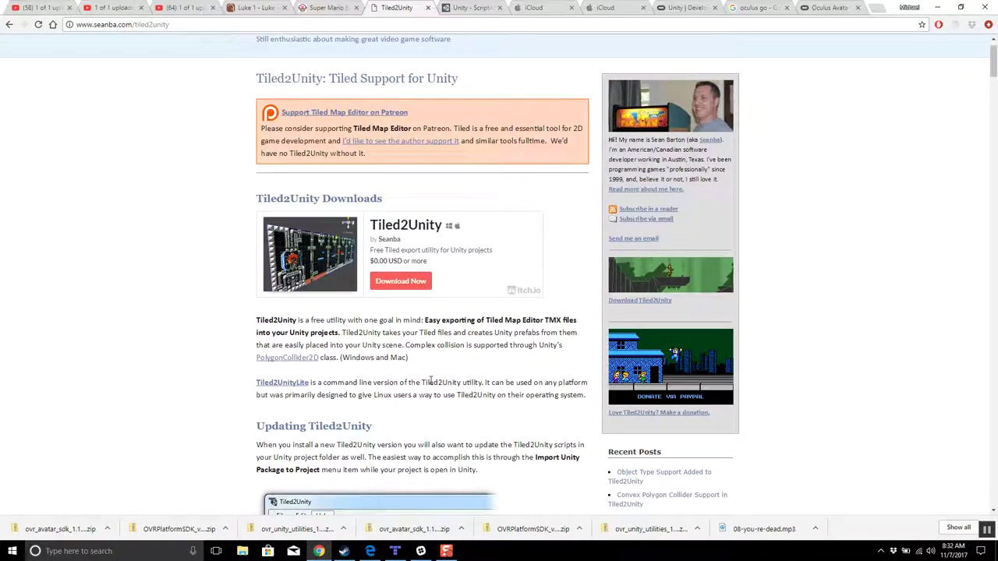
scroll(446, 424, "down", 3)
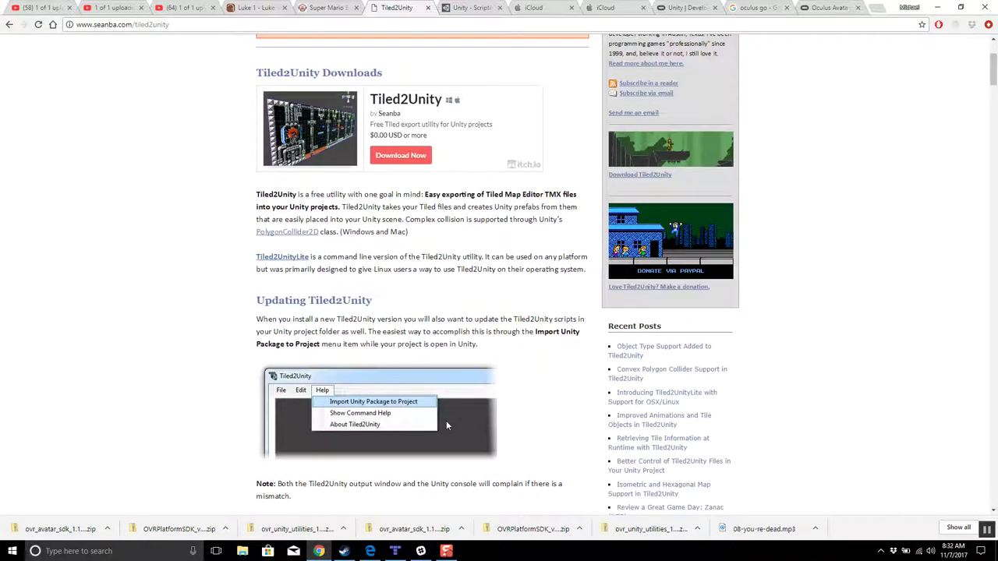
scroll(446, 422, "down", 3)
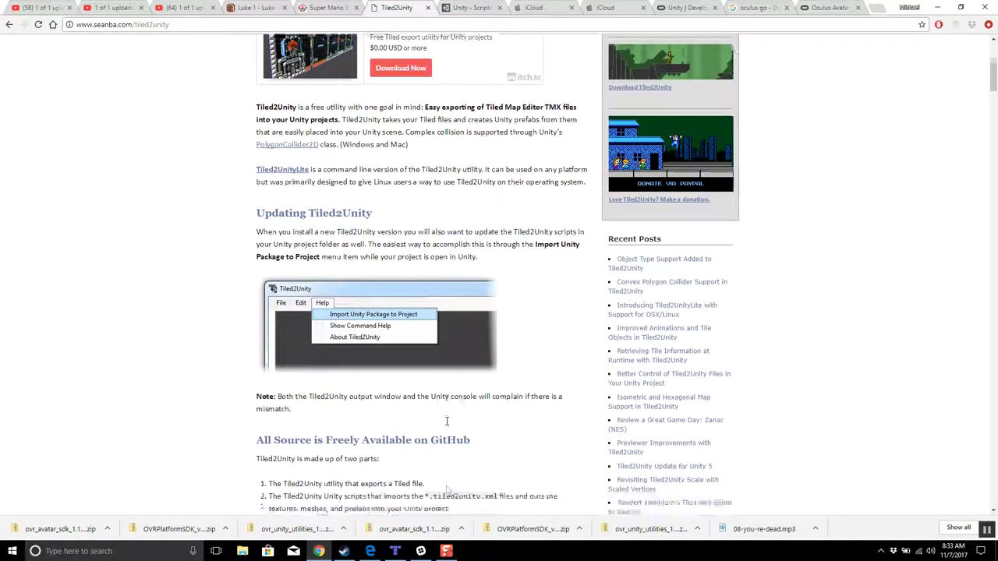
scroll(446, 426, "down", 2)
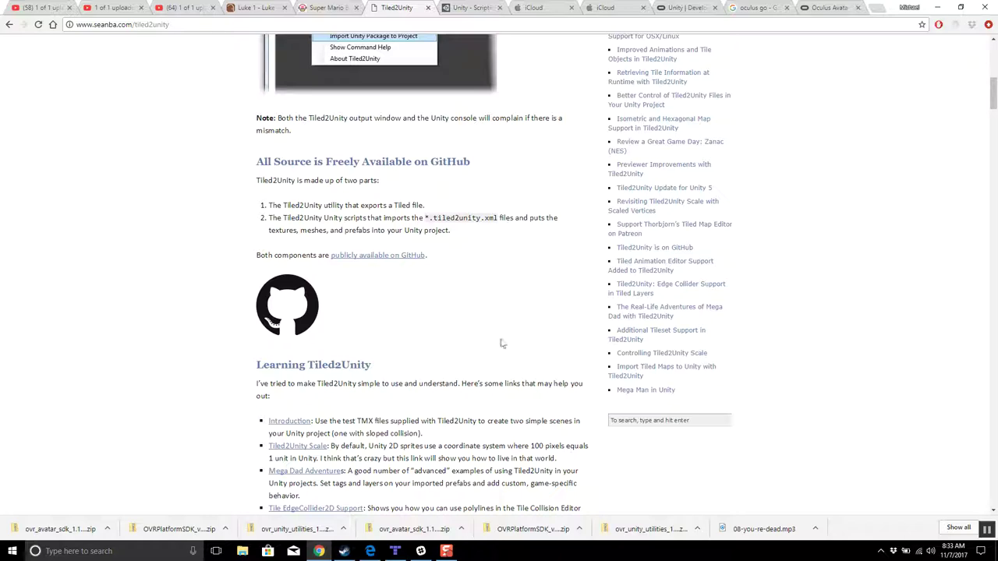
scroll(522, 335, "up", 3)
scroll(522, 336, "up", 4)
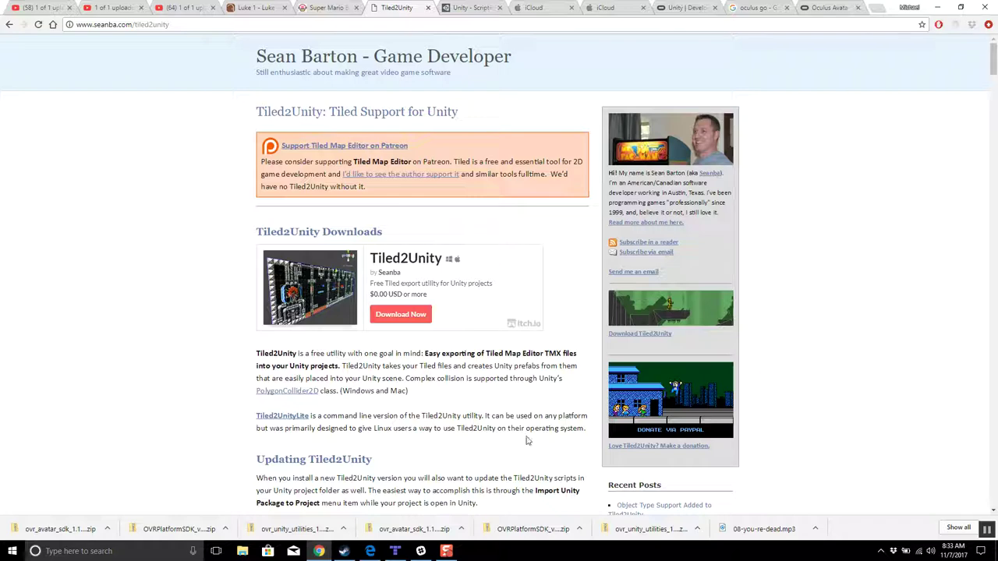
scroll(528, 441, "down", 1)
scroll(527, 440, "down", 1)
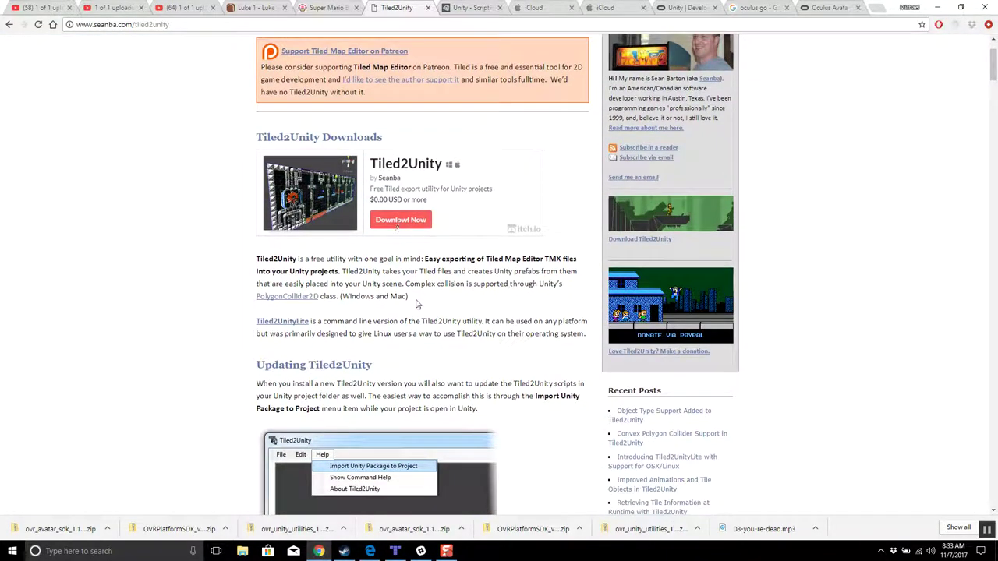
Download the Tiled2Unity 1.0.13.0 Windows Installer (64bit) from itch.io without making a donation.
left_click(383, 222)
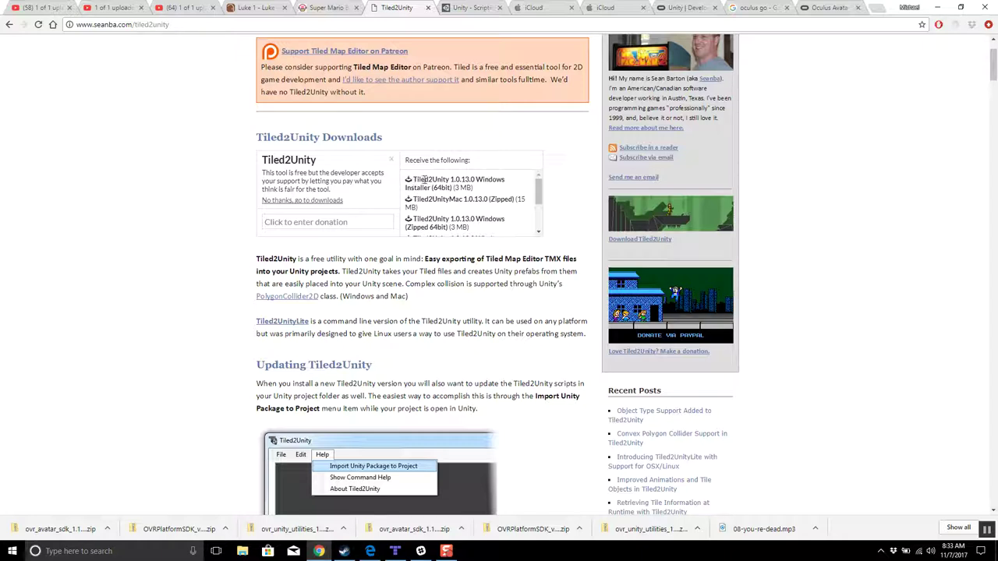
left_click(304, 201)
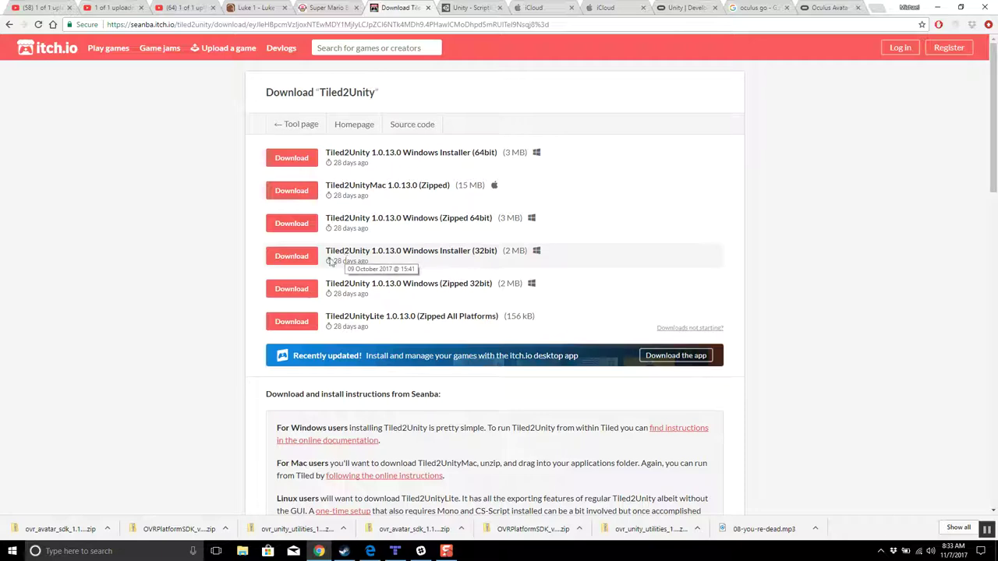
left_click(287, 162)
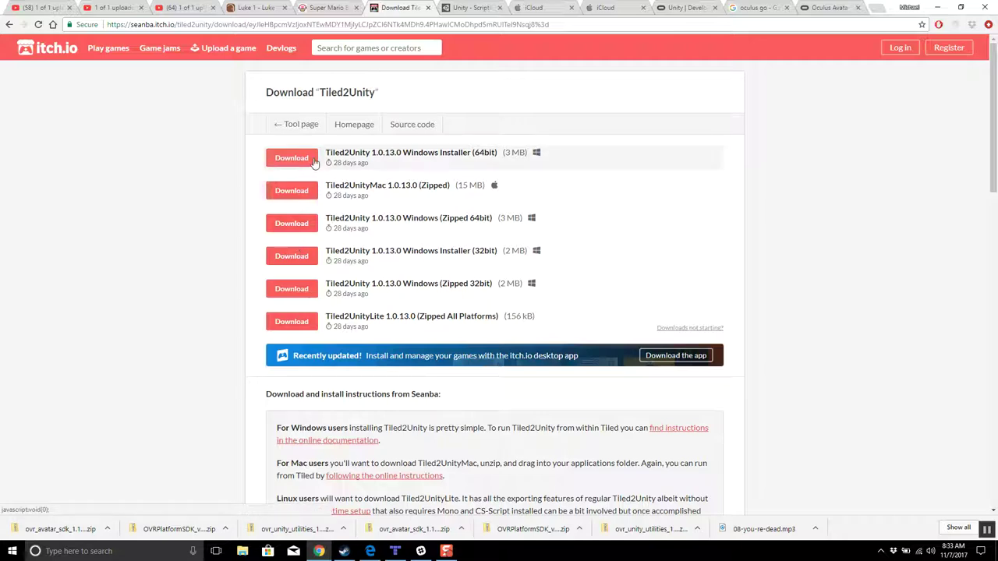
left_click(289, 167)
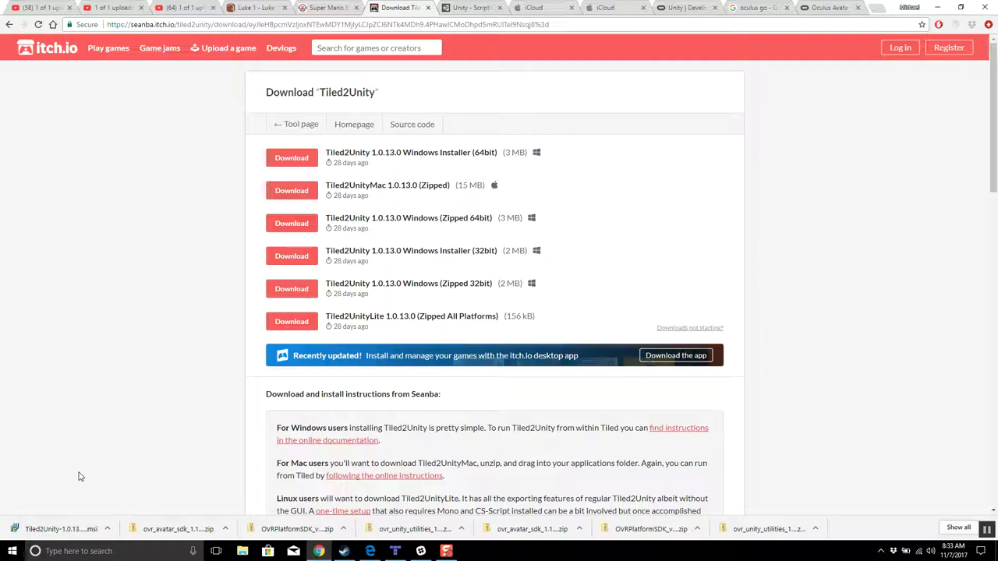
left_click(67, 527)
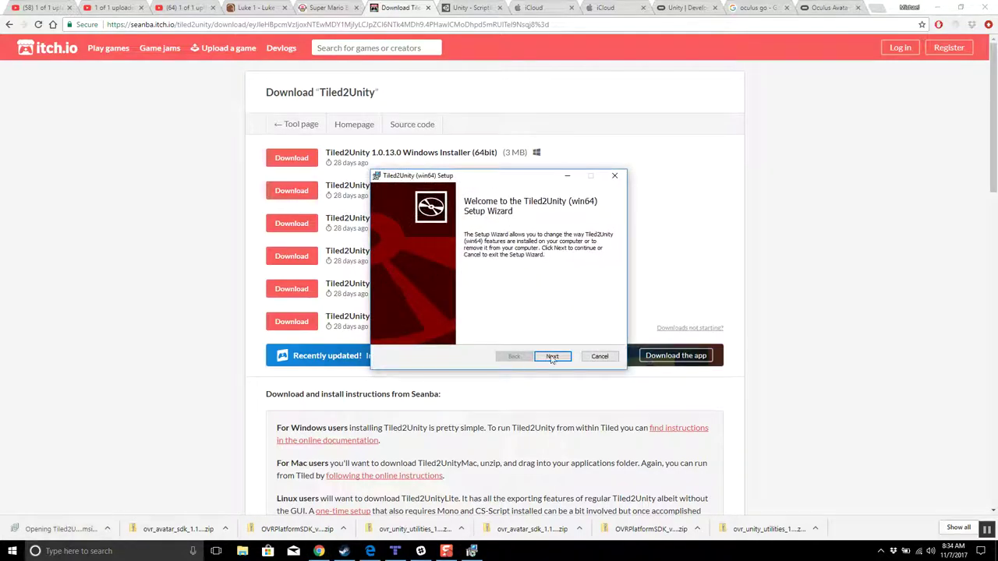
left_click(552, 356)
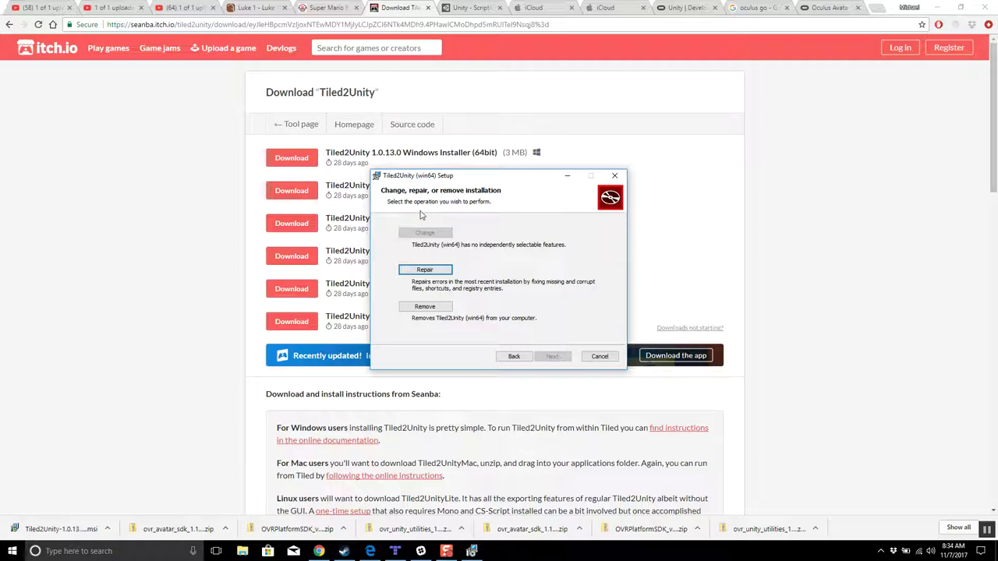
left_click(600, 356)
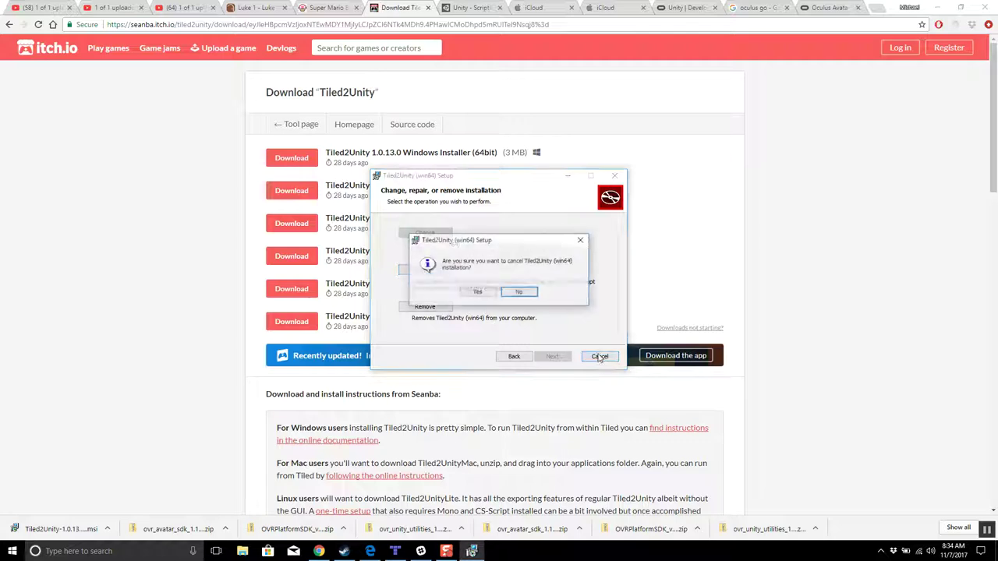
left_click(484, 294)
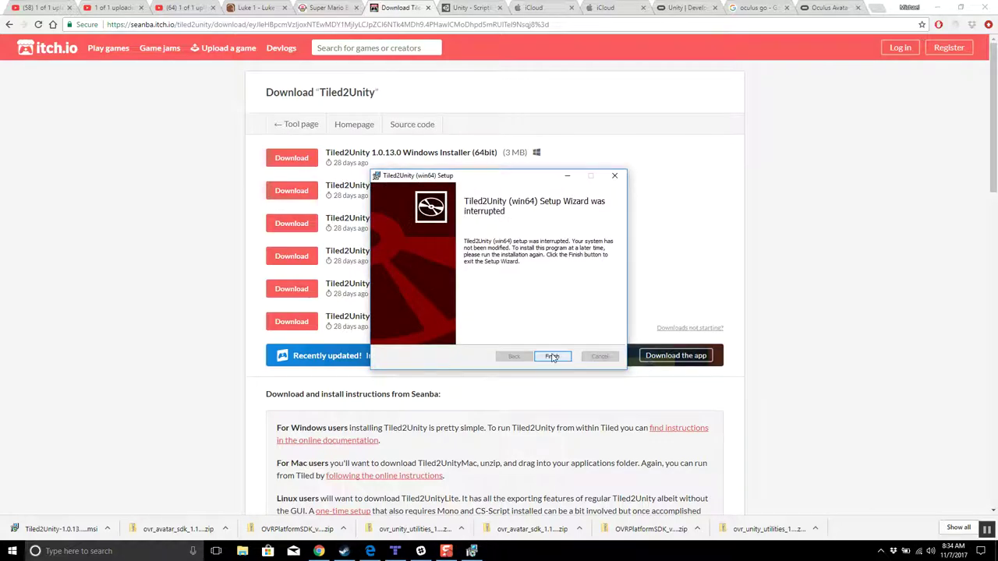
left_click(551, 356)
Search Windows for "tiled2" and look through the installed apps list for Tiled2Unity.
left_click(82, 551)
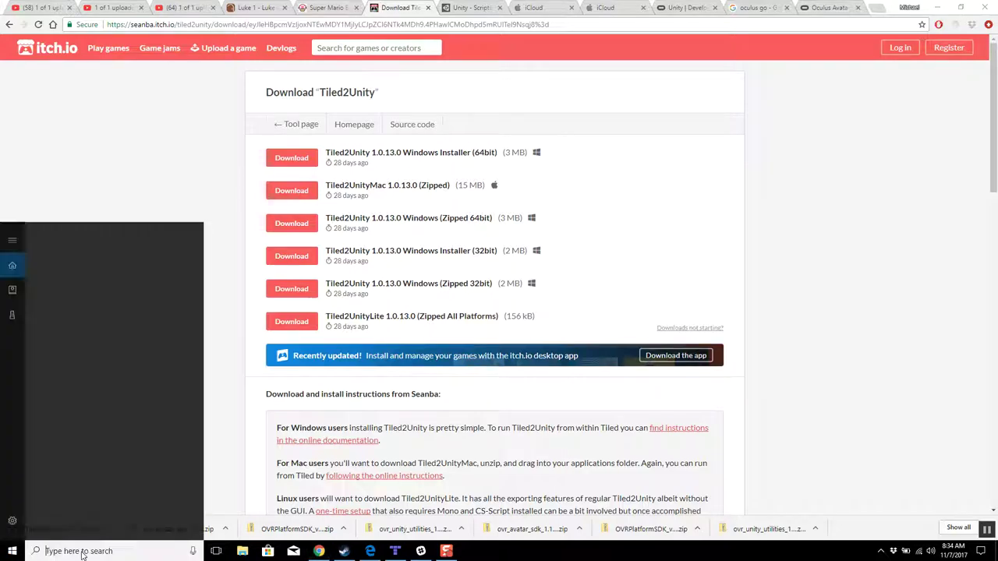
type("tiled2")
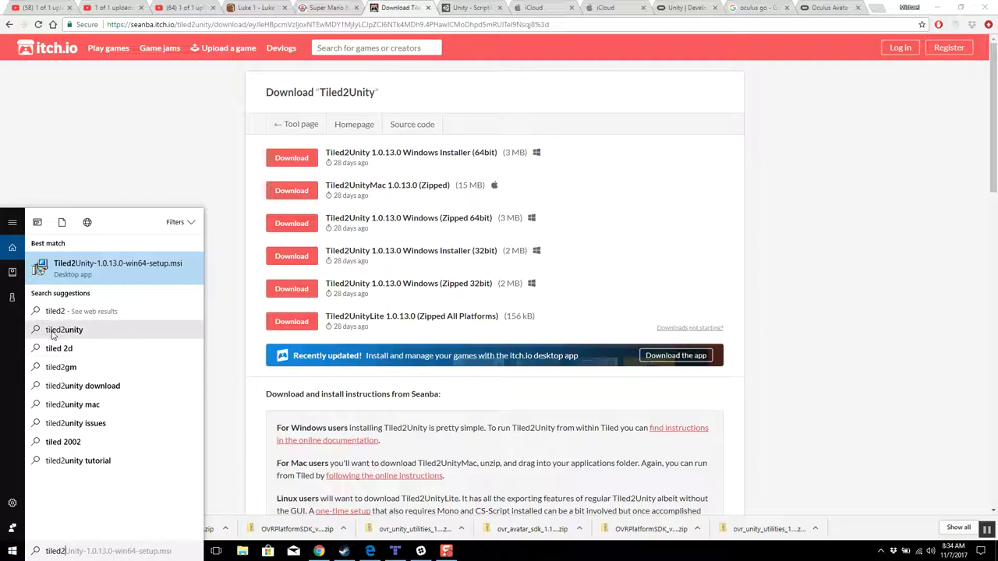
left_click(7, 553)
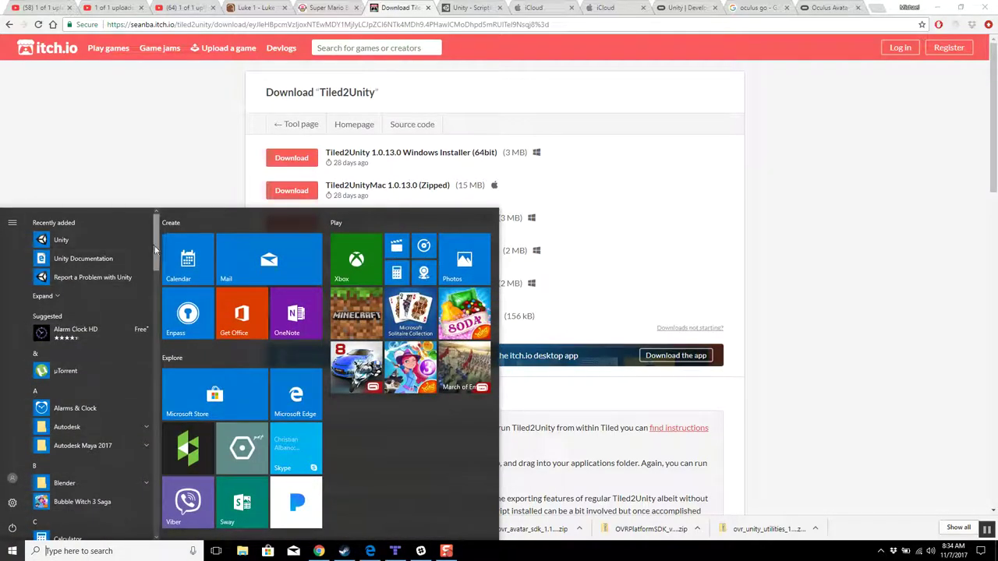
scroll(156, 273, "down", 2)
left_click_drag(156, 275, 173, 516)
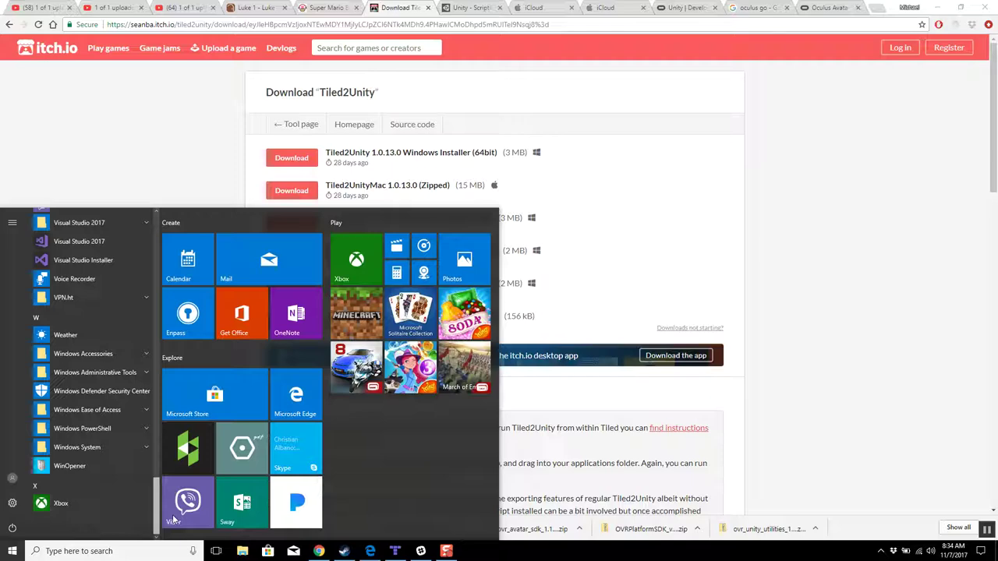
left_click_drag(172, 514, 182, 196)
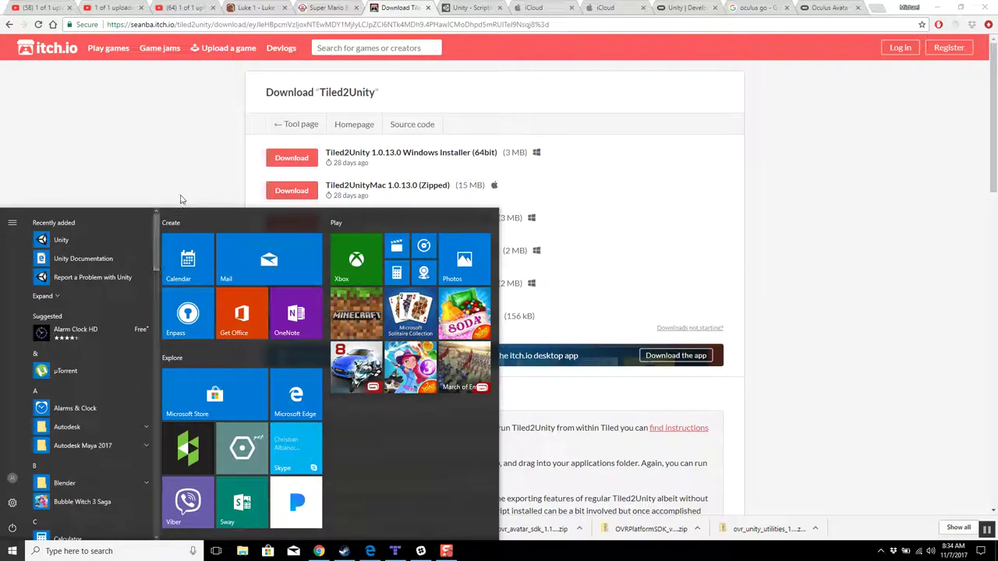
left_click(609, 219)
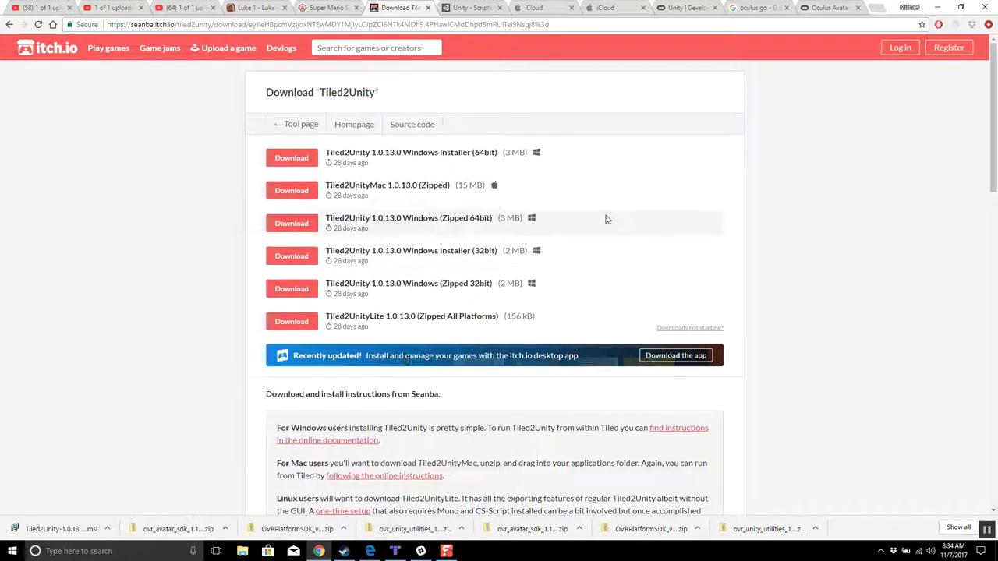
Run the downloaded Tiled2Unity 1.0.13.0 installer and remove the existing Tiled2Unity (win64) installation.
left_click(60, 530)
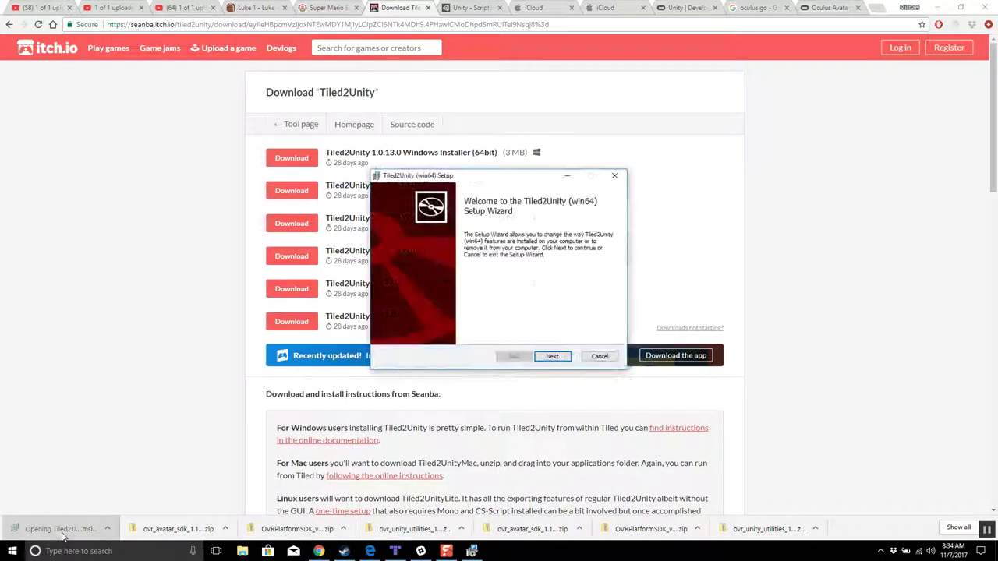
left_click(553, 357)
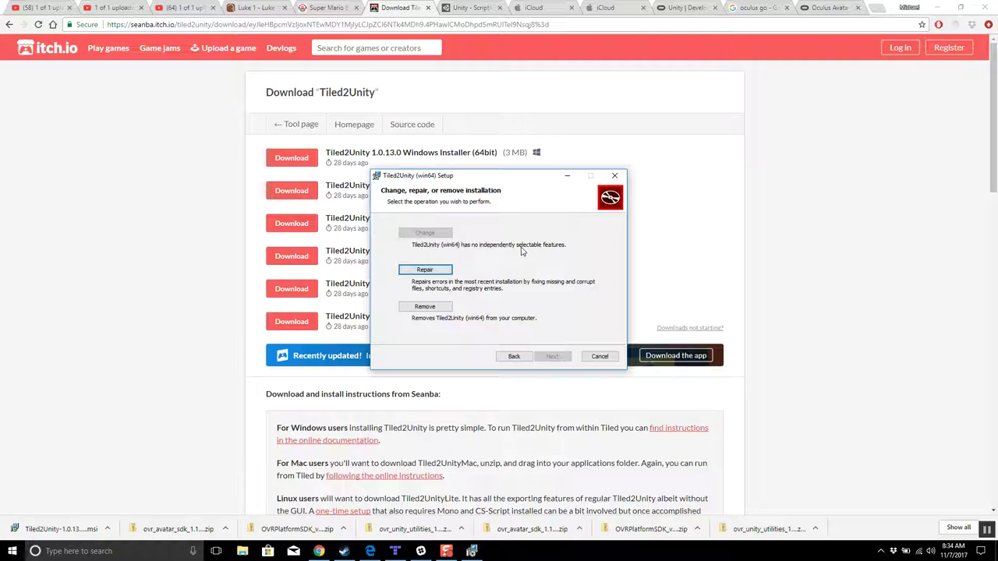
left_click(419, 309)
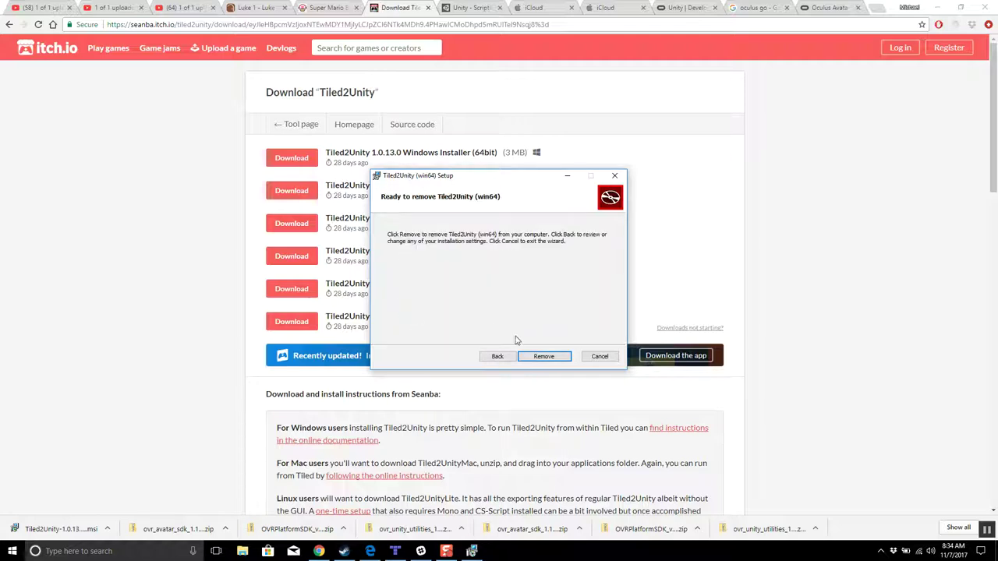
left_click(543, 357)
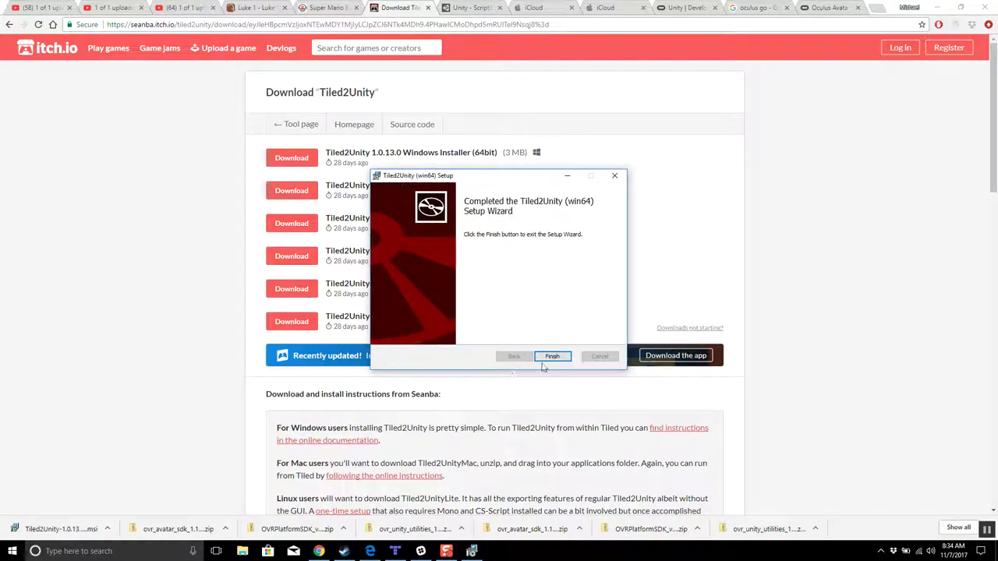
left_click(543, 357)
Run the Tiled2Unity installer again, accept the licence terms and install it to C:\Program Files\Tiled2Unity\.
left_click(56, 528)
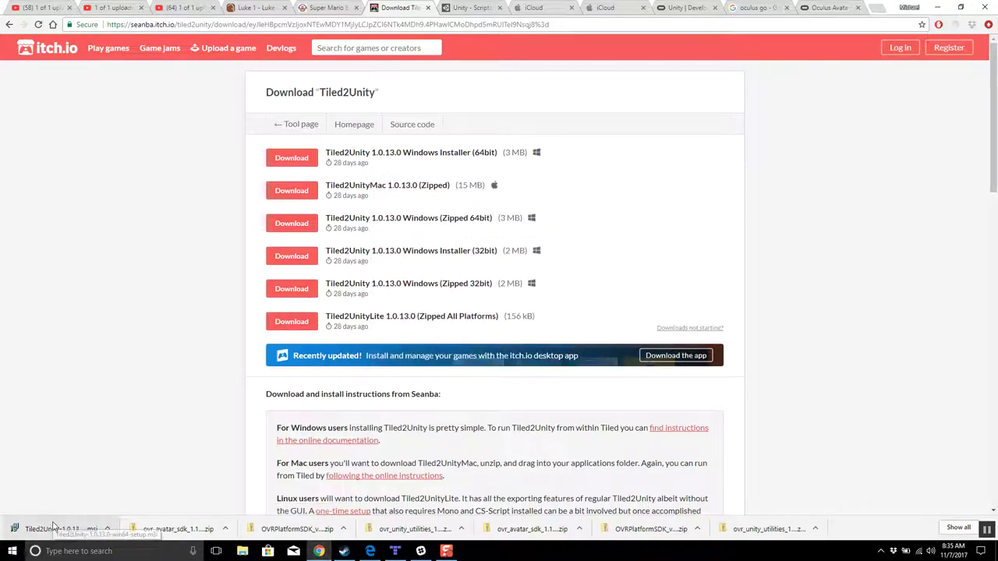
left_click(552, 356)
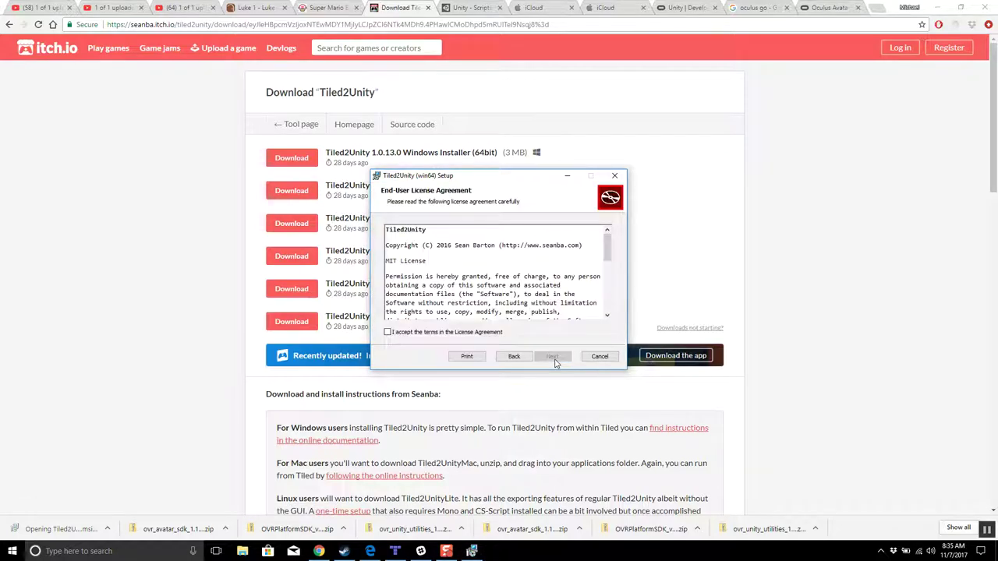
left_click(388, 332)
left_click(552, 356)
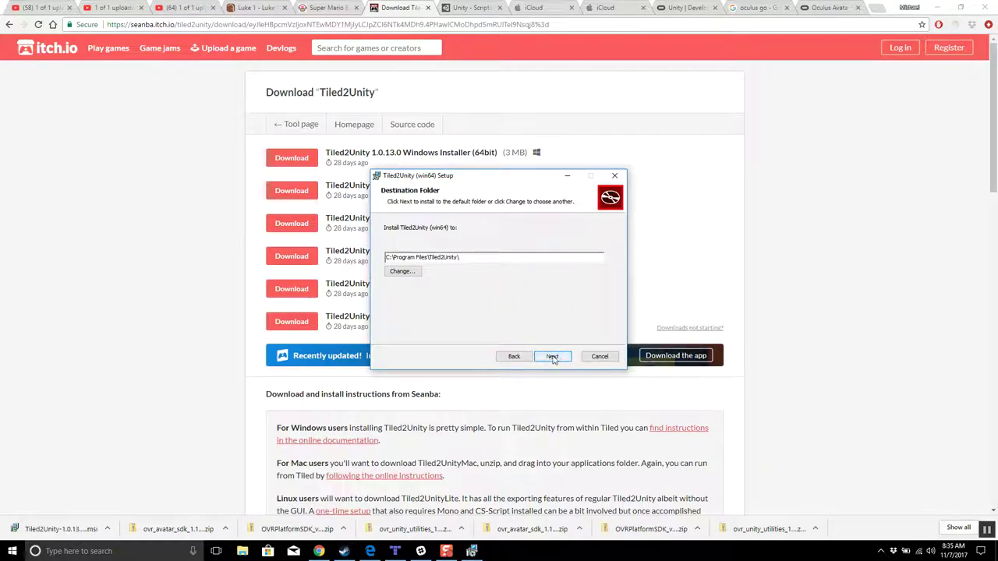
left_click(552, 356)
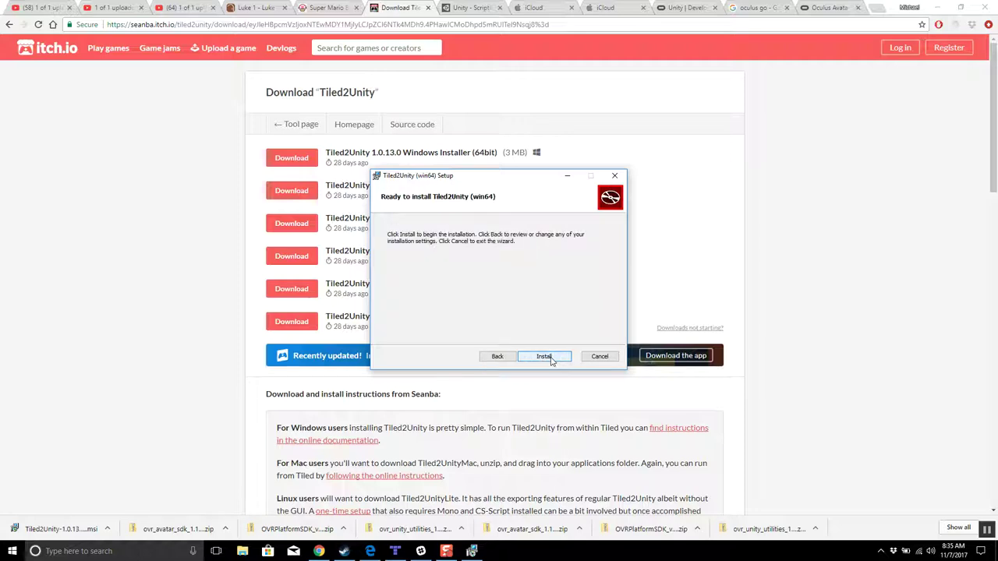
left_click(550, 359)
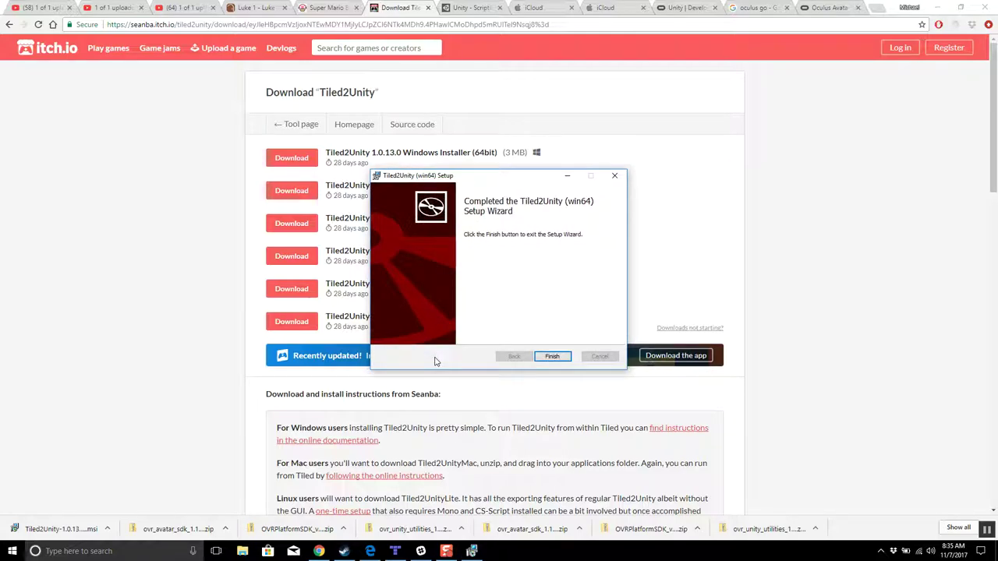
left_click(551, 356)
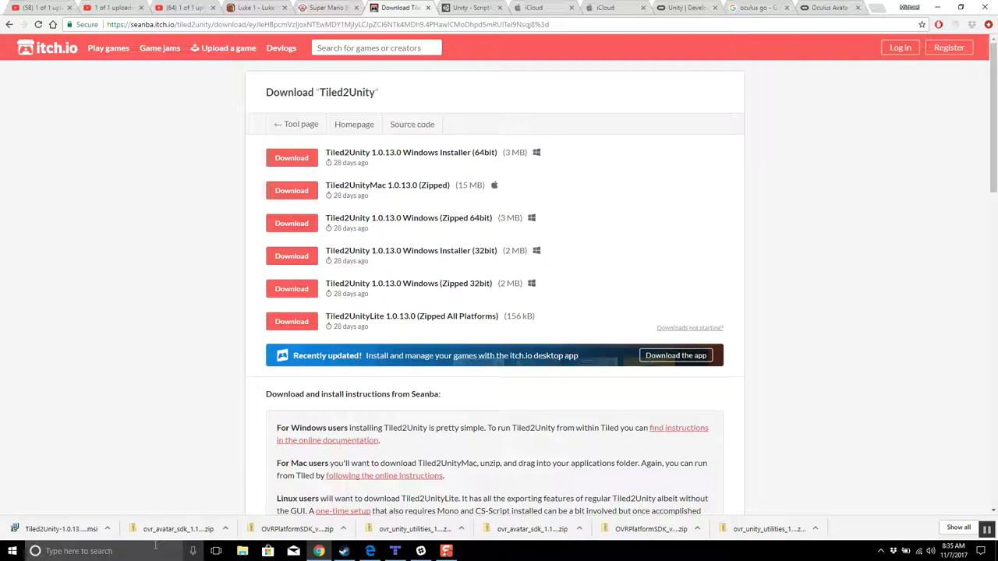
Search Windows for "tiled2" to look for the installed Tiled2Unity app, and close the search.
left_click(80, 550)
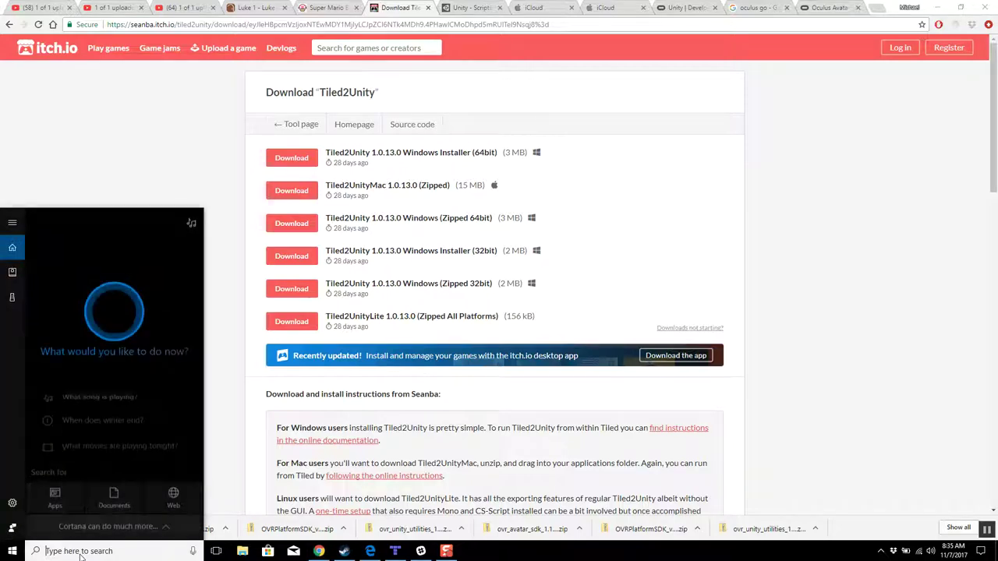
type("tiled2")
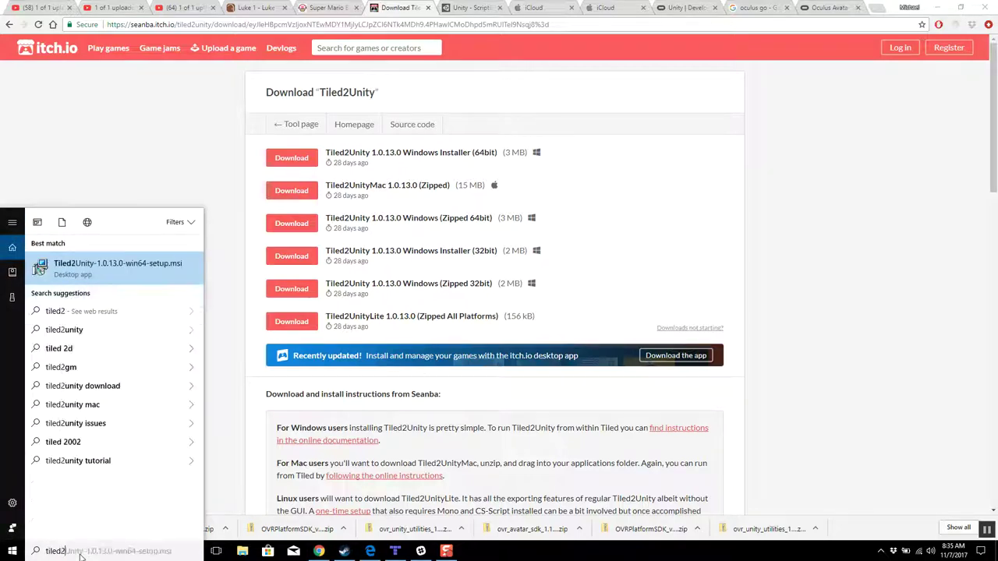
key("BackSpace")
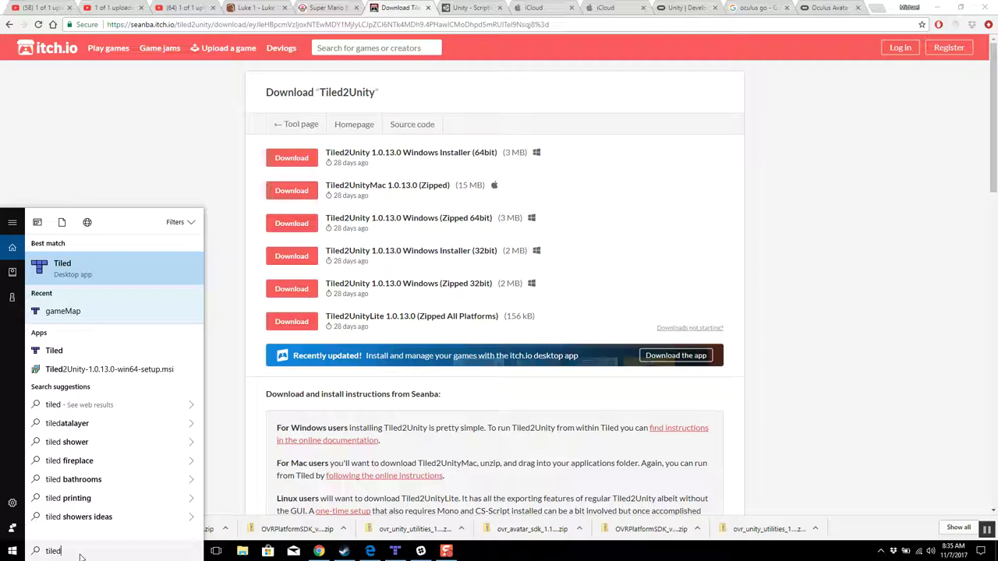
key("BackSpace")
key("BackSpace")
key("BackSpace")
key("BackSpace")
key("BackSpace")
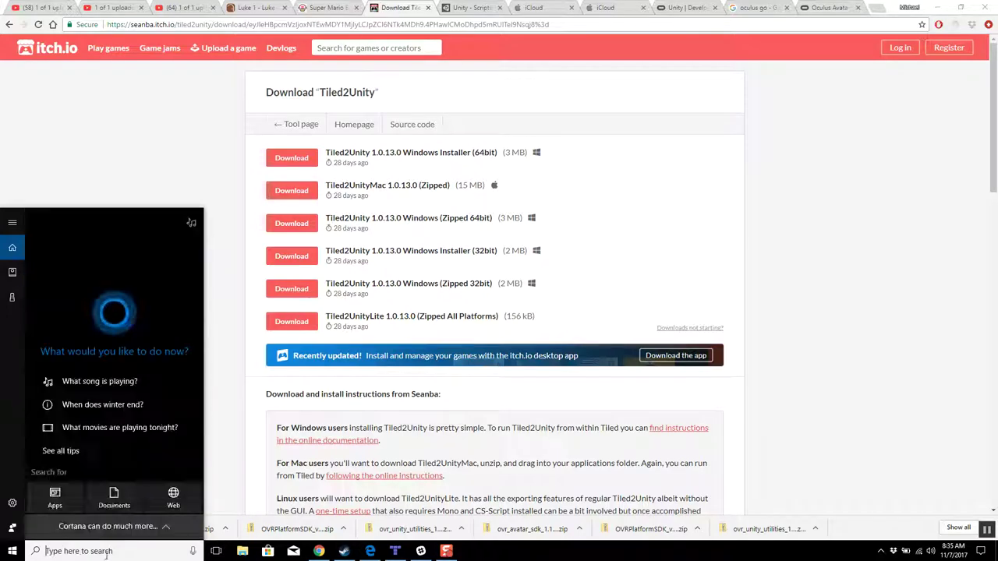
key("Escape")
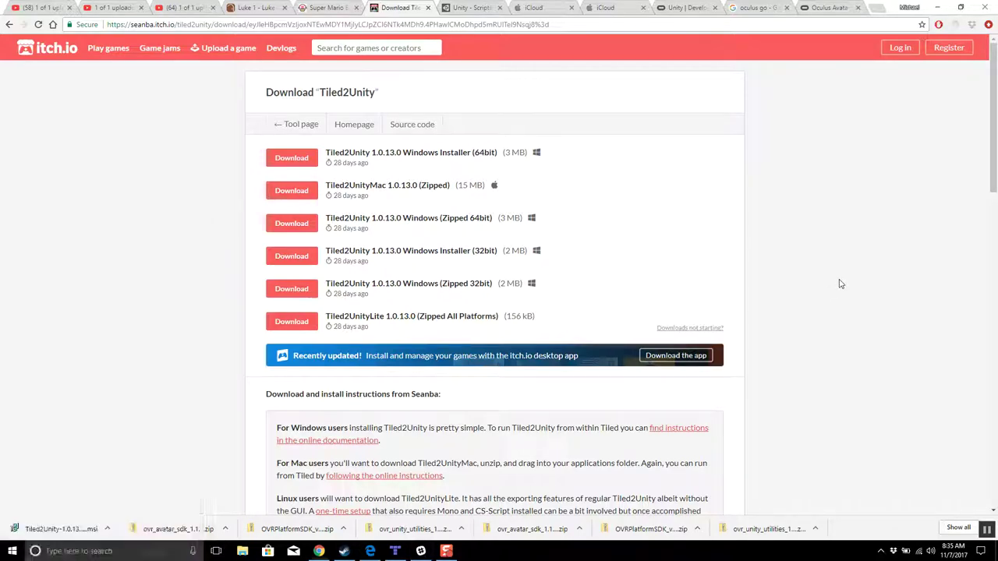
Open the gameMap file from the desktop in Tiled, allow automatic update checks, and close Tiled.
left_click(939, 8)
left_click(938, 8)
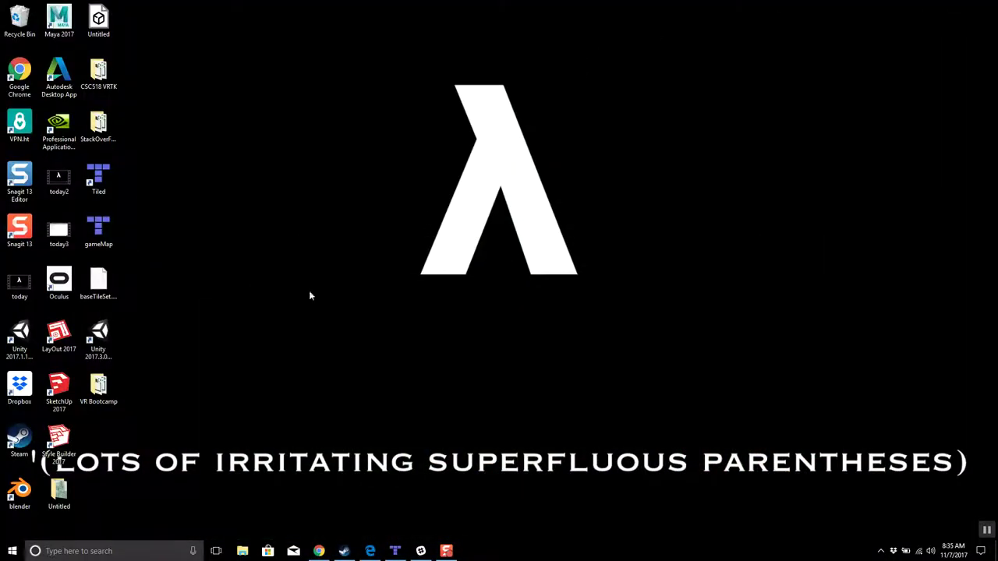
left_click(103, 226)
double_click(107, 229)
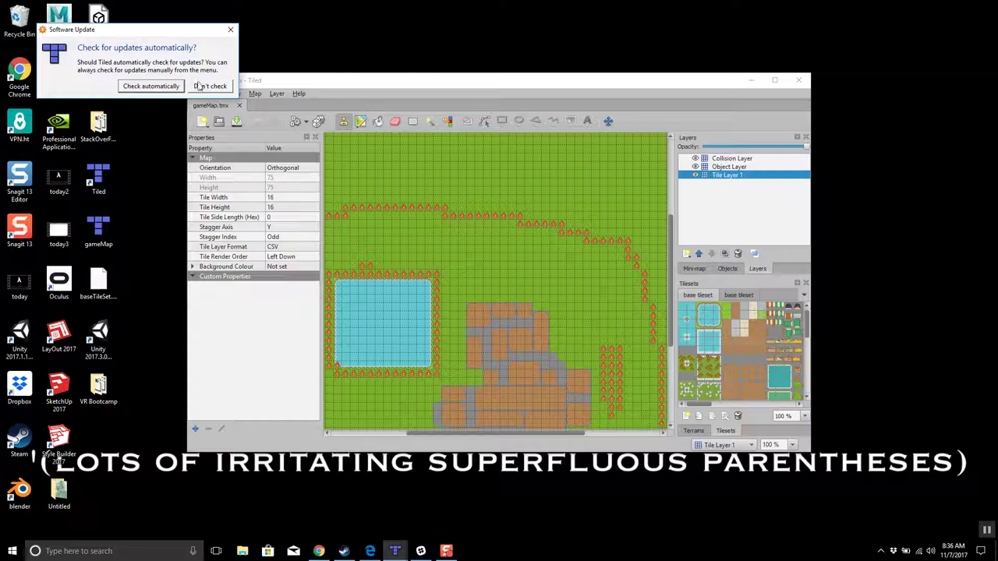
left_click(155, 86)
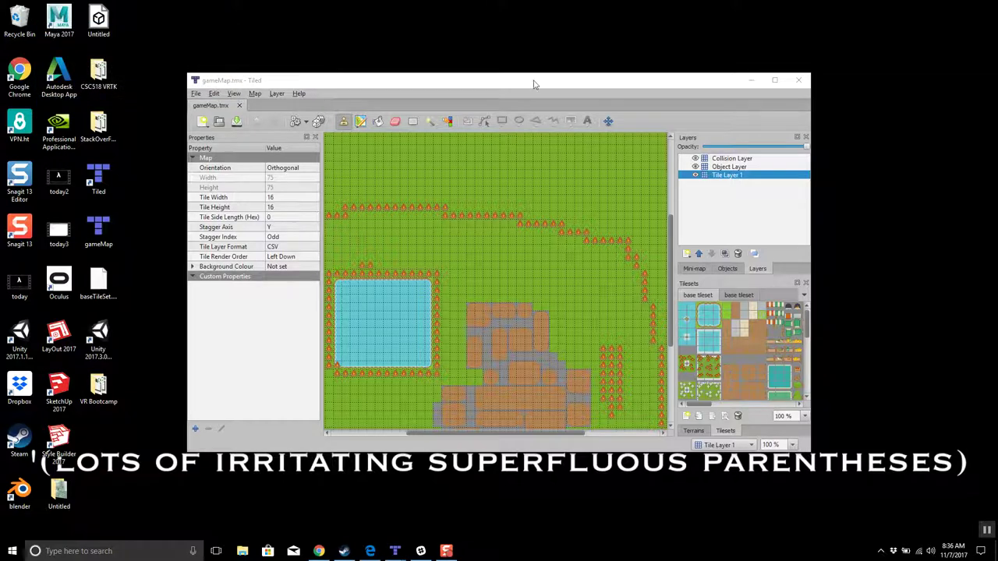
left_click(799, 80)
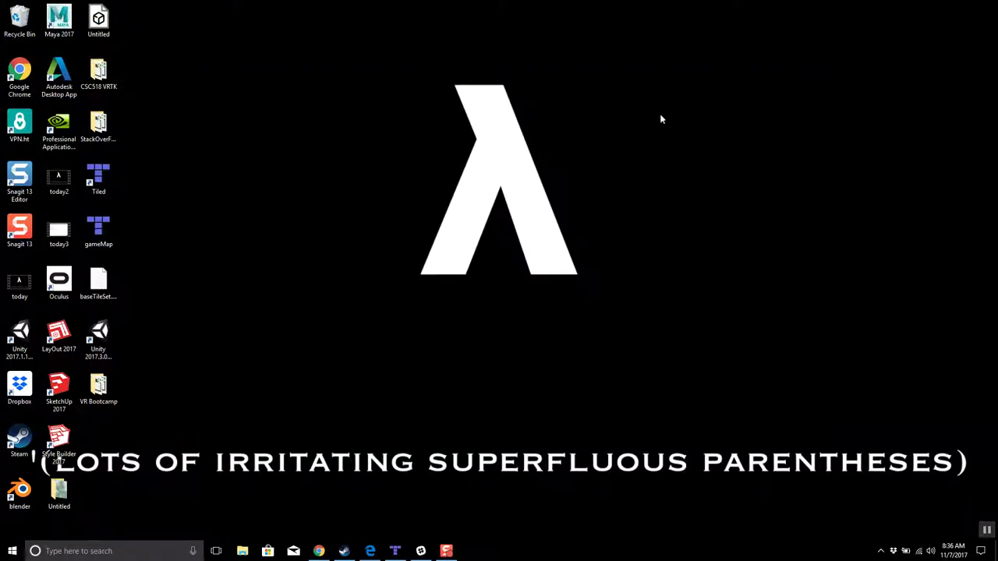
Look through the full list of installed Windows apps for a Tiled2Unity entry.
left_click(14, 552)
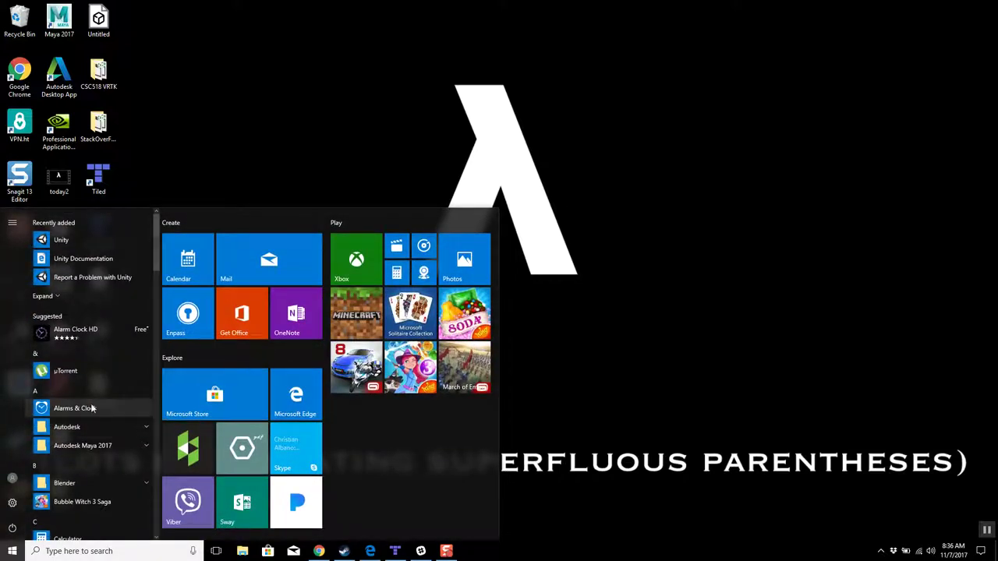
scroll(91, 417, "down", 5)
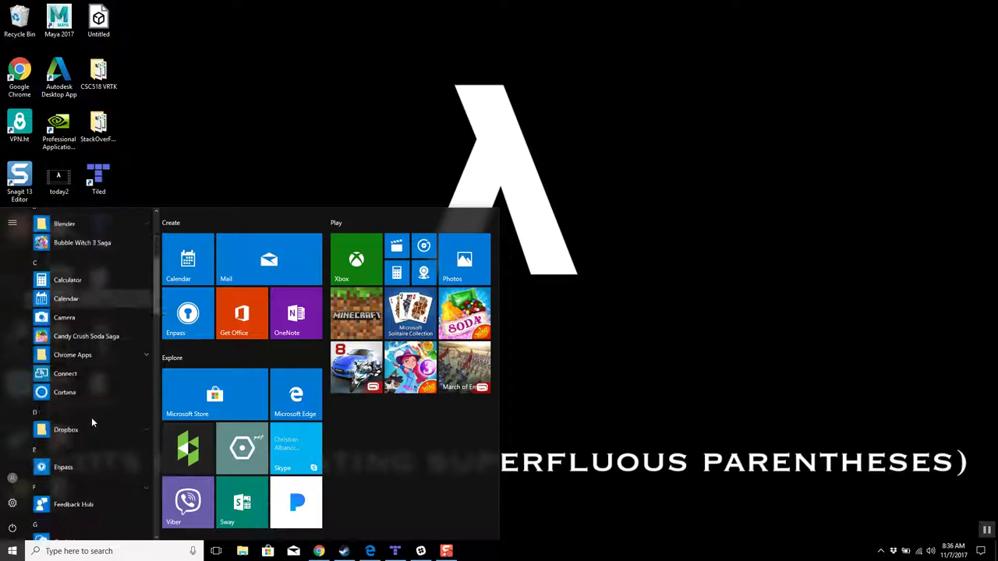
scroll(120, 394, "down", 4)
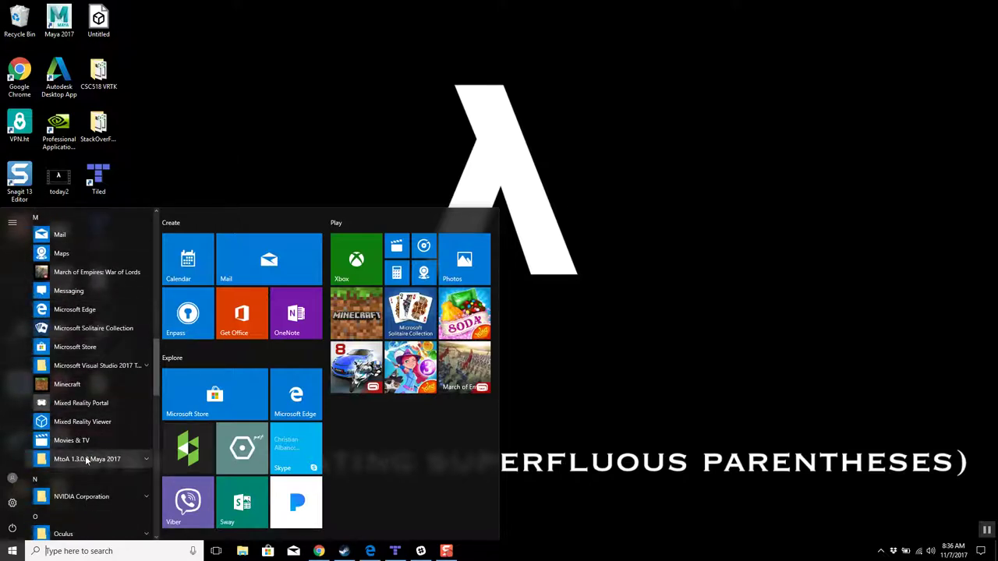
scroll(85, 460, "down", 3)
scroll(86, 460, "down", 3)
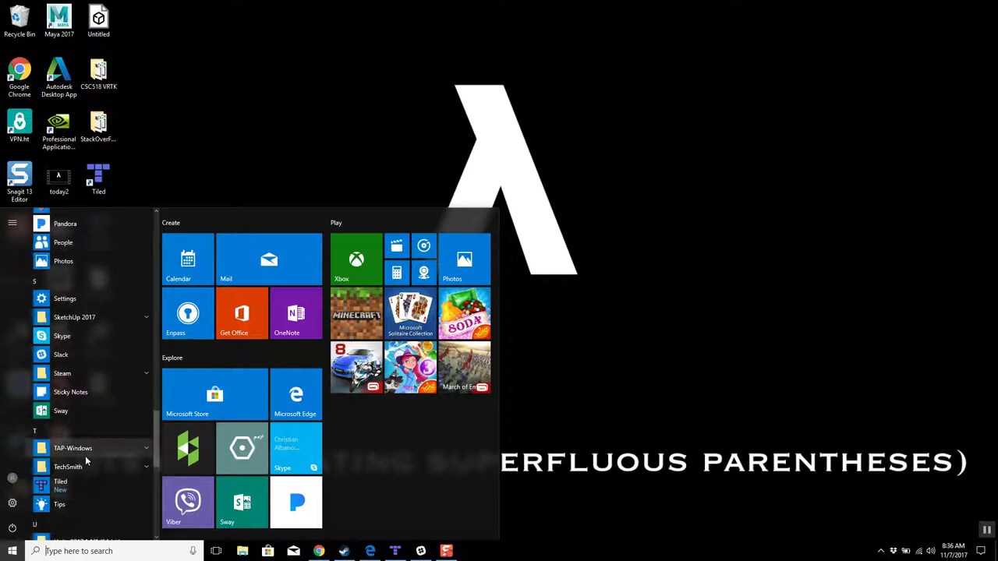
scroll(86, 461, "down", 1)
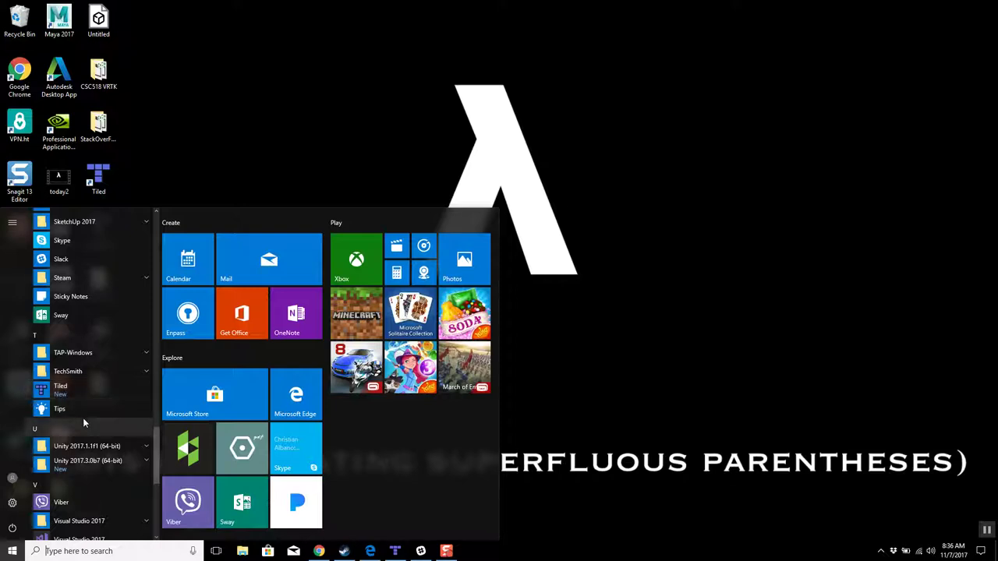
scroll(84, 417, "down", 1)
scroll(85, 417, "down", 4)
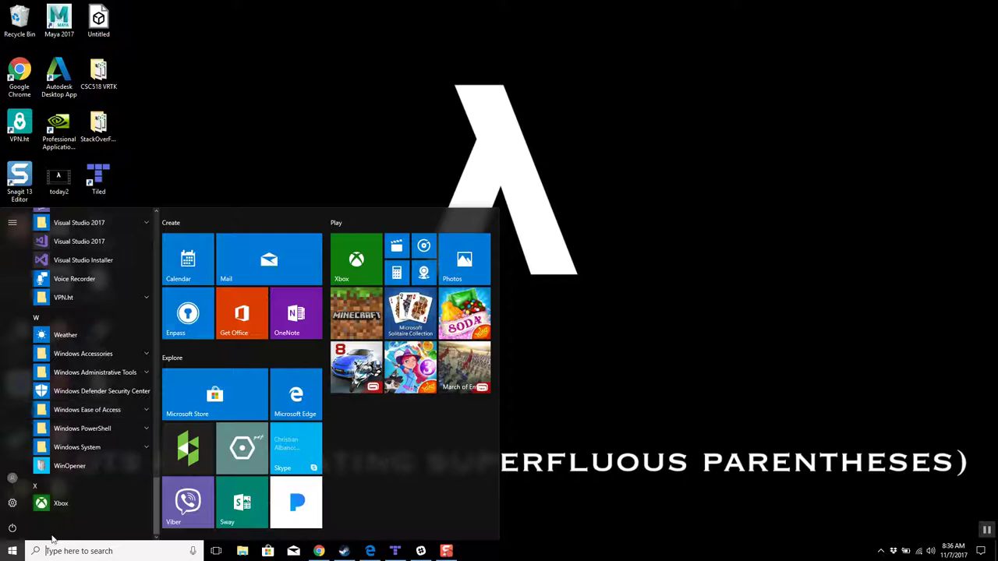
Open the Tiled2Unity folder under Program Files on the C: drive in File Explorer.
left_click(242, 551)
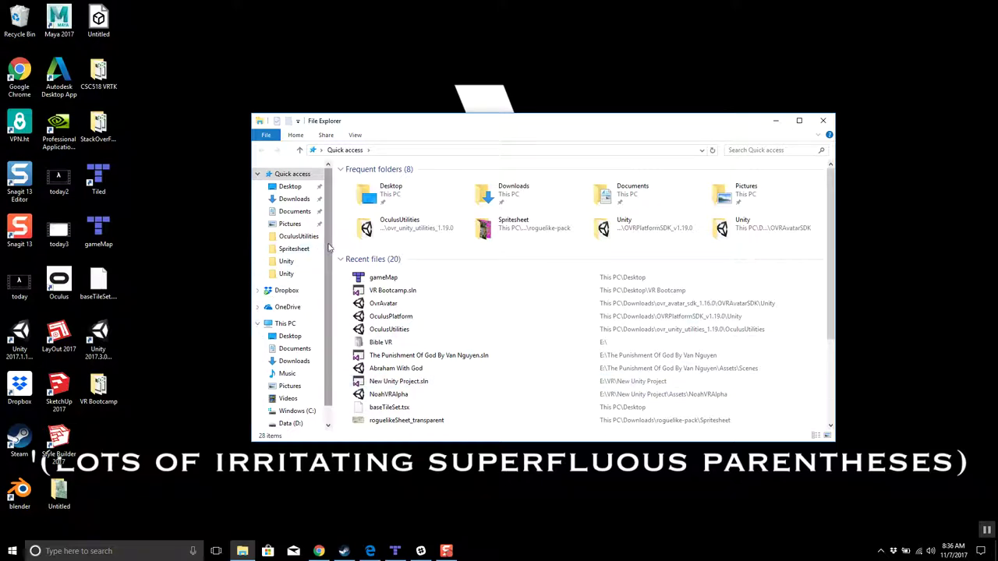
left_click(284, 324)
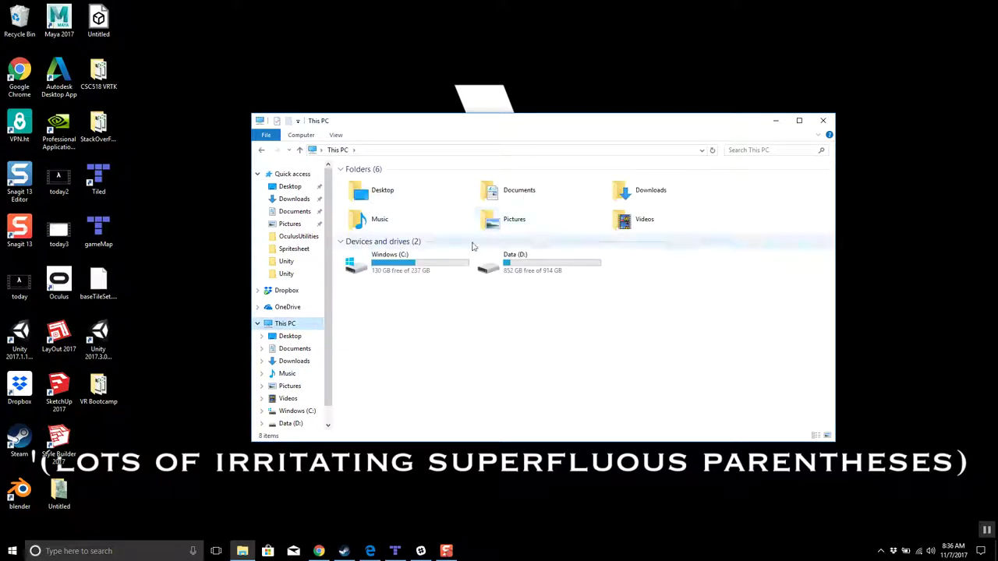
double_click(380, 265)
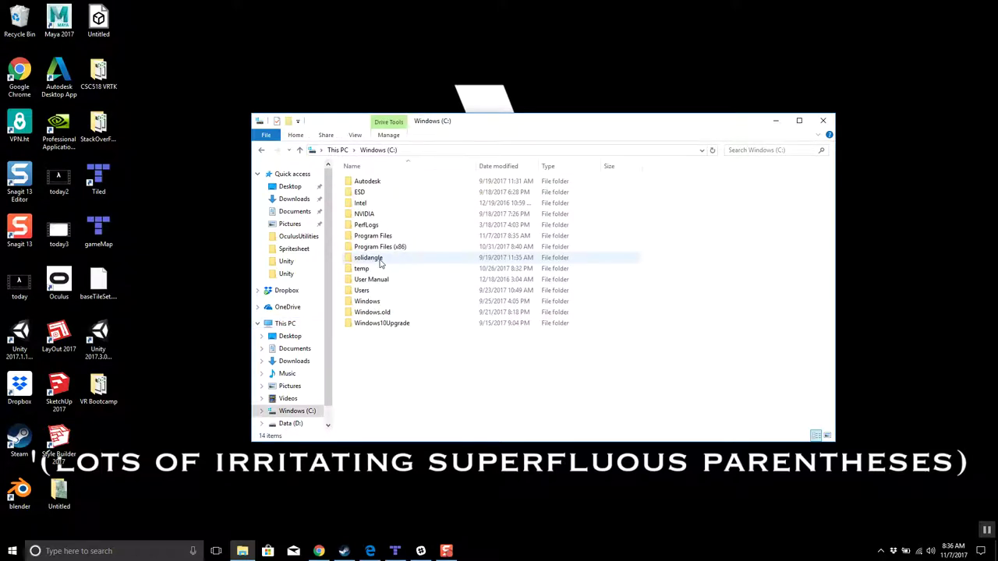
double_click(371, 235)
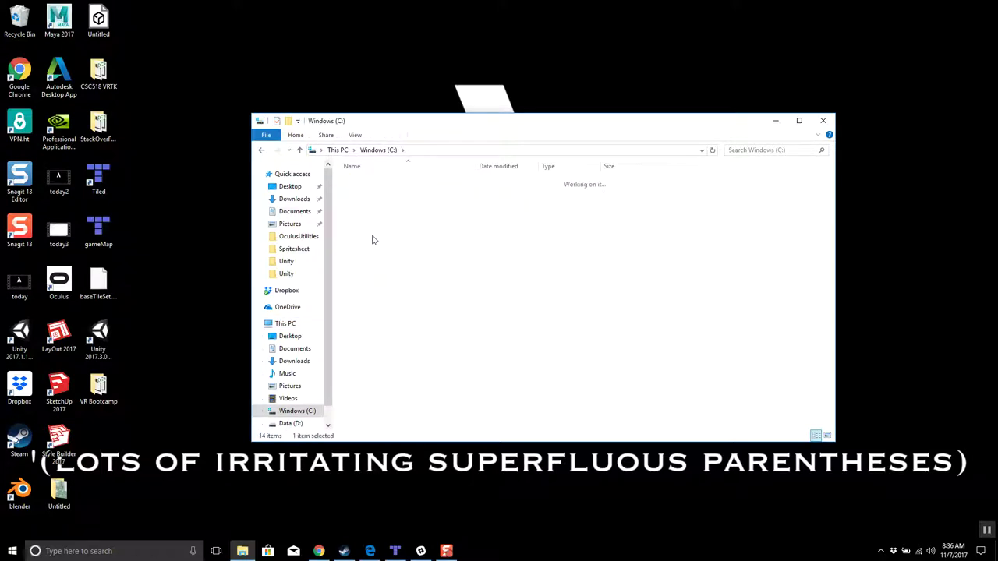
scroll(380, 328, "down", 1)
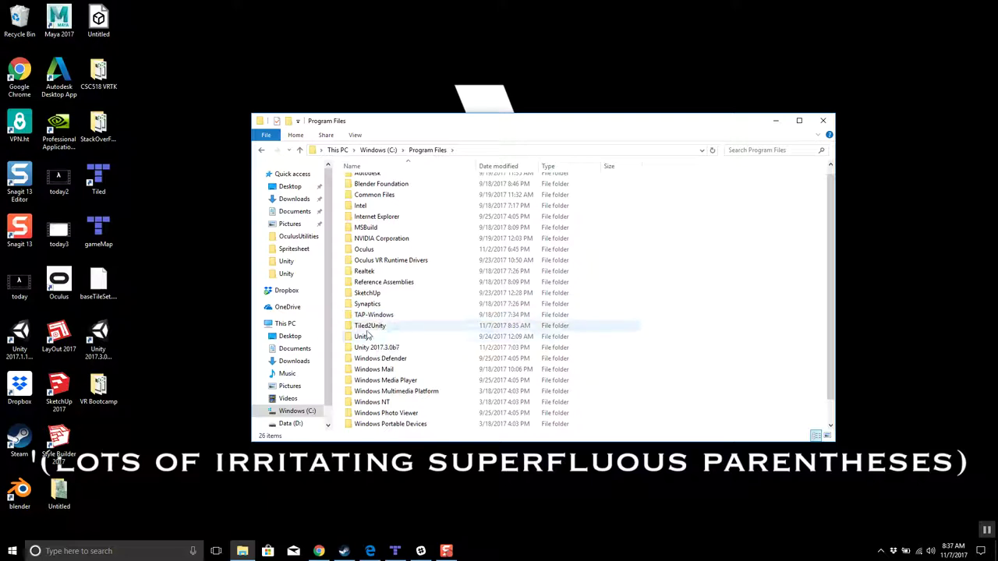
double_click(366, 325)
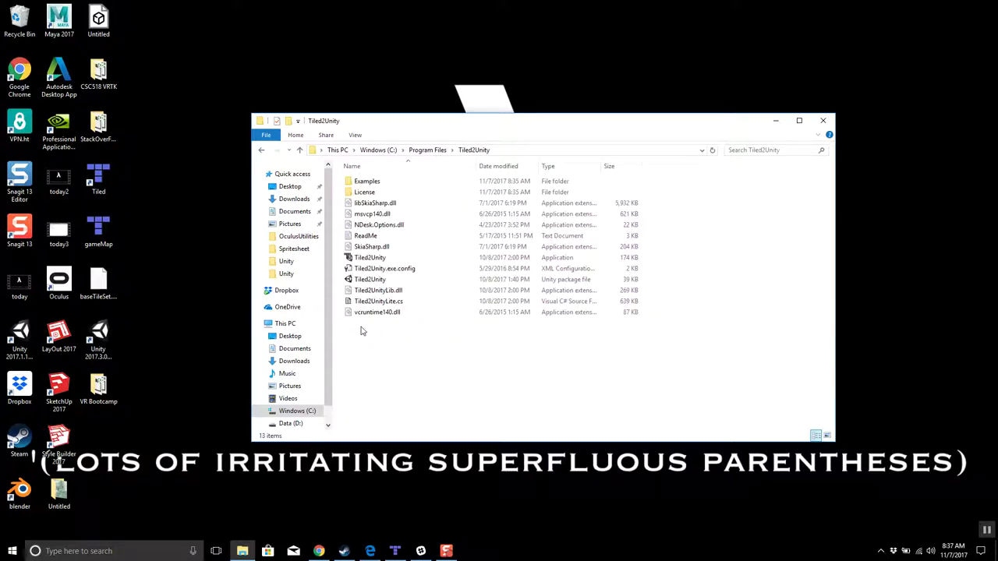
Launch the Tiled2Unity application from its folder and move its window clear of the file list.
left_click(356, 259)
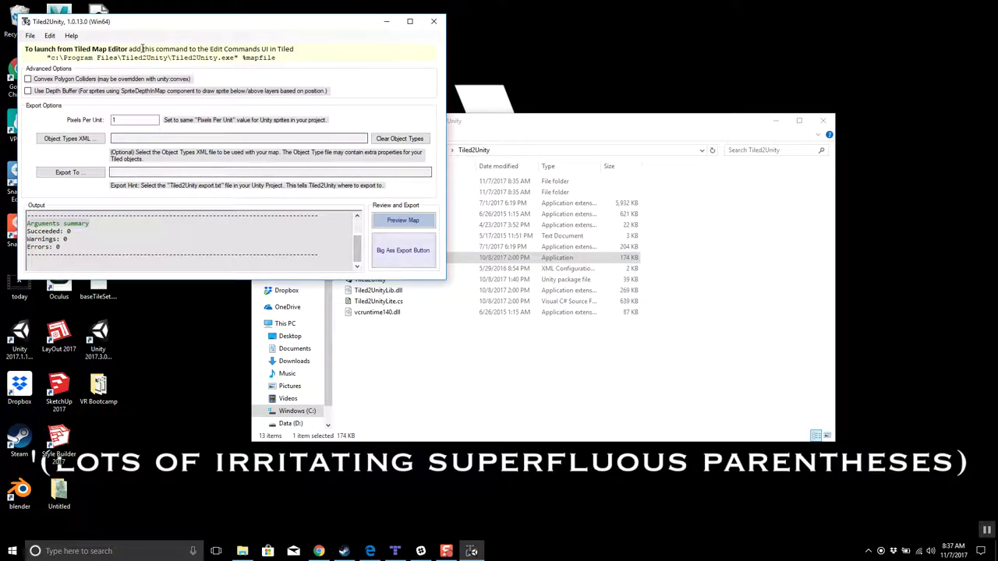
left_click_drag(257, 28, 542, 86)
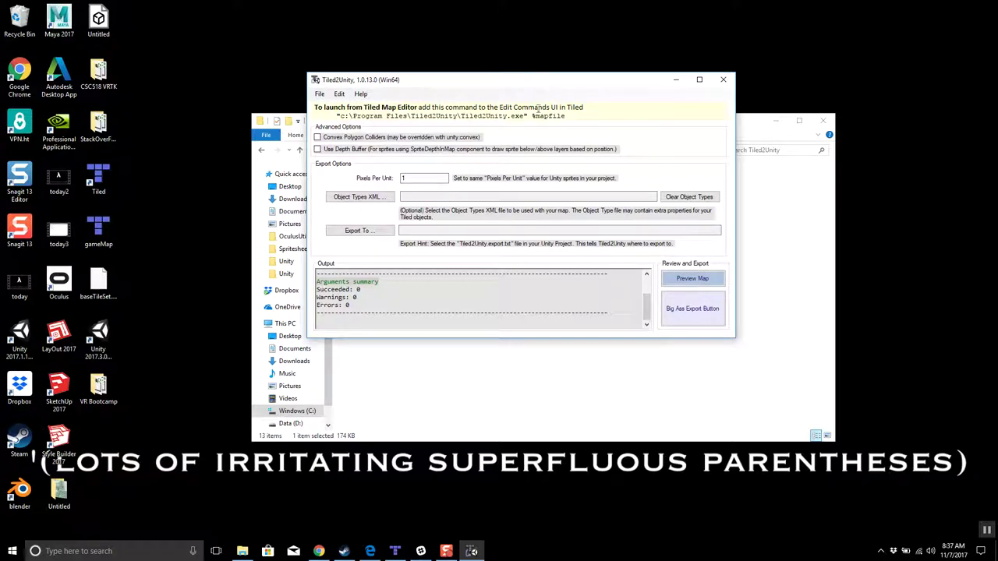
left_click_drag(479, 86, 625, 83)
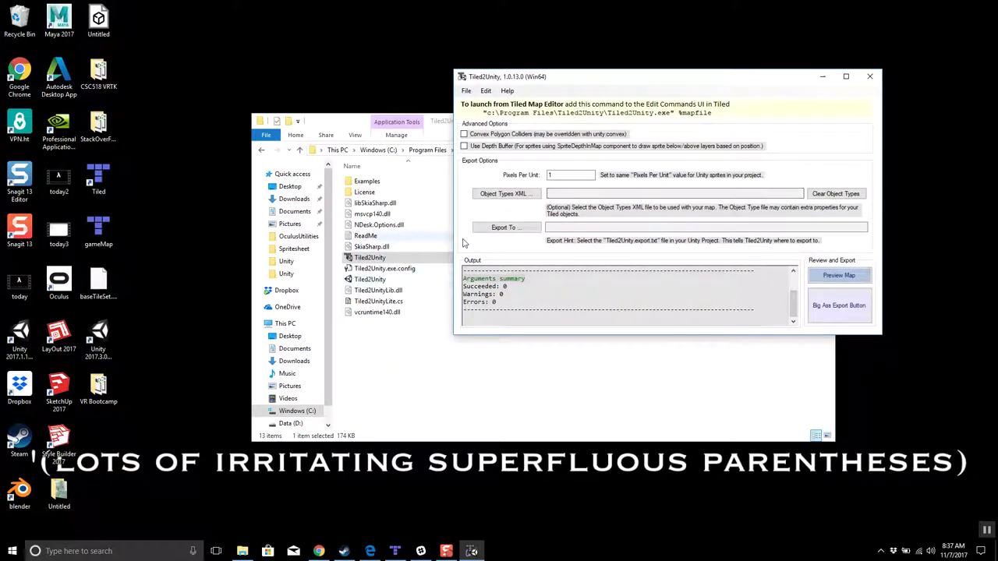
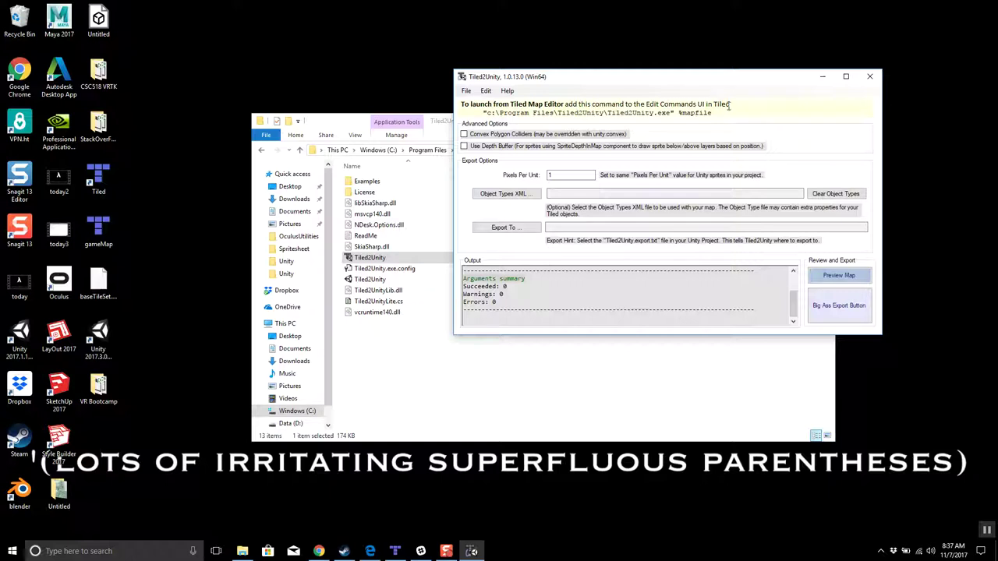
Open the gameMap file from the Desktop folder in Tiled2Unity.
left_click(466, 92)
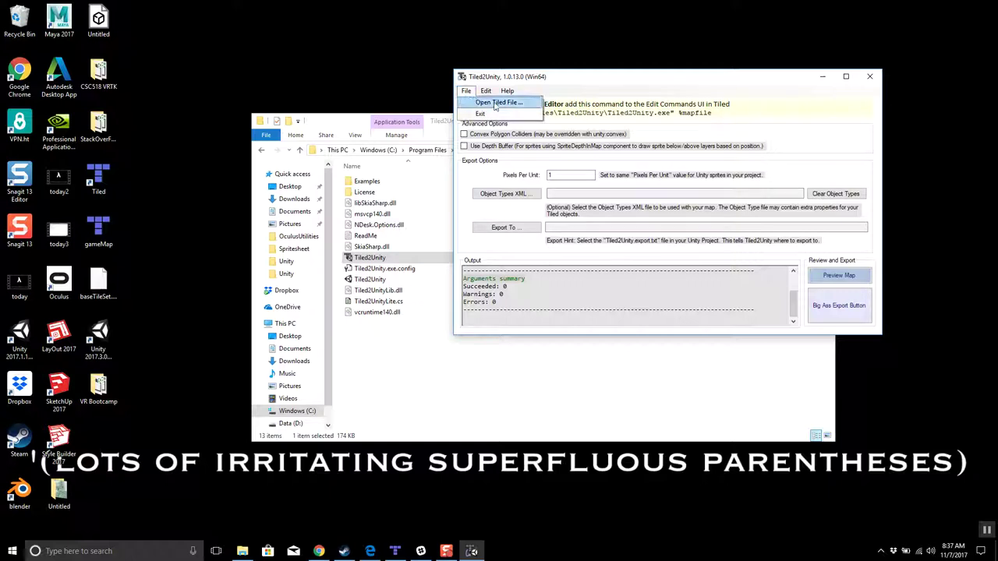
left_click(499, 103)
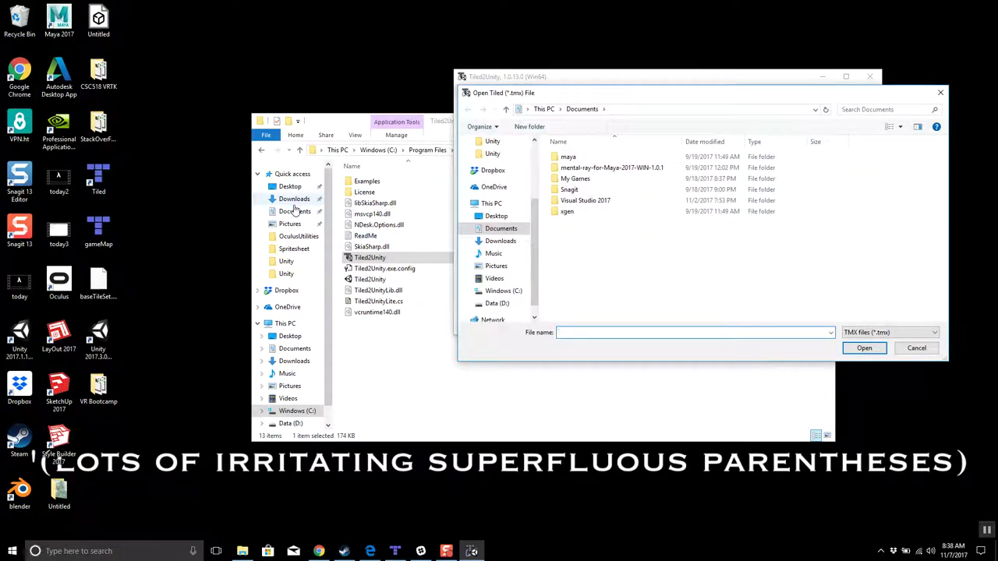
left_click(394, 551)
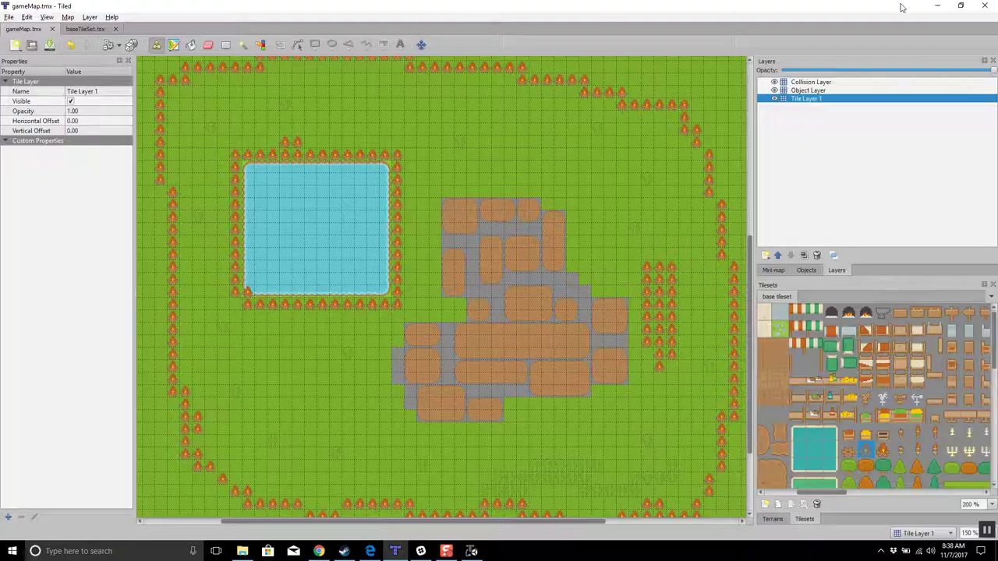
left_click(936, 6)
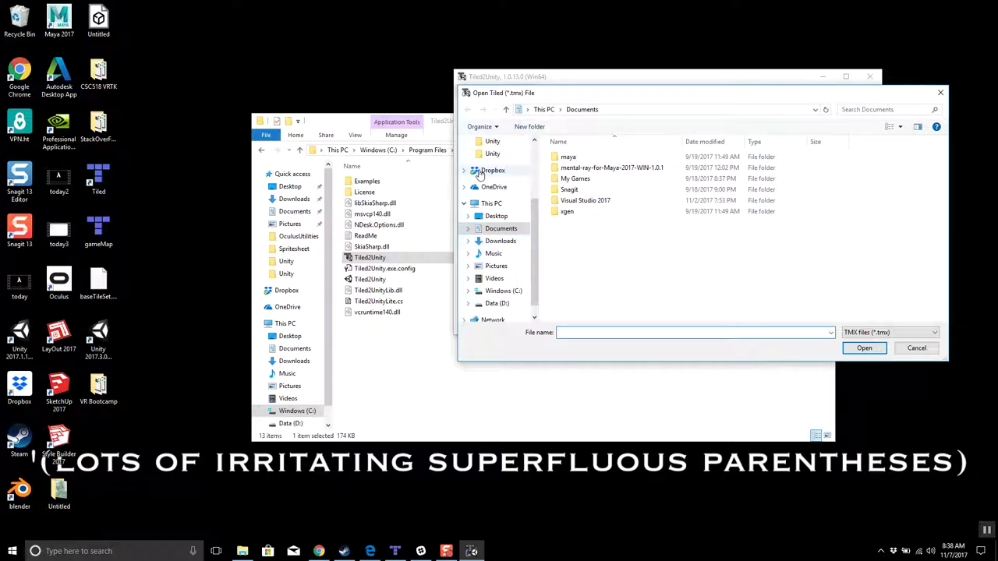
left_click(499, 278)
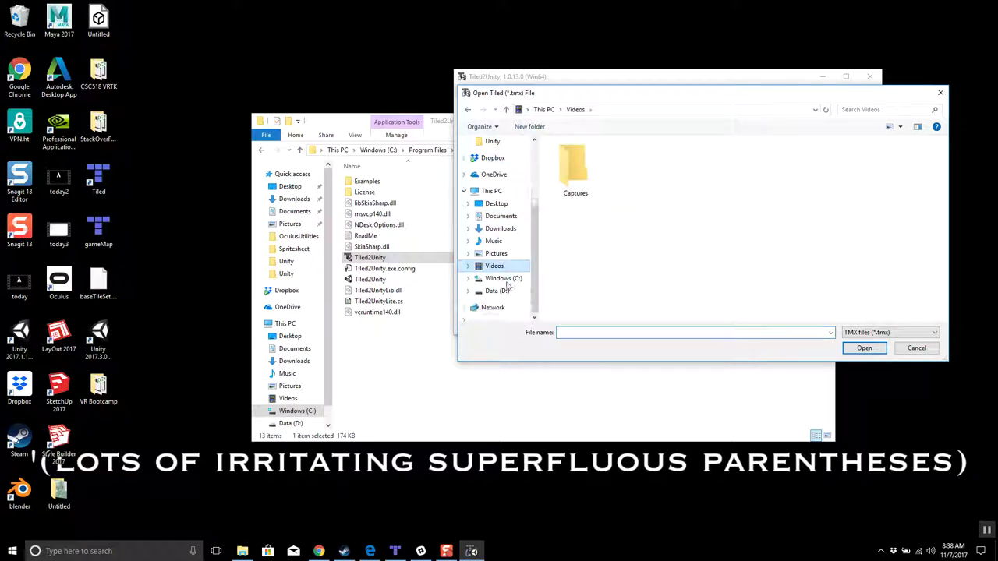
left_click(504, 279)
scroll(495, 222, "up", 3)
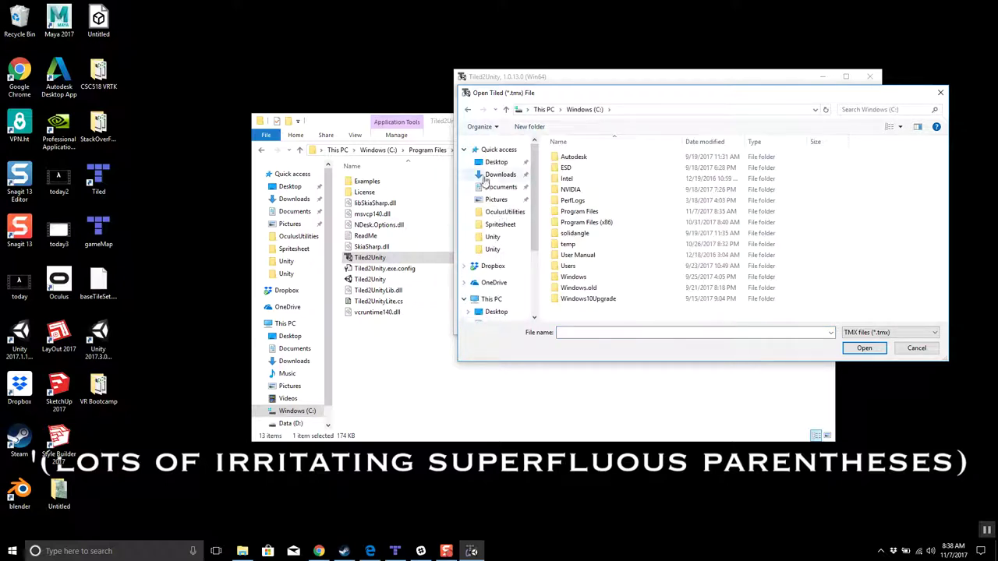
left_click(495, 162)
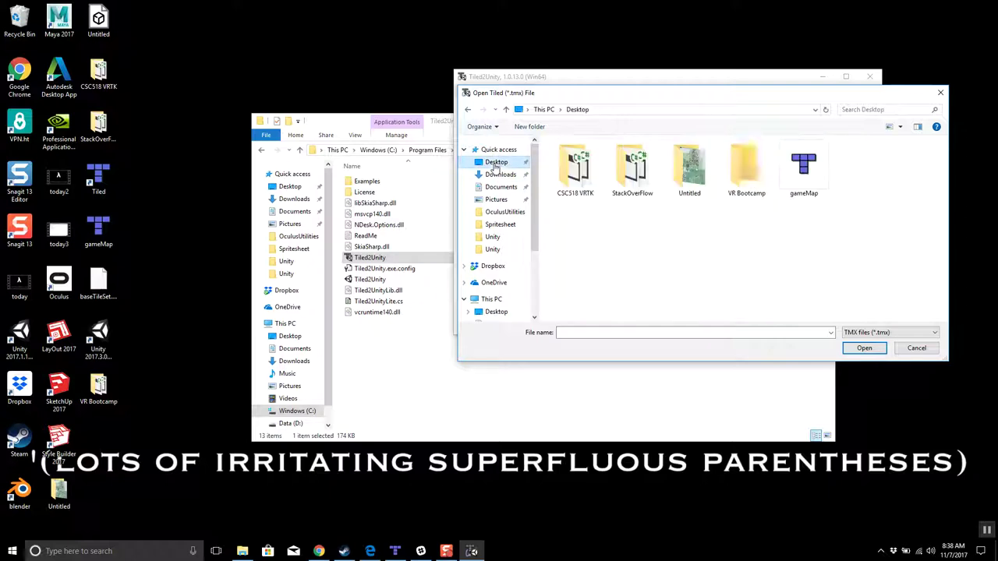
left_click(809, 167)
left_click(862, 348)
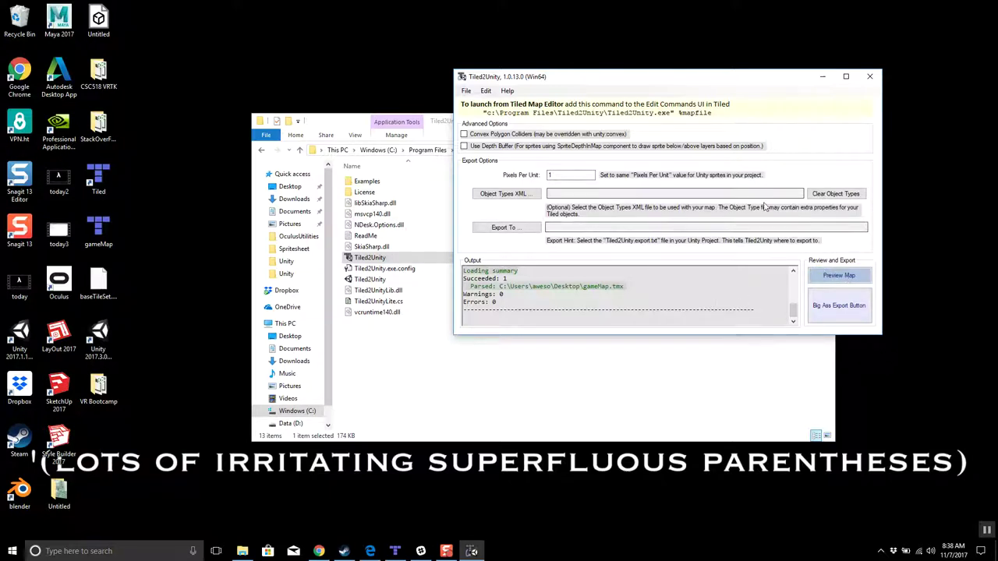
Preview the loaded map in an enlarged preview window, examine the whole layout, and close the preview.
left_click(822, 279)
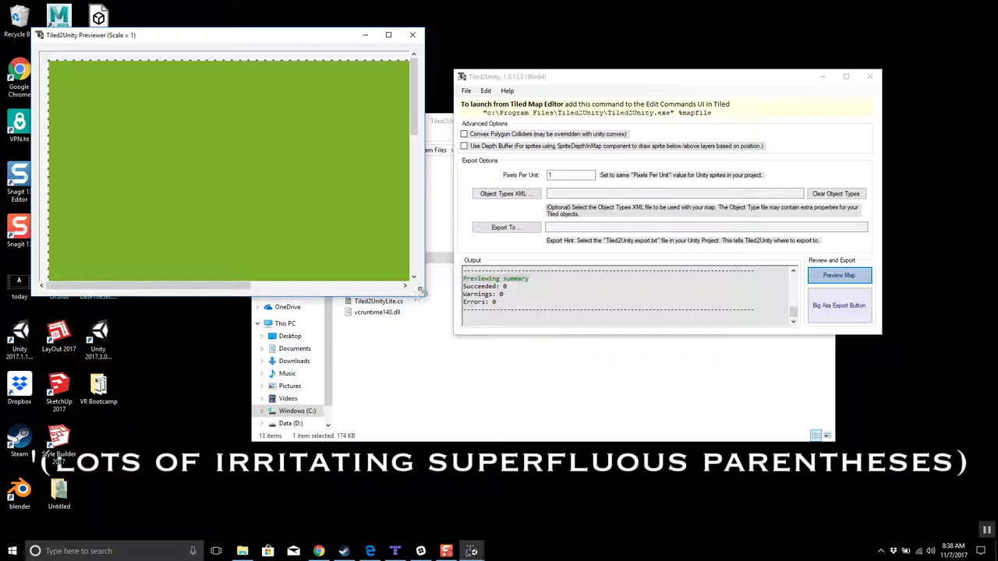
left_click_drag(420, 290, 735, 538)
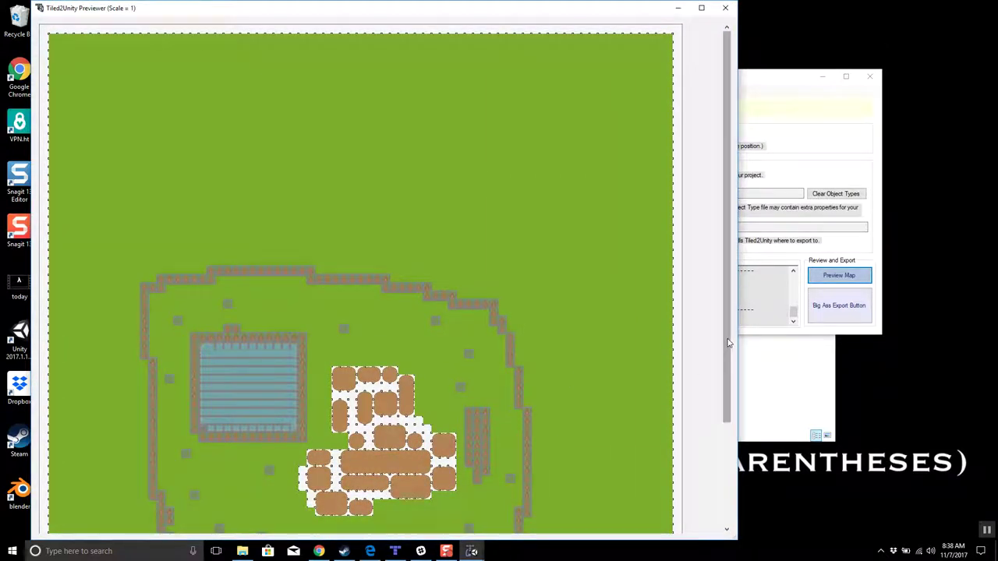
left_click_drag(728, 342, 729, 443)
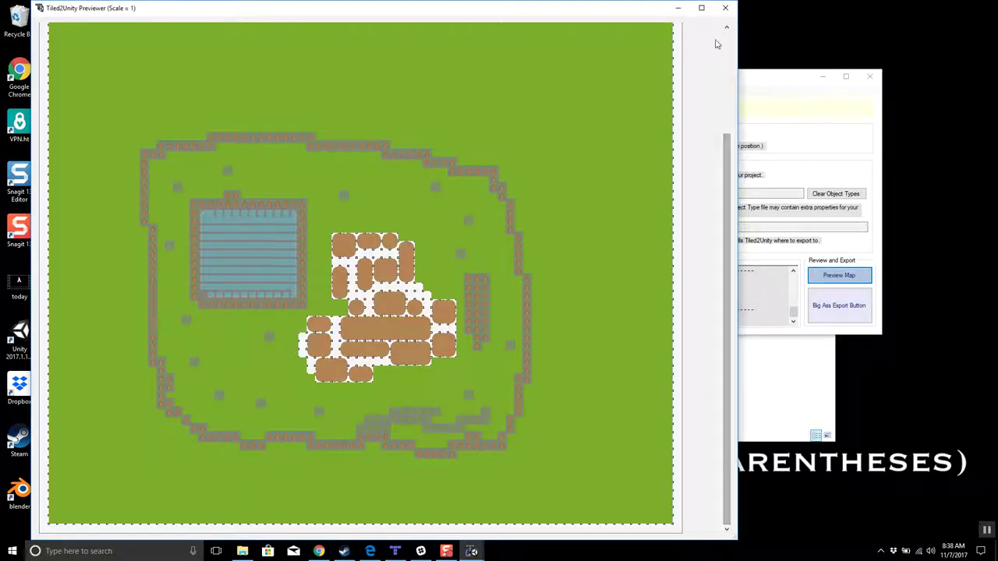
left_click(725, 8)
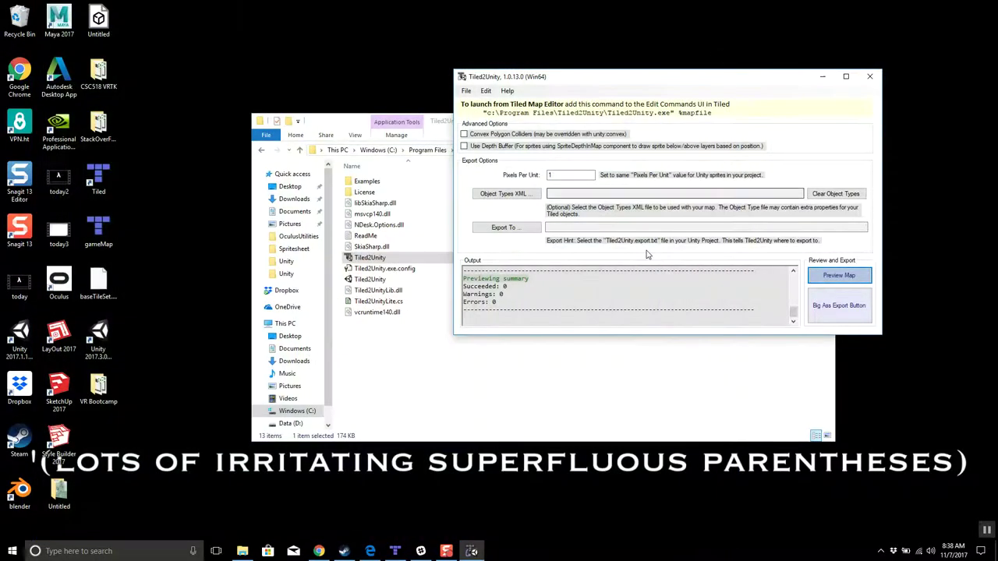
Try to export the map, using Tiled2Unity.export in the Desktop folder as the export target.
left_click(820, 307)
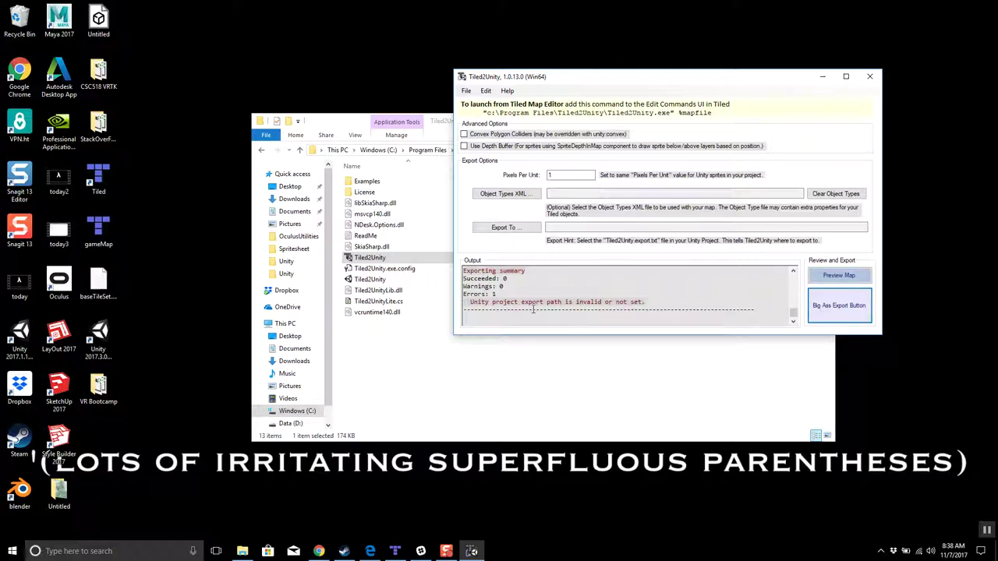
left_click(511, 231)
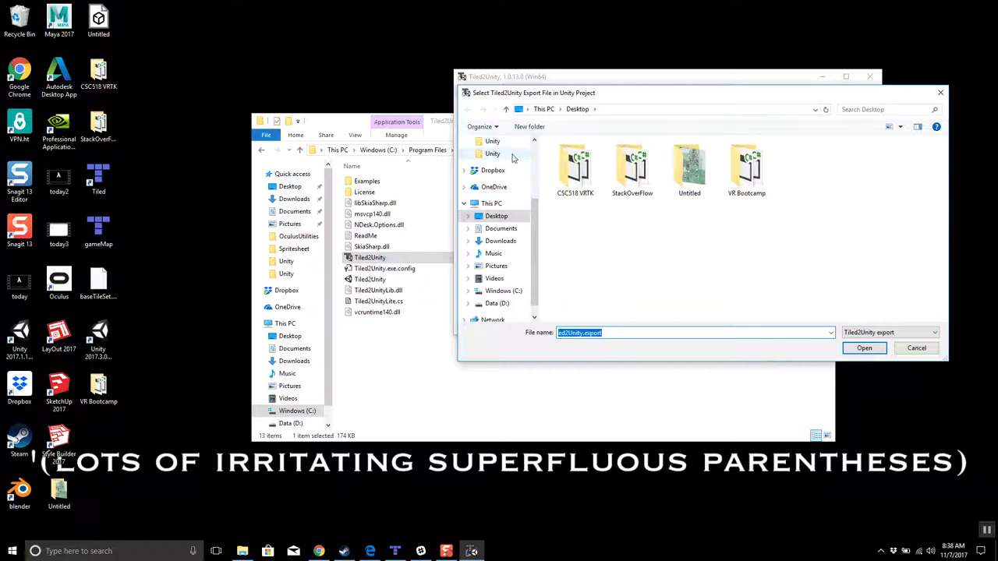
left_click(855, 352)
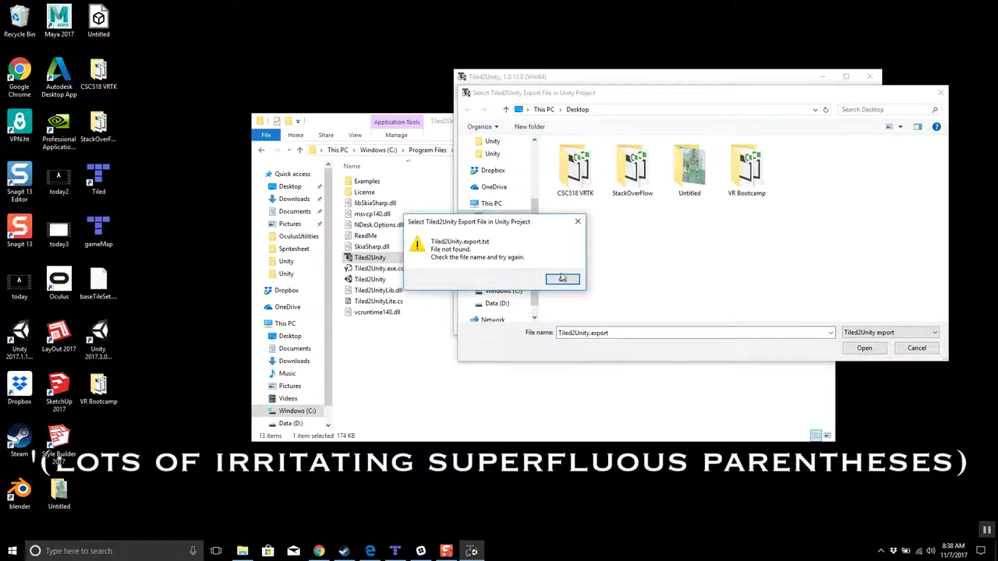
left_click(562, 279)
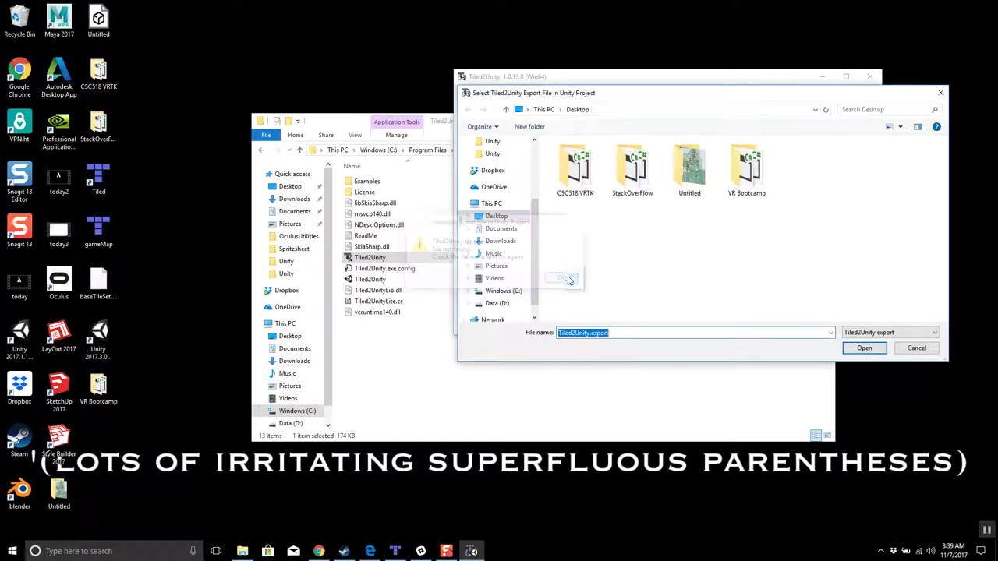
scroll(499, 195, "down", 1)
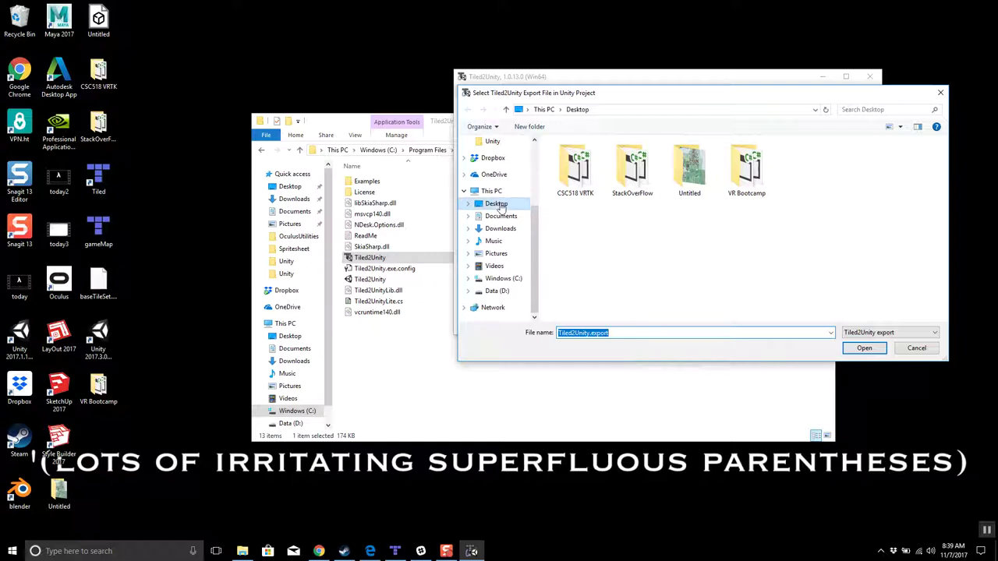
left_click(502, 204)
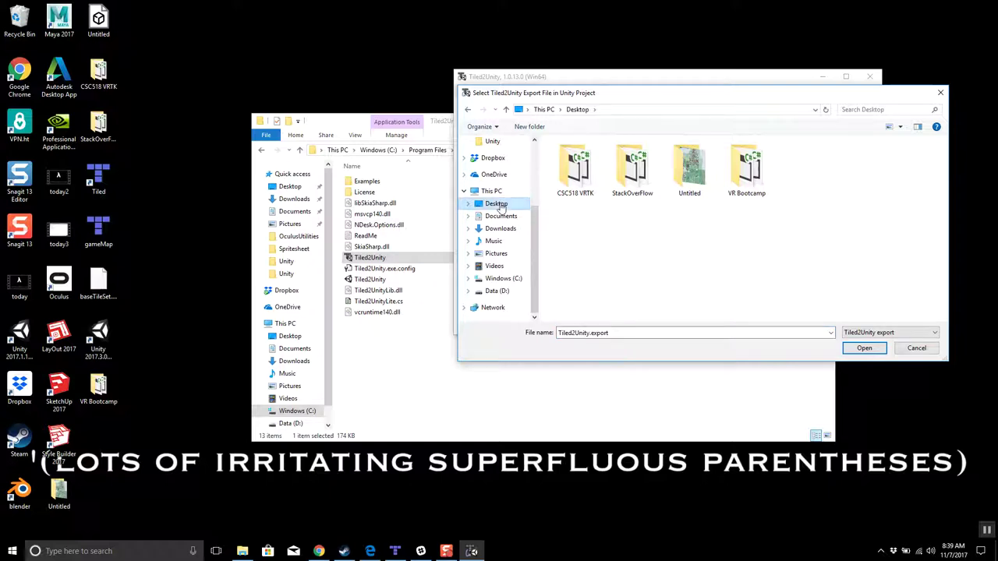
left_click(628, 332)
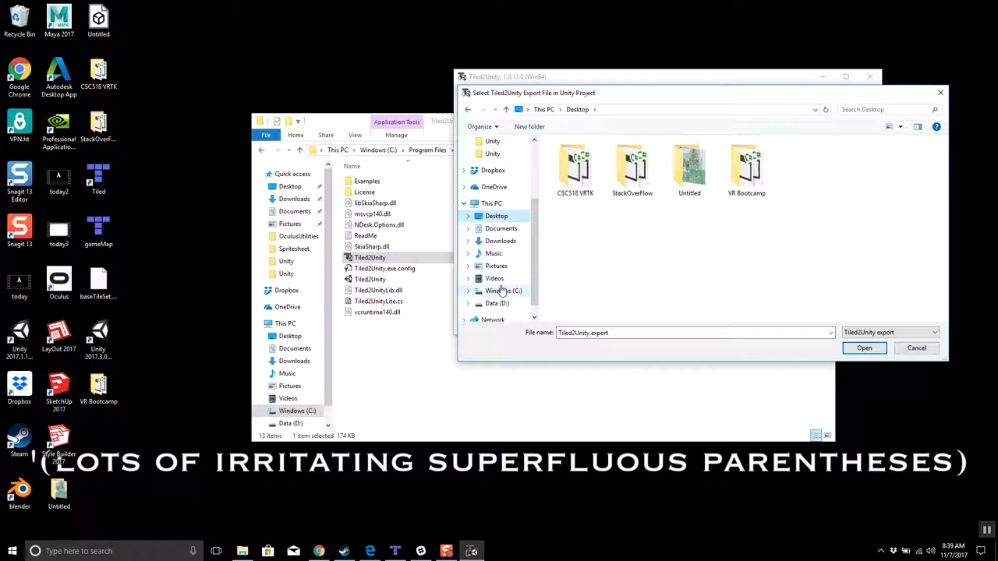
Look for the Tiled2Unity export file in the Examples folder under Program Files\Tiled2Unity, and cancel the file selection.
left_click(501, 291)
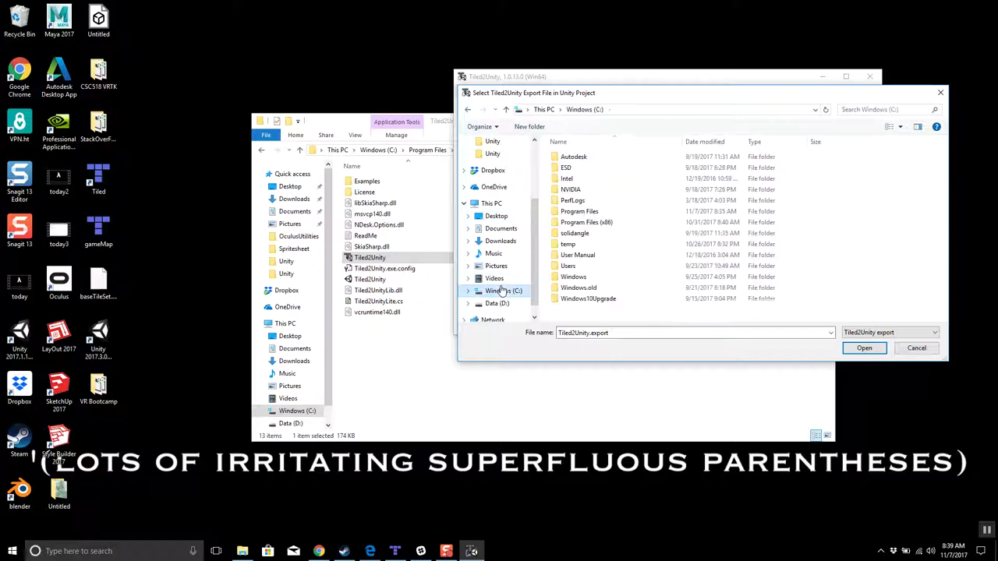
left_click(573, 212)
double_click(574, 217)
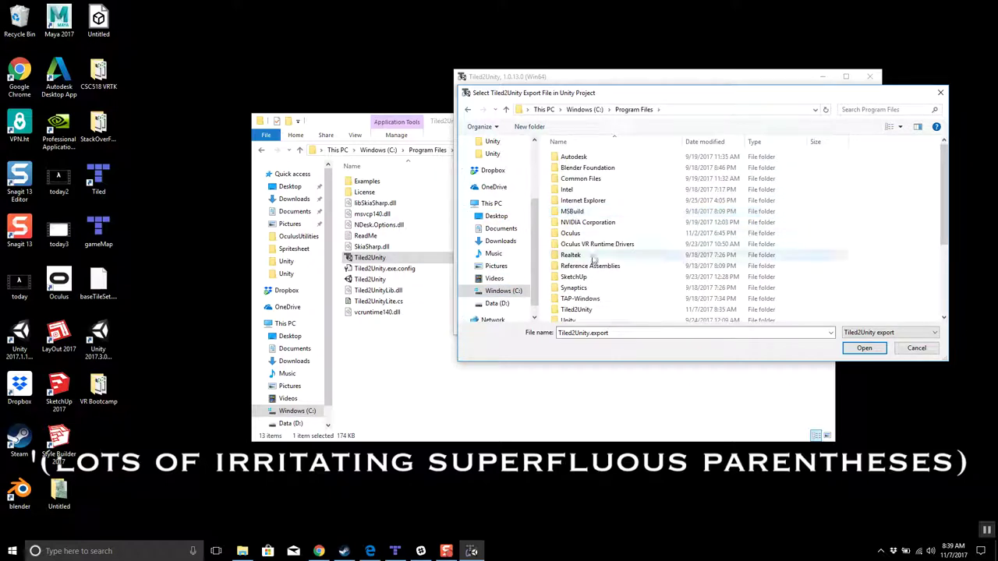
scroll(580, 261, "down", 1)
double_click(577, 294)
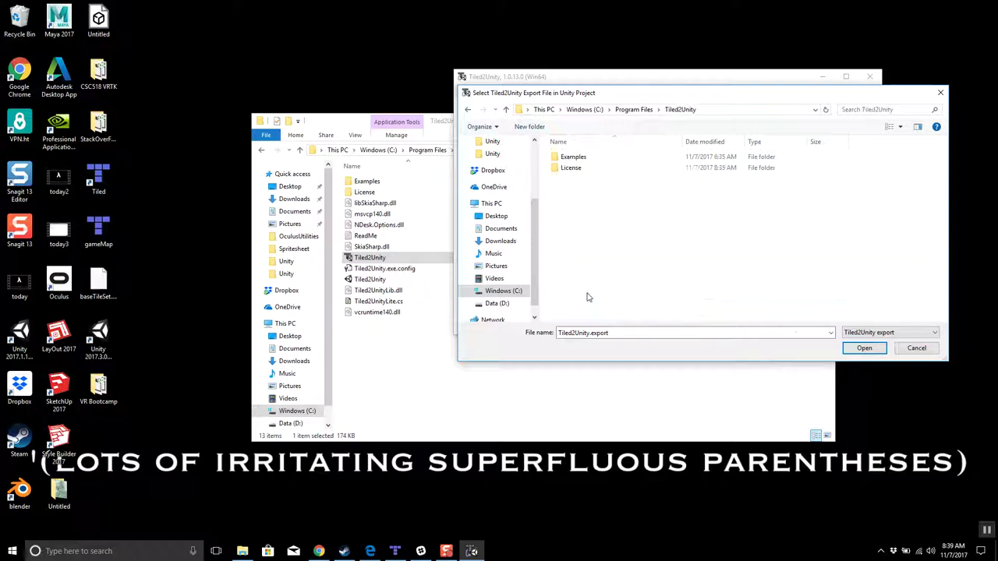
double_click(567, 159)
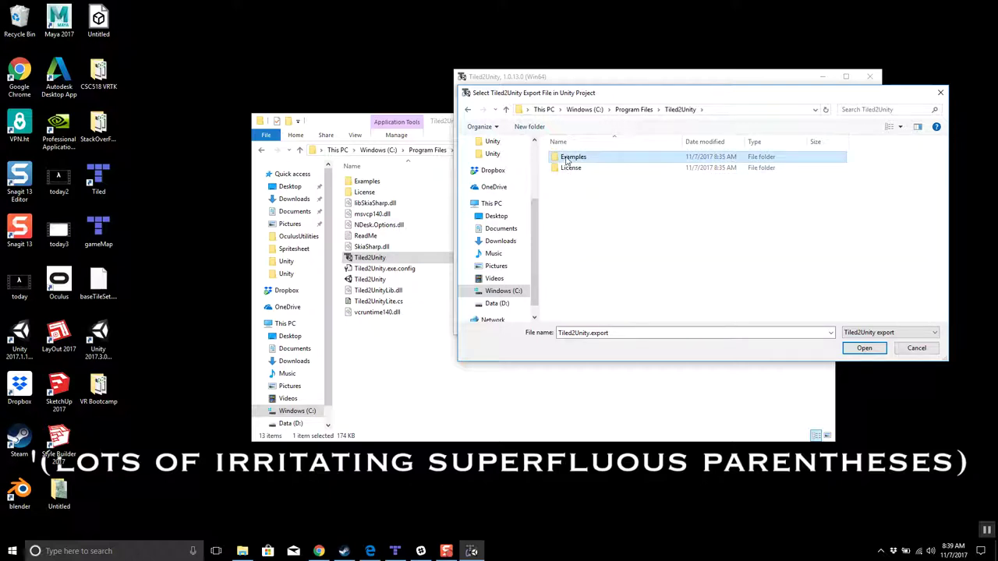
left_click(815, 110)
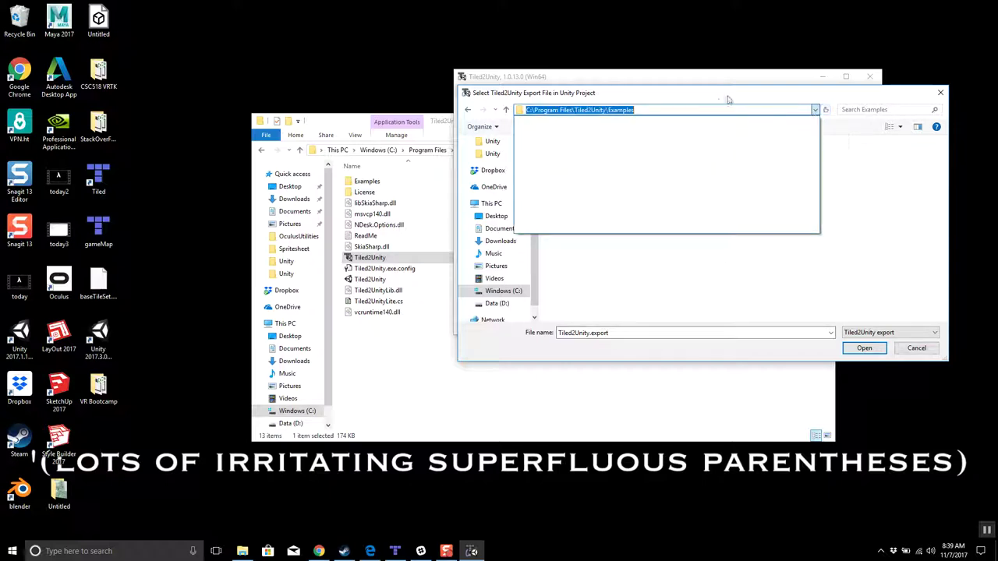
left_click(814, 110)
left_click(916, 348)
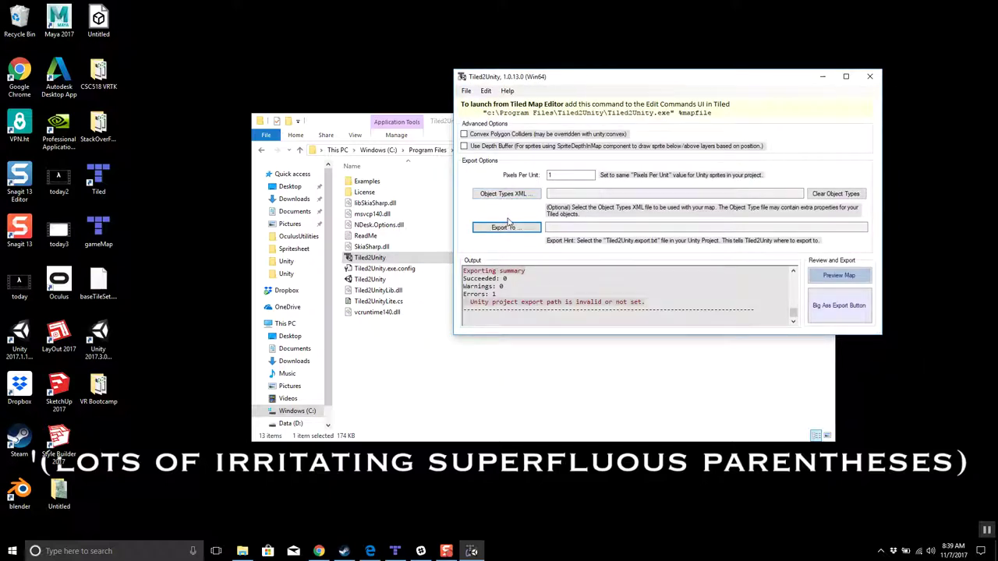
Retry choosing the Tiled2Unity.export file on the desktop as the export destination and dismiss the resulting message.
left_click(507, 227)
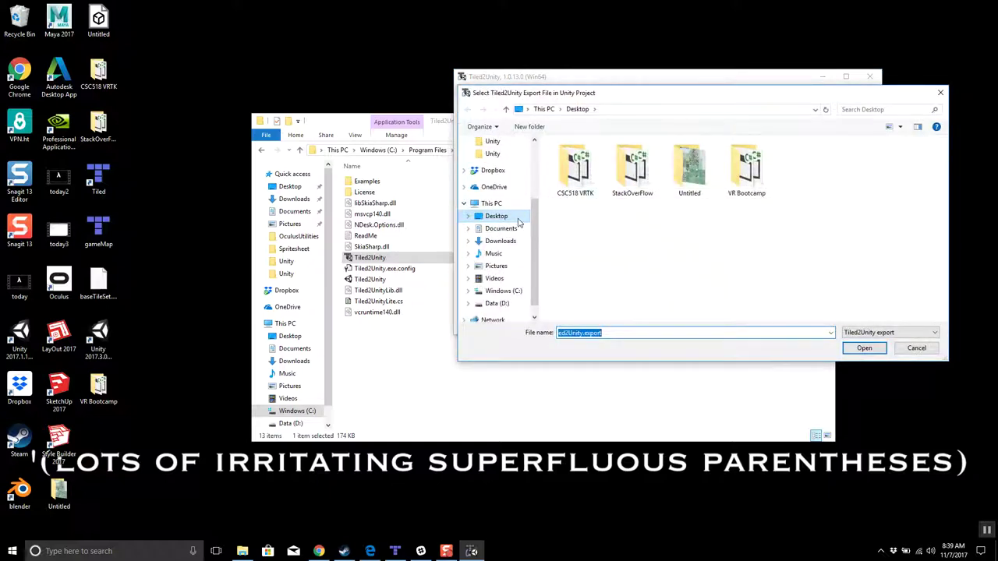
left_click(916, 334)
left_click(916, 338)
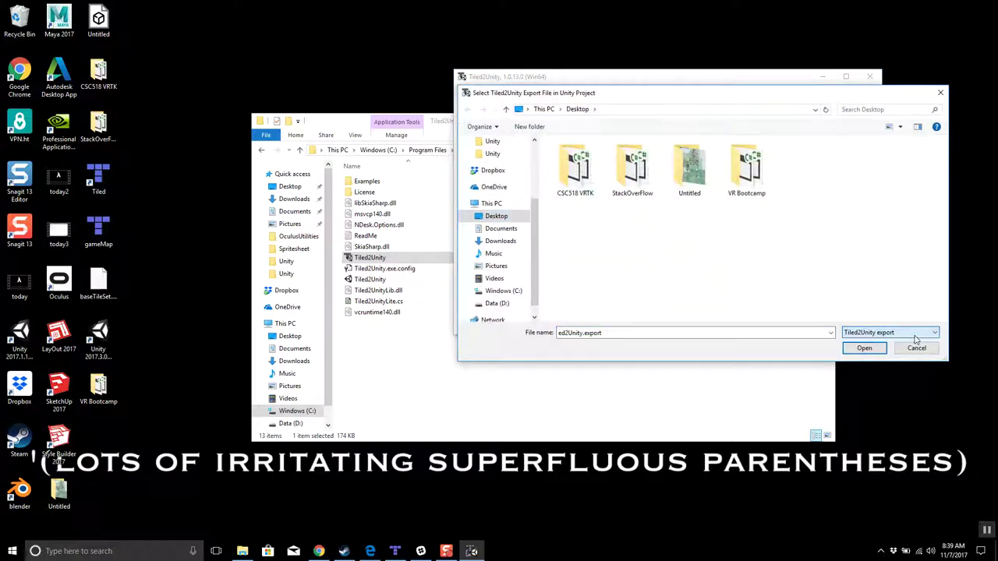
left_click(615, 333)
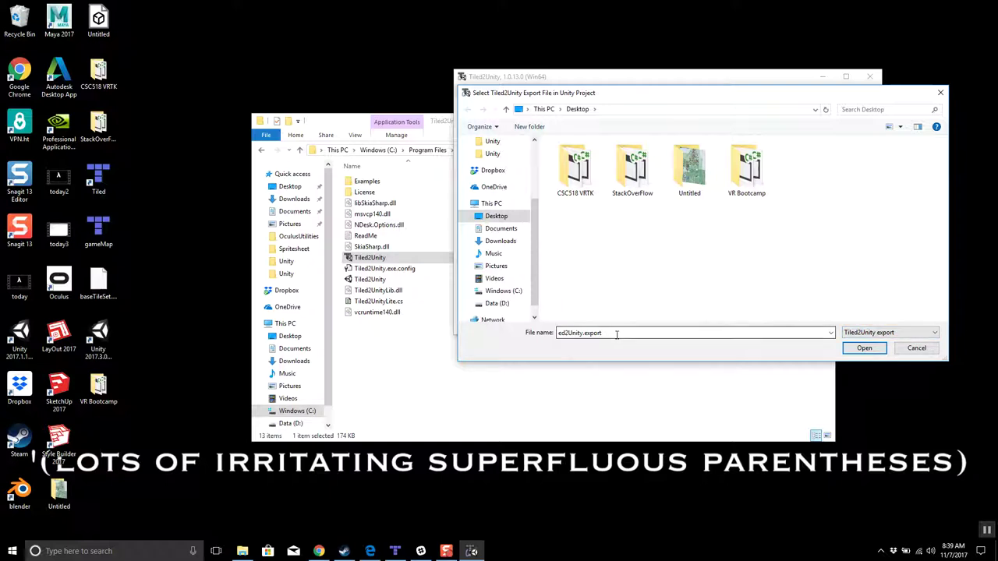
left_click(862, 348)
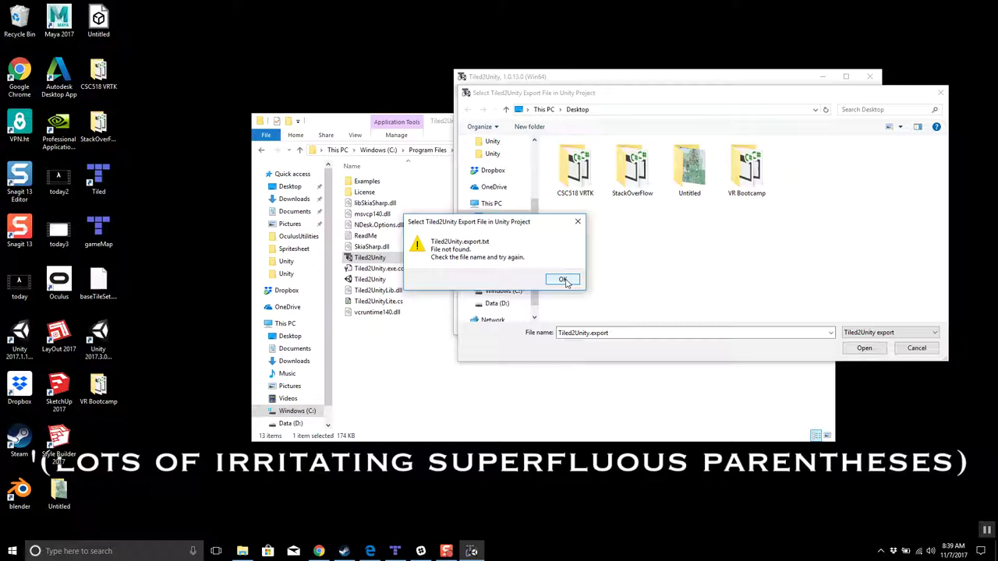
left_click(565, 281)
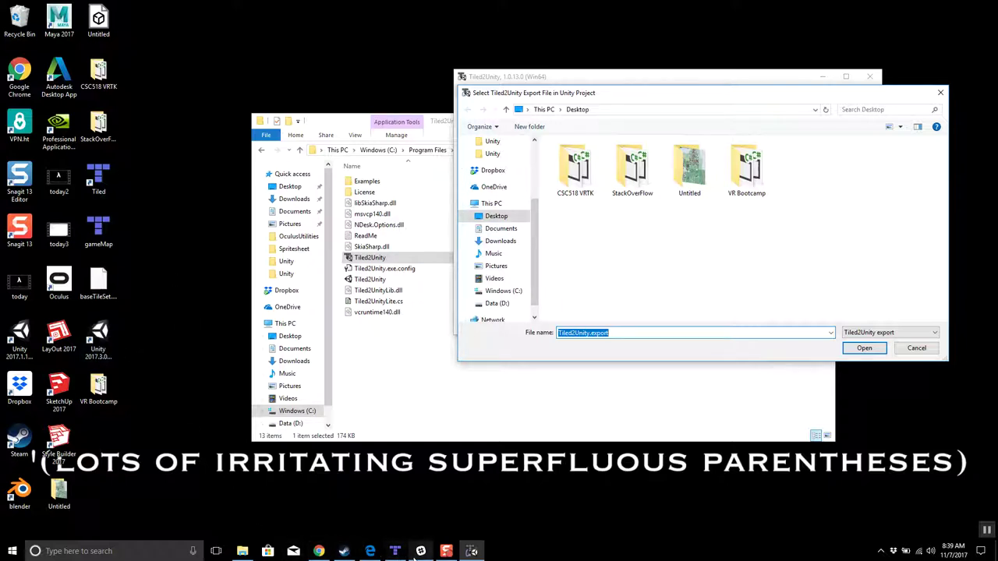
Launch Unity 2017.1.1f1 from the desktop and start a new project named 275FF.
left_click(22, 340)
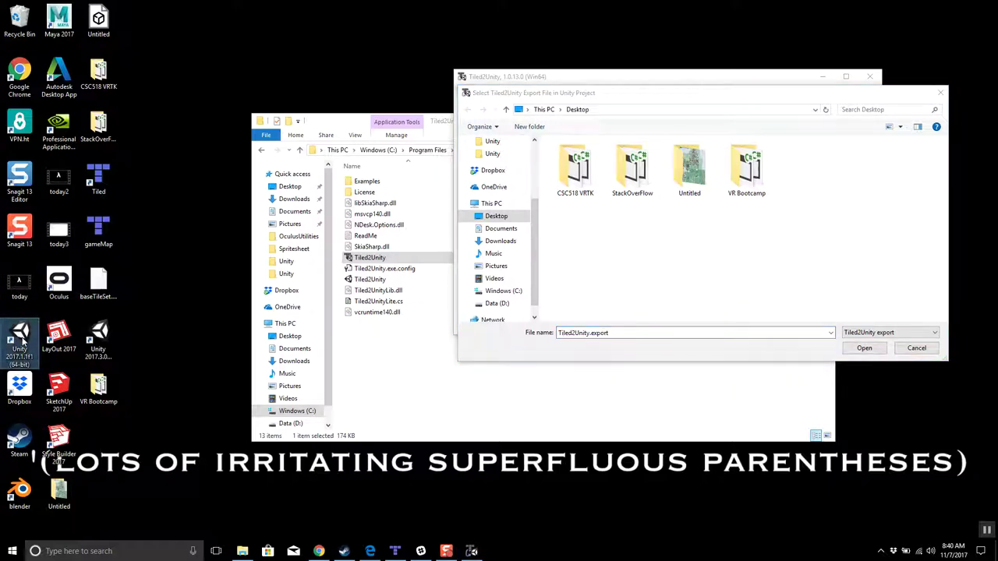
double_click(22, 340)
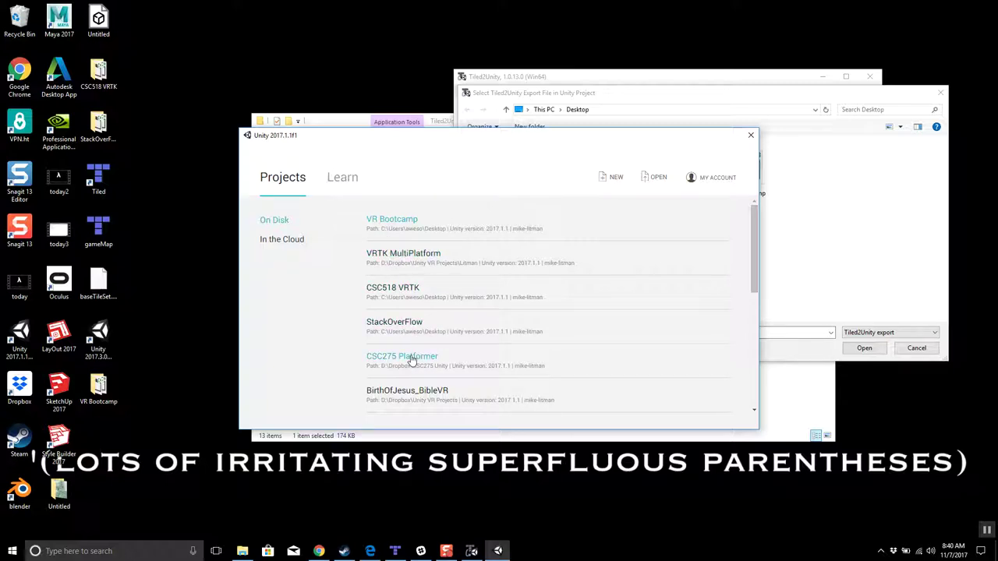
scroll(411, 360, "down", 2)
scroll(413, 366, "up", 2)
left_click(612, 177)
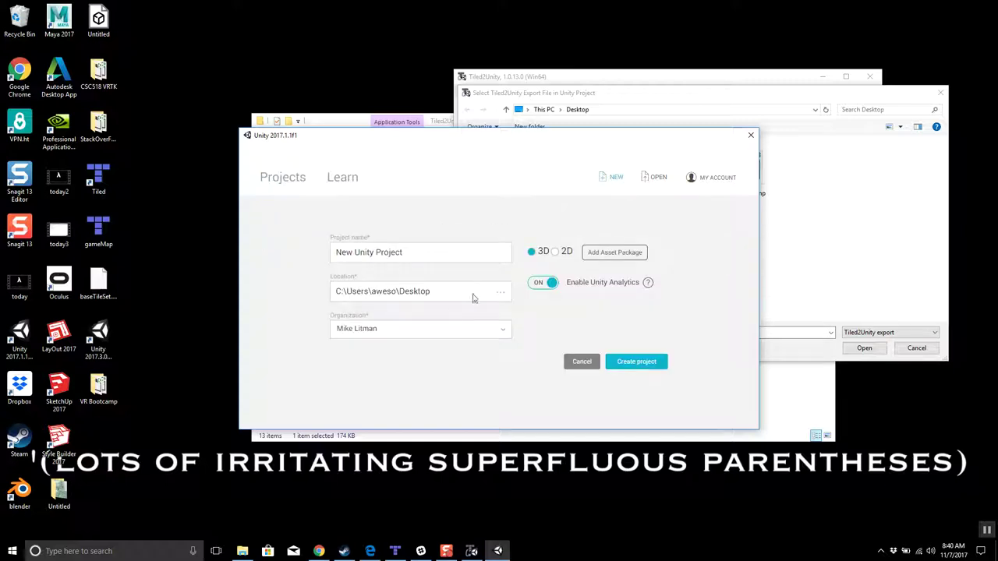
left_click_drag(434, 251, 323, 259)
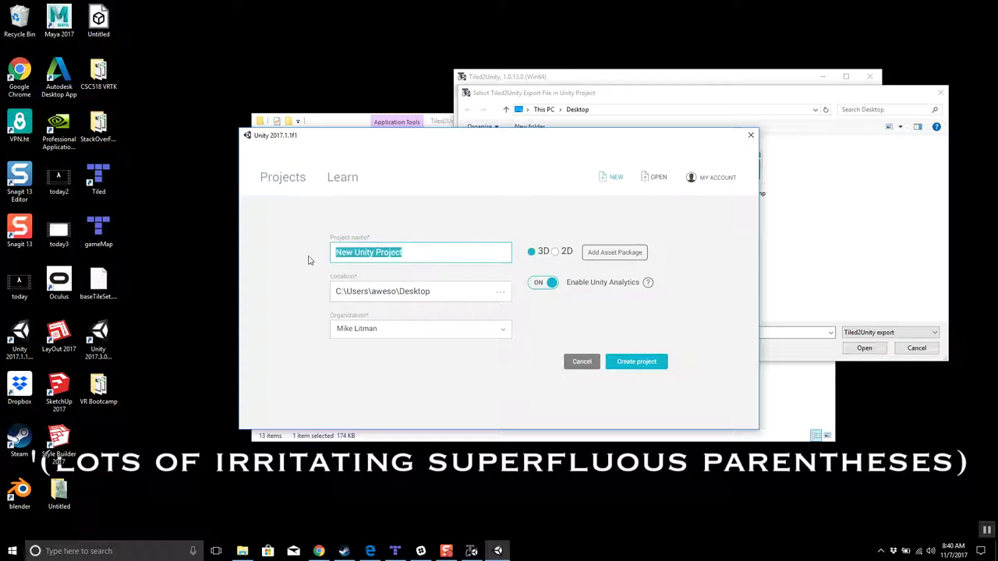
type("275FF")
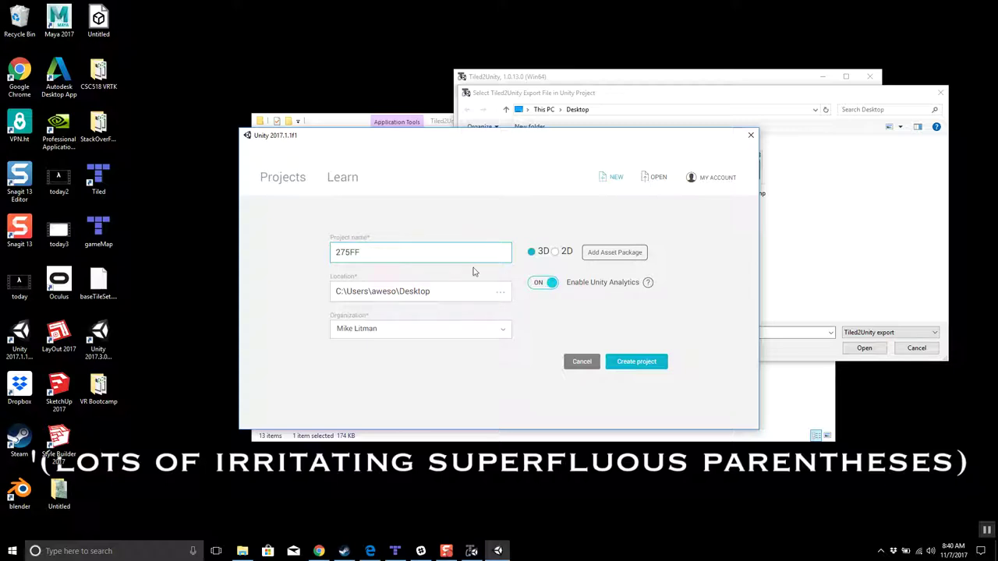
Set the project location to the CSC275 Unity folder in Dropbox, choose 2D, and create the project.
left_click(505, 289)
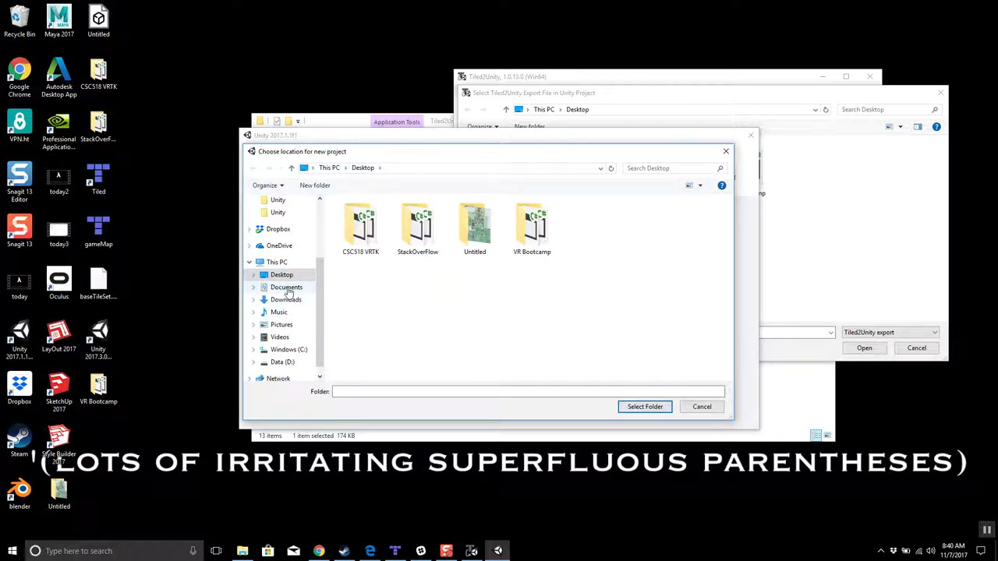
scroll(285, 272, "down", 1)
left_click(279, 217)
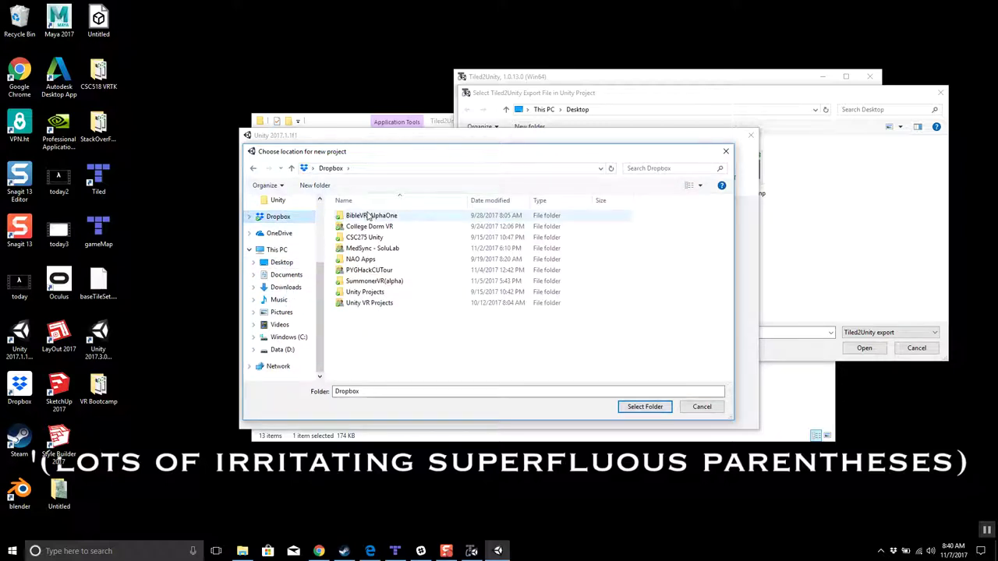
double_click(378, 238)
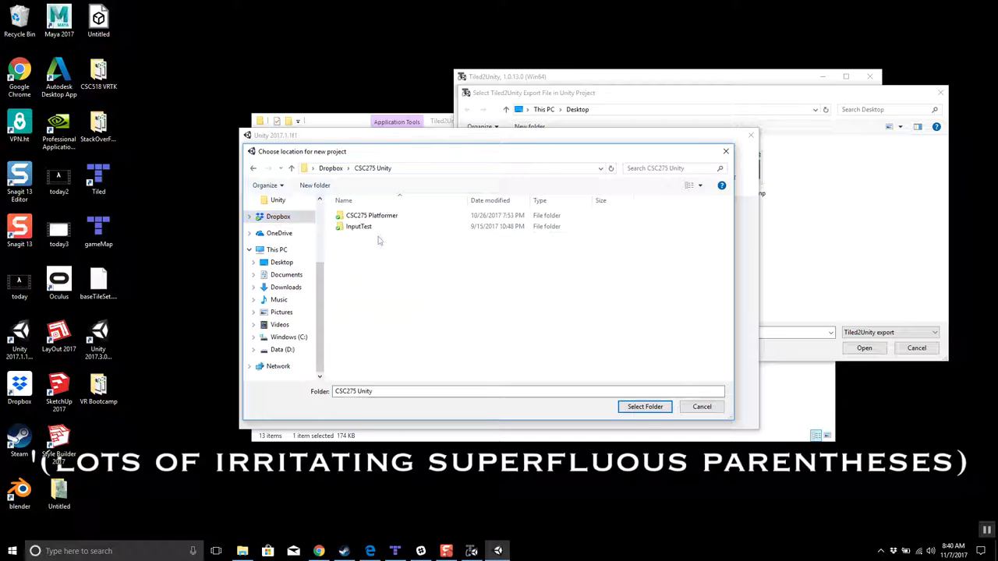
left_click(644, 407)
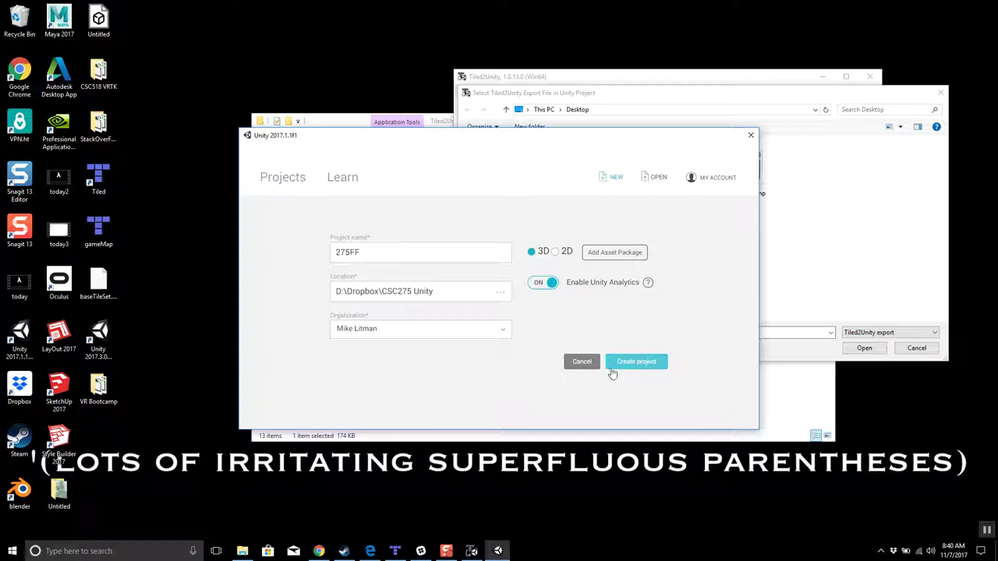
left_click(555, 251)
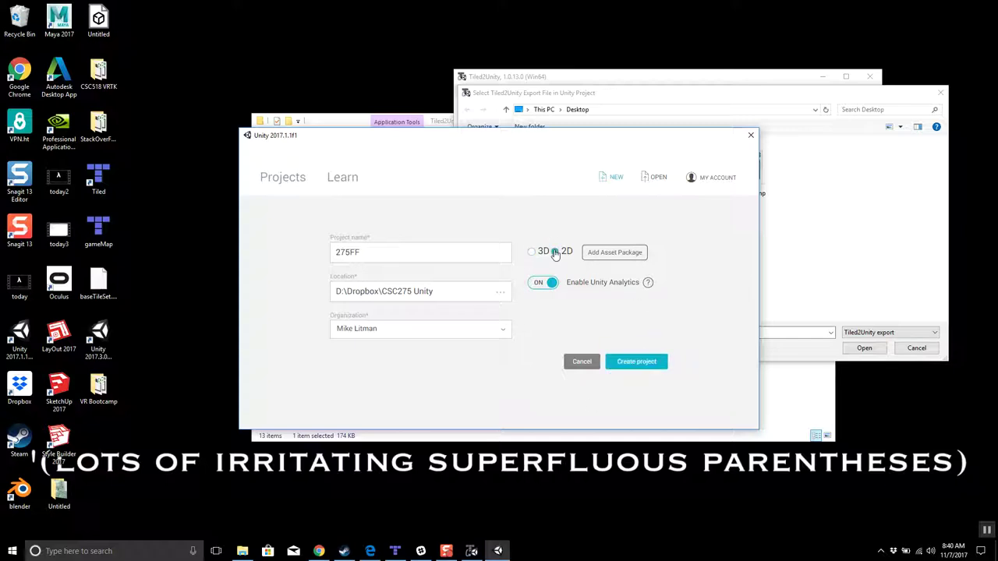
left_click(636, 362)
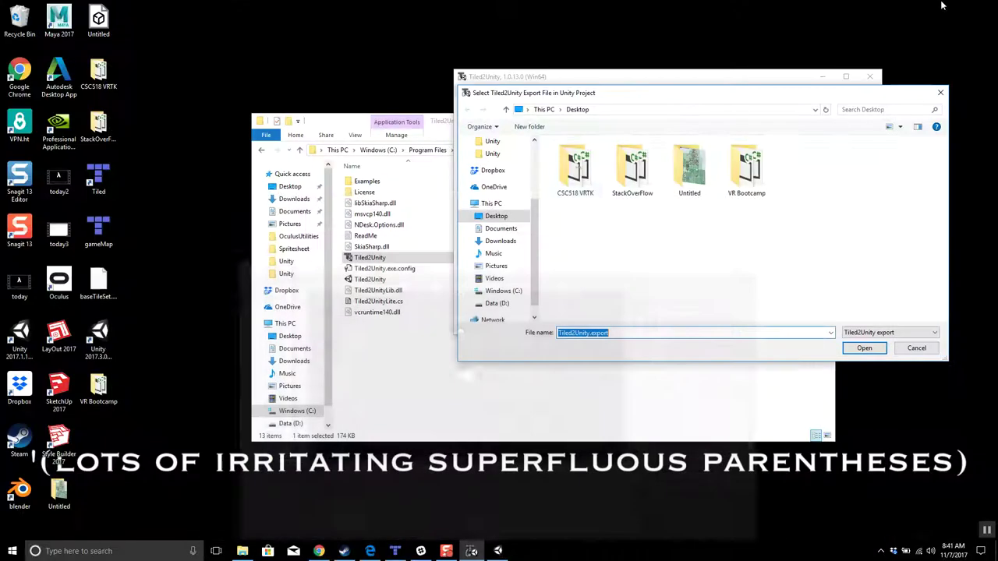
Try to select Tiled2Unity.export in the Assets folder of the 275FF project as the export target, and cancel the file selection.
left_click(489, 171)
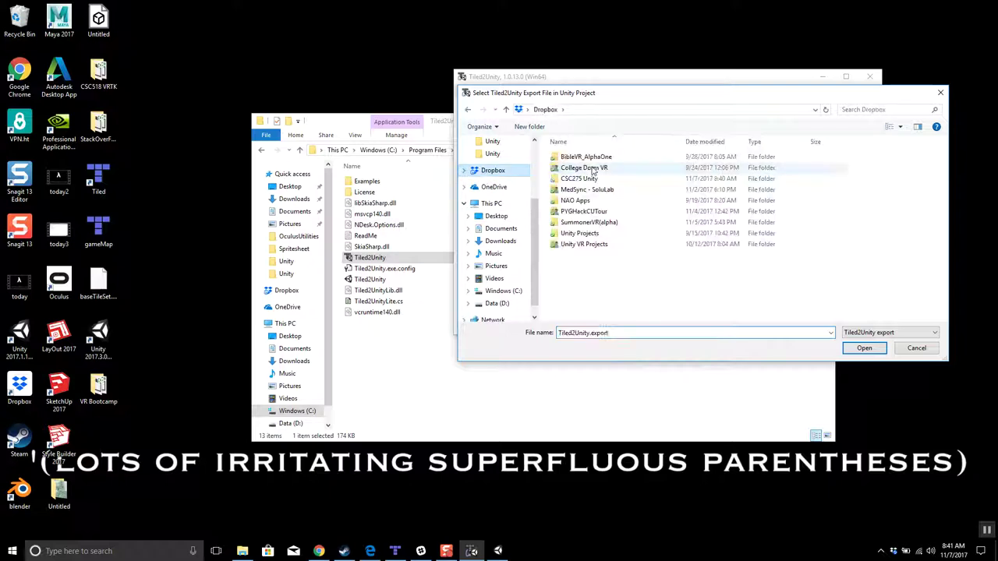
double_click(577, 181)
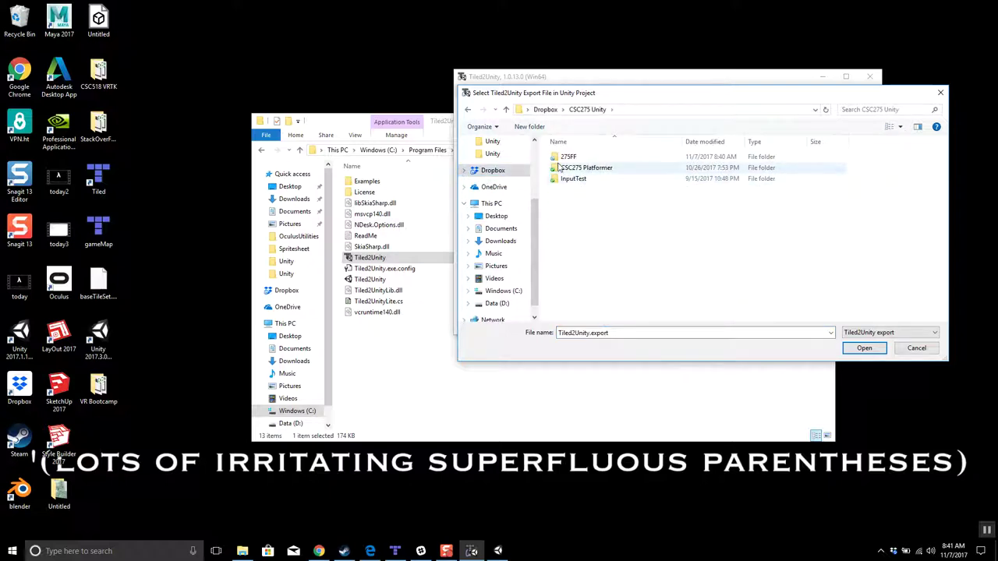
double_click(566, 157)
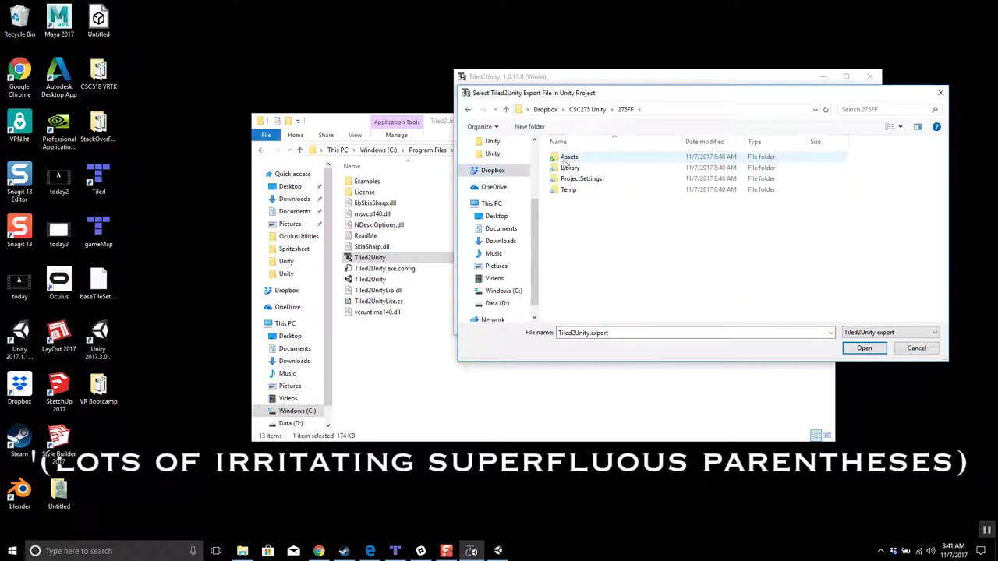
double_click(568, 158)
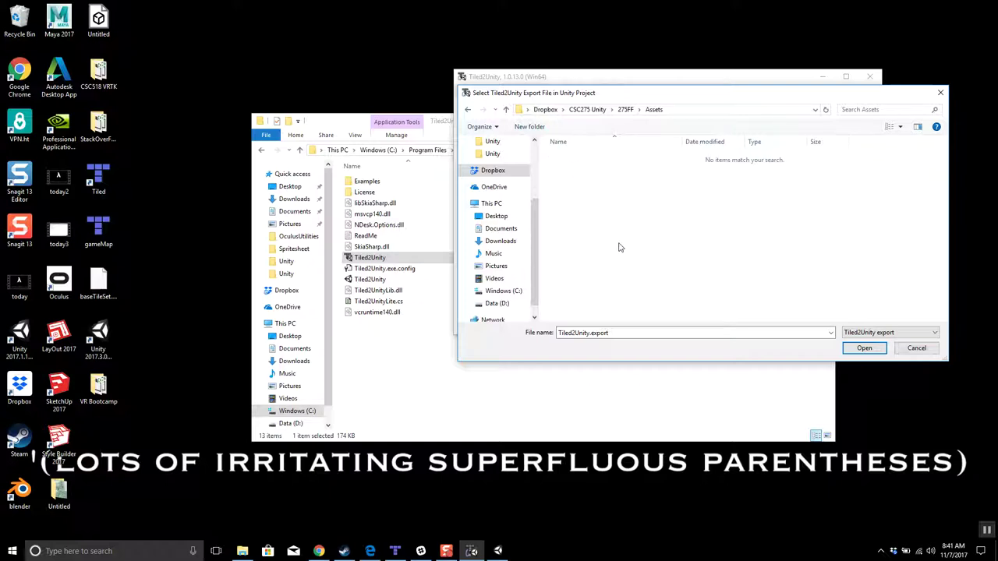
left_click(871, 350)
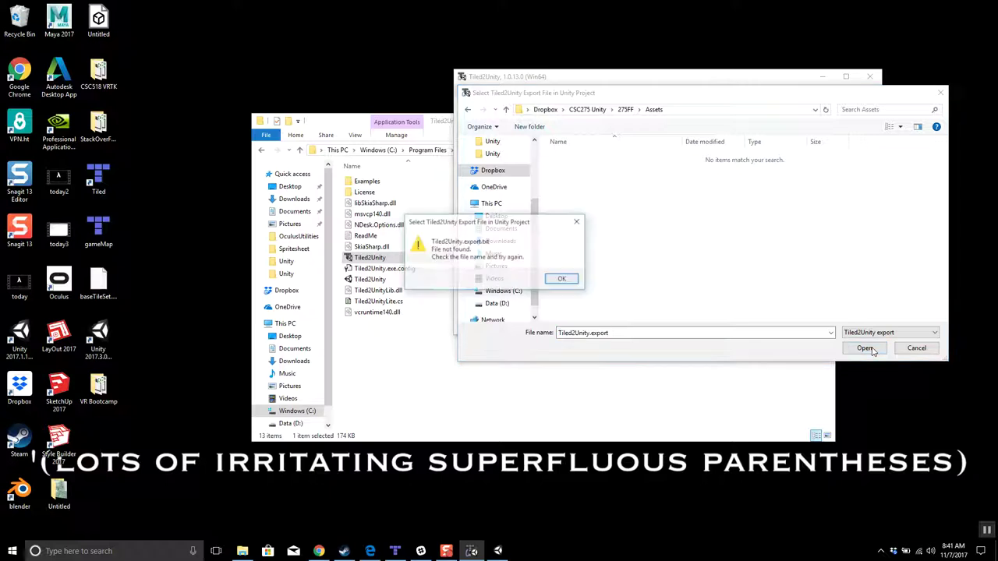
left_click(559, 278)
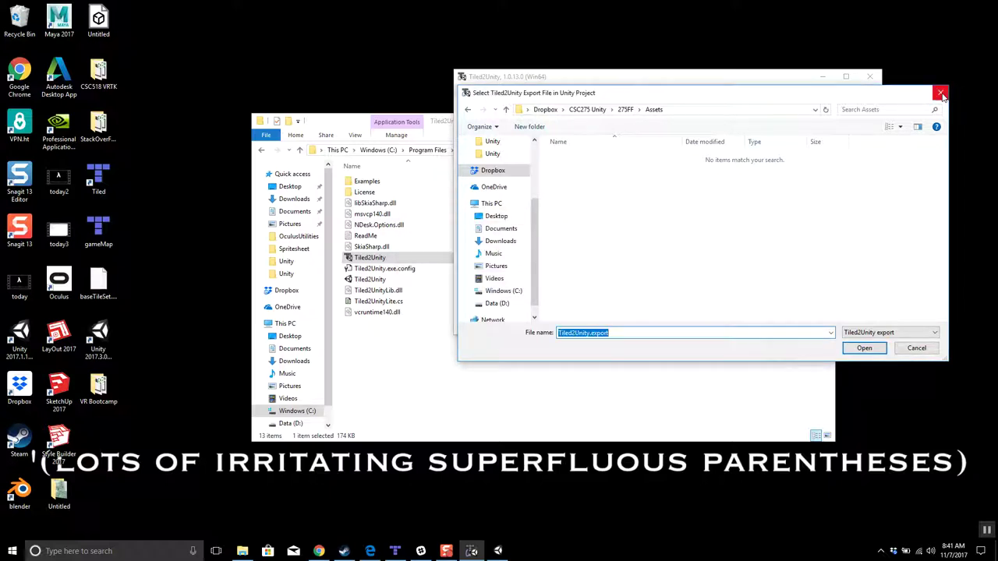
left_click(923, 351)
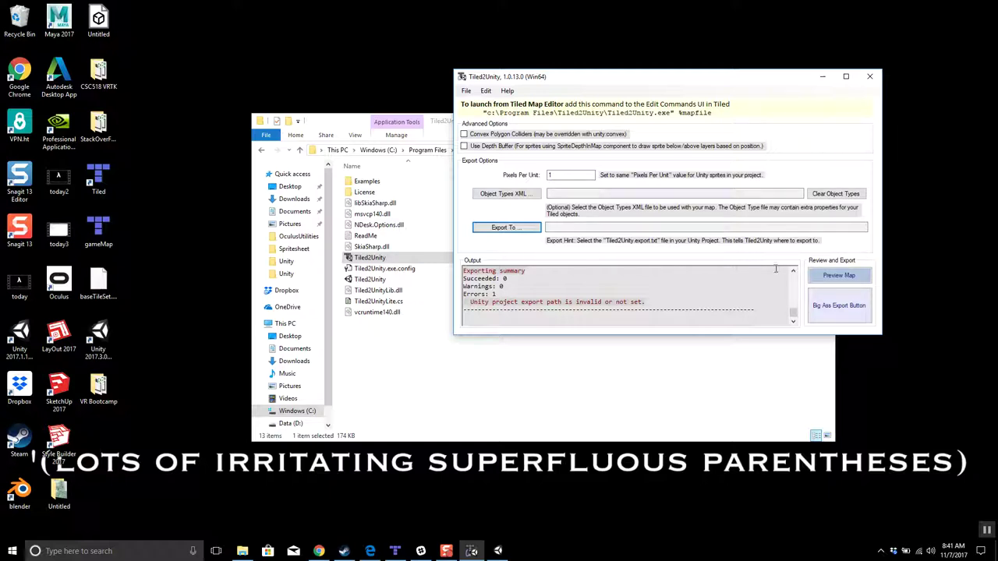
Preview the map briefly, close the preview, and try to export the map without an export path.
left_click(819, 279)
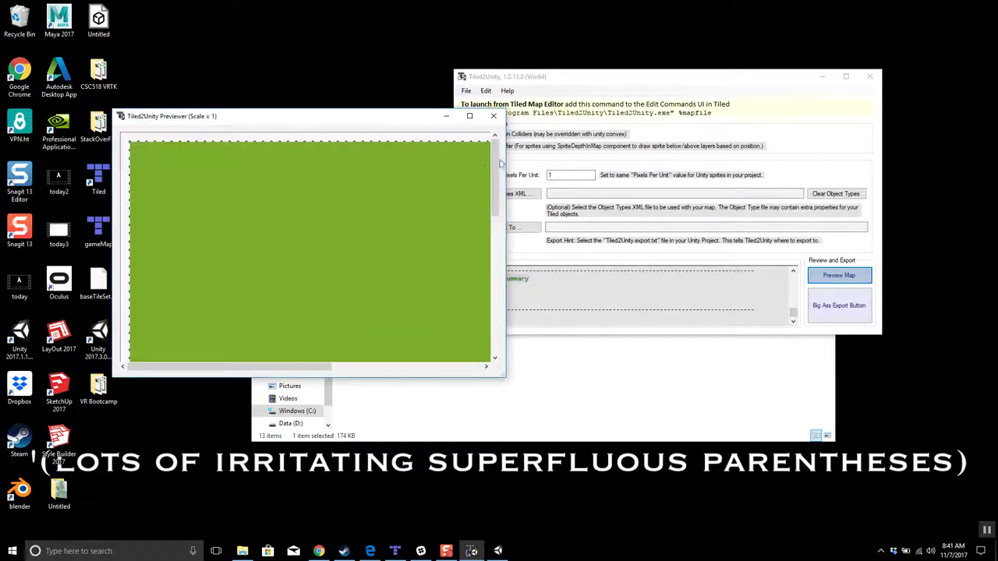
left_click(494, 115)
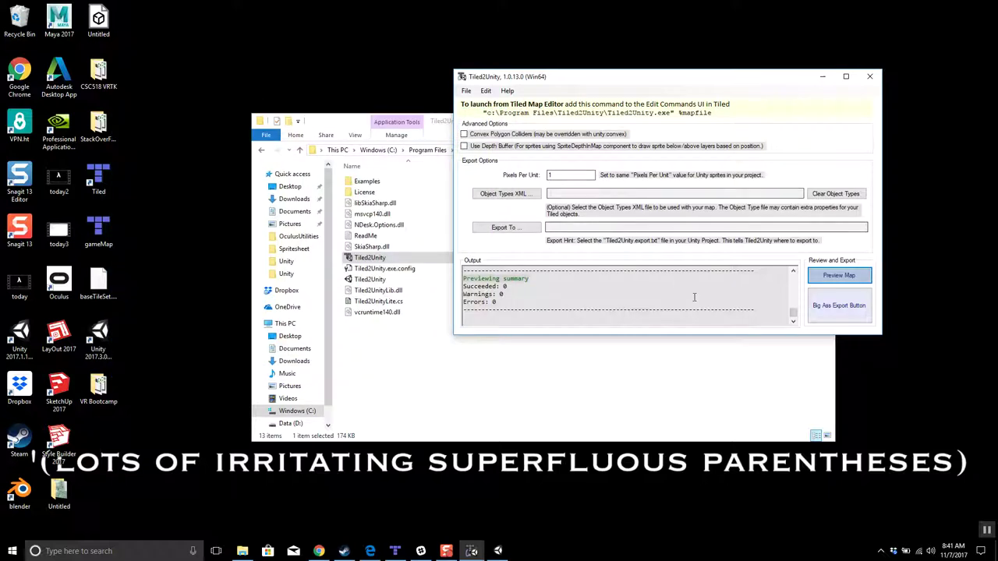
left_click(841, 312)
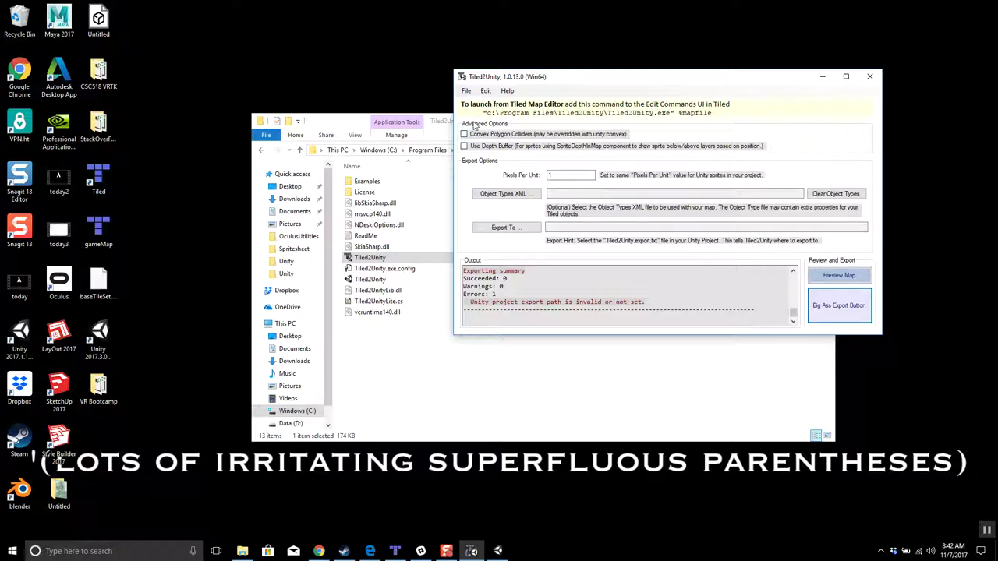
left_click(465, 91)
mouse_move(484, 91)
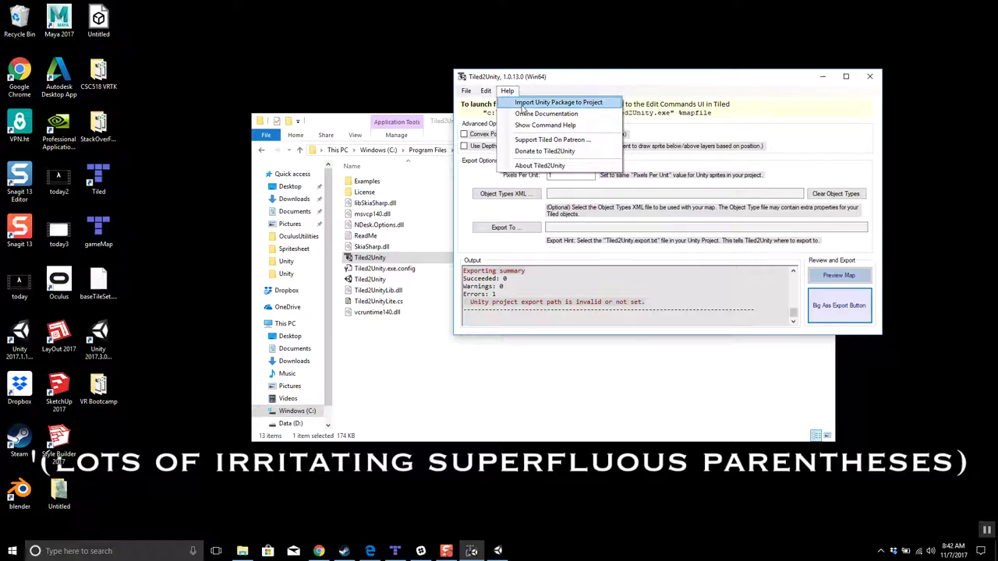
left_click(523, 104)
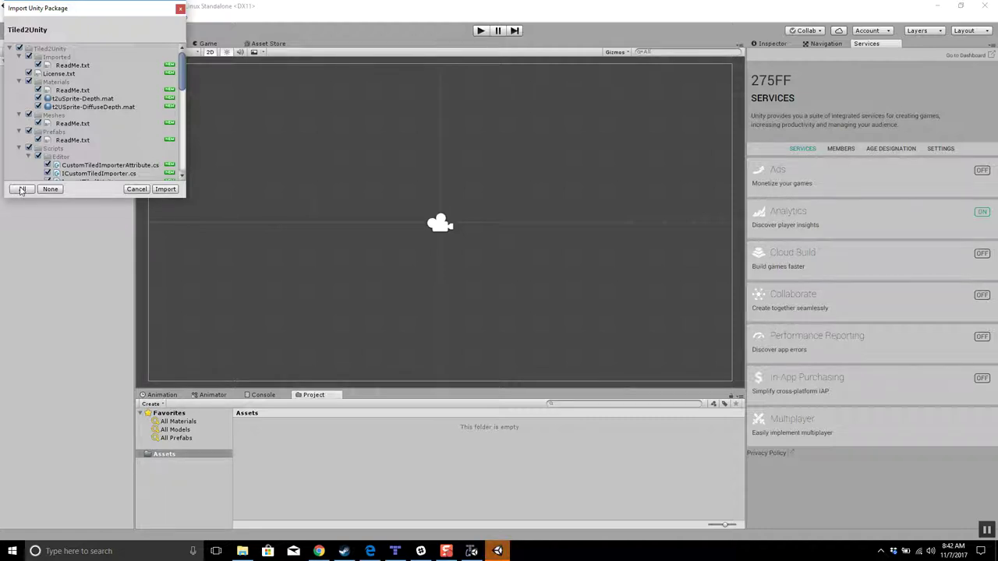
left_click(137, 189)
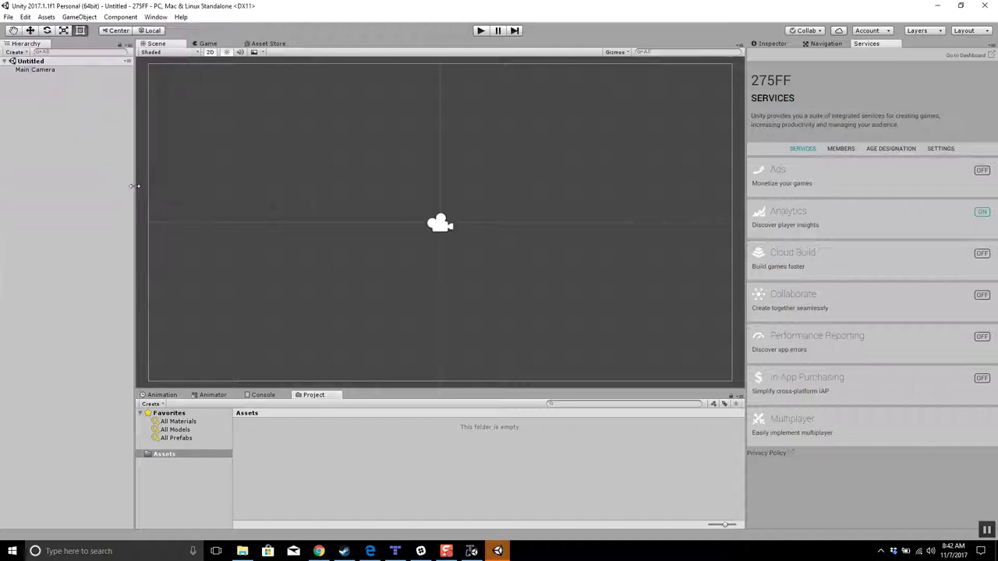
left_click(941, 5)
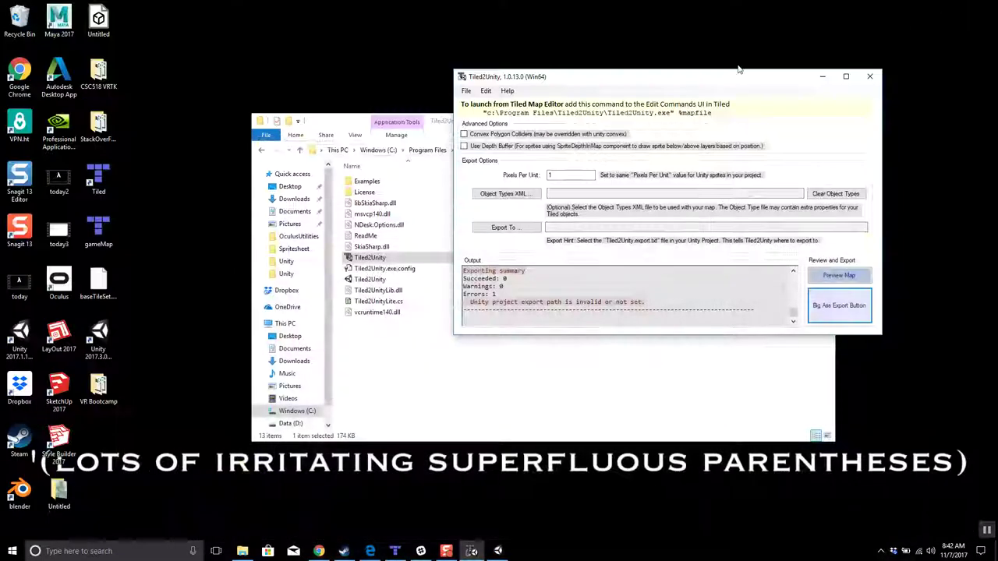
Import the complete Tiled2Unity package from Tiled2Unity into the open 275FF Unity project.
left_click(506, 91)
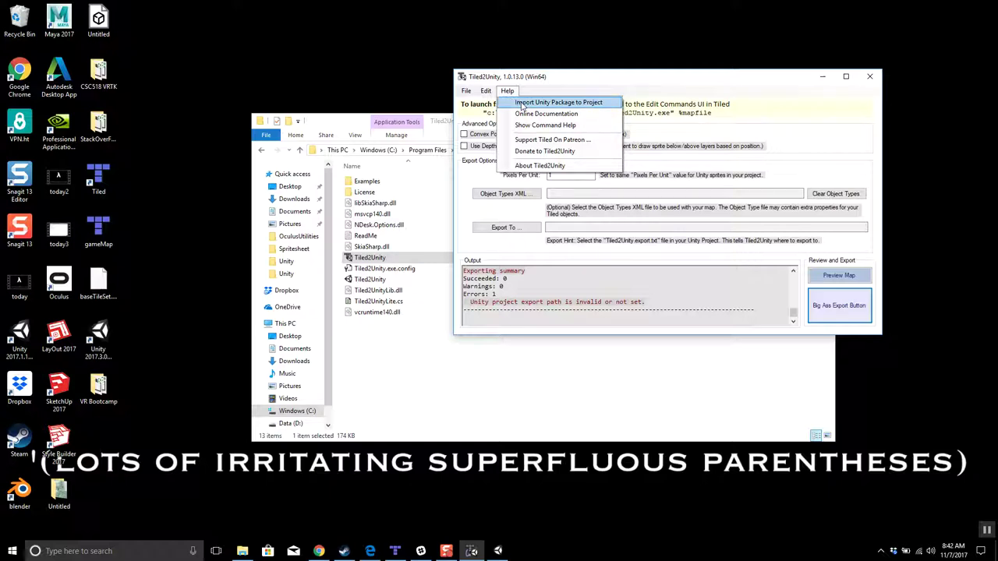
left_click(522, 107)
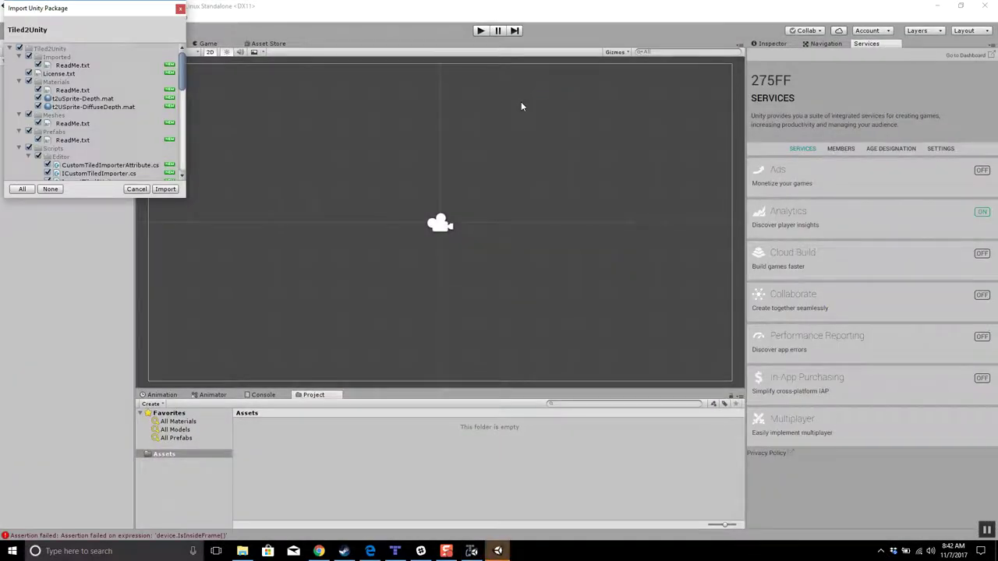
left_click(173, 191)
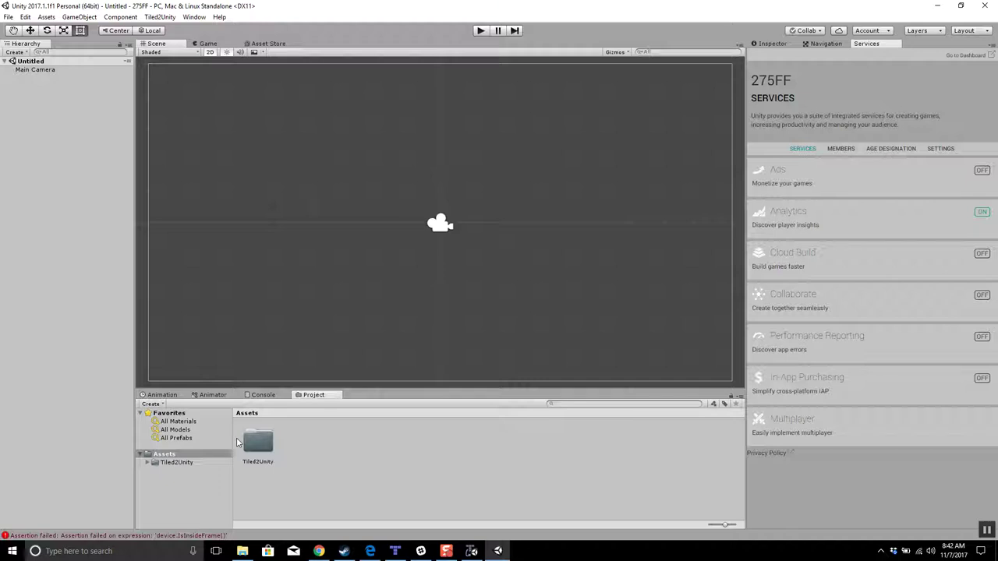
In Tiled2Unity, set the export target to Tiled2Unity.export in the 275FF project's Assets\Tiled2Unity folder and export the map.
left_click(474, 555)
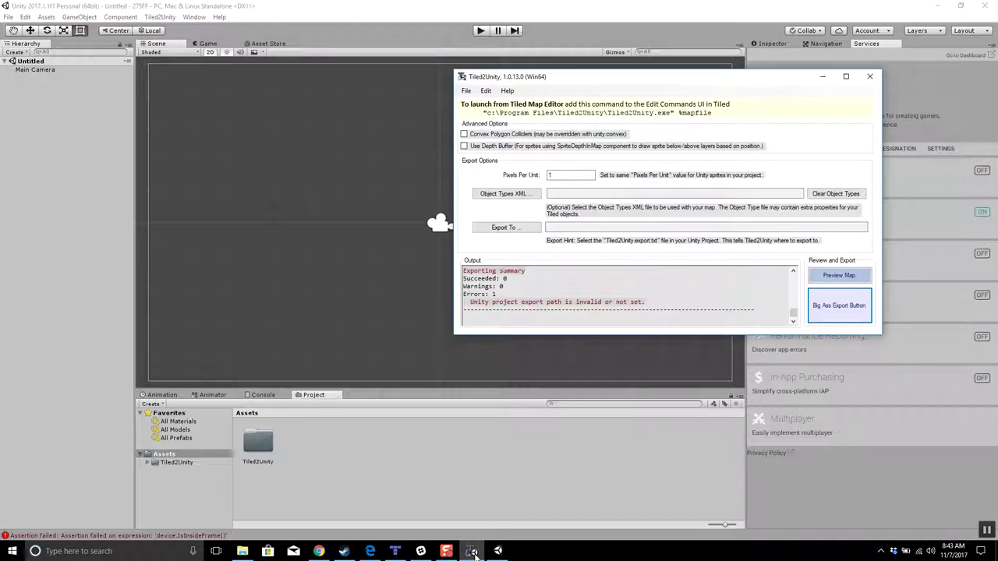
left_click(502, 228)
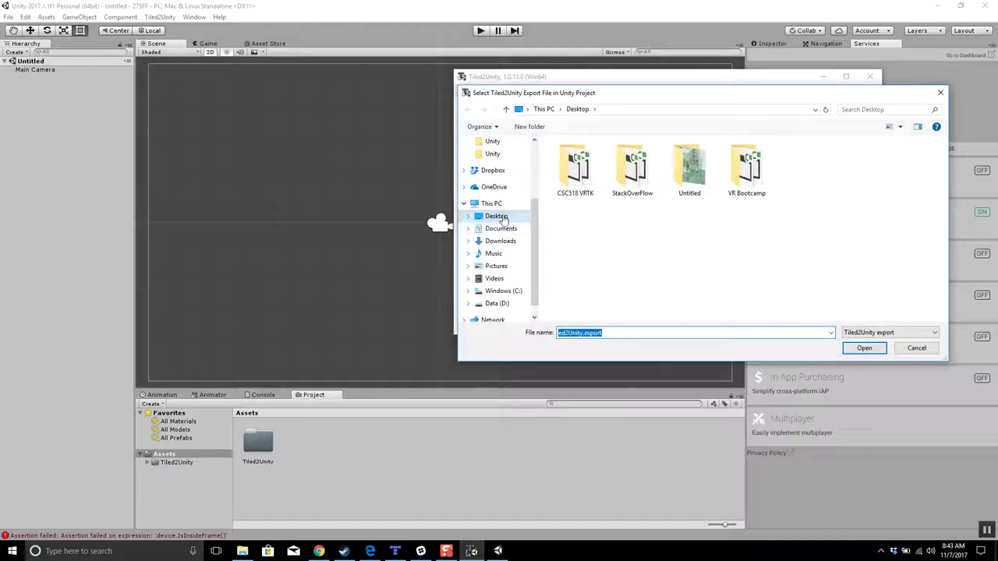
left_click(493, 170)
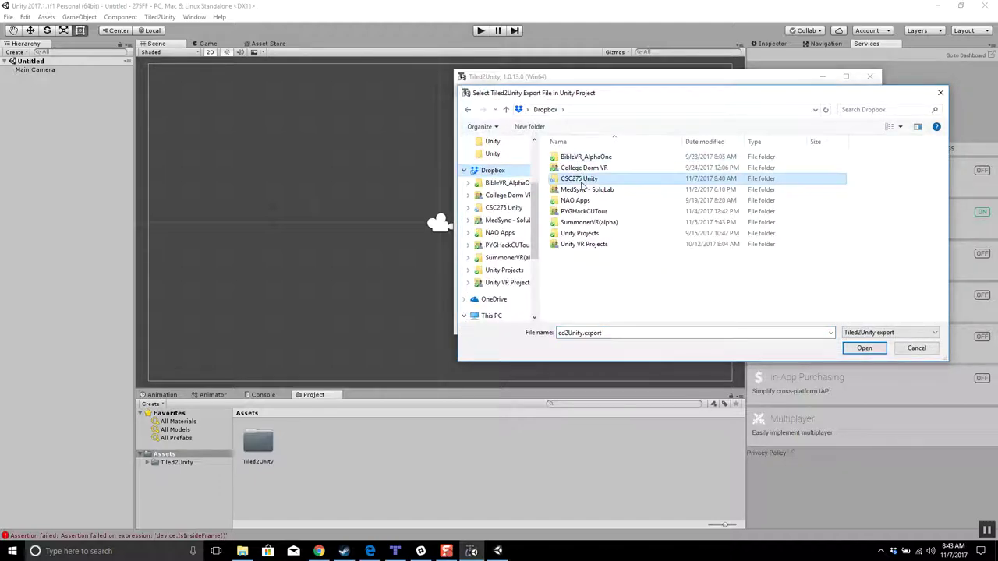
double_click(583, 178)
double_click(567, 157)
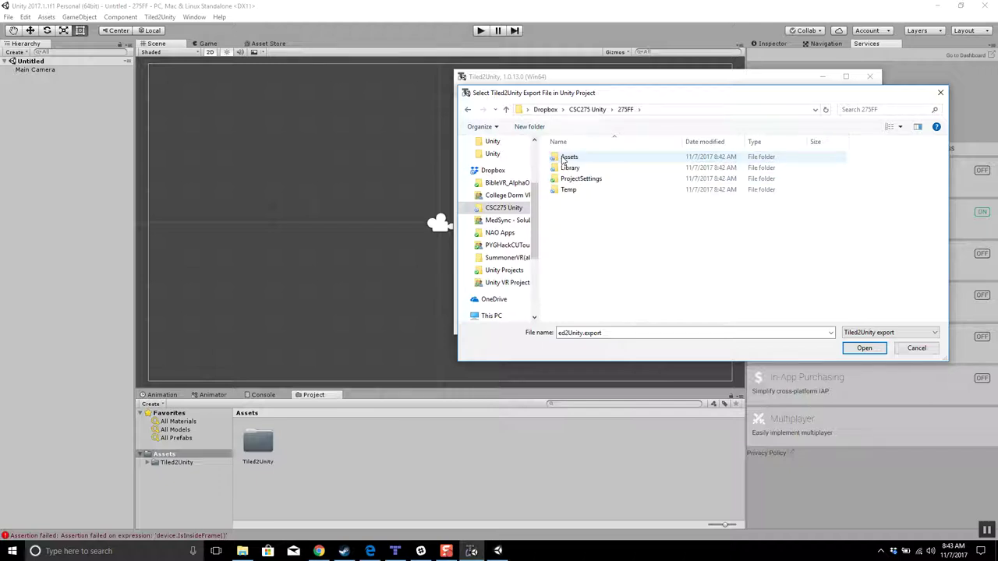
double_click(567, 158)
double_click(574, 159)
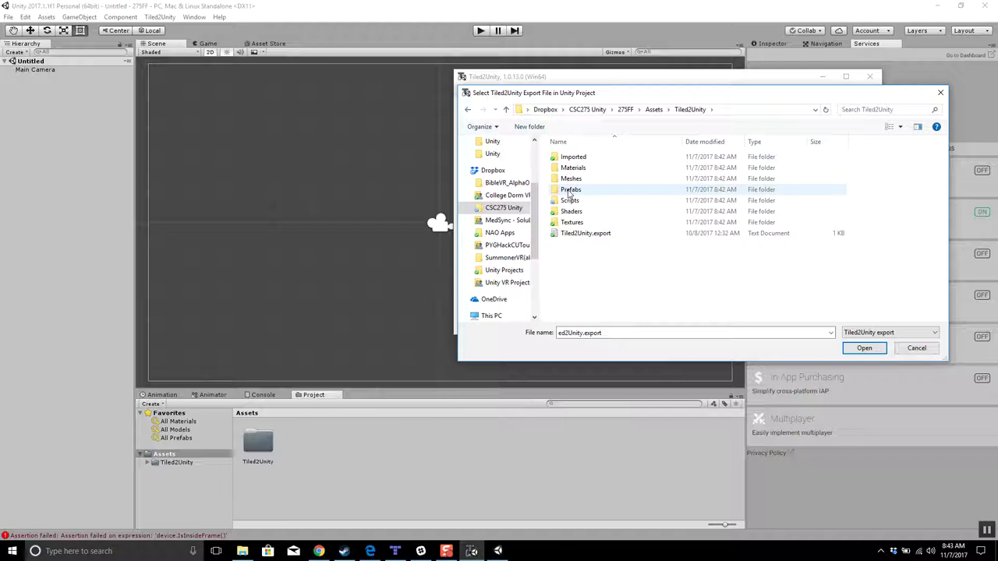
double_click(568, 190)
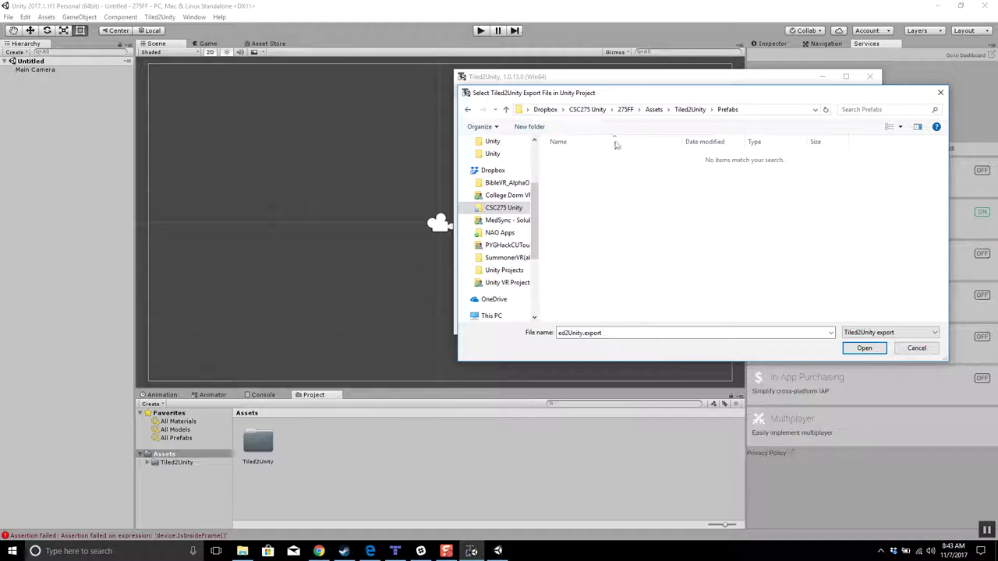
left_click(689, 109)
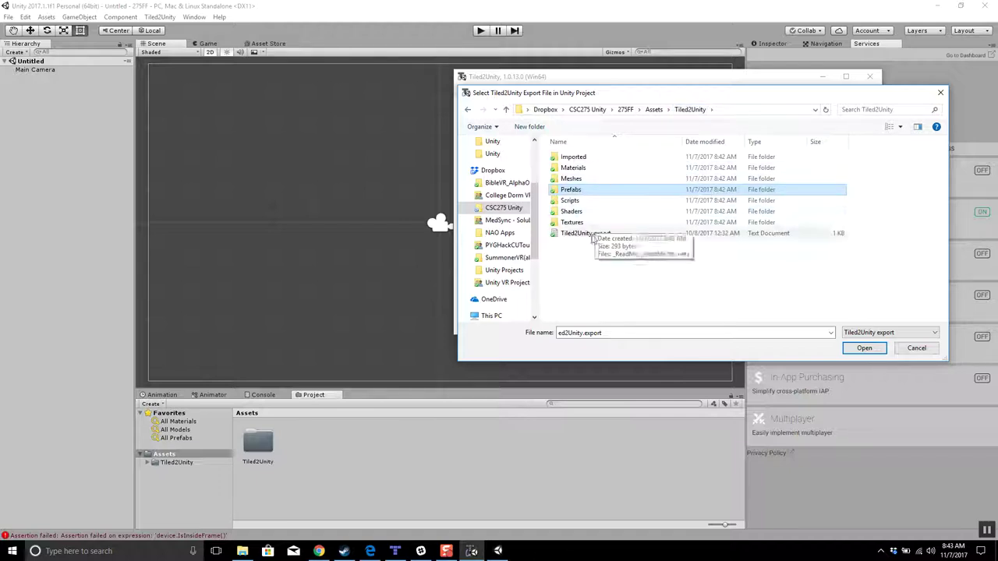
left_click(581, 234)
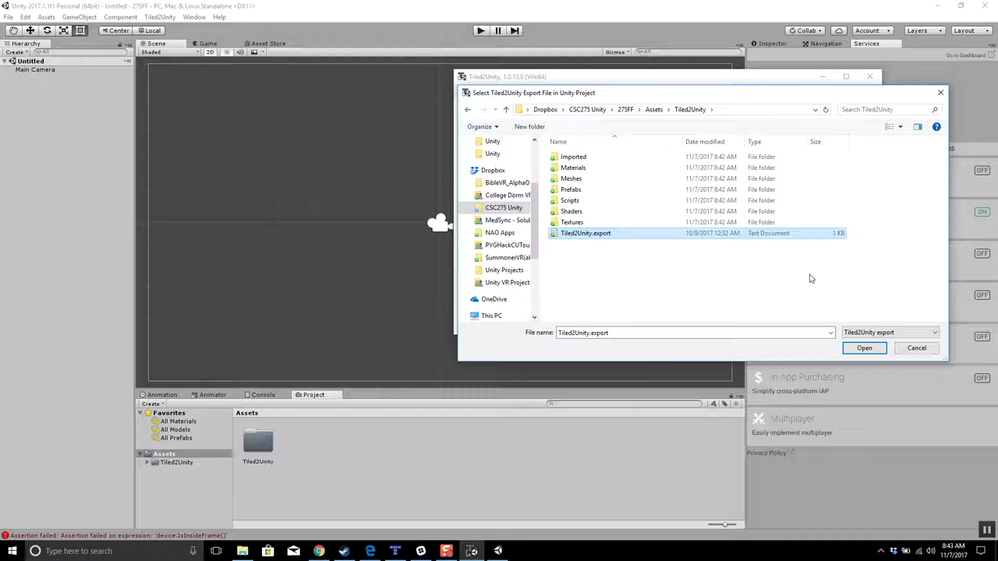
left_click(864, 348)
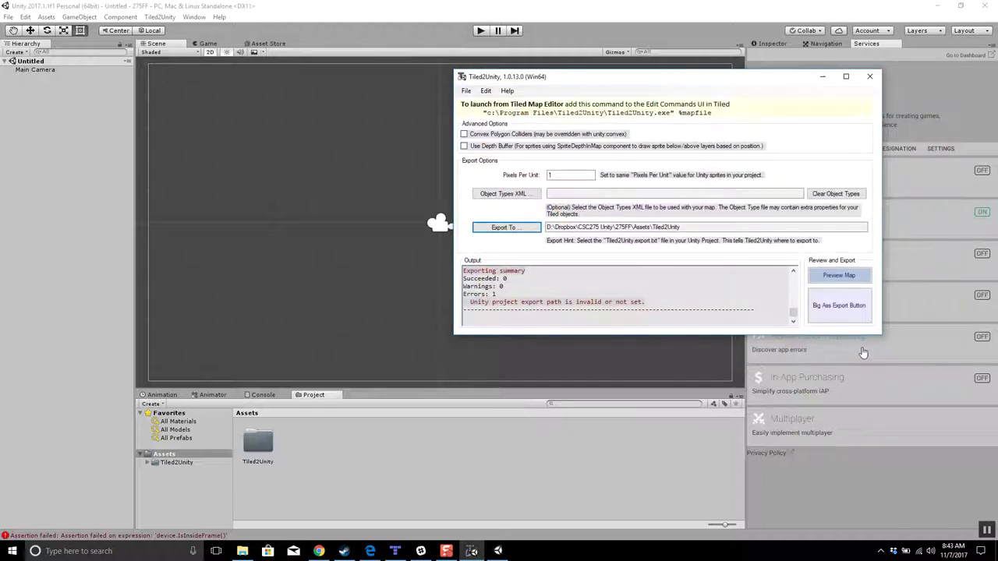
left_click(830, 313)
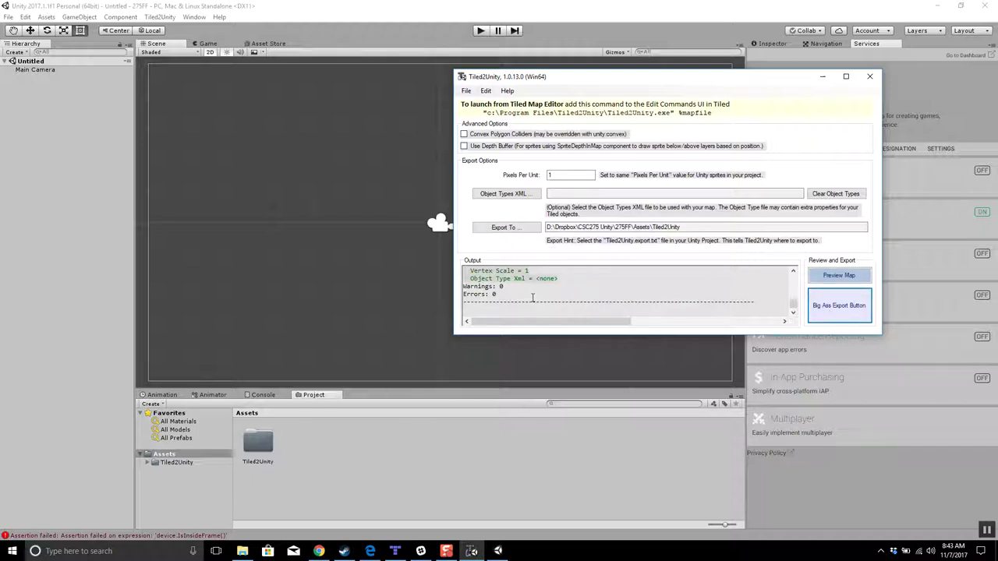
In Unity, add the gameMap prefab from the Tiled2Unity Prefabs folder to the scene.
left_click(419, 435)
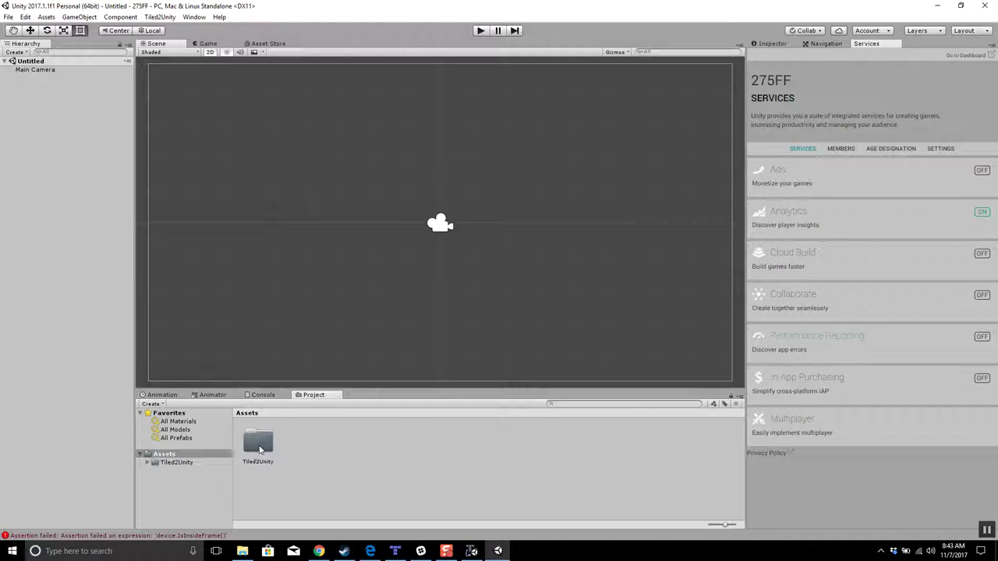
double_click(261, 449)
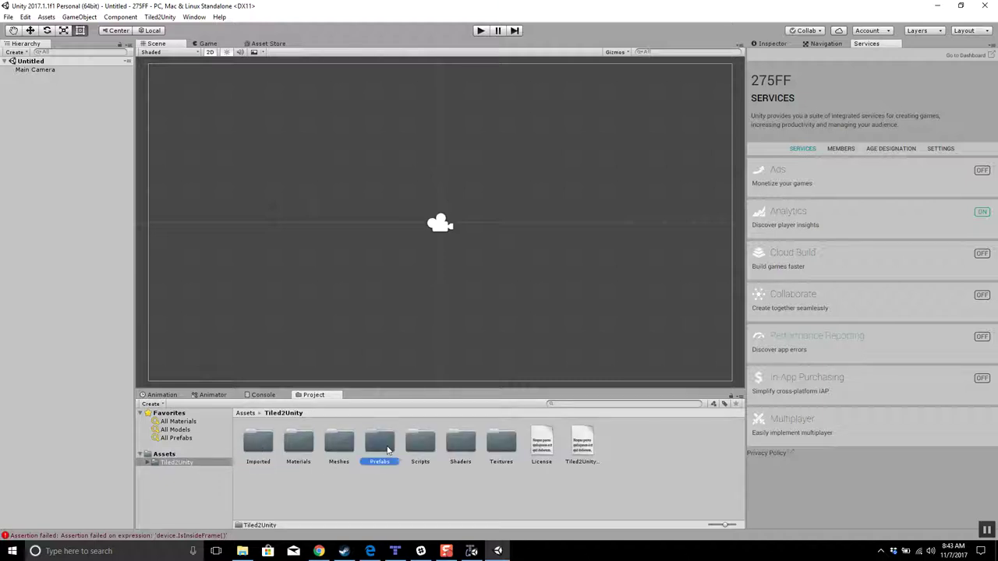
double_click(380, 444)
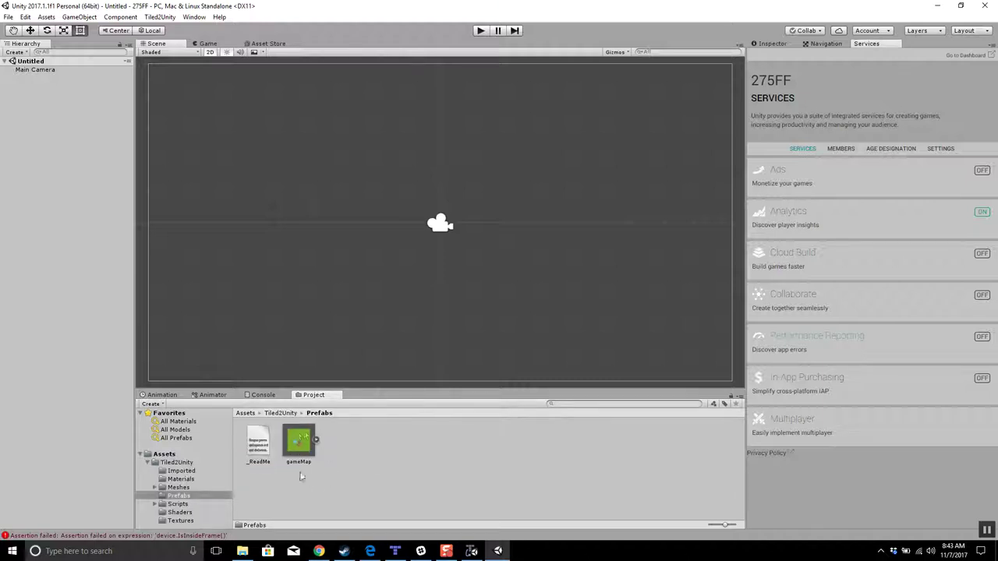
left_click_drag(298, 442, 199, 101)
scroll(311, 179, "up", 2)
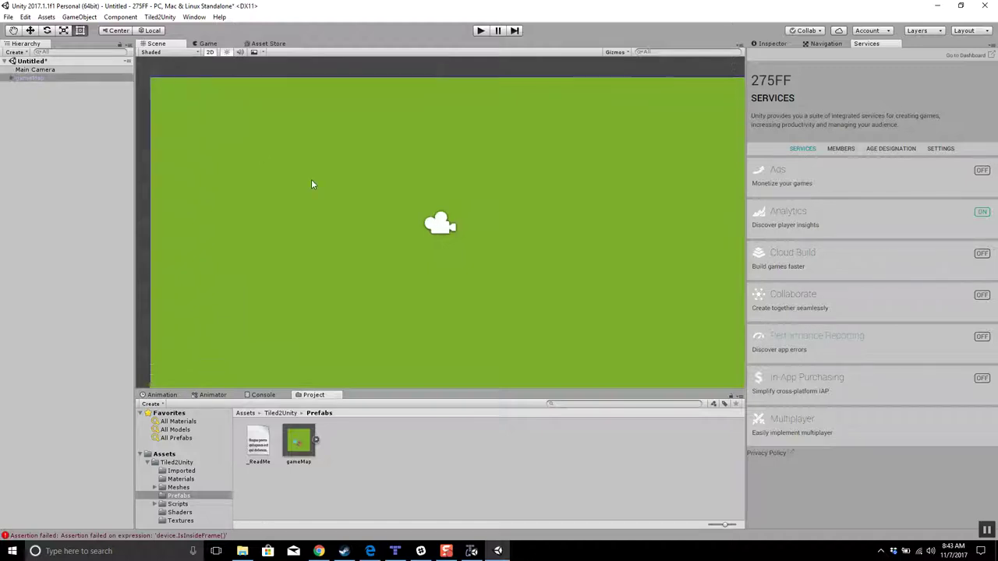
scroll(311, 184, "down", 4)
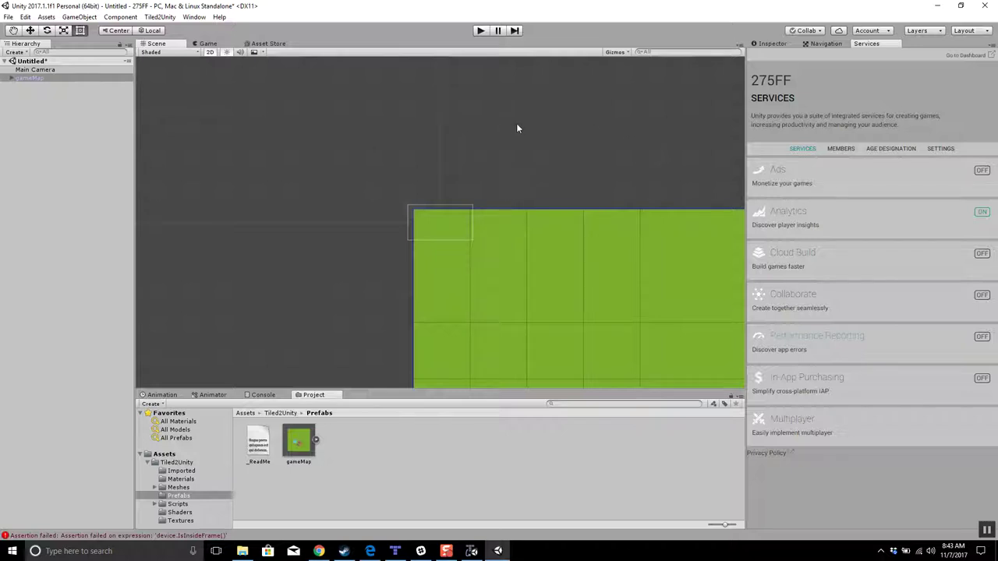
Set gameMap's X and Y scale to 0.0625 and move it over the camera to about X -32.7, Y 42.
left_click(770, 43)
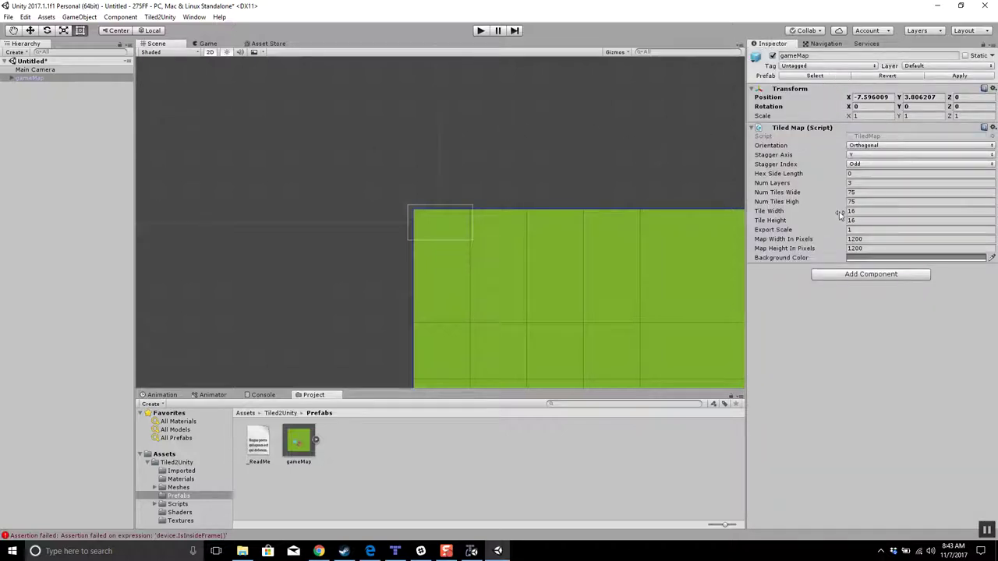
left_click(875, 115)
type("0.6")
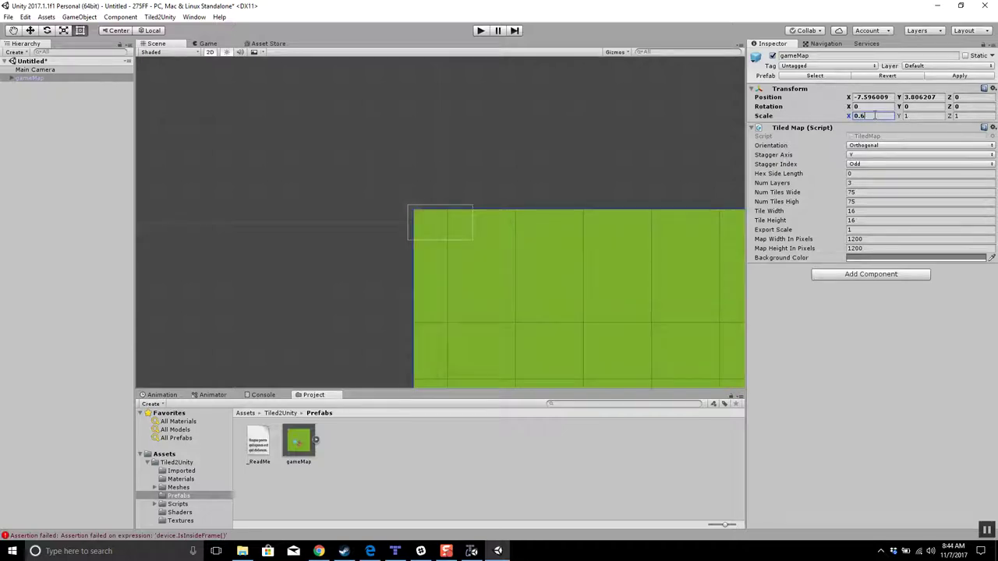
key("BackSpace")
type("0625")
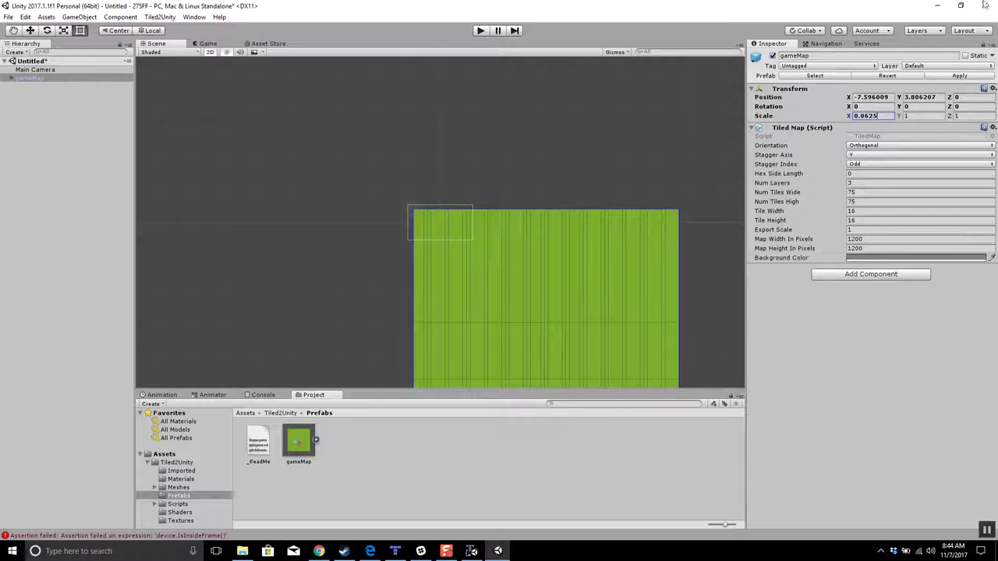
left_click(918, 117)
type("0")
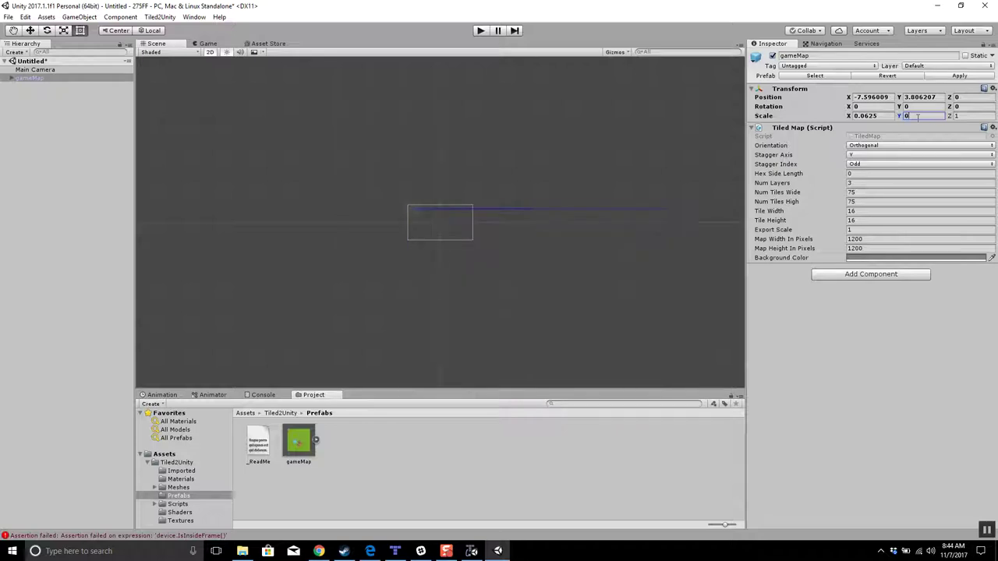
type(".0625")
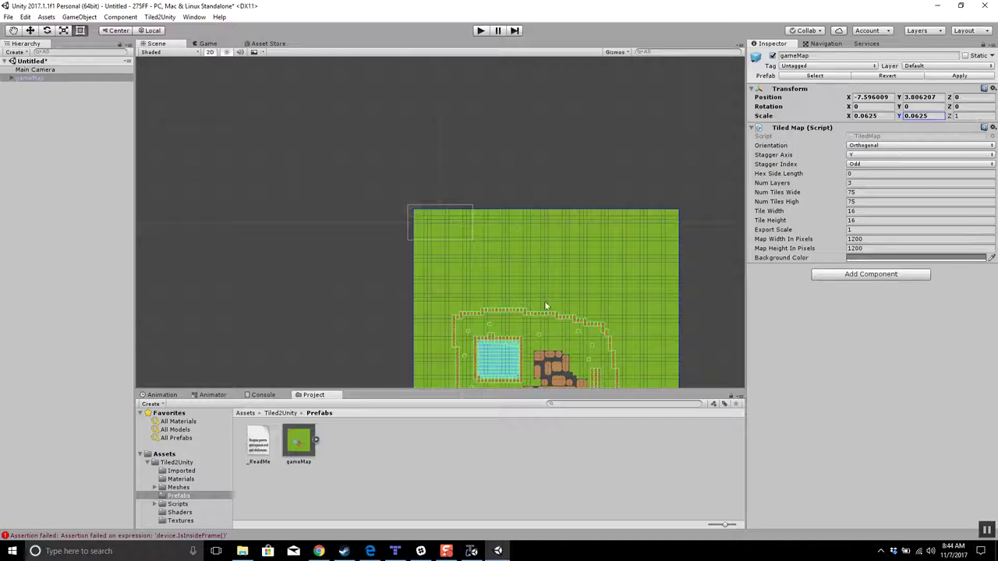
left_click(34, 30)
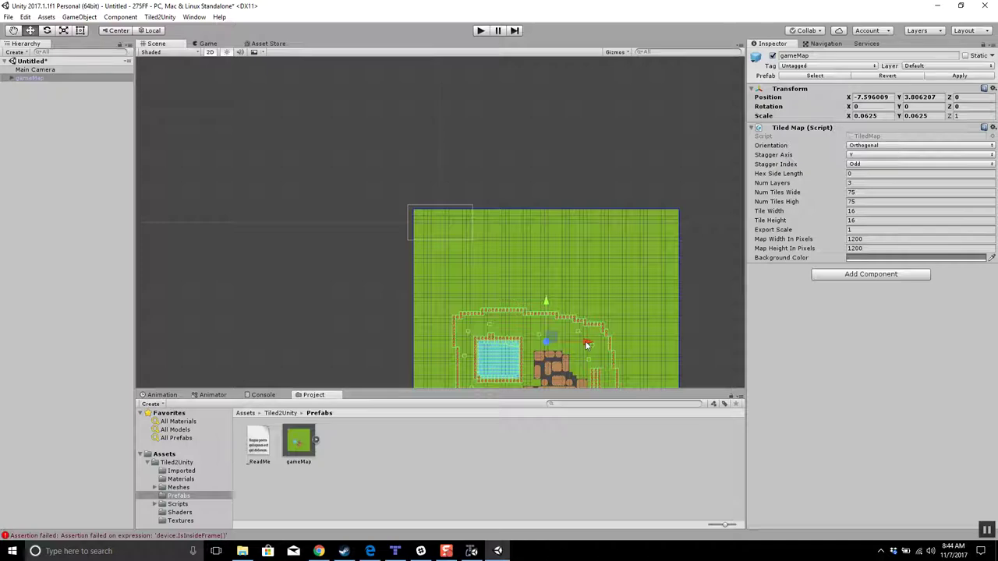
left_click_drag(585, 342, 453, 165)
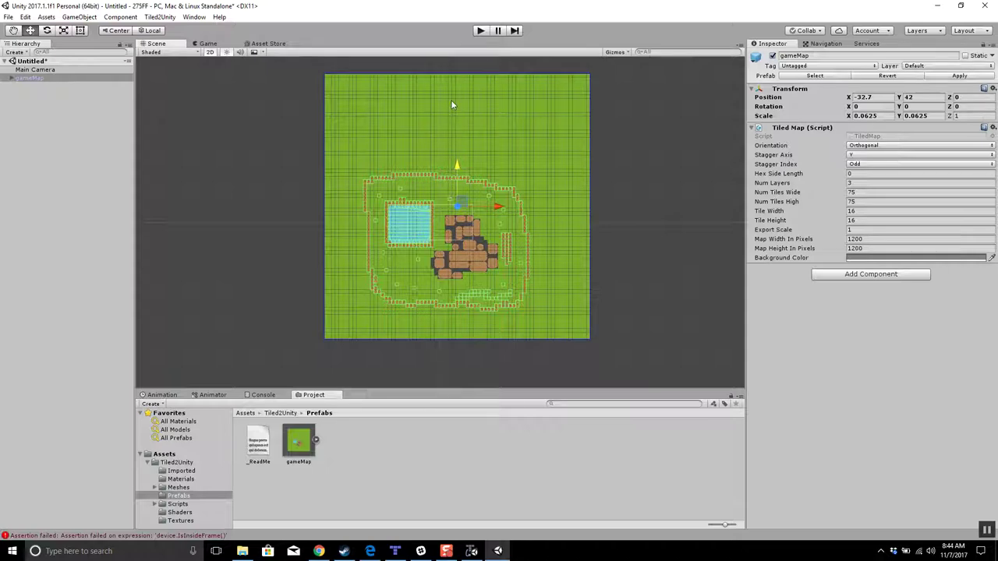
Run the game twice to check how the camera shows the map, stopping play mode each time.
left_click(479, 31)
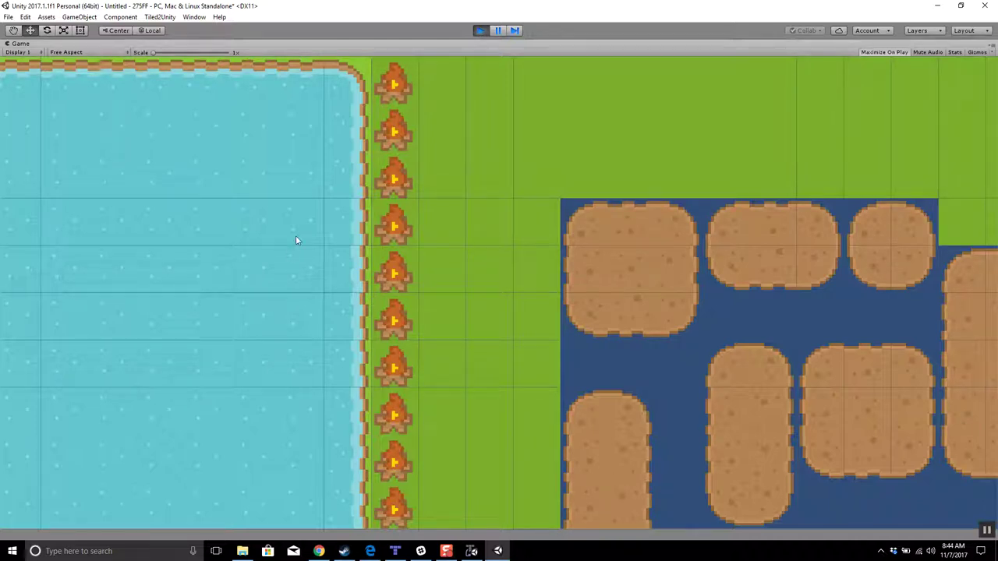
left_click(479, 31)
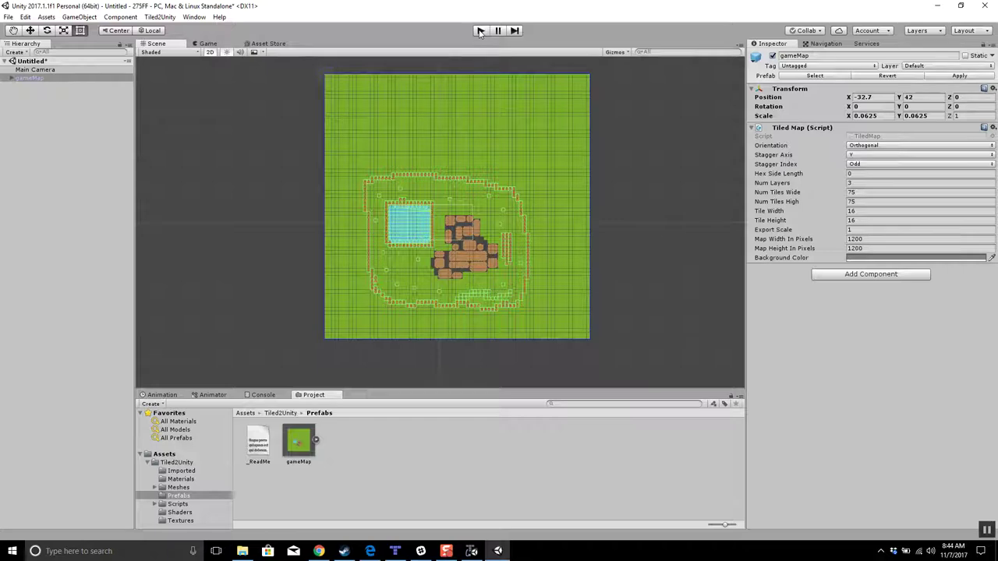
left_click(479, 31)
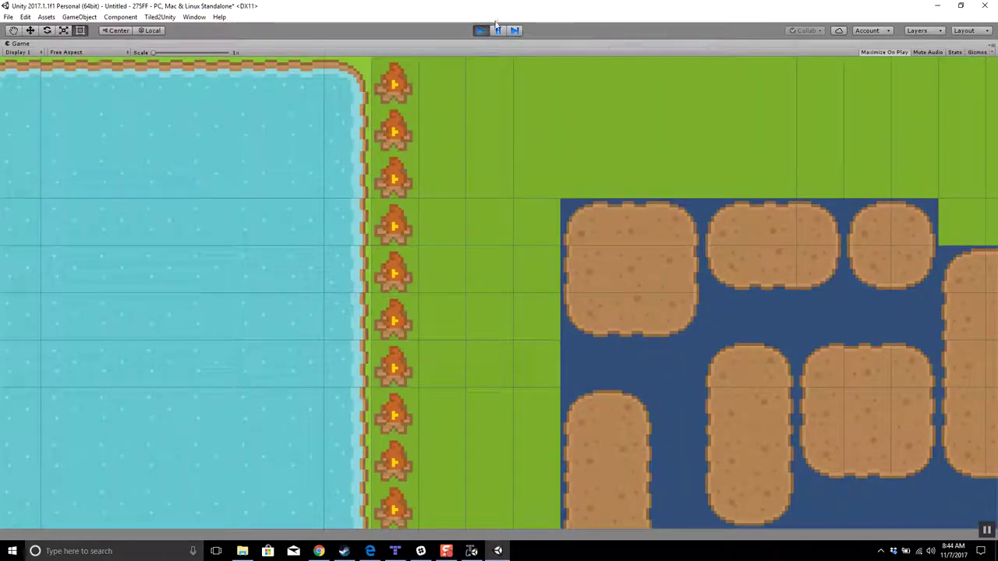
left_click(479, 30)
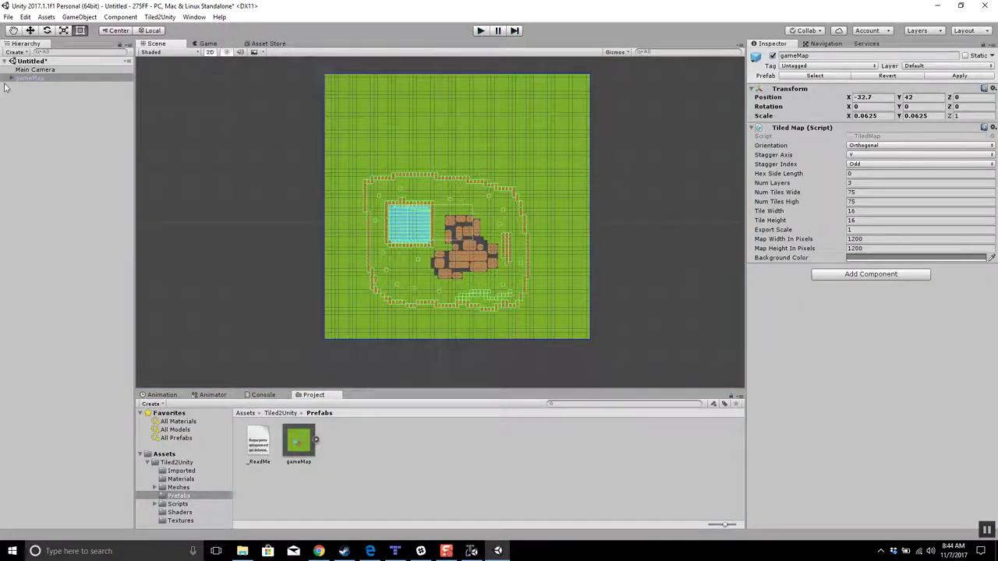
Inspect gameMap's layers and the Collision object, and disable the Mesh Renderer of roguelikeSheet_transparent under Collision Layer.
left_click(10, 78)
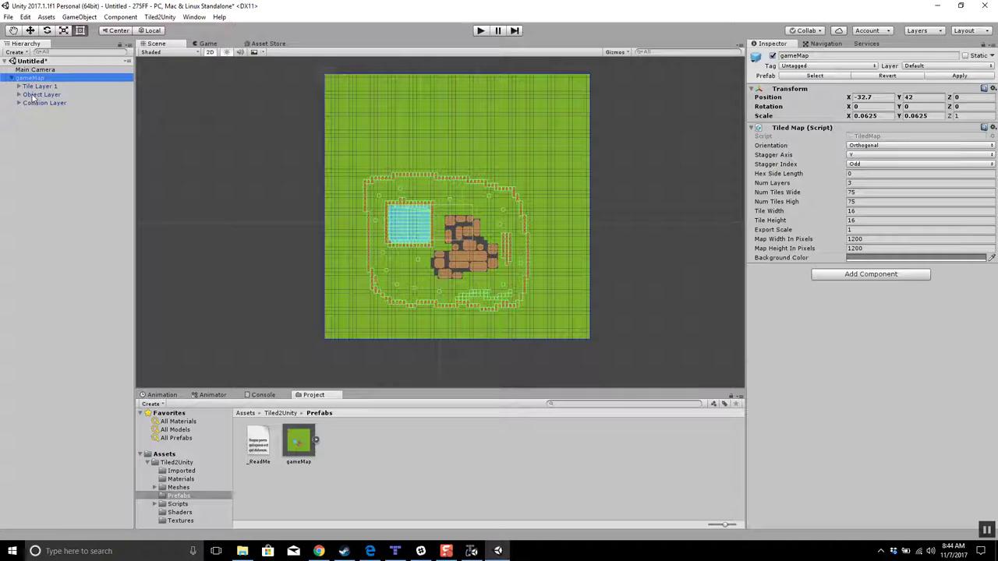
left_click(35, 94)
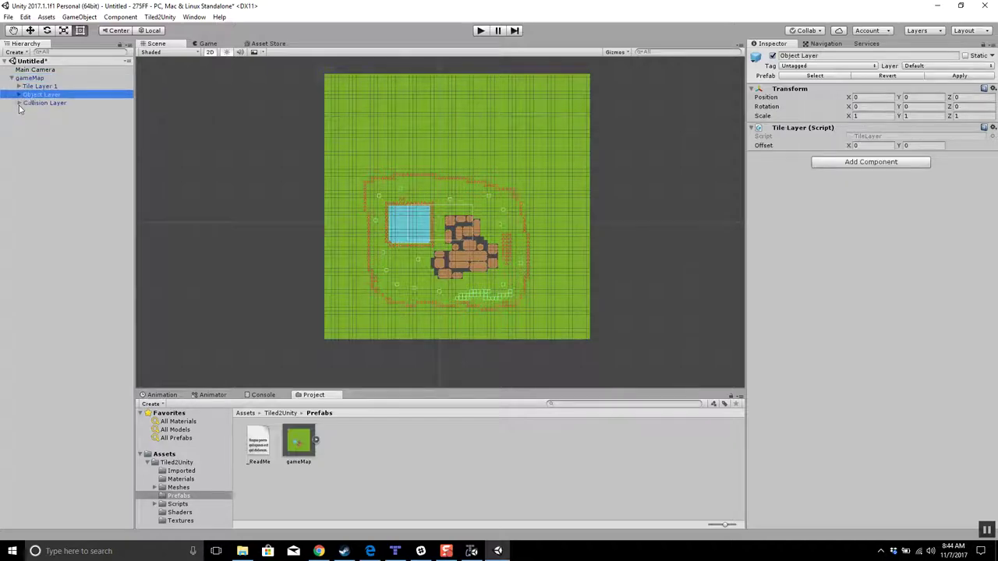
left_click(19, 103)
left_click(39, 104)
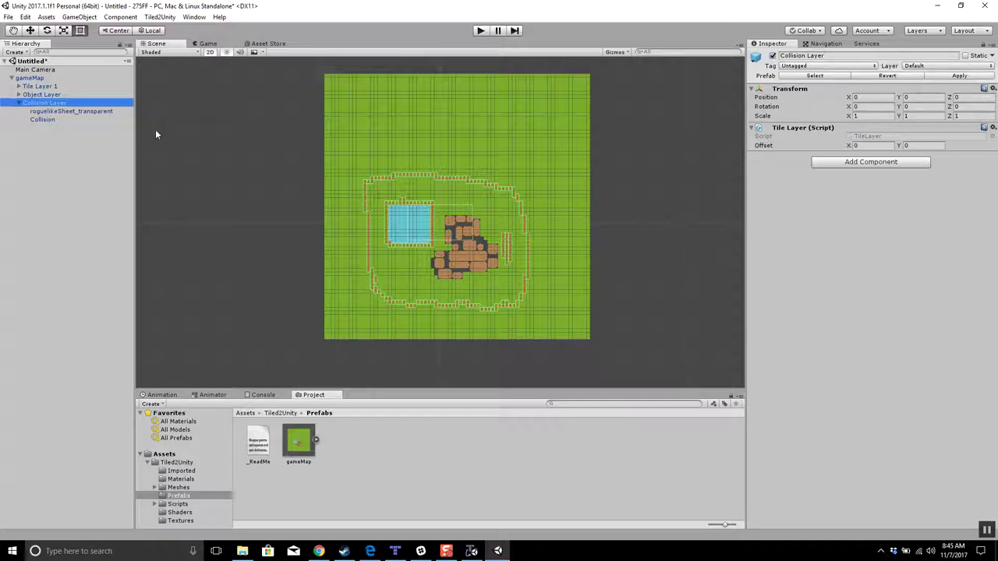
left_click(42, 119)
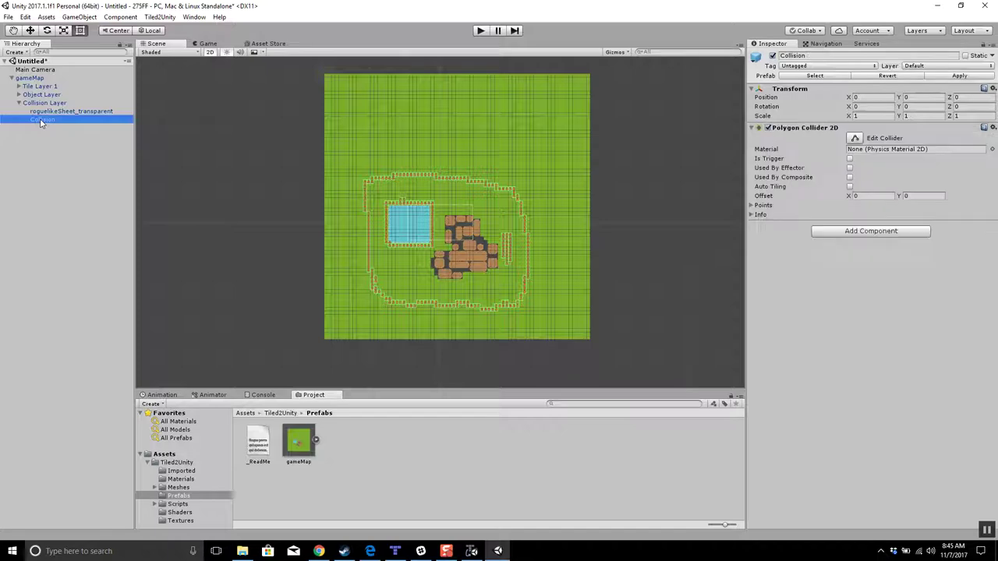
left_click_drag(41, 122, 39, 111)
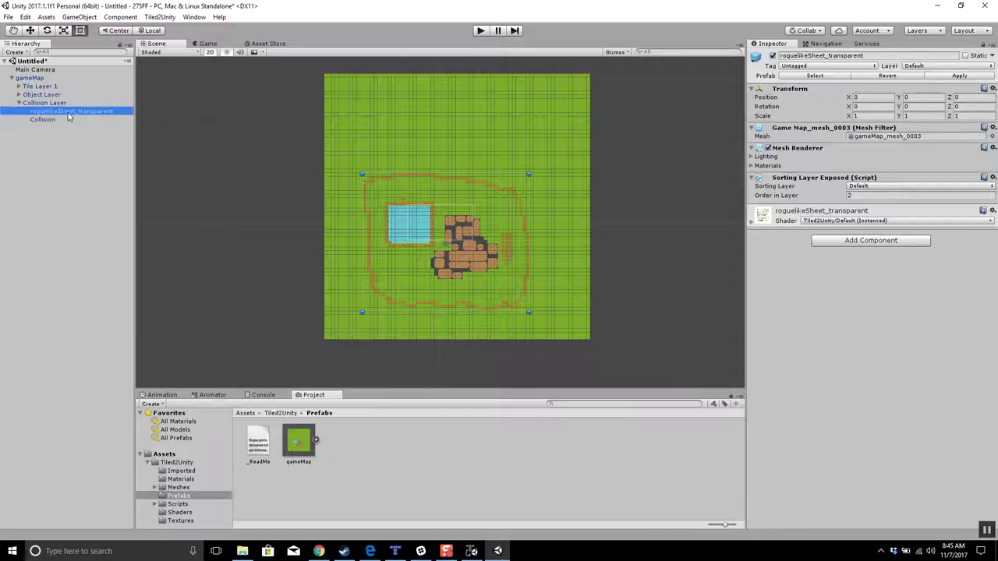
left_click(768, 148)
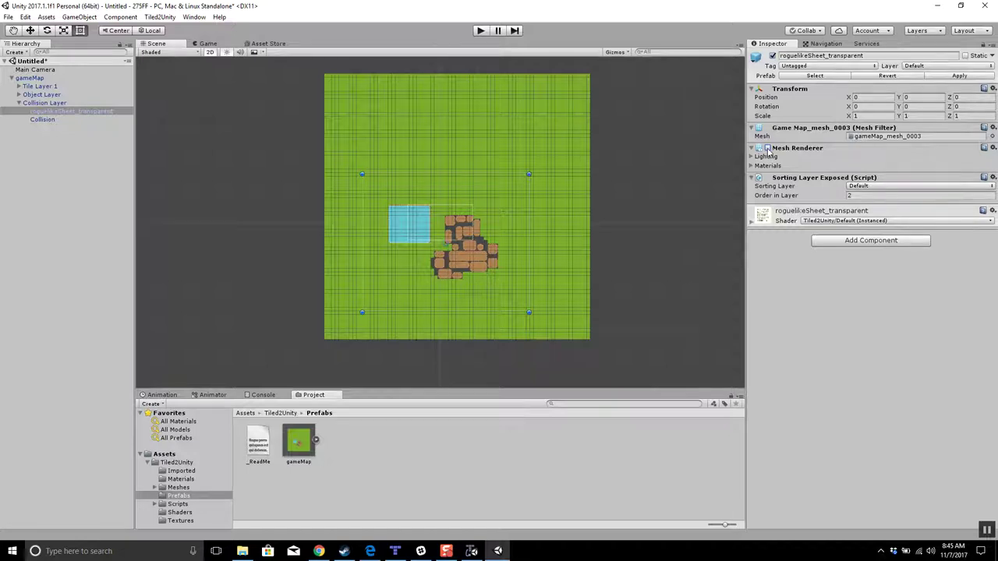
Enable the Mesh Renderer of roguelikeSheet_transparent, and switch the whole Collision Layer object off and back on.
left_click(767, 148)
left_click(35, 103)
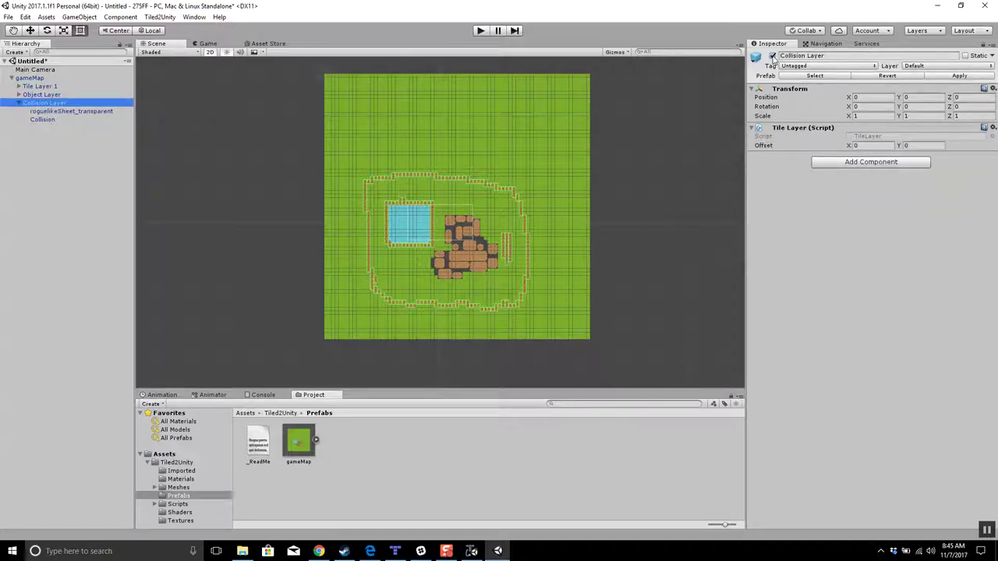
left_click(772, 56)
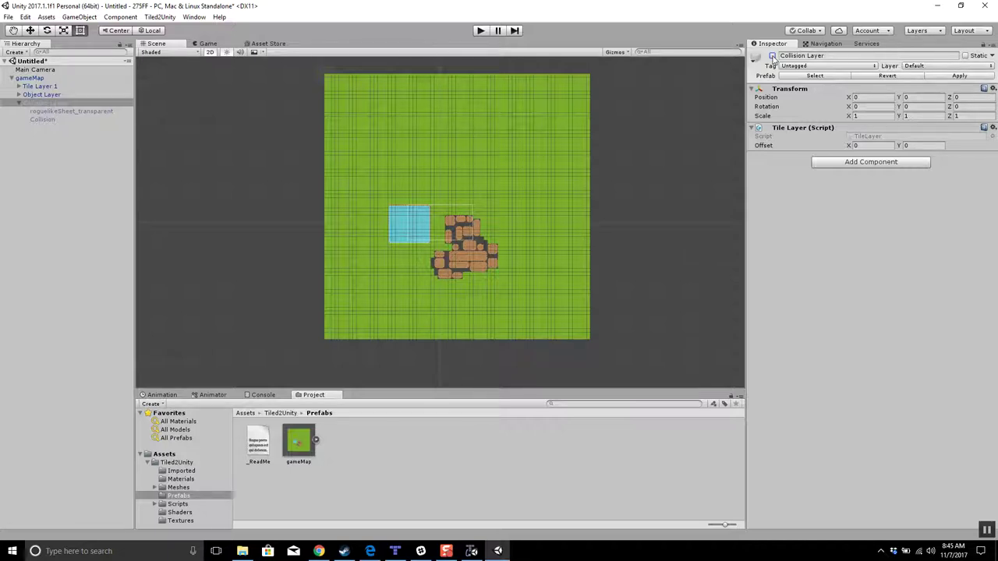
left_click(771, 56)
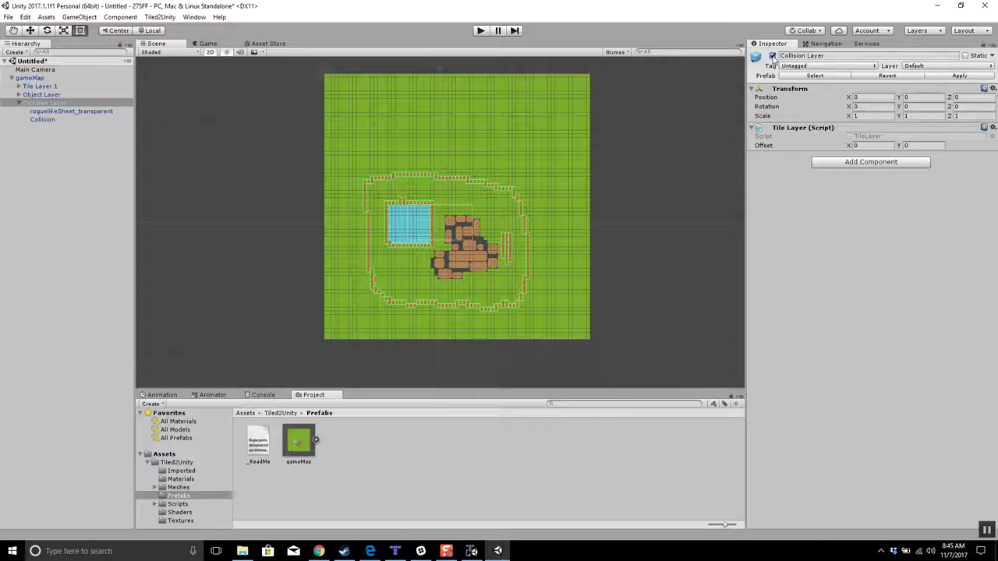
Toggle the Mesh Renderer of roguelikeSheet_transparent off and on, and inspect the Collision object's Polygon Collider 2D.
left_click(81, 111)
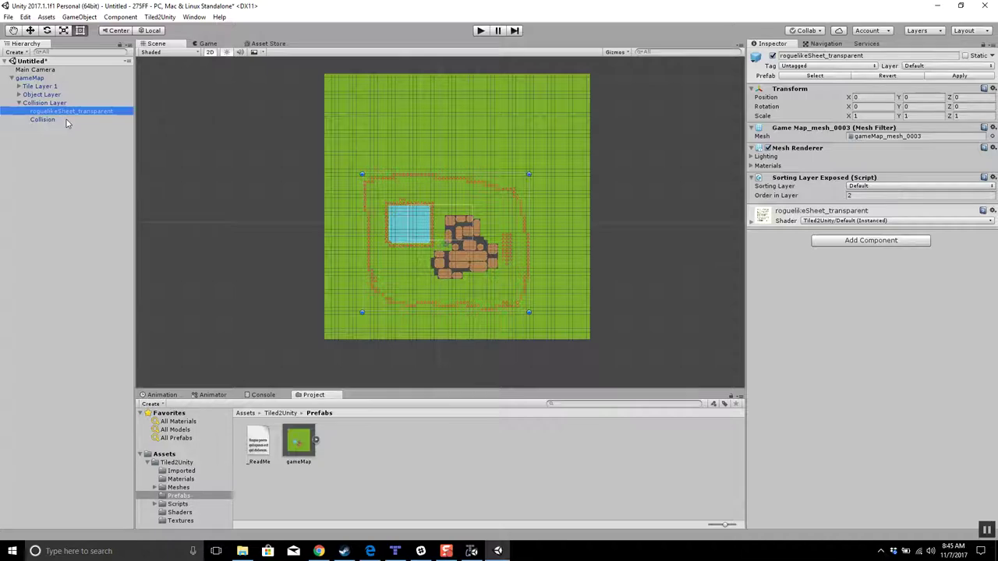
left_click(767, 149)
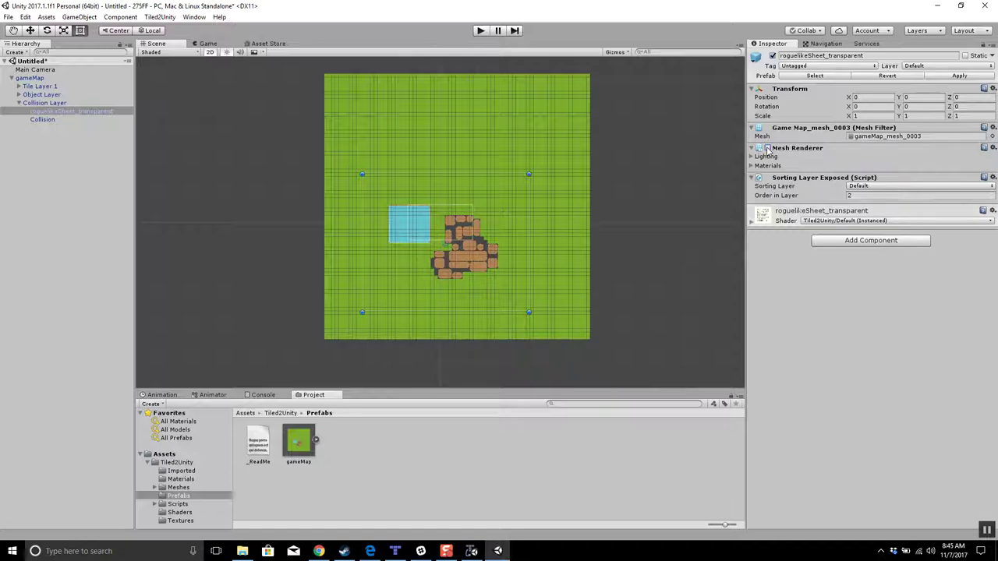
left_click(768, 149)
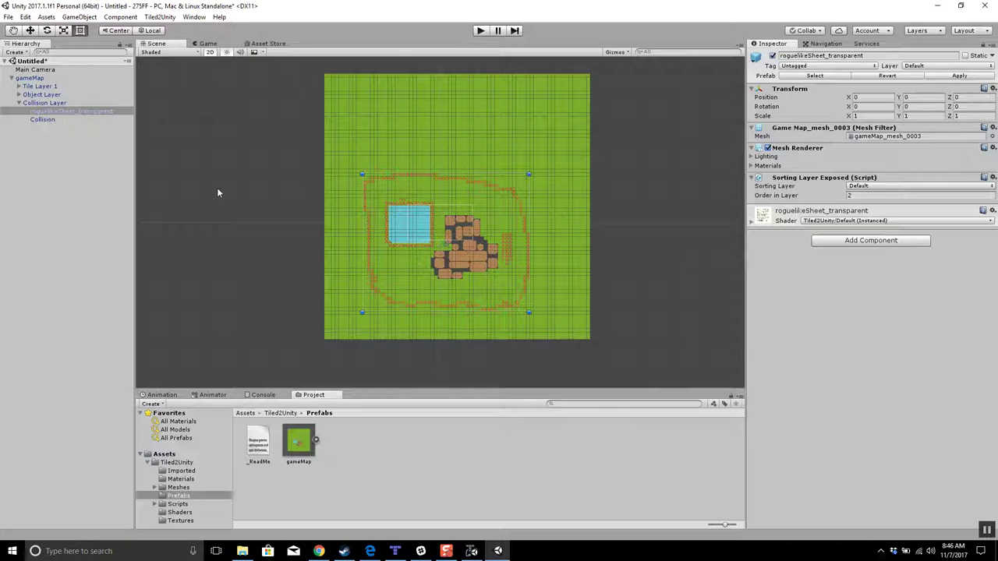
left_click(45, 120)
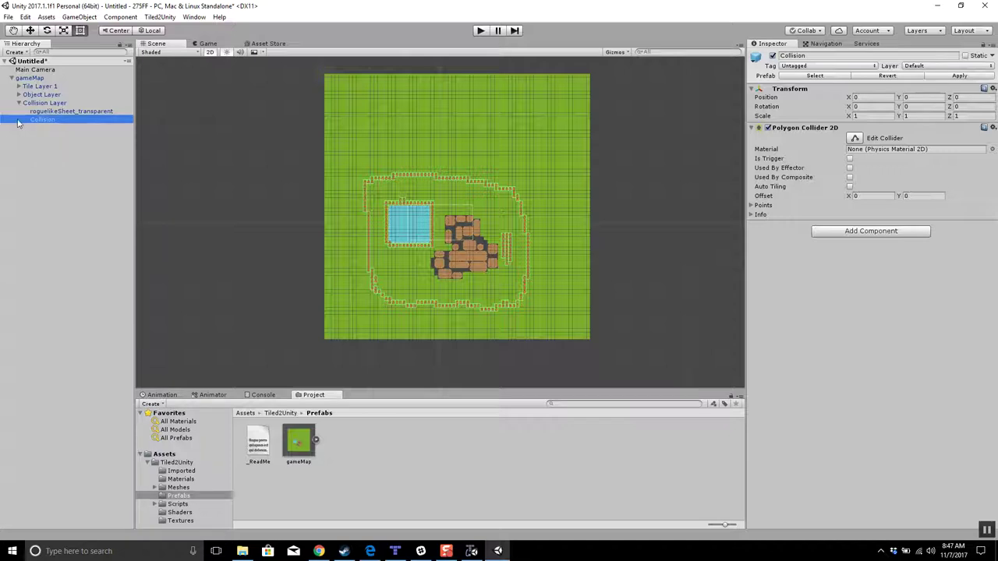
Go up from the Prefabs folder to the project's root Assets folder.
left_click(392, 453)
left_click(281, 413)
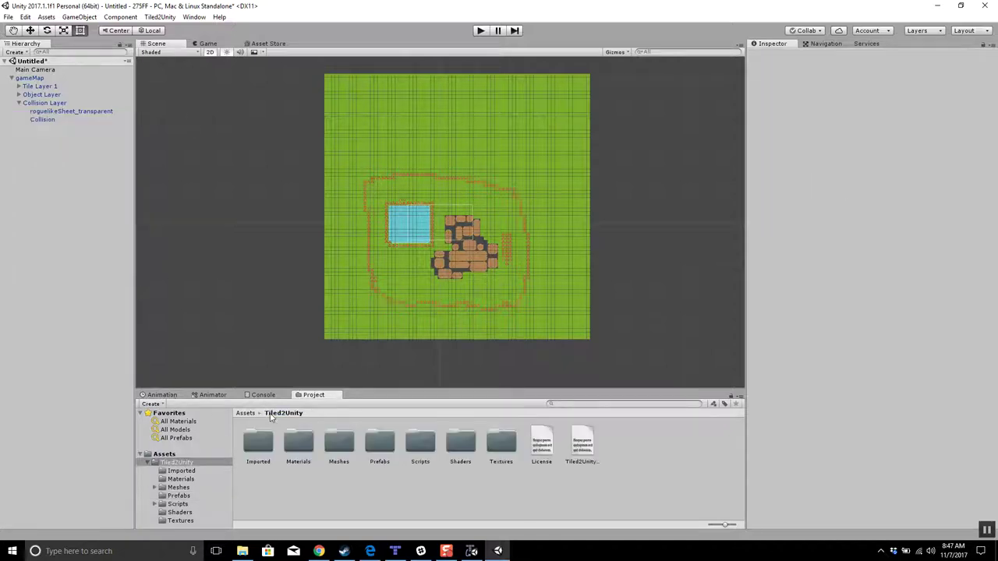
left_click(247, 414)
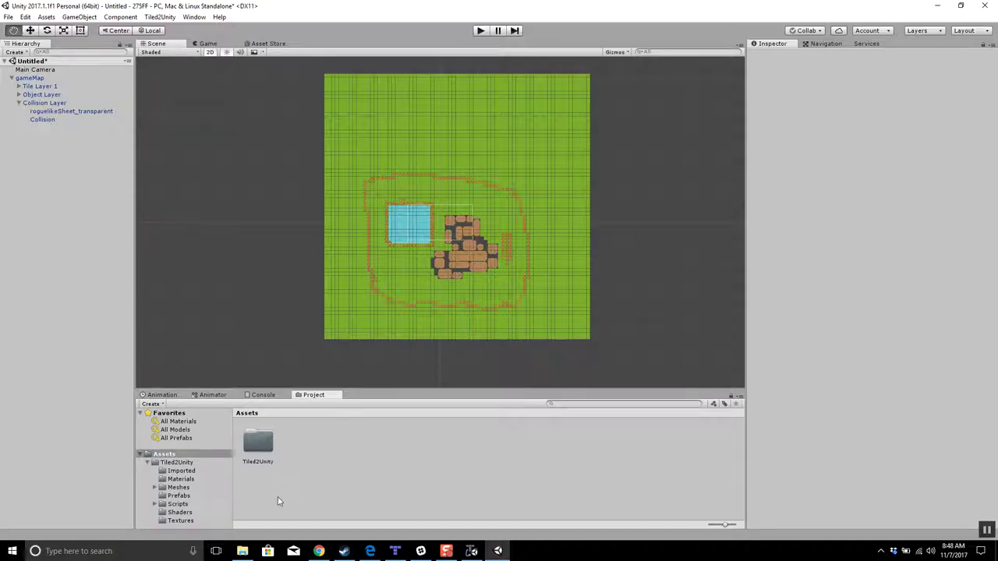
key("alt+Tab")
key("alt+Tab")
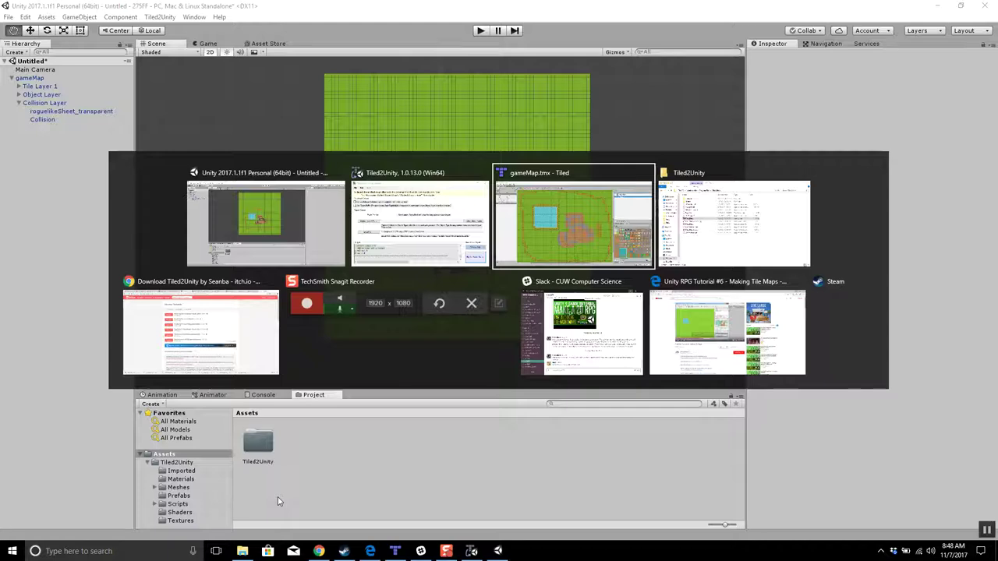
key("alt+Tab")
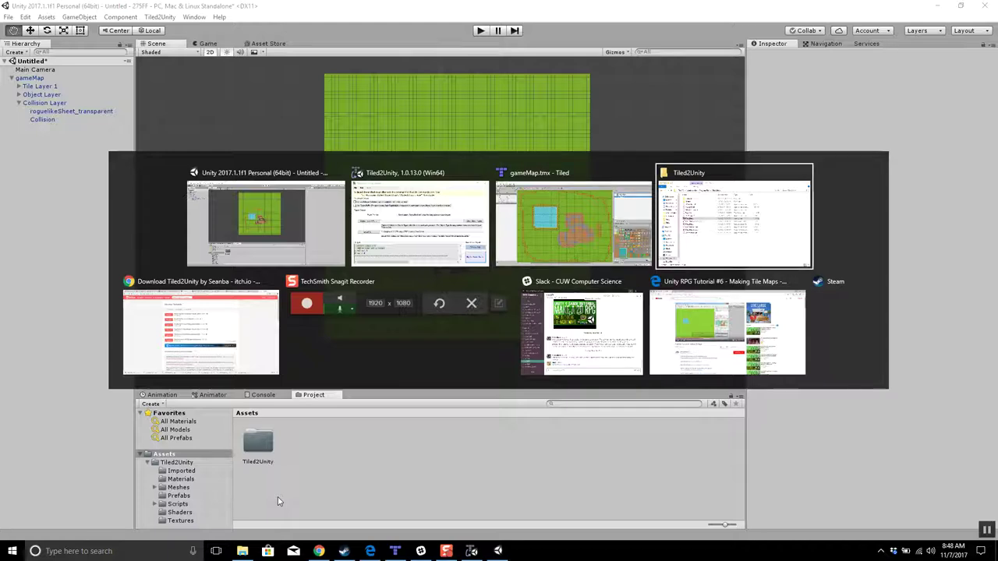
key("alt+Tab")
key("alt+Tab")
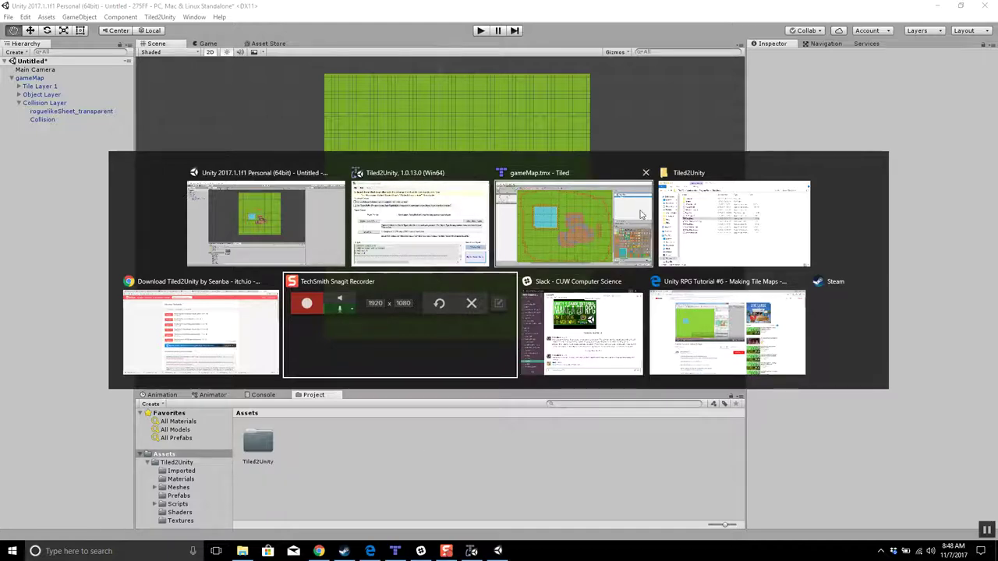
key("Escape")
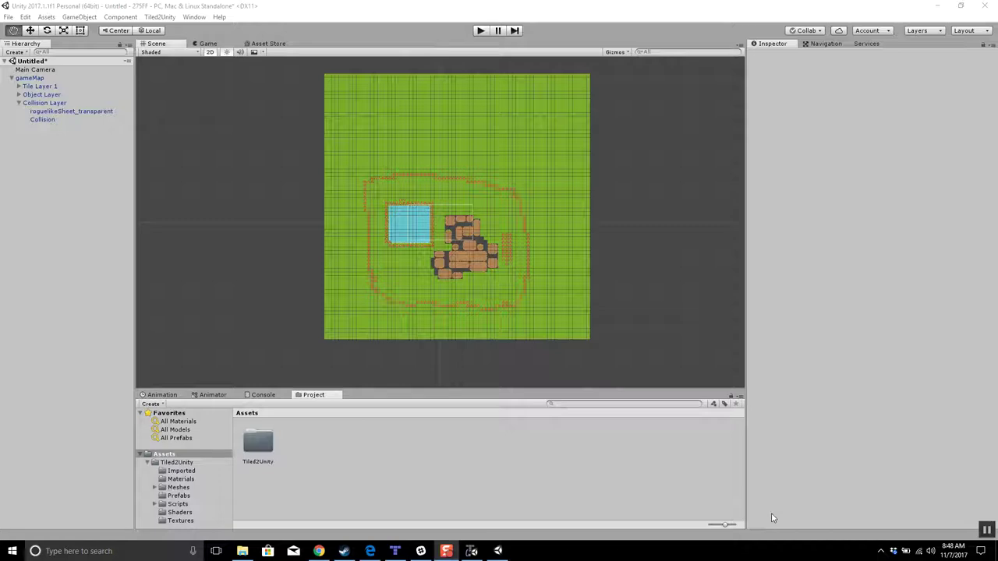
Switch to the Chrome window showing the Tiled2Unity download page.
key("alt+Tab")
key("alt+Tab")
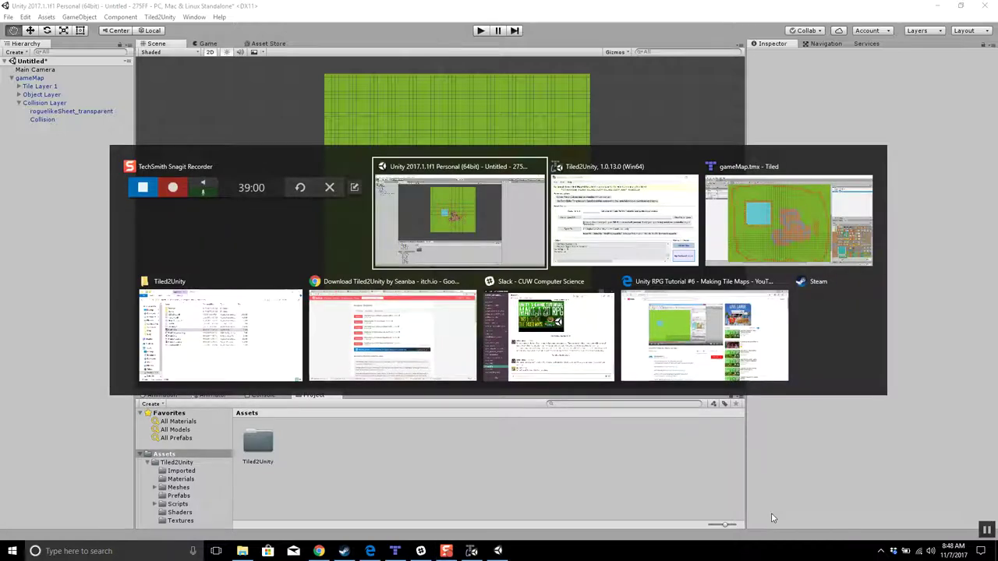
key("alt+Tab")
key("alt+Tab")
key("alt+Tab")
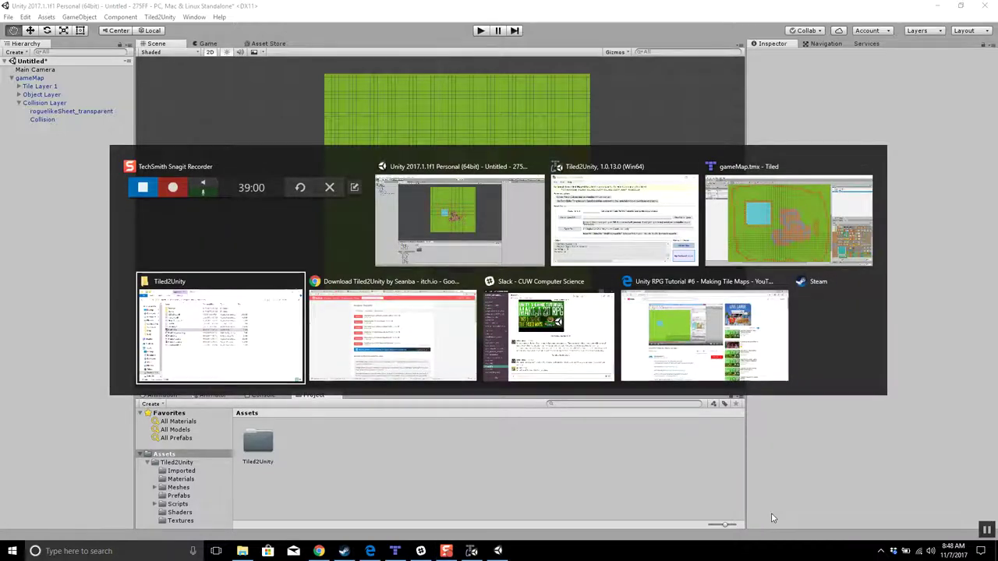
key("alt+Tab")
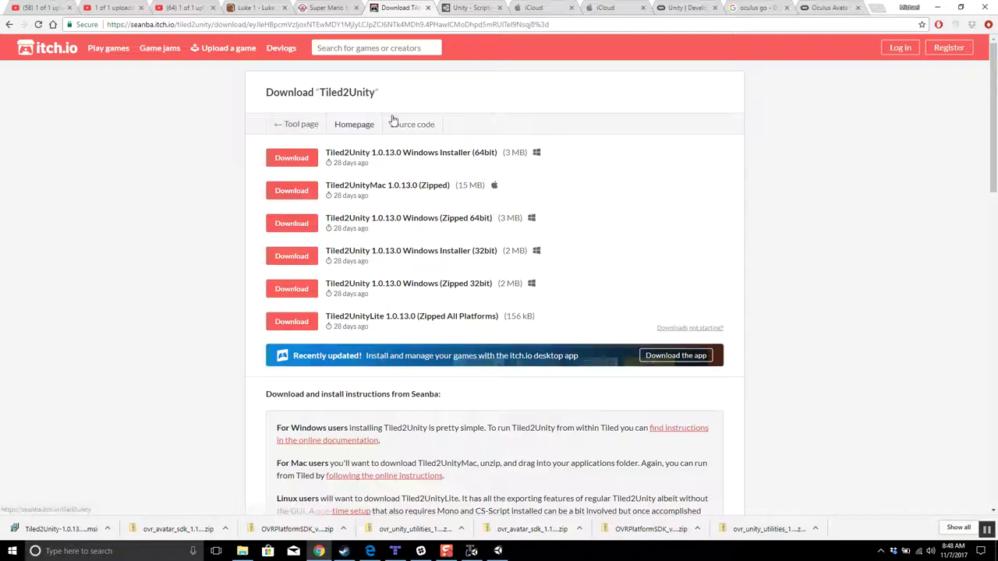
Search the web for "player 2d tileset" and open the 2D - RPG Tiles result on OpenGameArt.org.
left_click(579, 25)
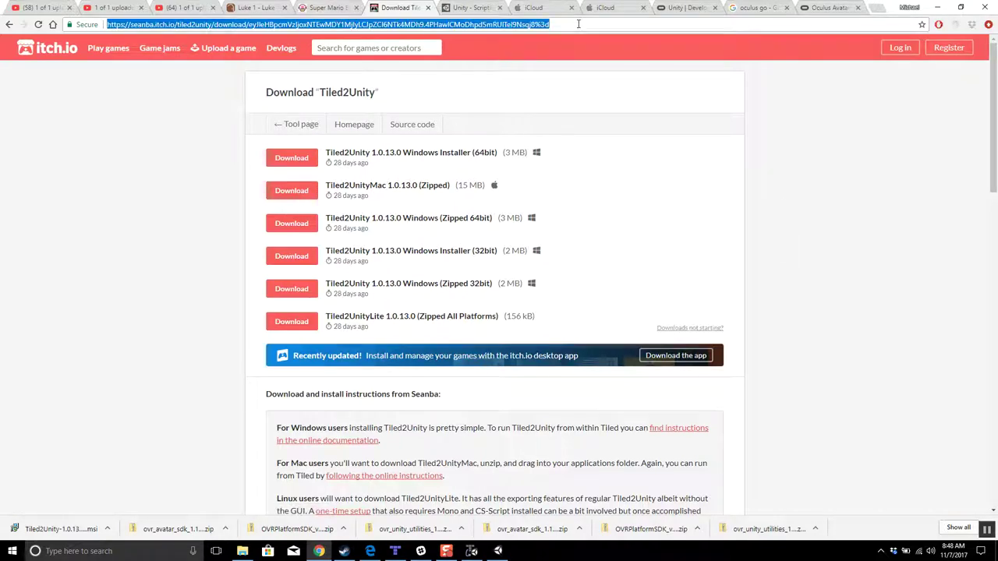
type("player t")
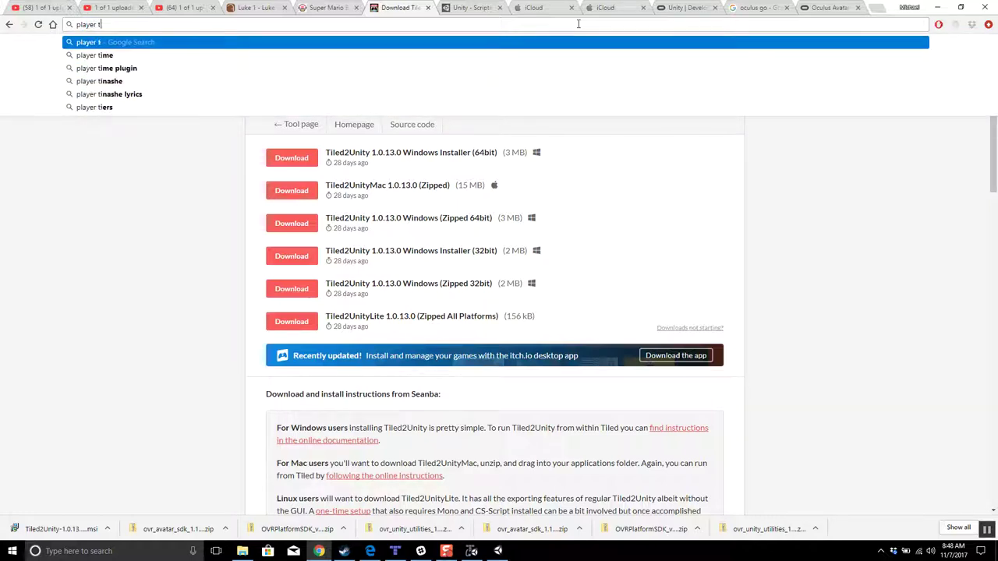
key("BackSpace")
type("2d tile")
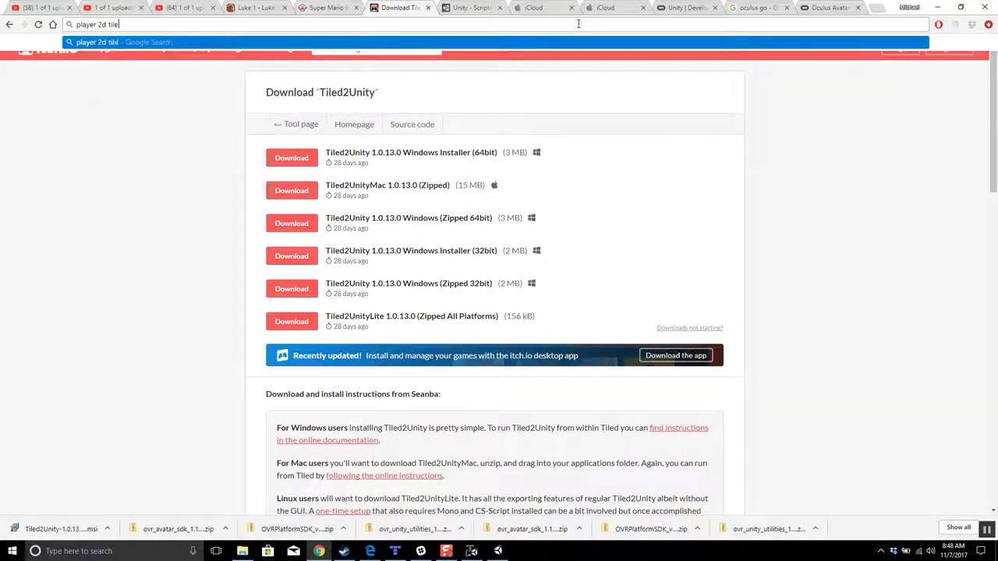
type("set")
key("Return")
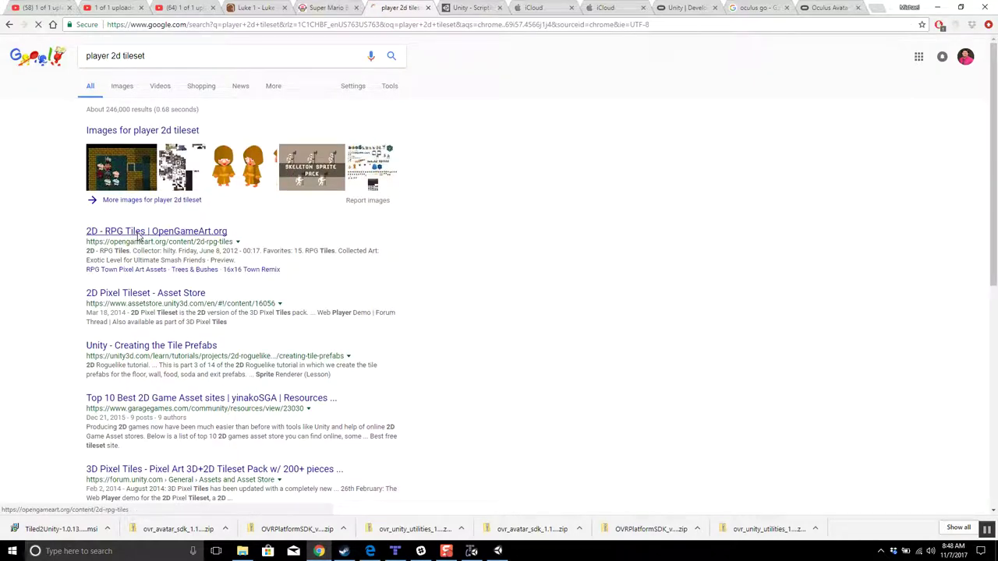
left_click(141, 236)
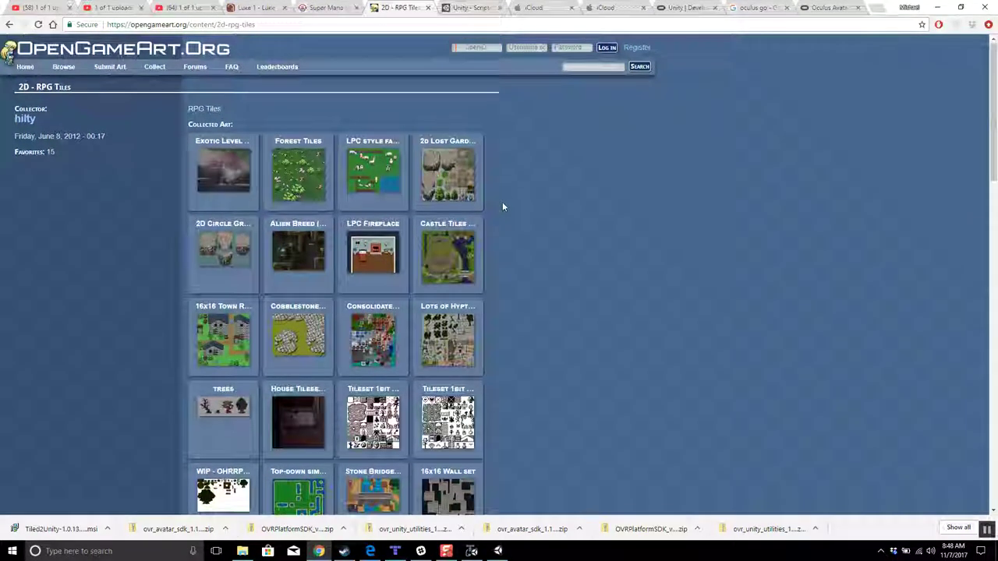
Browse the RPG tiles collection for a character sprite sheet and open the Nora World View Sprites page.
scroll(502, 207, "down", 1)
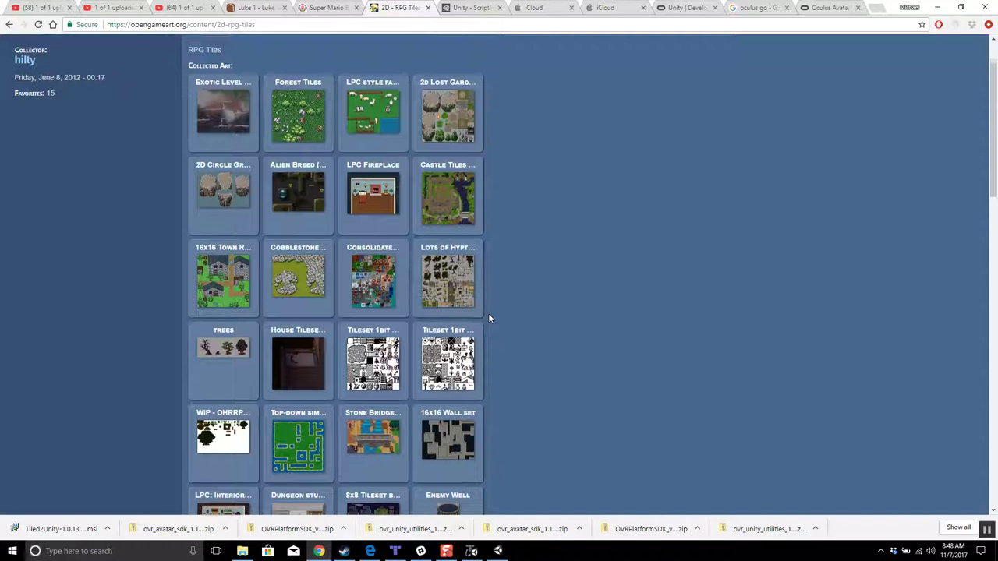
scroll(487, 316, "down", 2)
scroll(430, 341, "down", 4)
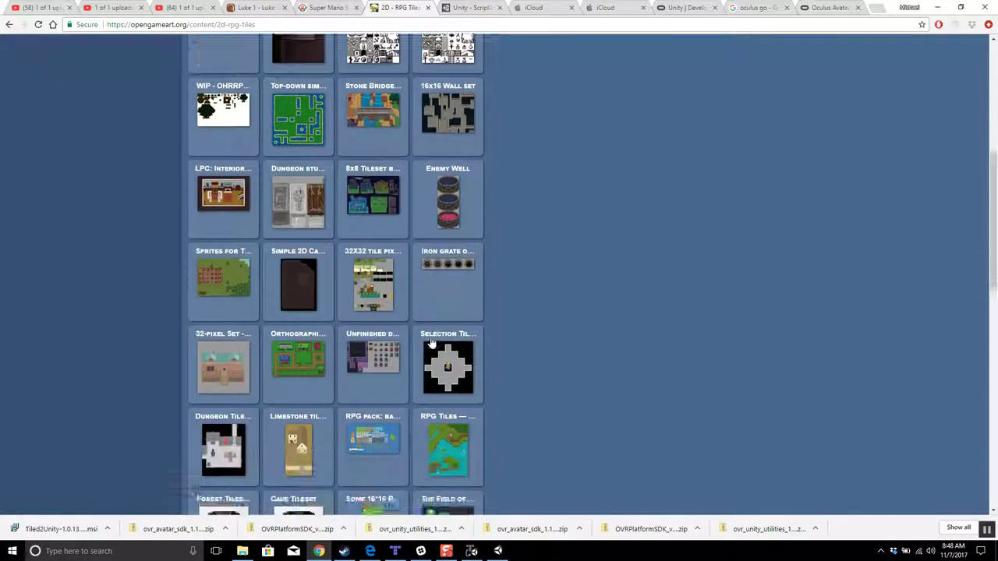
scroll(430, 340, "down", 2)
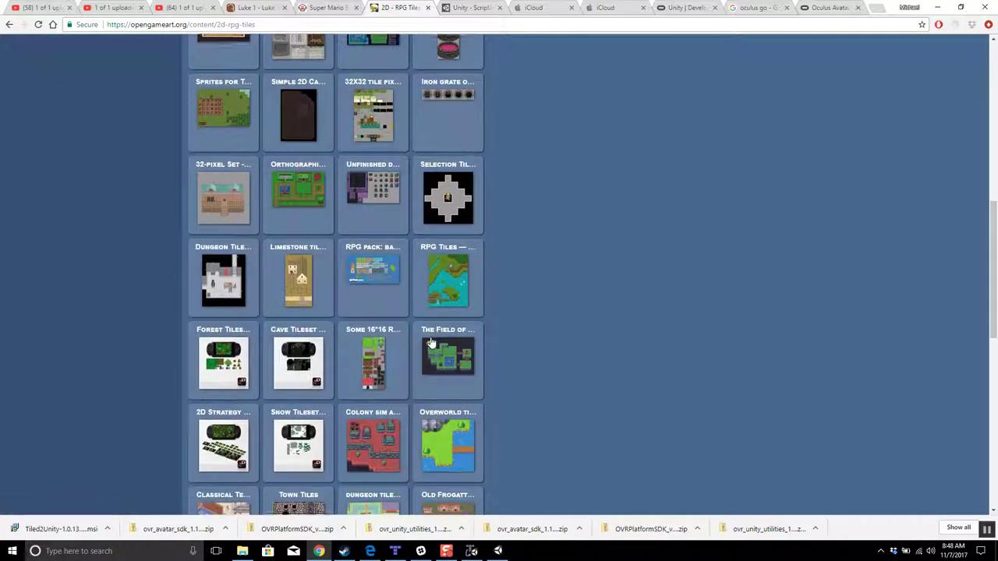
scroll(431, 341, "down", 2)
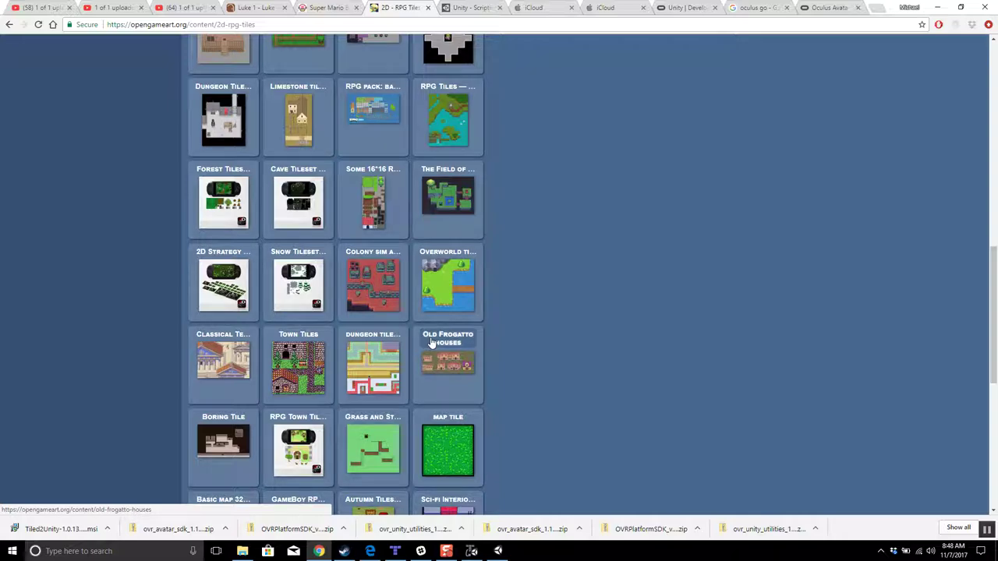
scroll(431, 342, "down", 6)
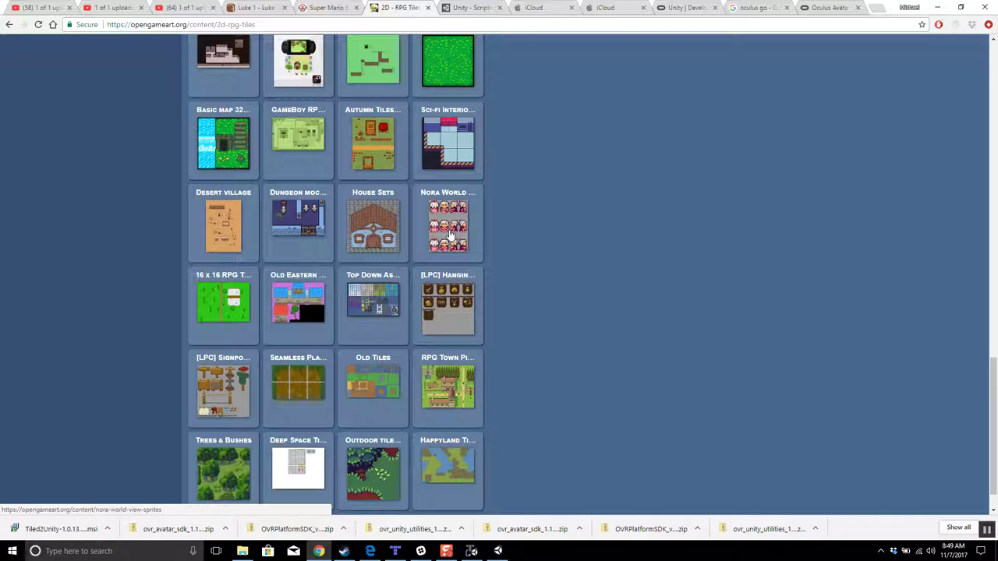
left_click(450, 233)
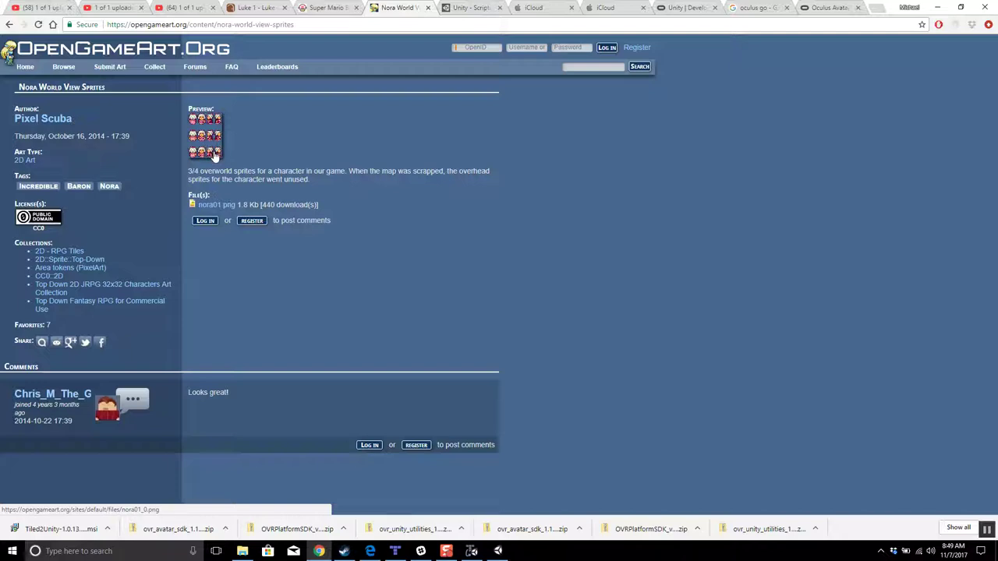
Return to the 2D - RPG Tiles collection and look through it for other player sprites.
left_click(9, 26)
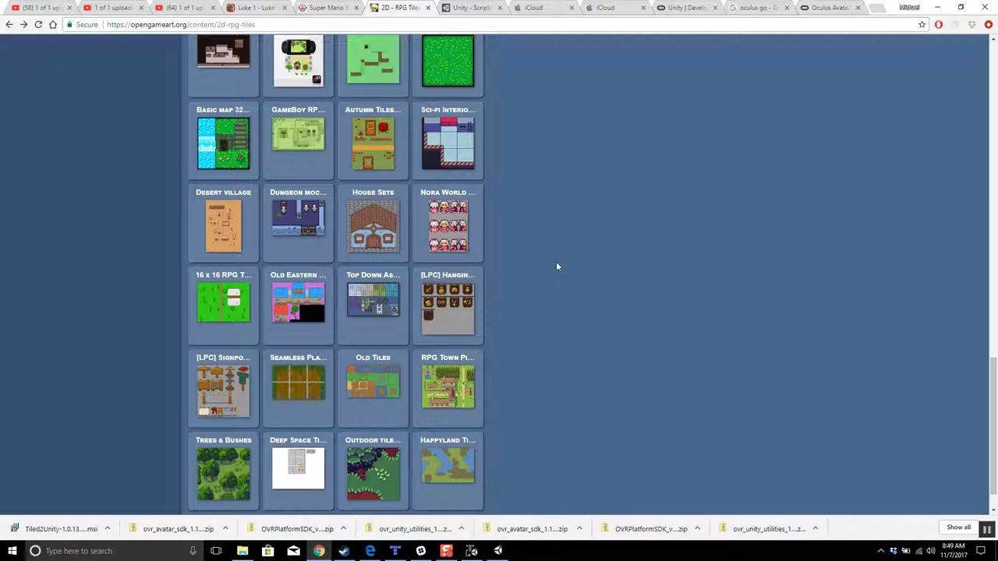
scroll(555, 266, "down", 1)
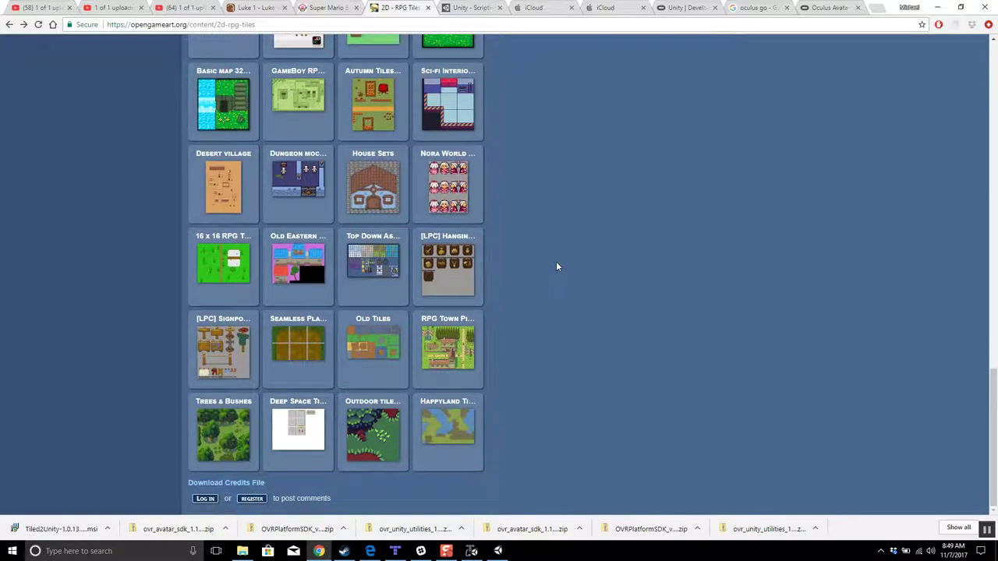
scroll(555, 266, "up", 3)
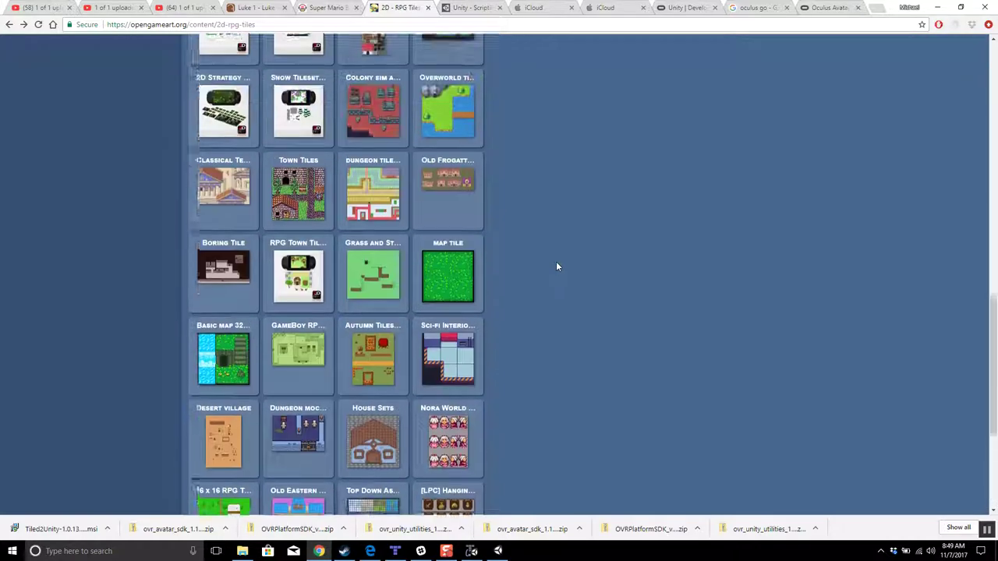
scroll(556, 266, "up", 3)
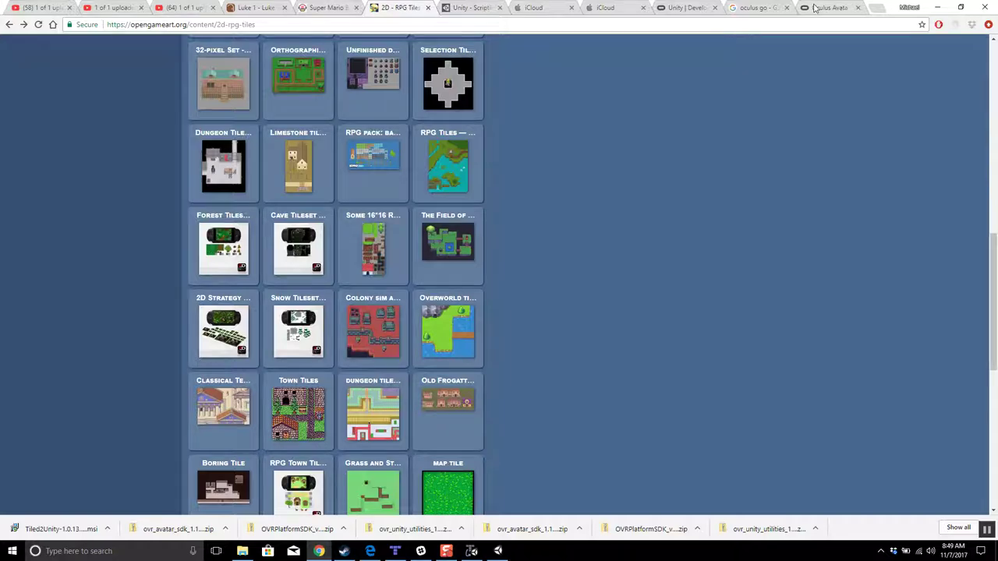
Search for "2d player tileset" in a new browser tab and open the 2D - RPG Tiles collection from the results.
left_click(876, 9)
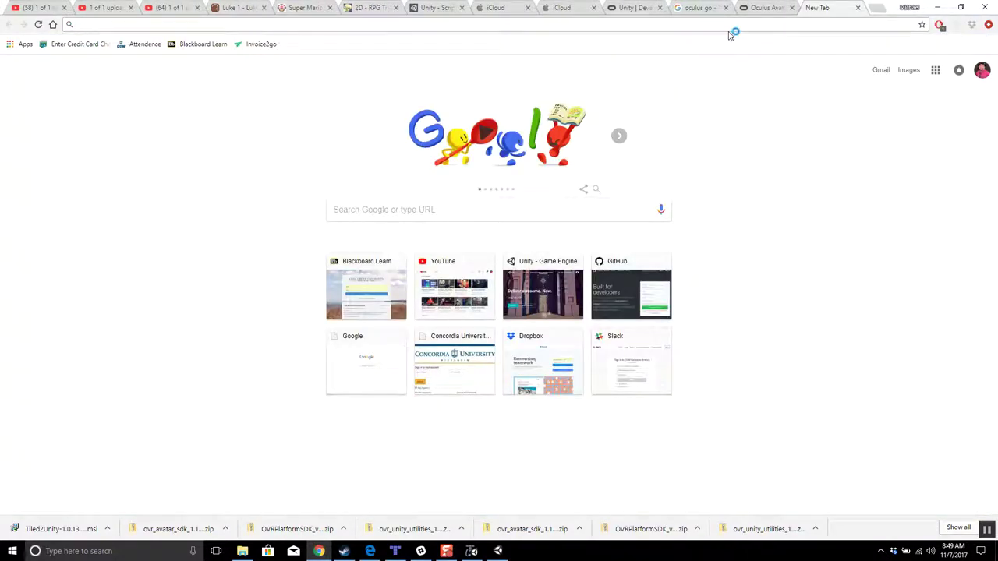
type("2d player ti")
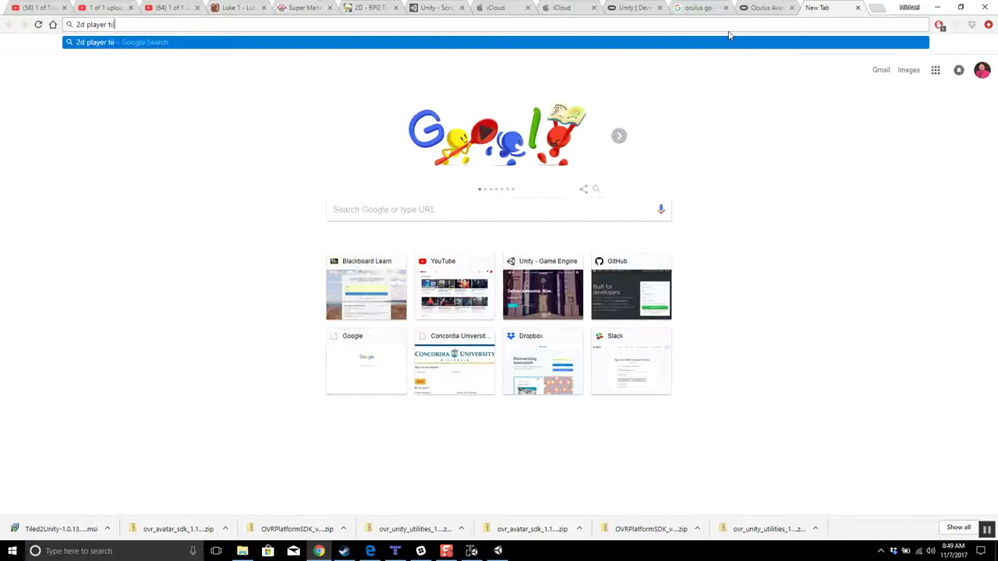
type("leset")
key("Return")
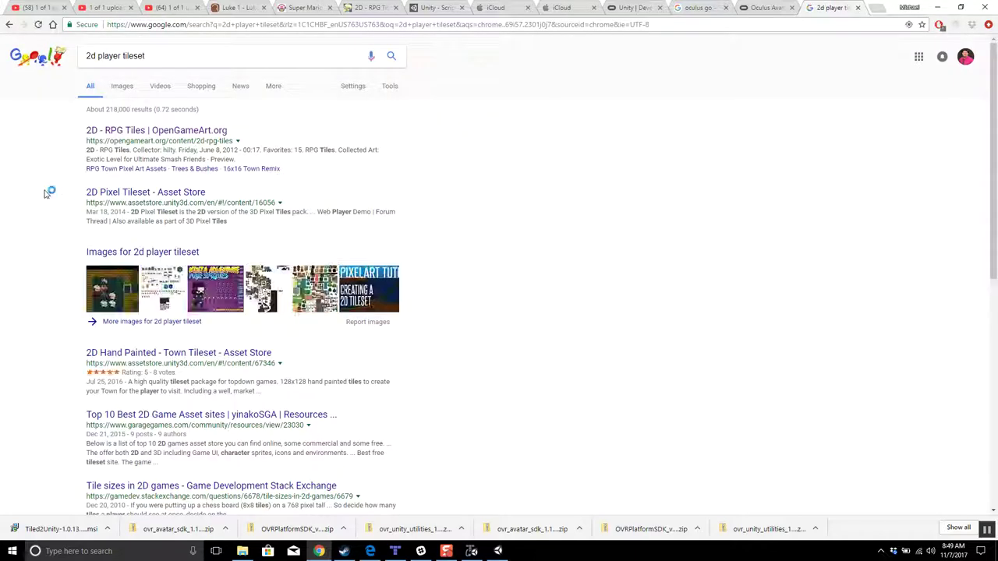
left_click(146, 132)
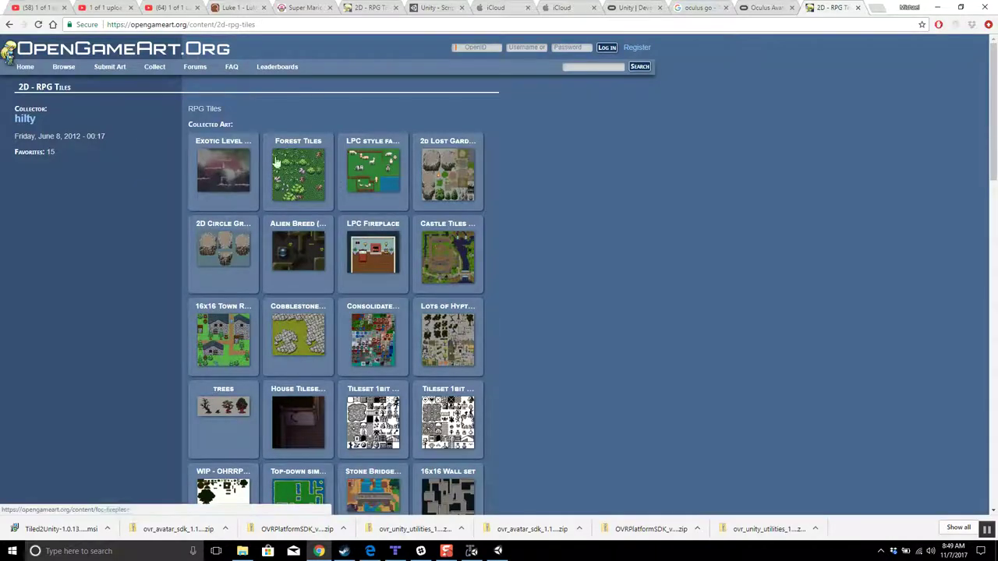
View the 2D Pixel Tileset page on the Asset Store from the search results and return to the results.
left_click(9, 24)
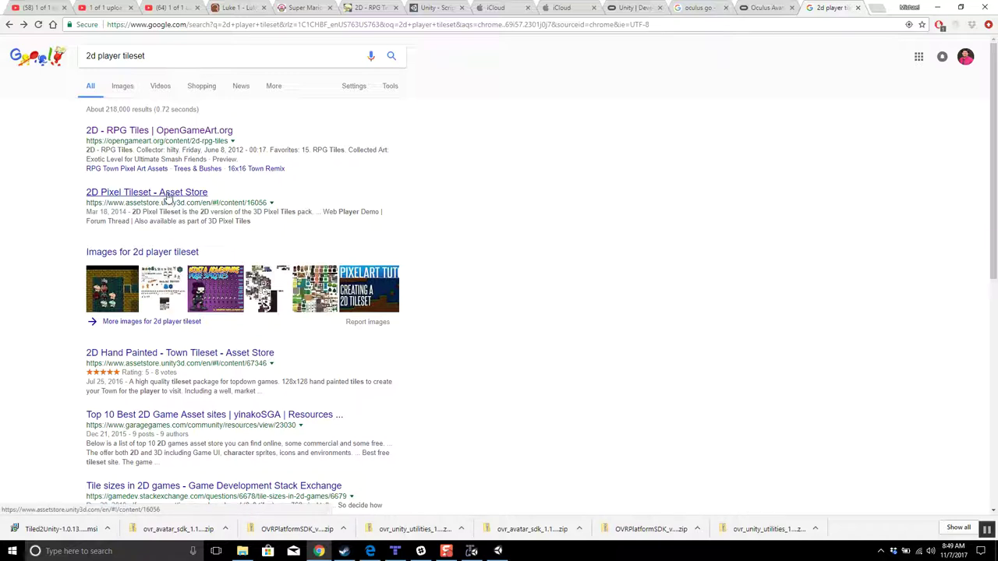
left_click(167, 195)
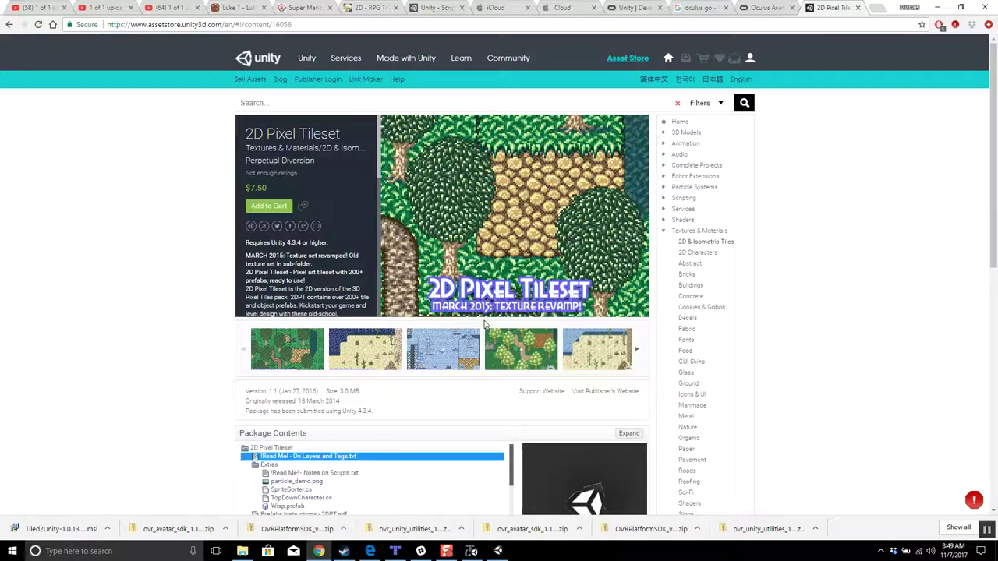
left_click(9, 24)
Look through the remaining search results and open the Top 10 Best 2D Game Asset sites article on GarageGames.
scroll(231, 379, "down", 3)
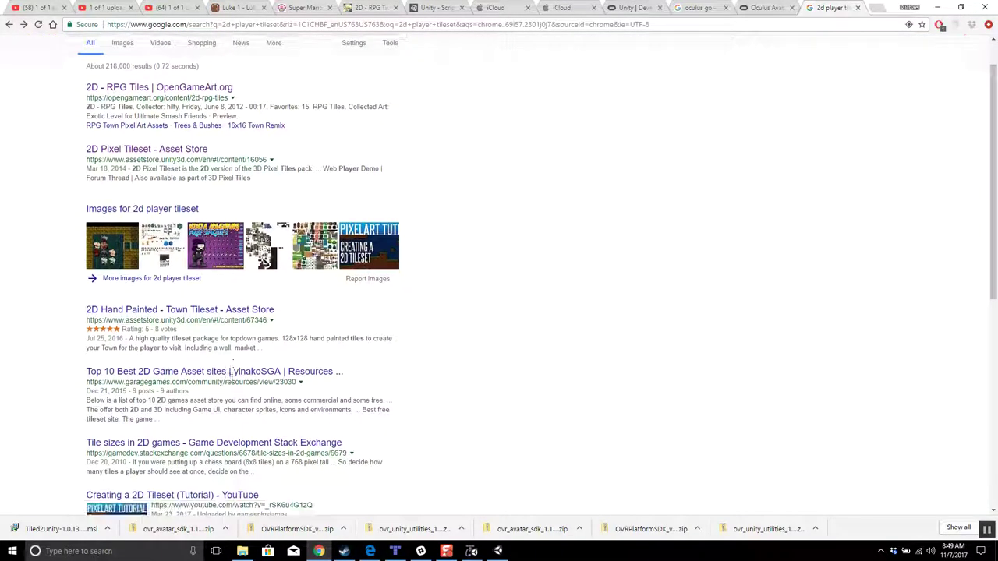
scroll(232, 379, "down", 1)
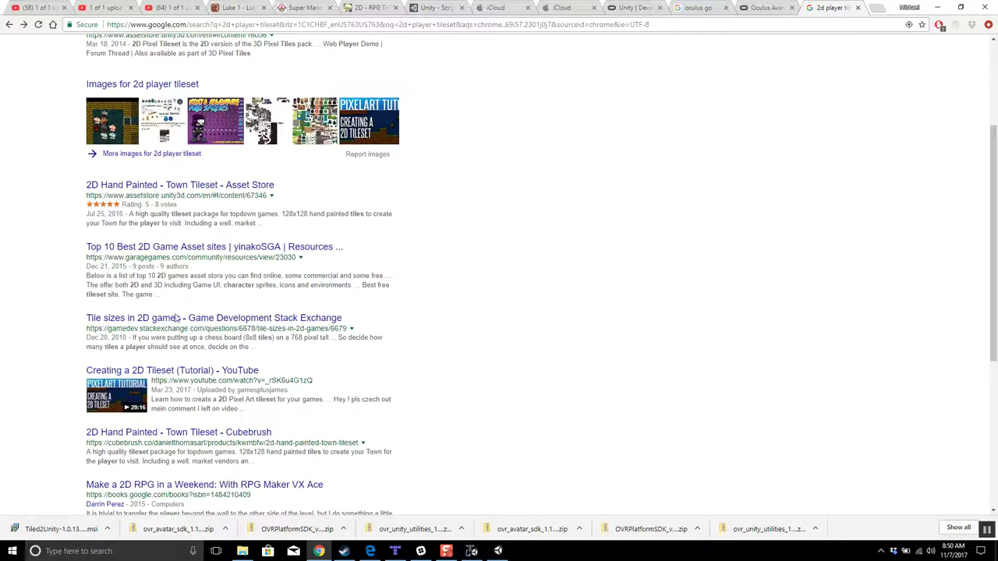
scroll(183, 335, "down", 1)
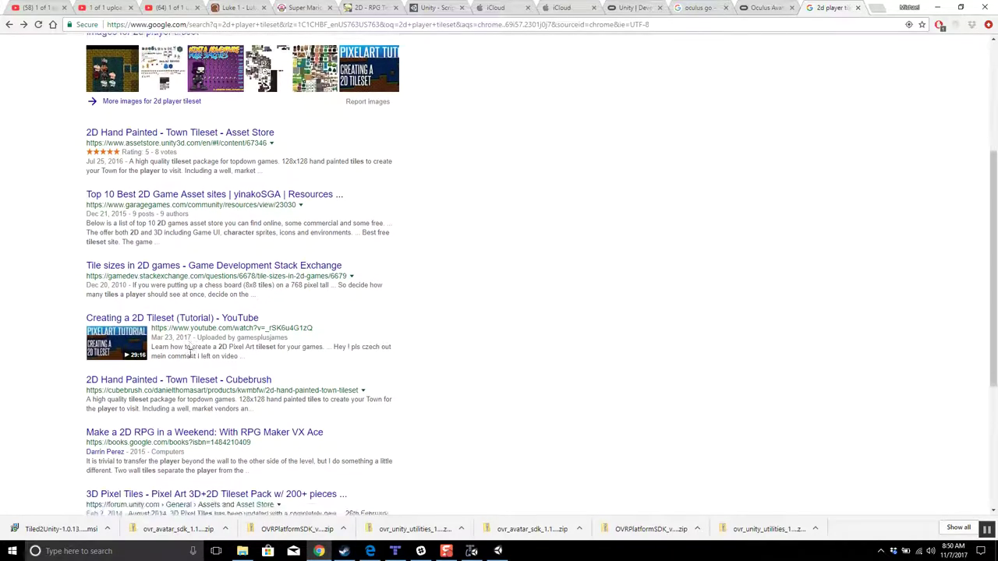
left_click(196, 197)
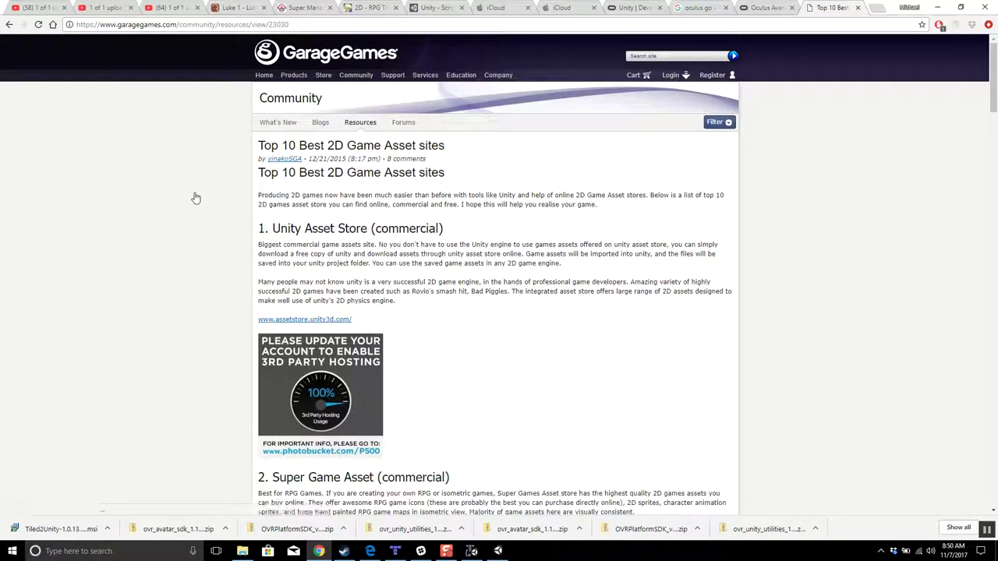
left_click(696, 10)
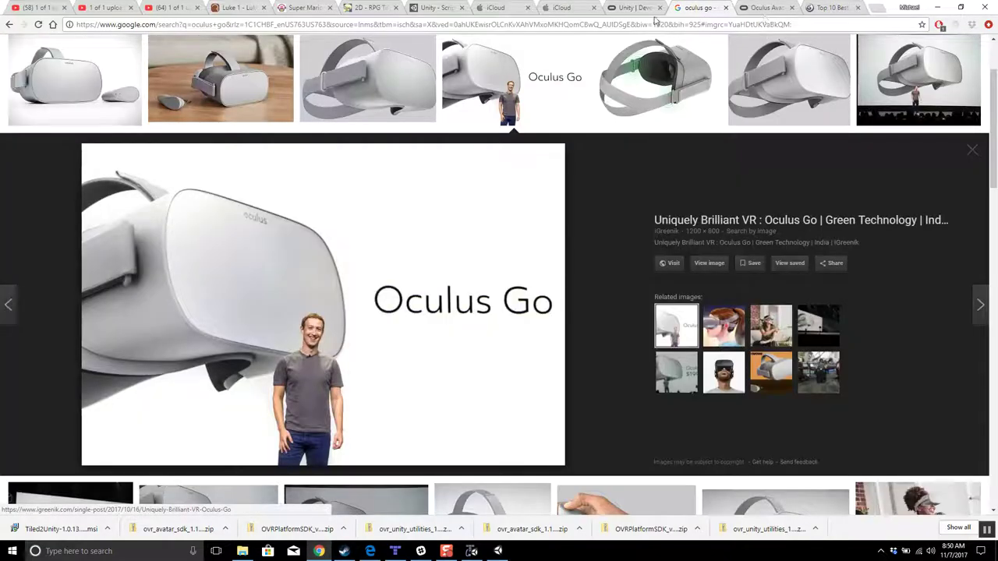
left_click(831, 8)
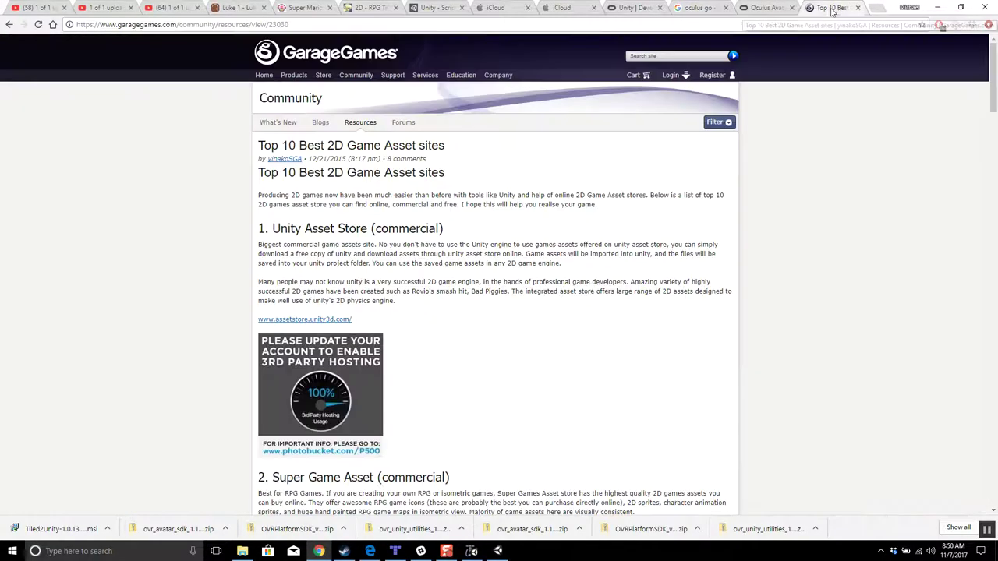
Return to the search results and open the 2D - RPG Tiles collection on OpenGameArt.org.
left_click(9, 24)
scroll(113, 140, "up", 3)
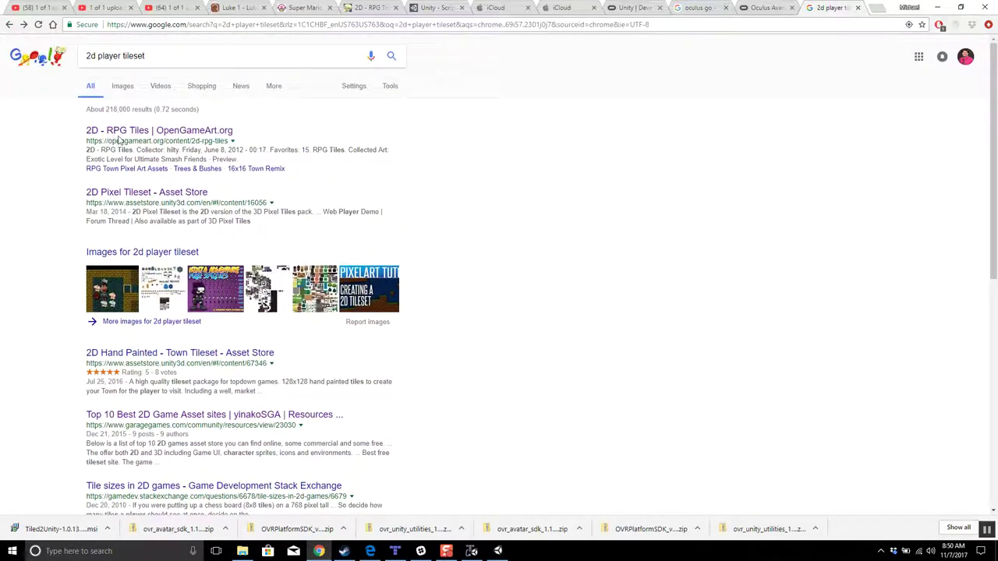
left_click(130, 132)
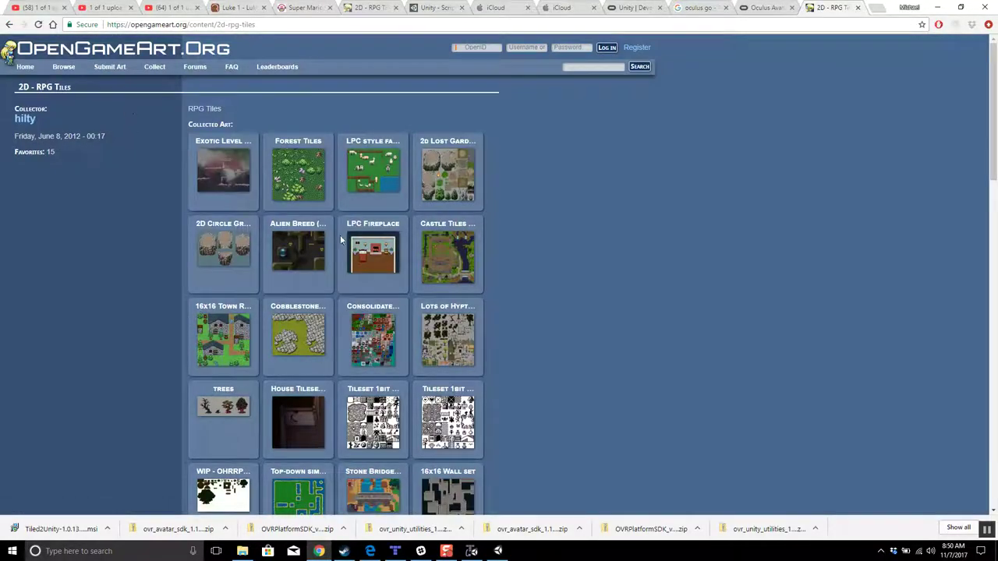
Open the Nora World View Sprites page from the collection and download nora01.png.
scroll(385, 265, "down", 5)
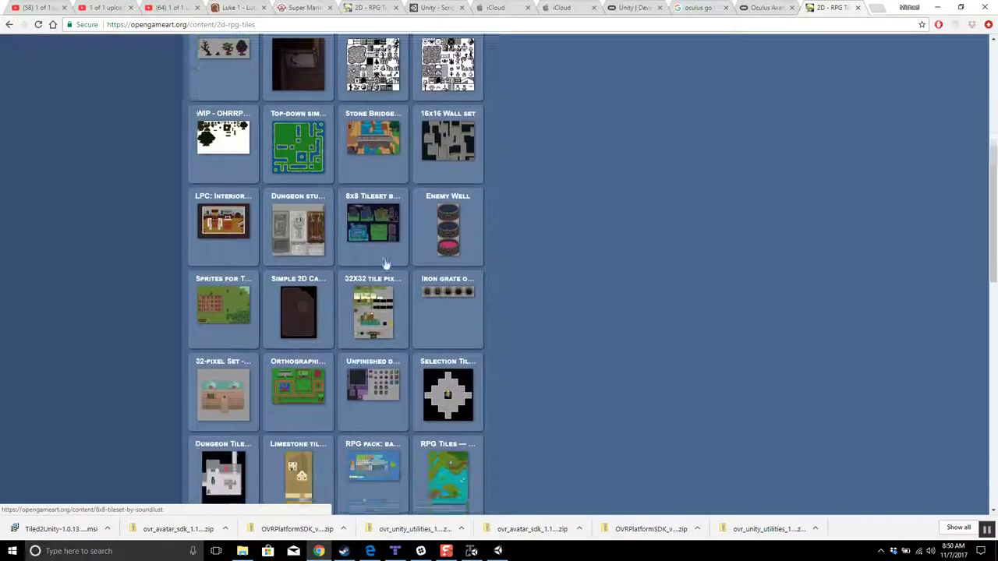
scroll(385, 265, "down", 5)
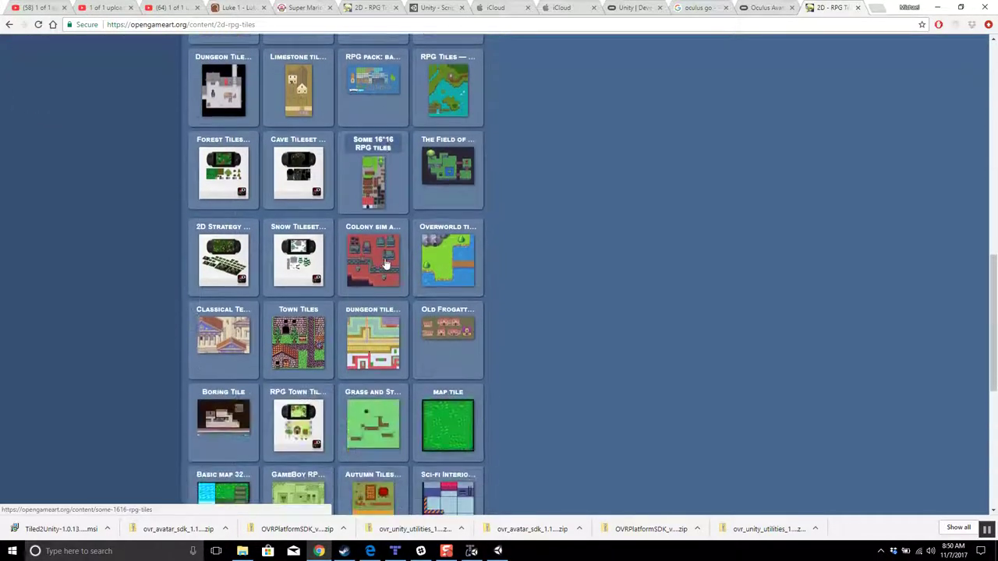
scroll(385, 265, "down", 5)
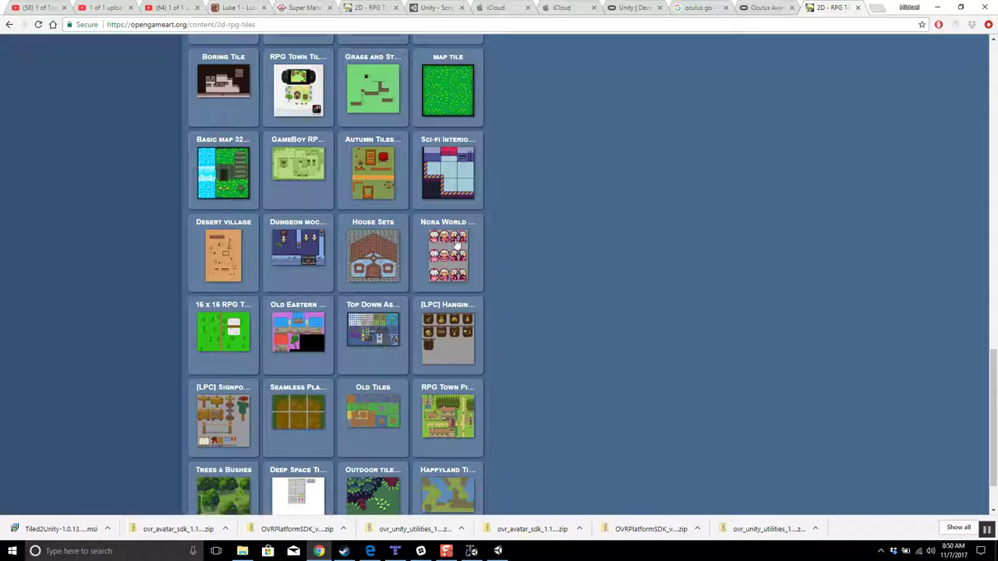
left_click(456, 244)
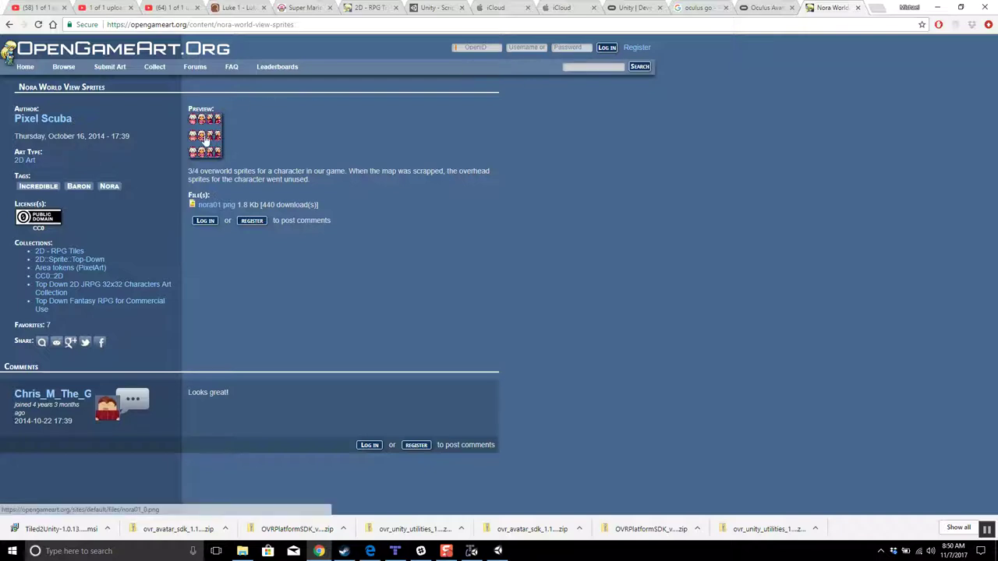
left_click(215, 205)
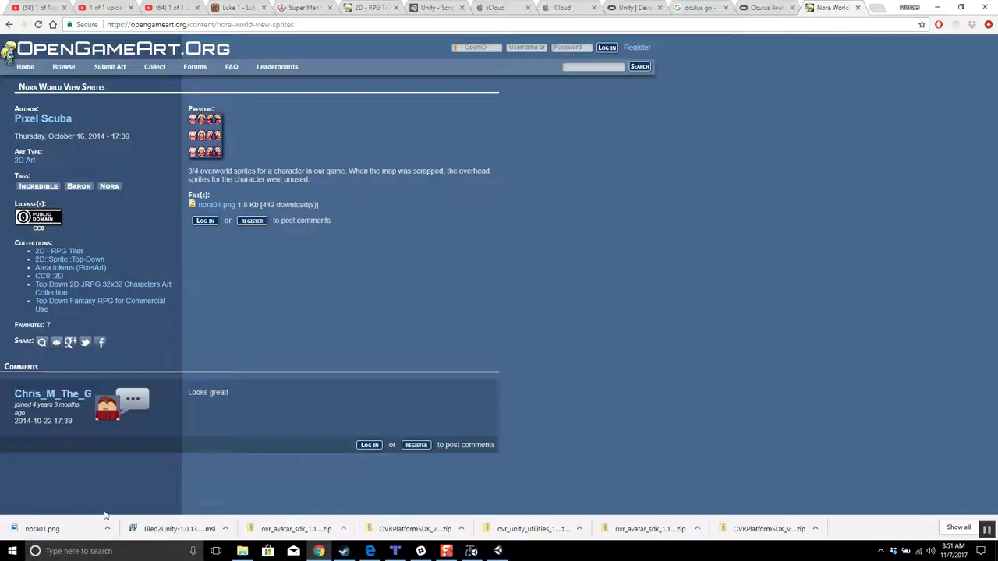
Switch to Unity and import nora01.png from the Downloads folder into the project's Assets folder.
key("alt+Tab")
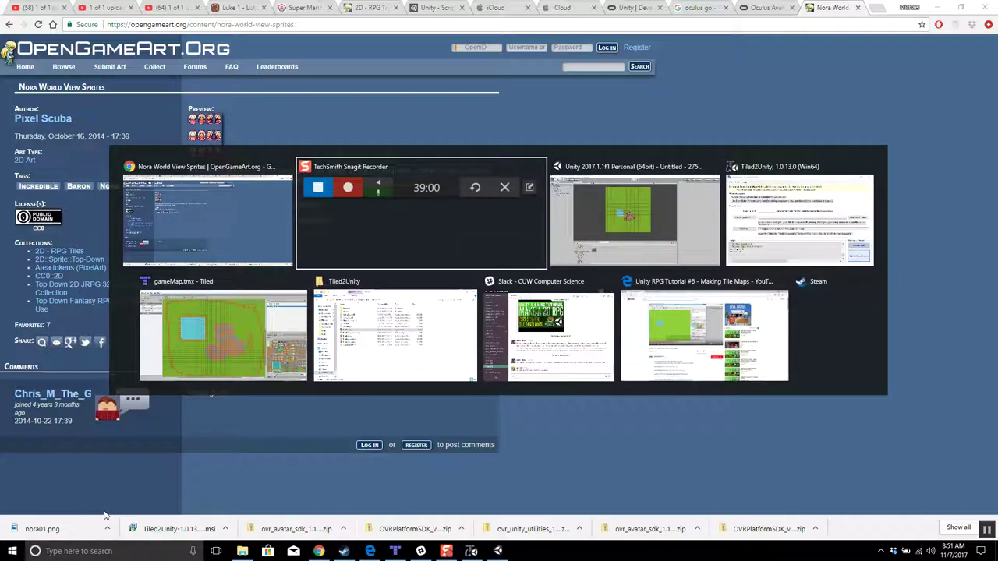
key("alt+Tab")
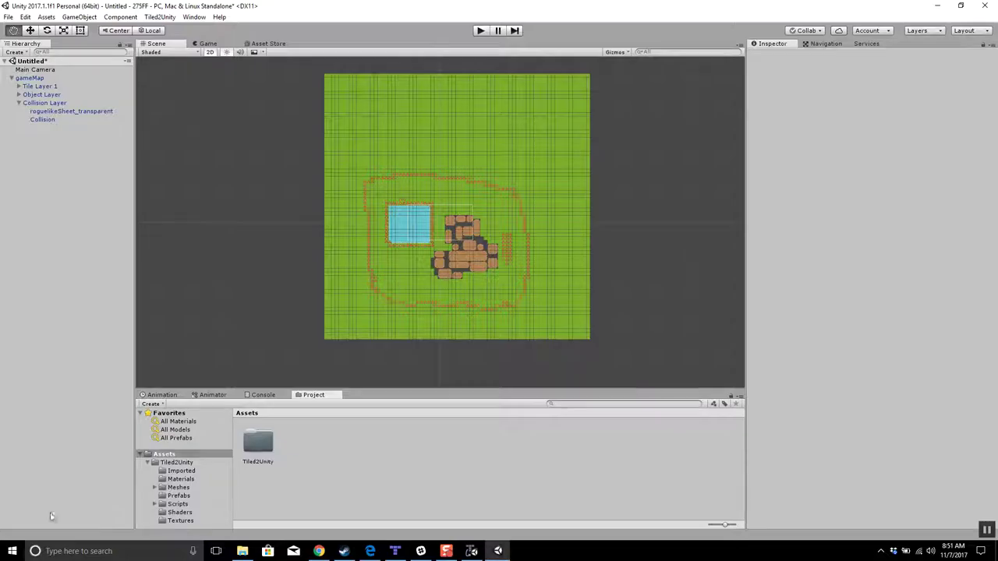
right_click(314, 448)
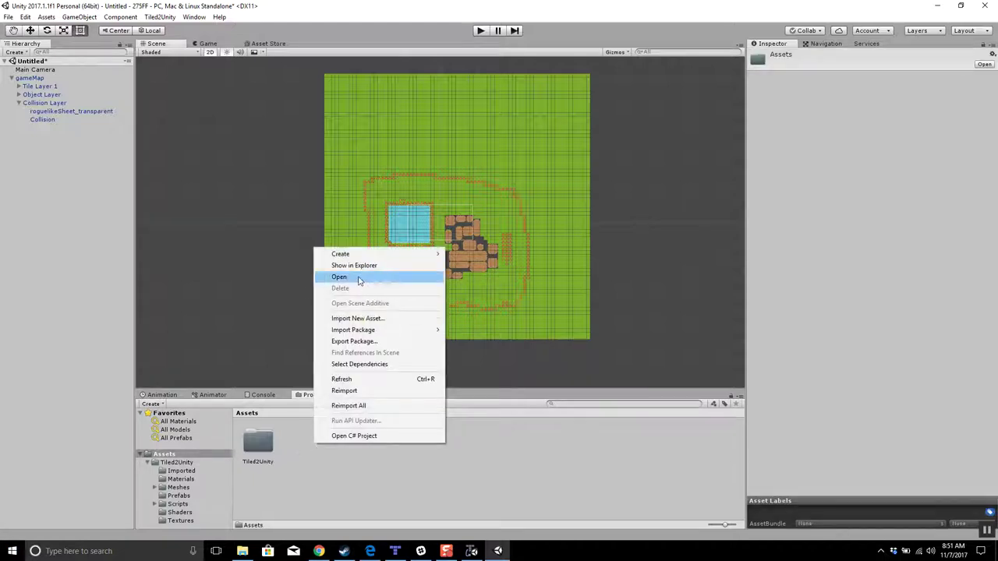
left_click(368, 319)
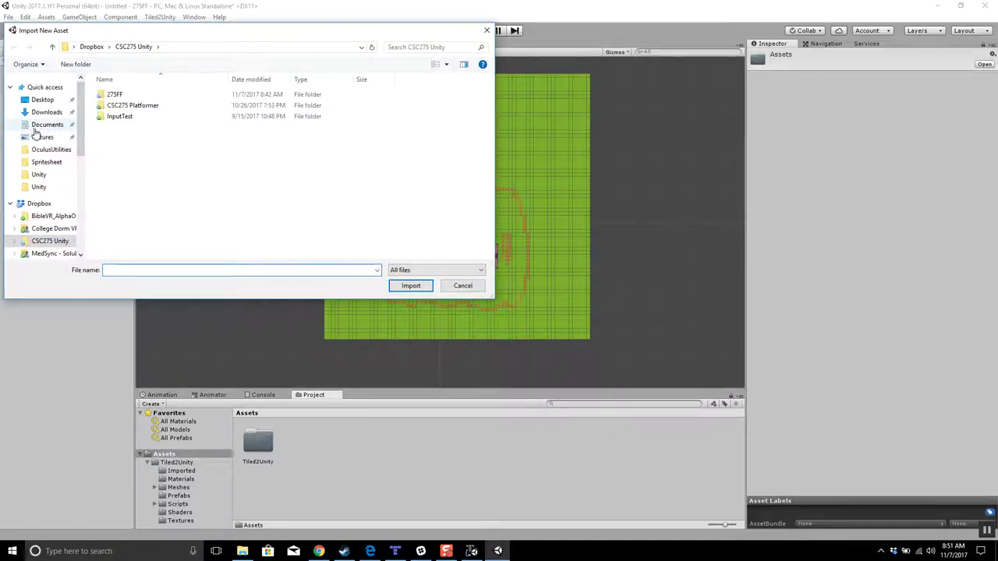
left_click(47, 111)
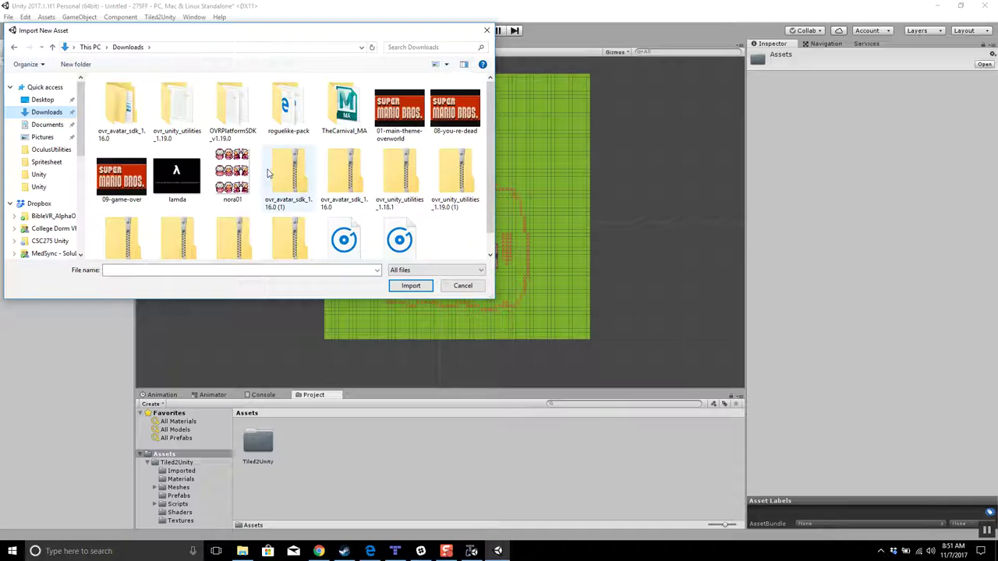
left_click(233, 175)
left_click(411, 285)
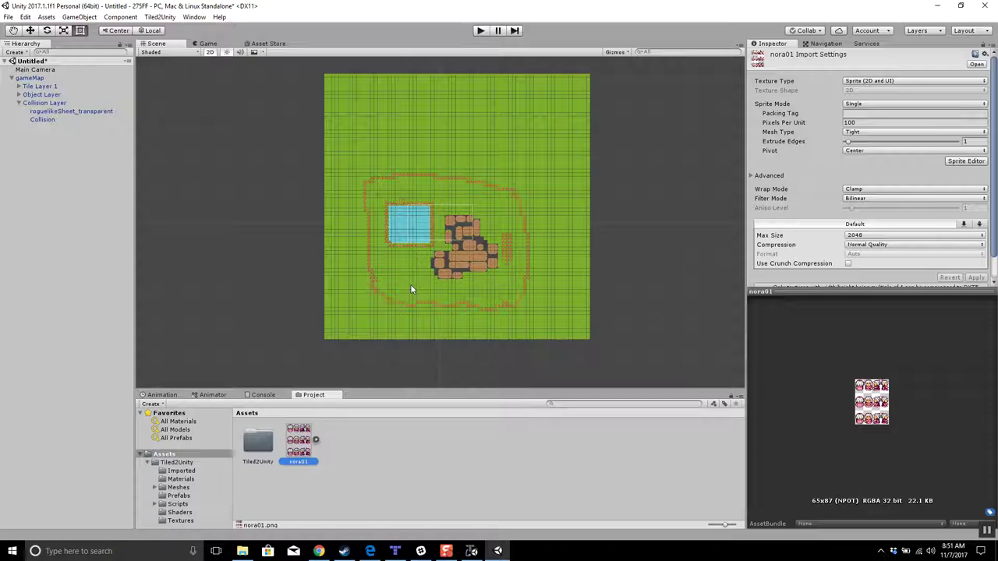
Inspect the imported nora01 texture and the sprite nested inside it, comparing their settings and previews.
left_click(315, 441)
left_click(336, 441)
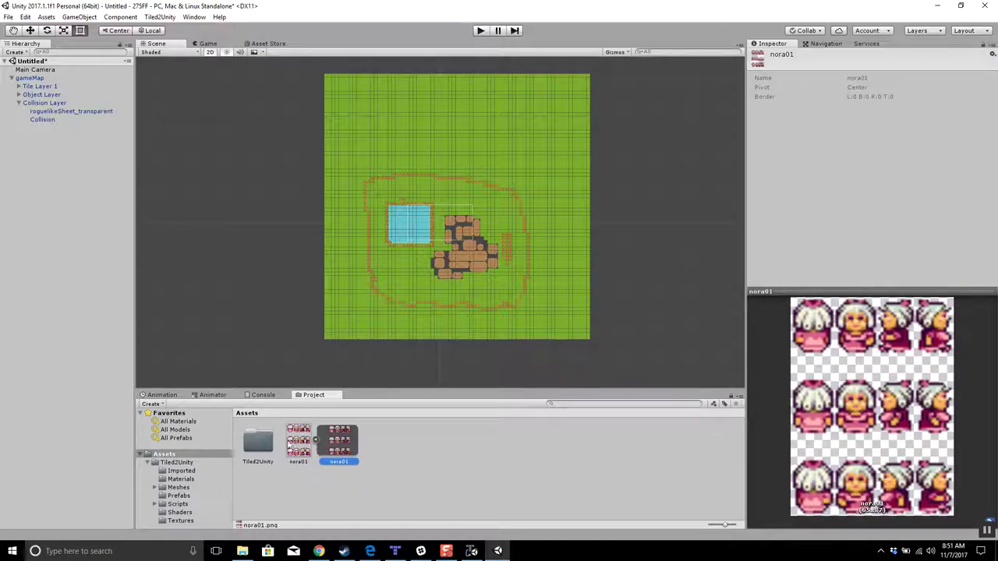
left_click(315, 440)
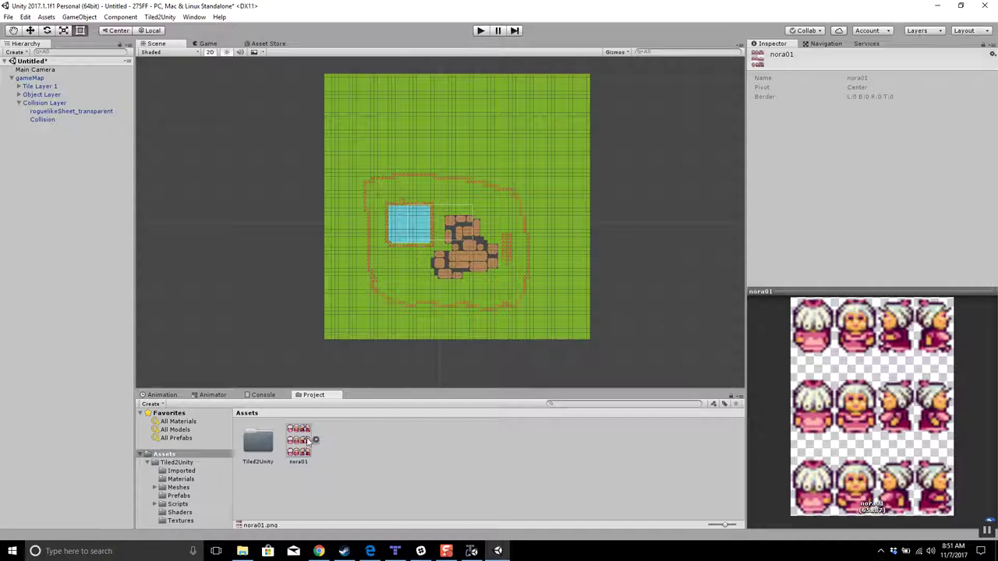
left_click(309, 442)
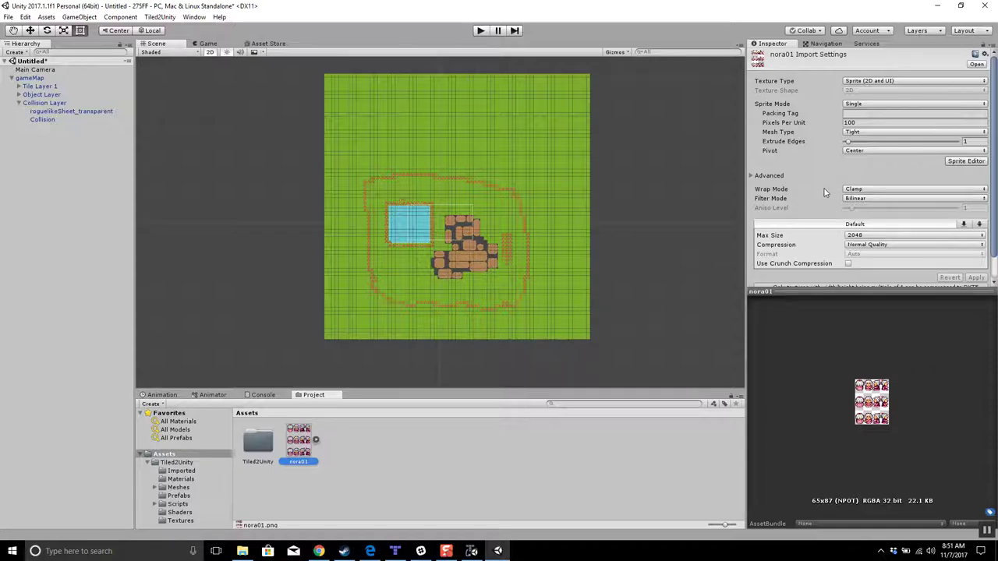
left_click(316, 440)
left_click(327, 442)
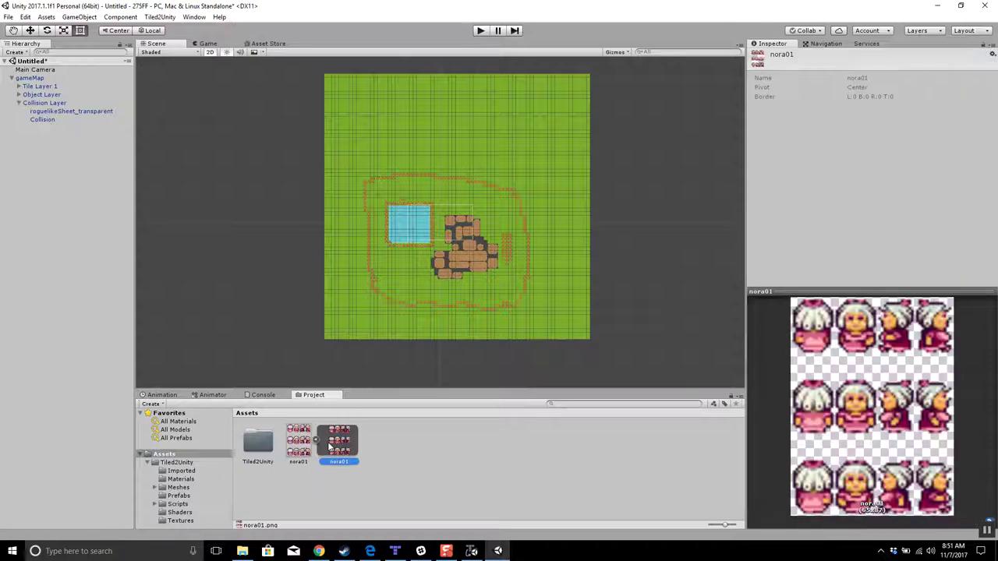
left_click(300, 438)
left_click(315, 440)
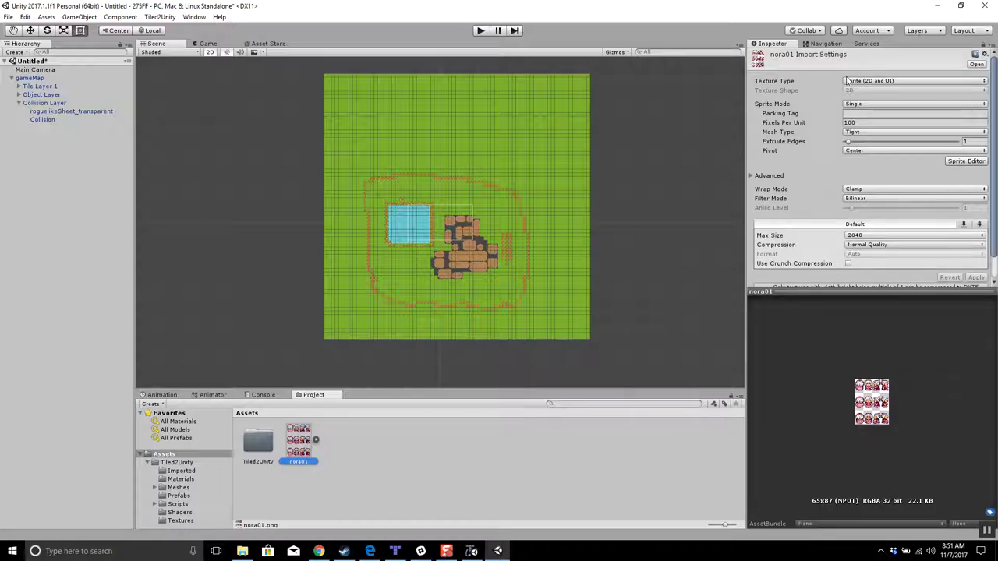
Set the Sprite Mode of nora01 to Multiple and check the asset for nested sprites.
left_click(864, 103)
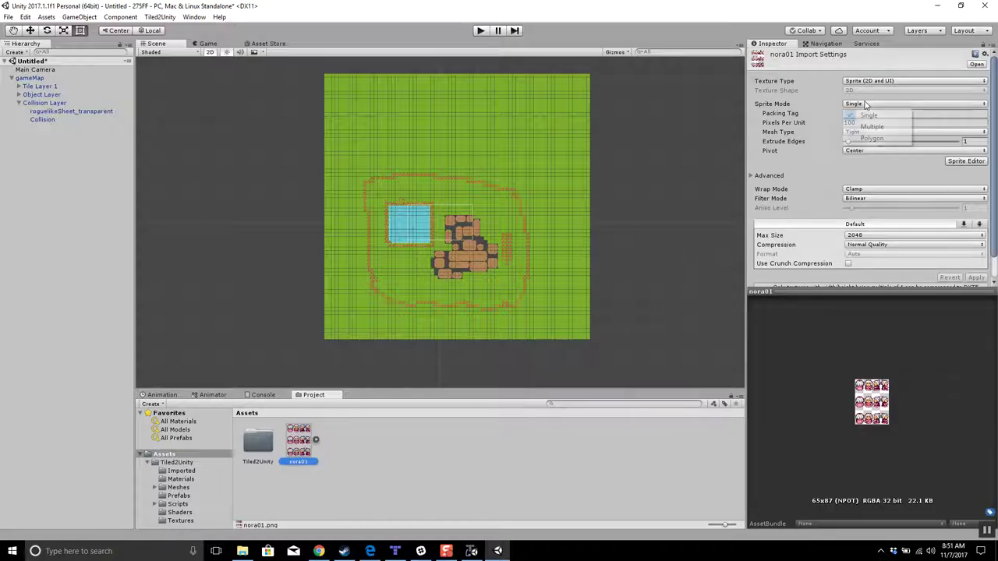
left_click(869, 126)
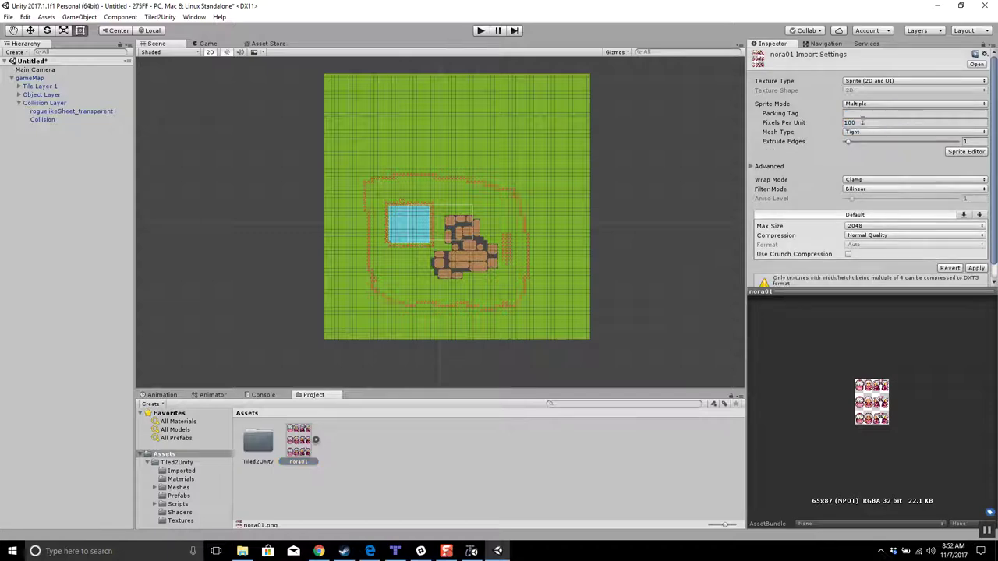
left_click(858, 122)
left_click(315, 442)
left_click(315, 441)
Check the Nora World View Sprites page in Chrome and examine the Pixels Per Unit and Mesh Type settings of nora01 back in Unity.
left_click(319, 552)
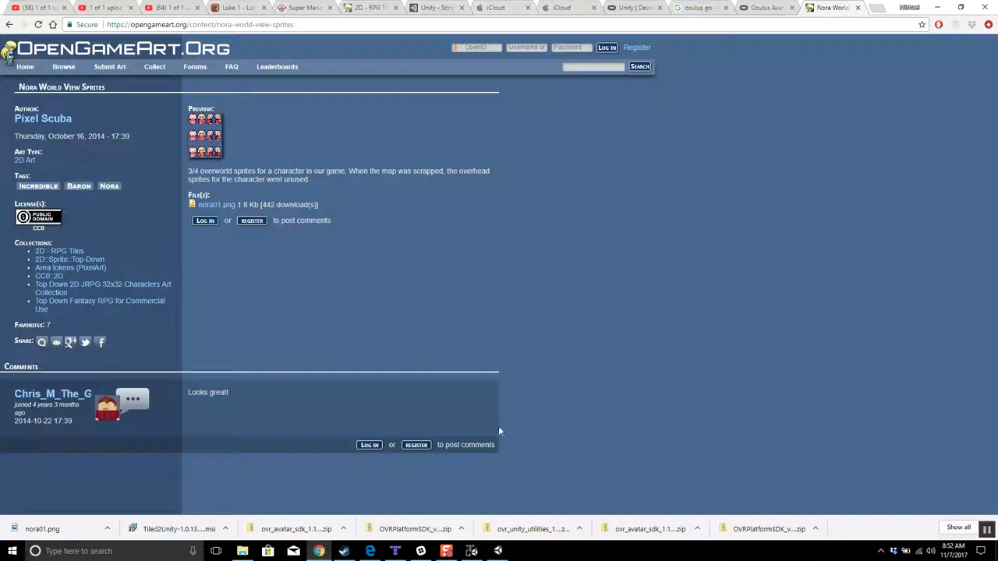
left_click(497, 551)
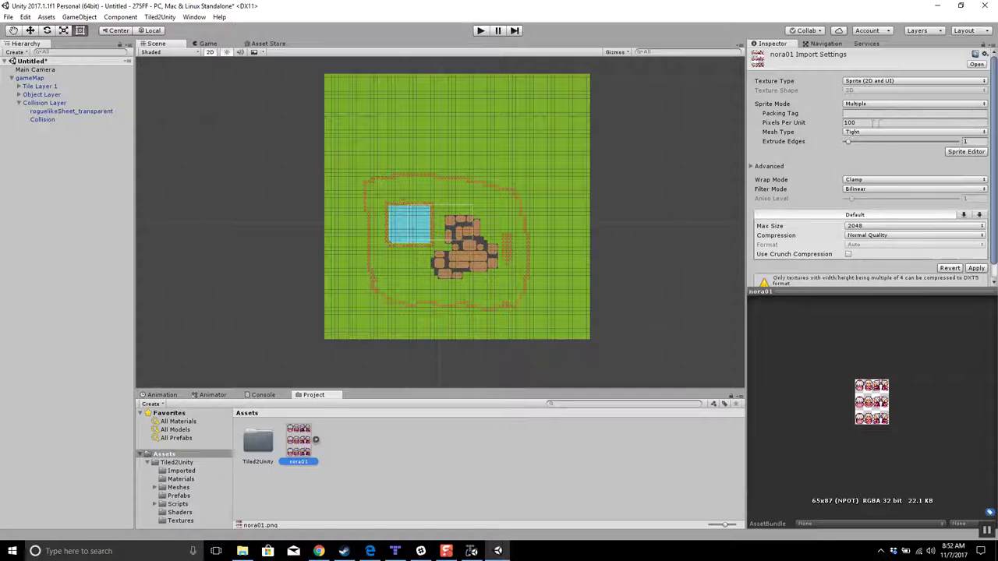
left_click(872, 123)
left_click(875, 133)
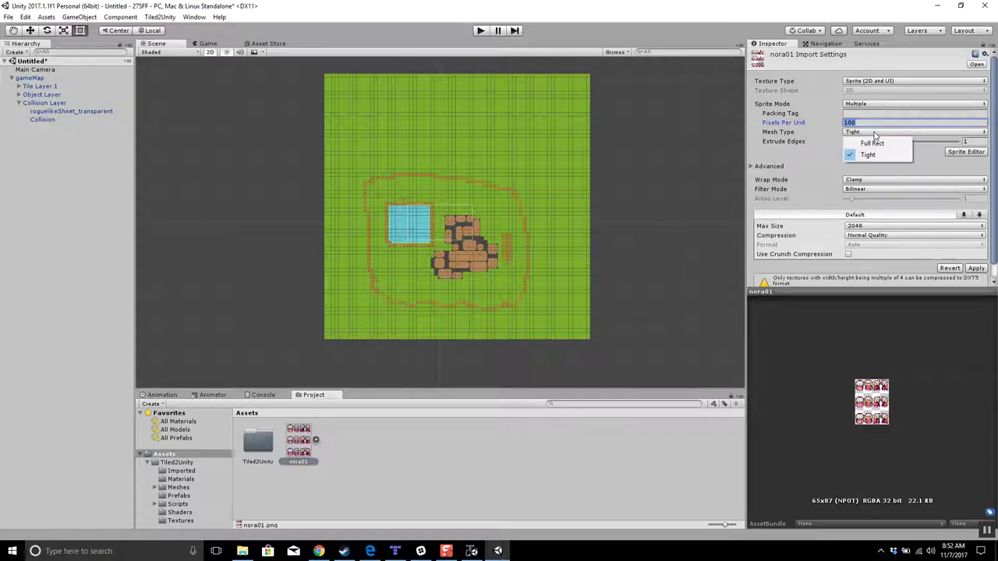
left_click(849, 132)
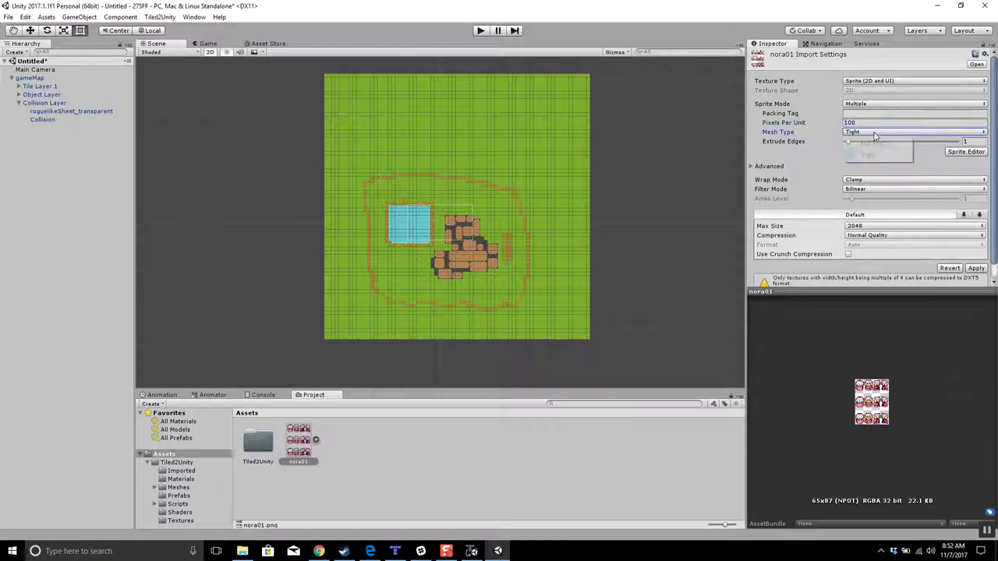
left_click(848, 133)
left_click(835, 133)
Set the Sprite Mode of nora01 to Single and open the sheet in the Sprite Editor with the change applied.
left_click(867, 103)
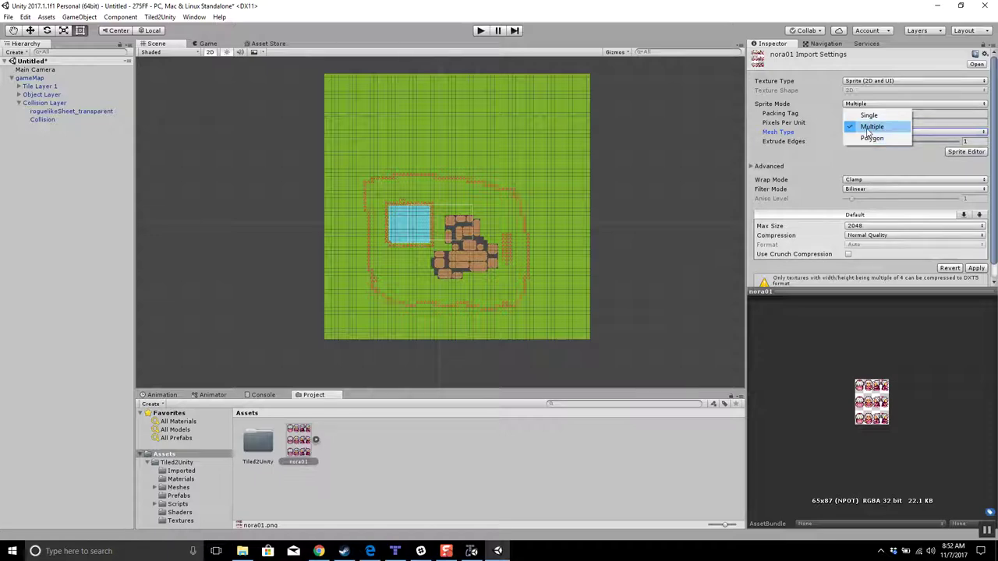
left_click(868, 115)
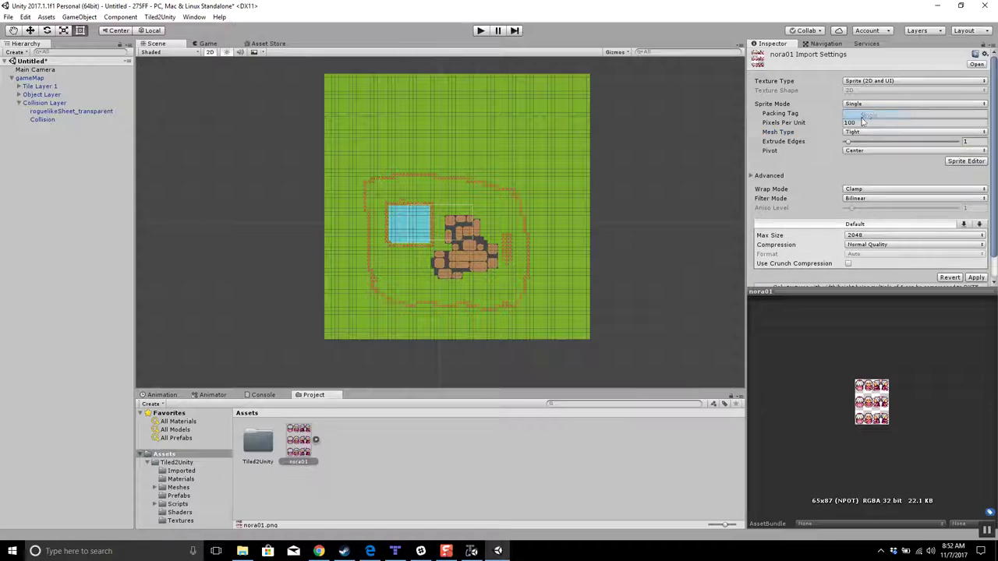
left_click(302, 431)
left_click(966, 162)
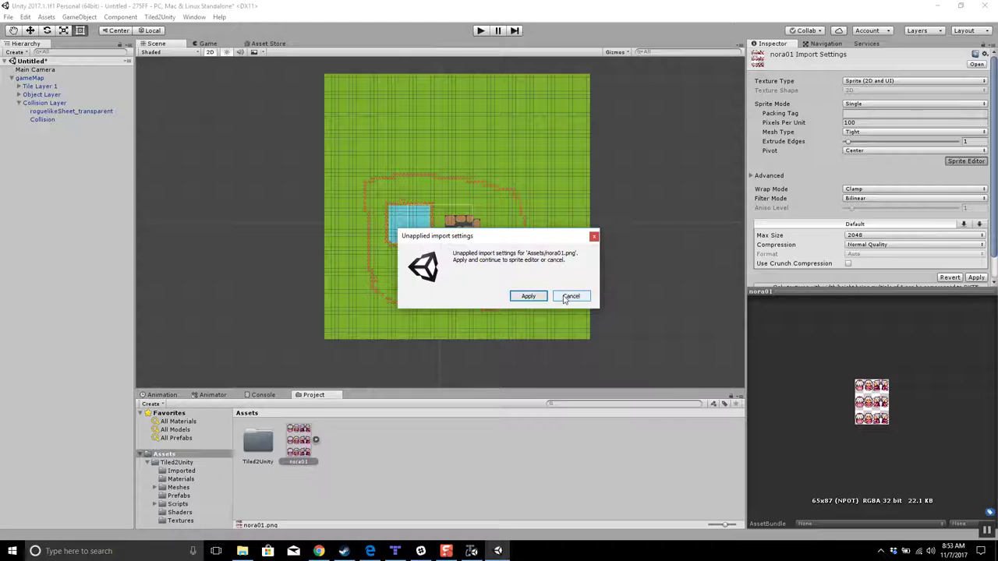
left_click(530, 297)
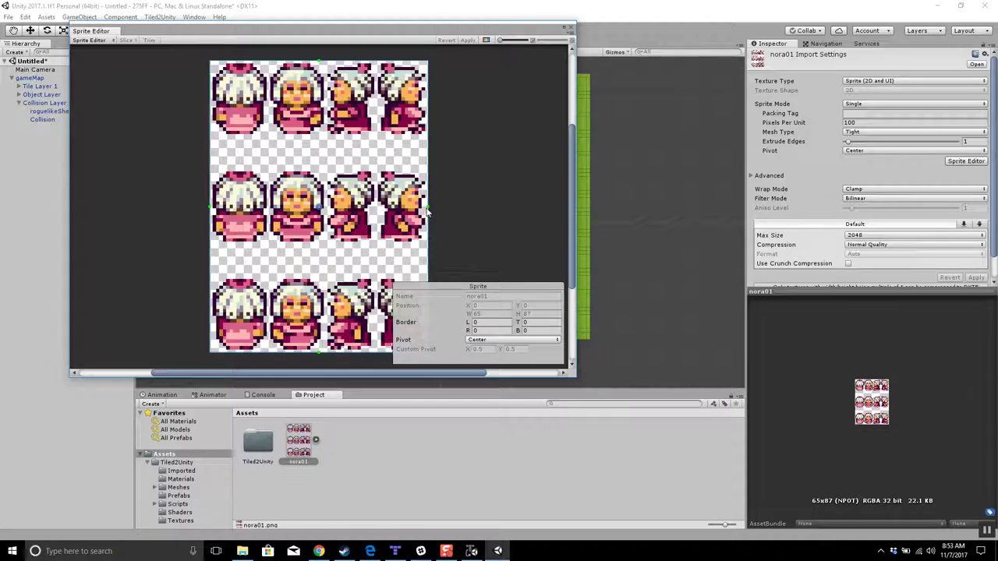
Try to isolate the first character with borders of L 1, R 48, T 1 and B 65, discarding the edit on closing.
left_click_drag(429, 207, 266, 168)
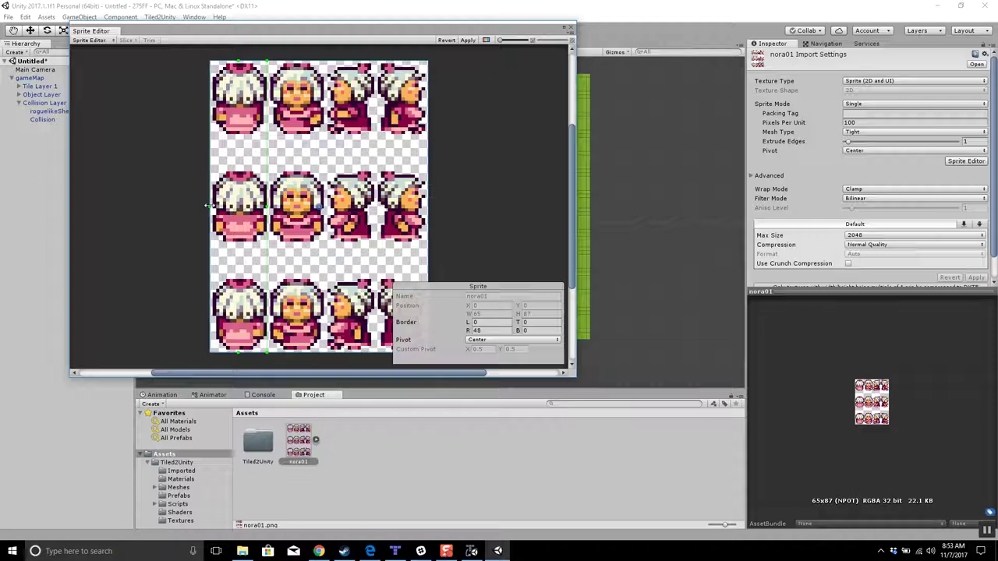
left_click_drag(207, 205, 213, 204)
left_click_drag(239, 354, 248, 135)
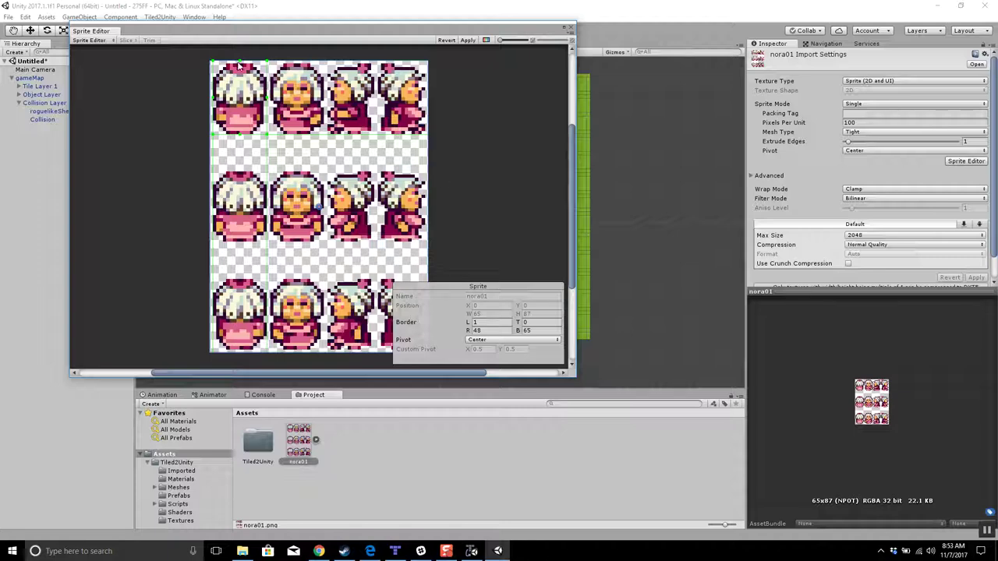
left_click_drag(238, 59, 238, 63)
left_click(572, 30)
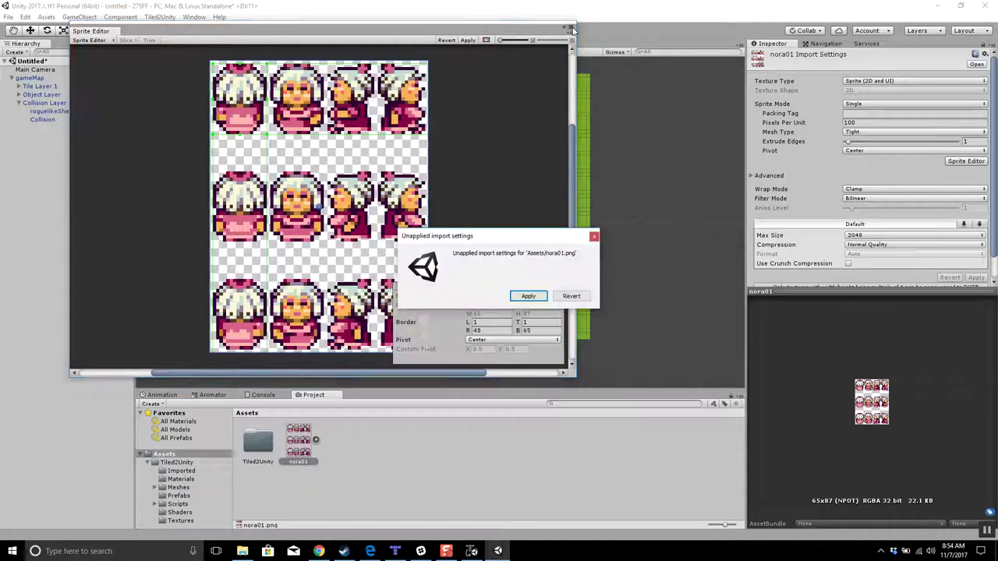
left_click(581, 296)
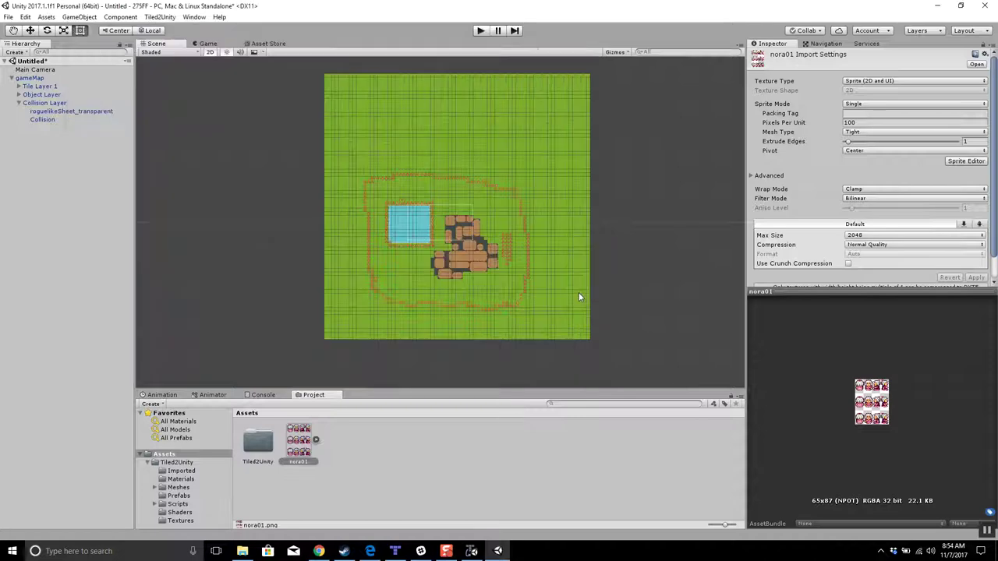
Reopen nora01 in the Sprite Editor, try the Top Left pivot and set the pivot back to Center.
left_click(964, 162)
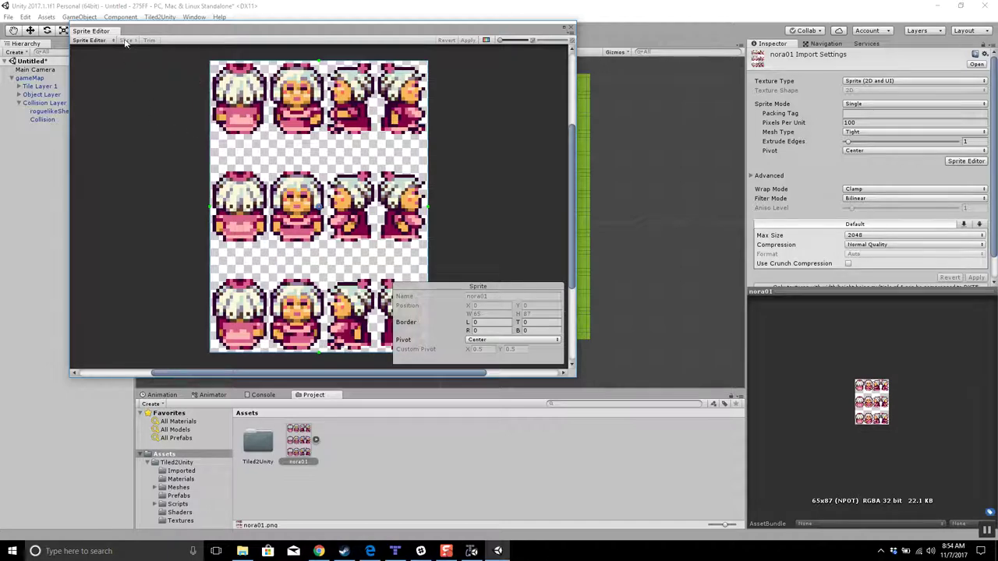
left_click(97, 39)
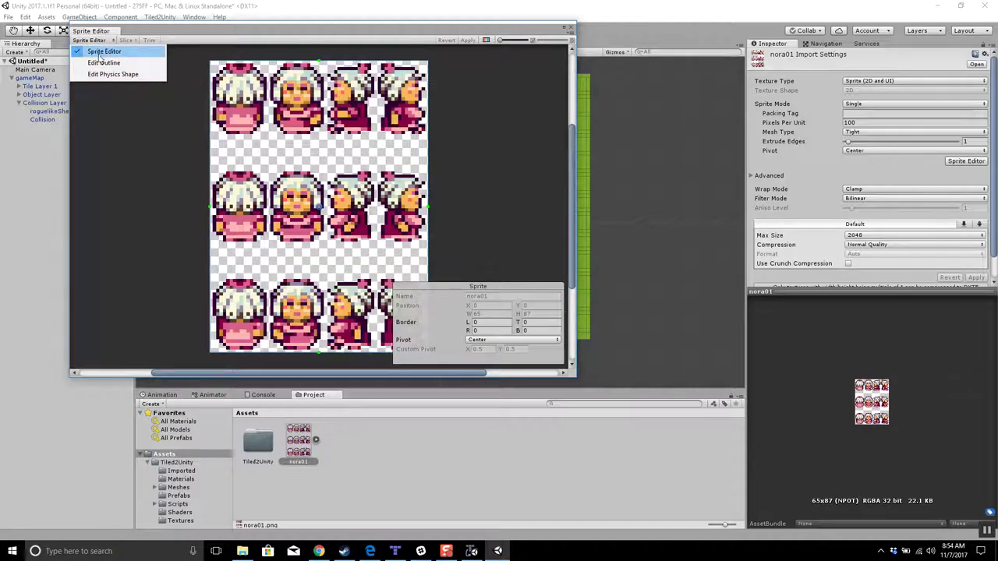
left_click(99, 51)
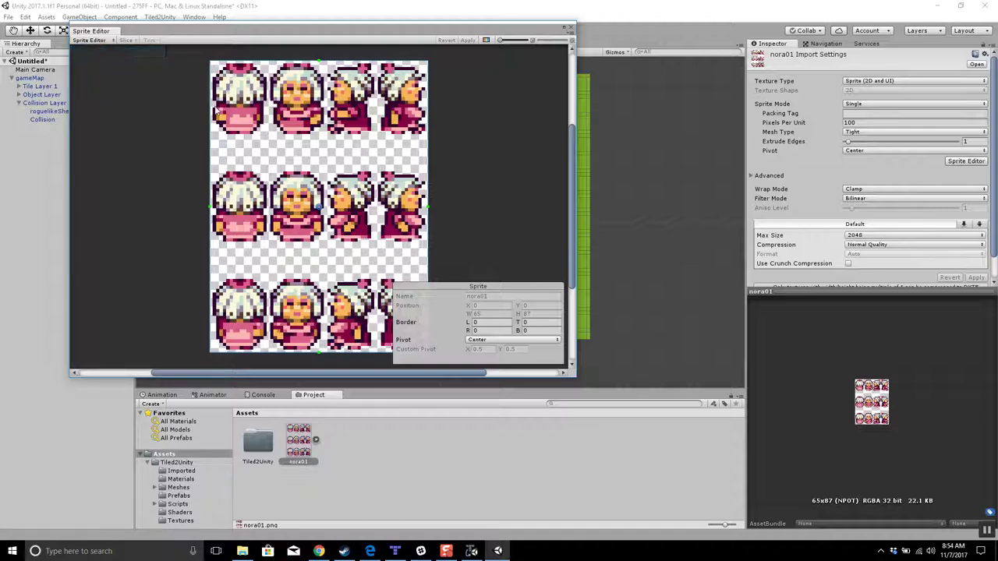
left_click(481, 341)
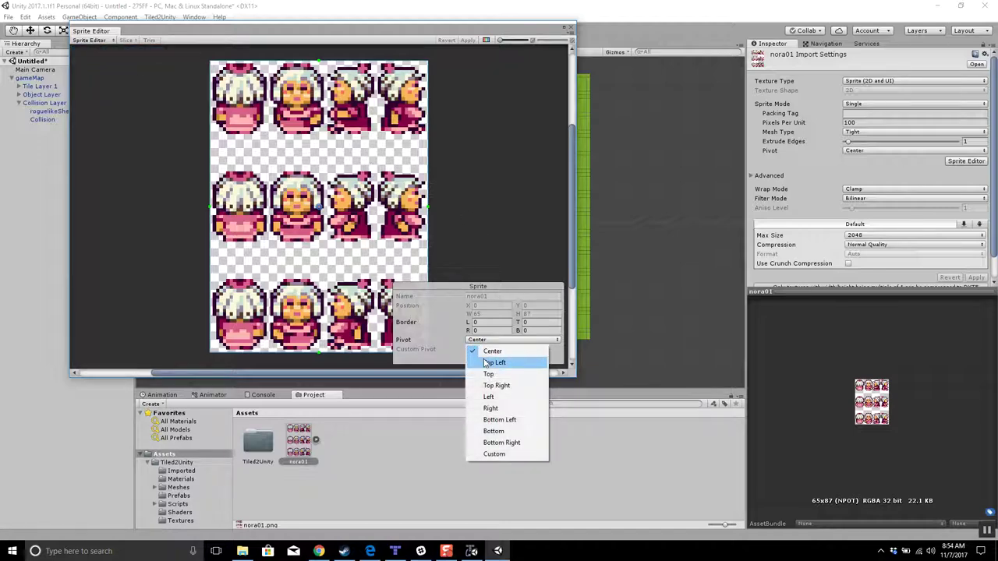
left_click(487, 363)
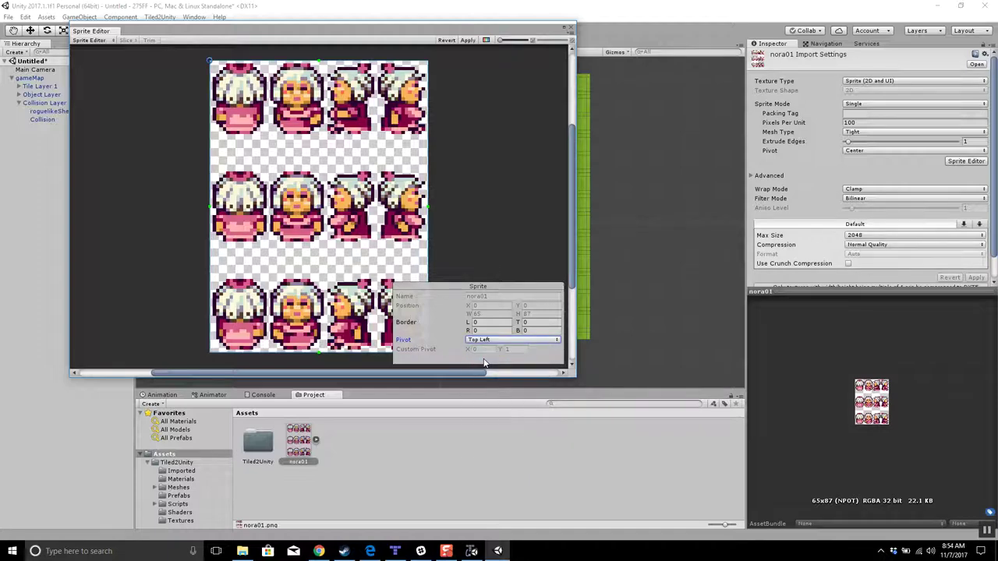
left_click(483, 340)
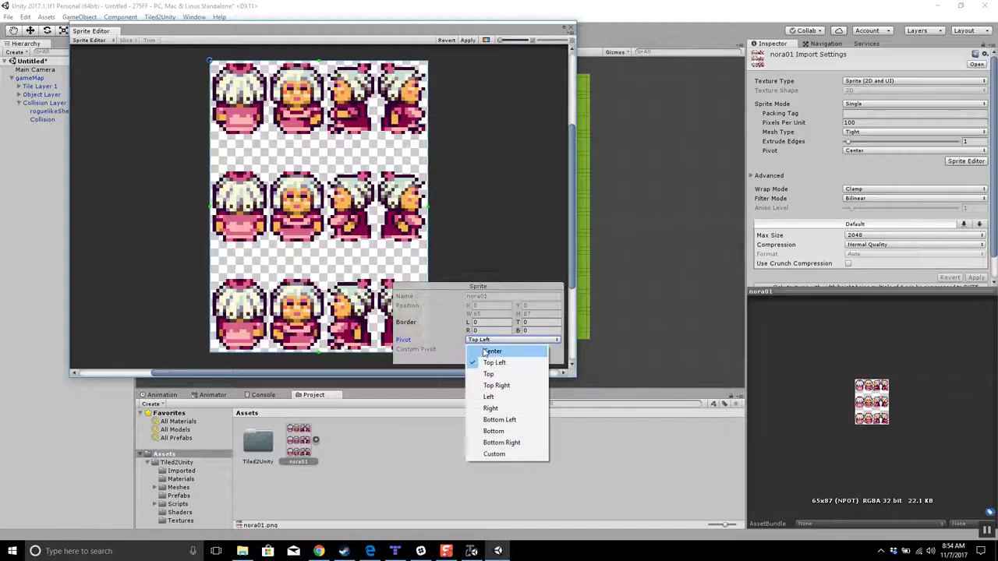
left_click(485, 348)
Frame the sheet's first character with borders of L 1, R 48 and B 65, apply them and check the pivot options.
left_click(485, 323)
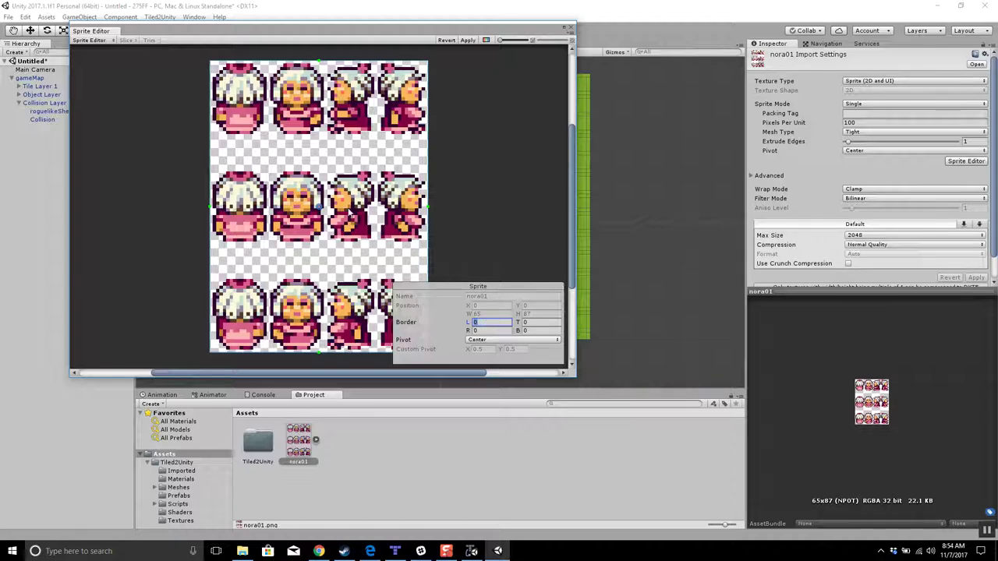
left_click_drag(428, 204, 265, 159)
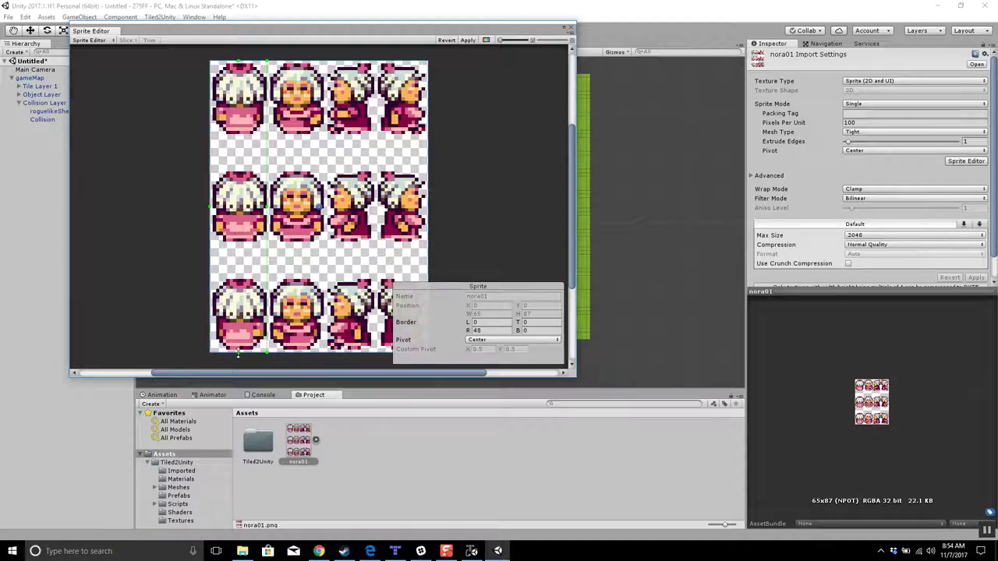
left_click_drag(239, 353, 239, 131)
left_click_drag(206, 96, 209, 96)
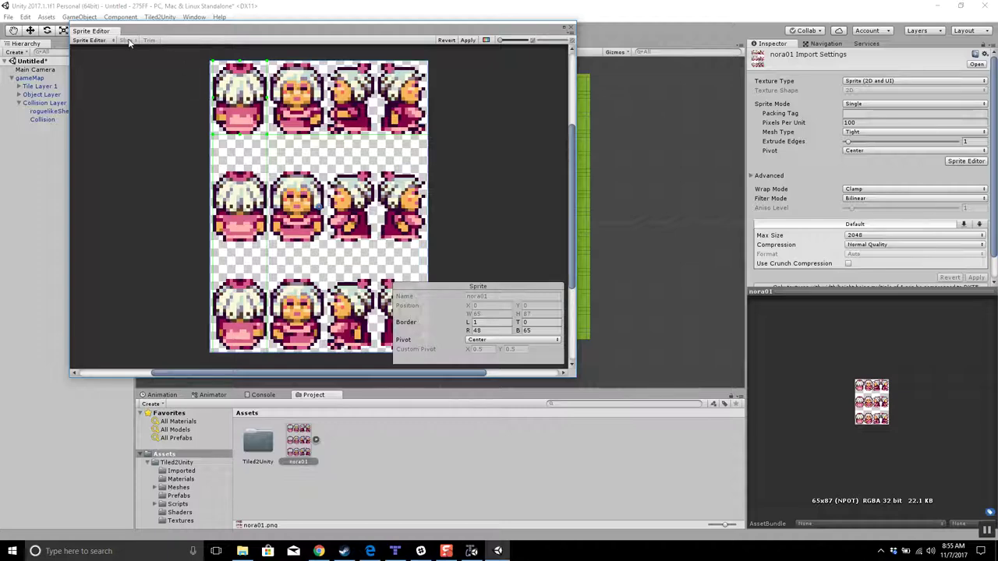
left_click(468, 40)
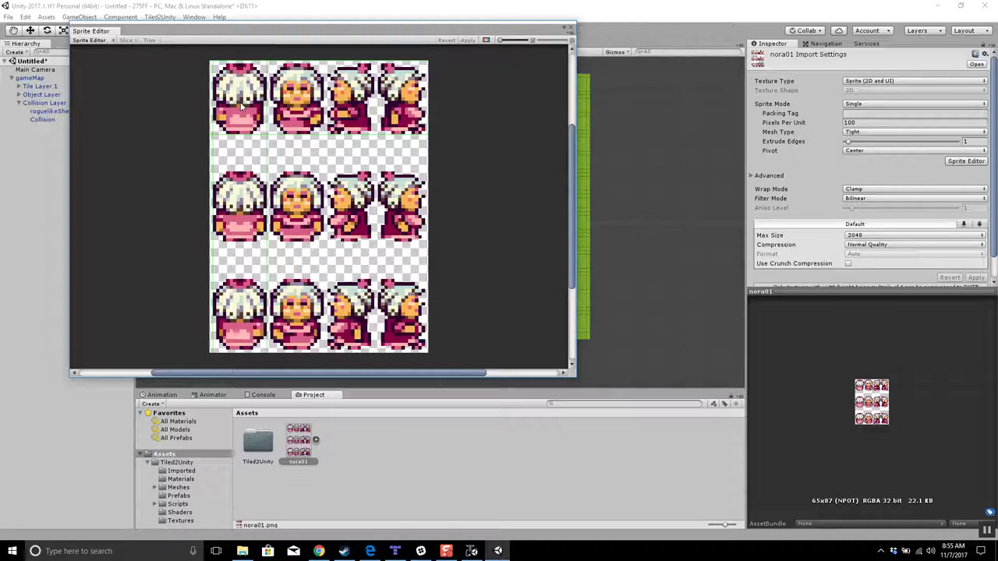
left_click(281, 104)
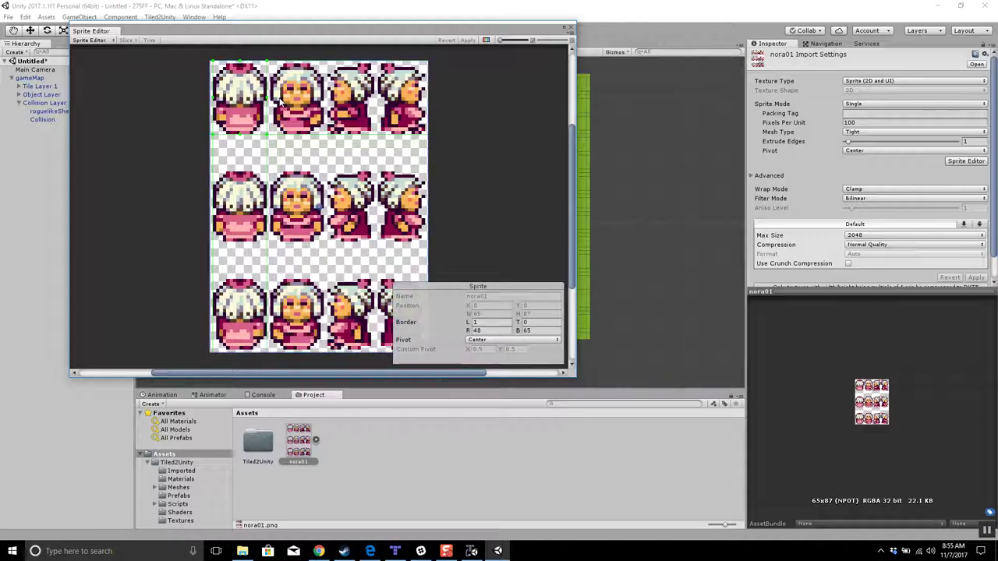
left_click(486, 340)
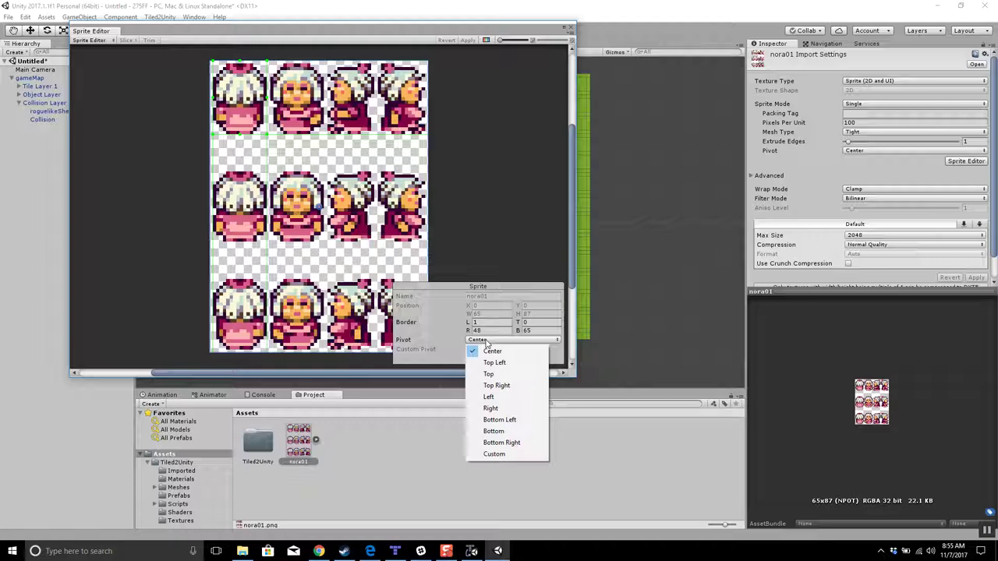
left_click(453, 160)
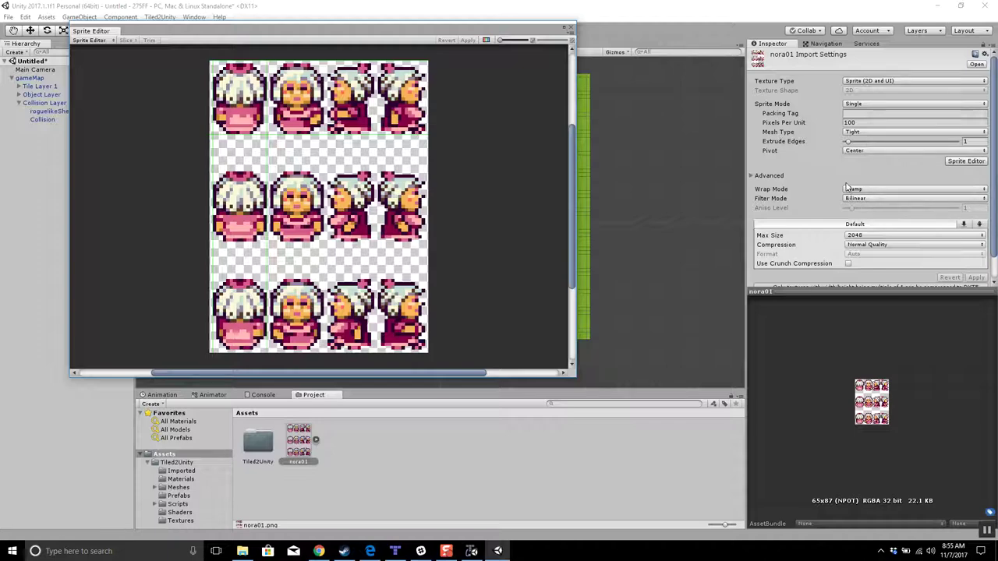
Close the Sprite Editor, set the Sprite Mode of nora01 to Multiple and reopen the editor with the change applied.
left_click(857, 104)
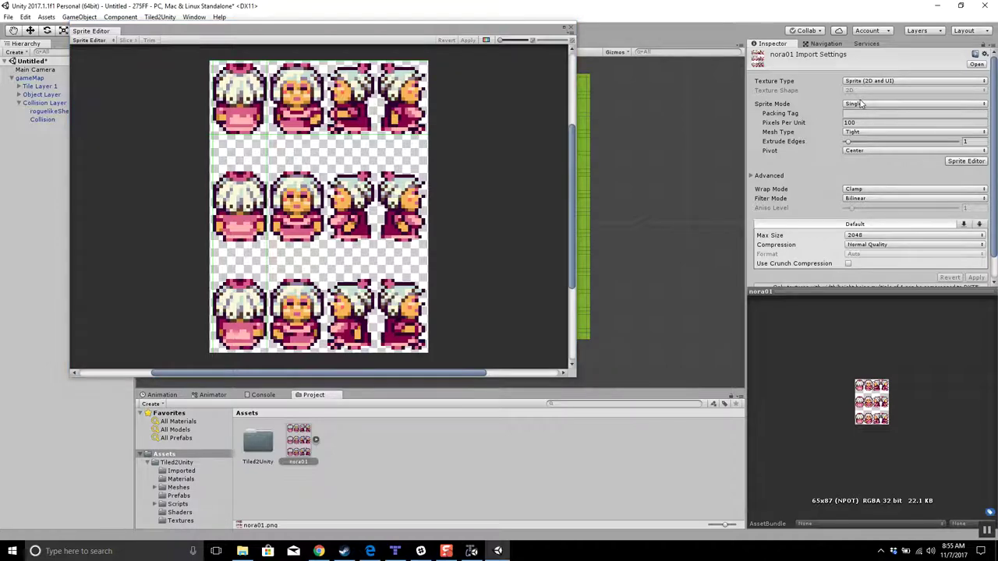
left_click(568, 28)
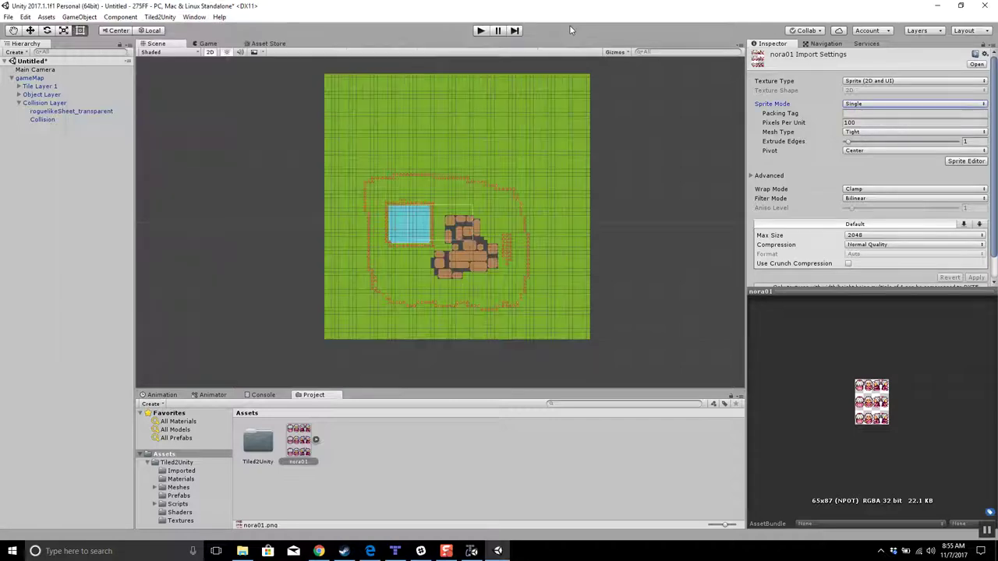
left_click(871, 104)
left_click(868, 124)
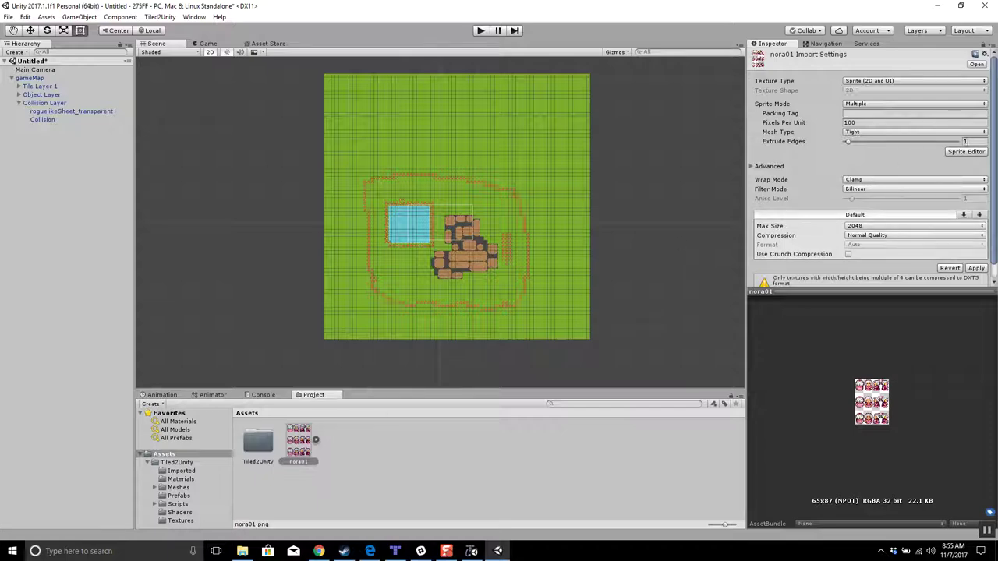
left_click(974, 153)
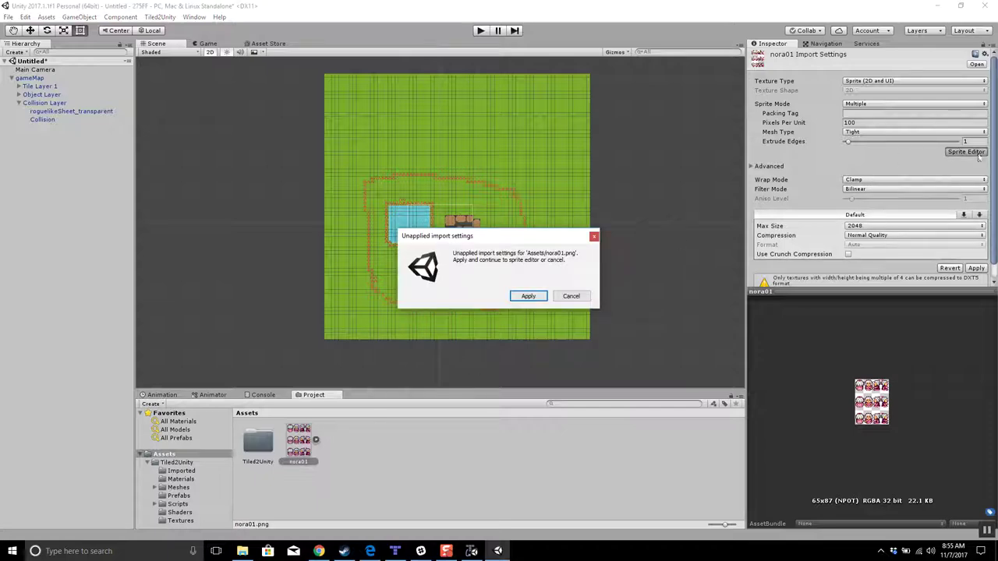
left_click(527, 296)
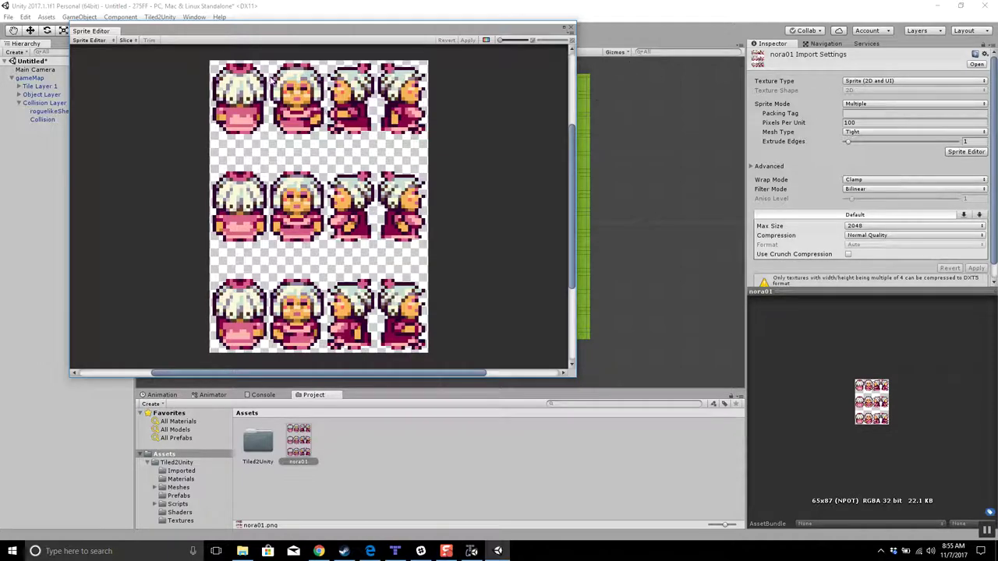
Slice the nora01 sheet with the Automatic type, Center pivot and Delete Existing method, and apply the result.
left_click(131, 41)
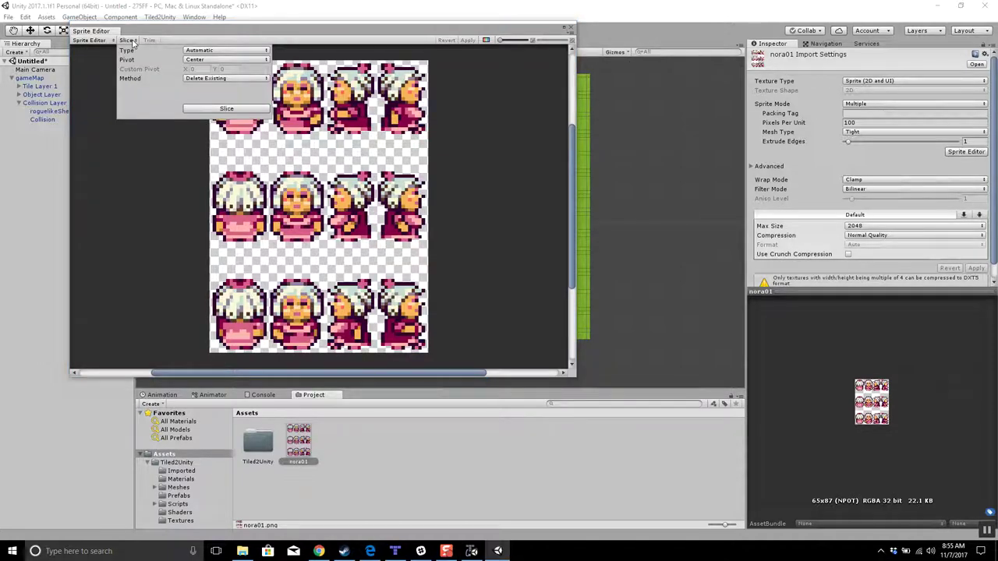
left_click(241, 112)
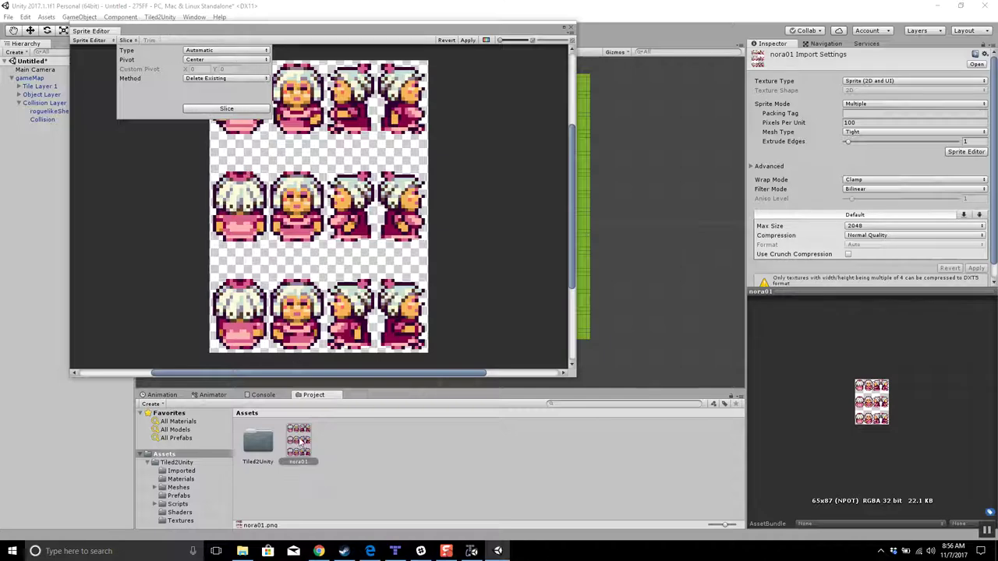
left_click(228, 108)
left_click(467, 40)
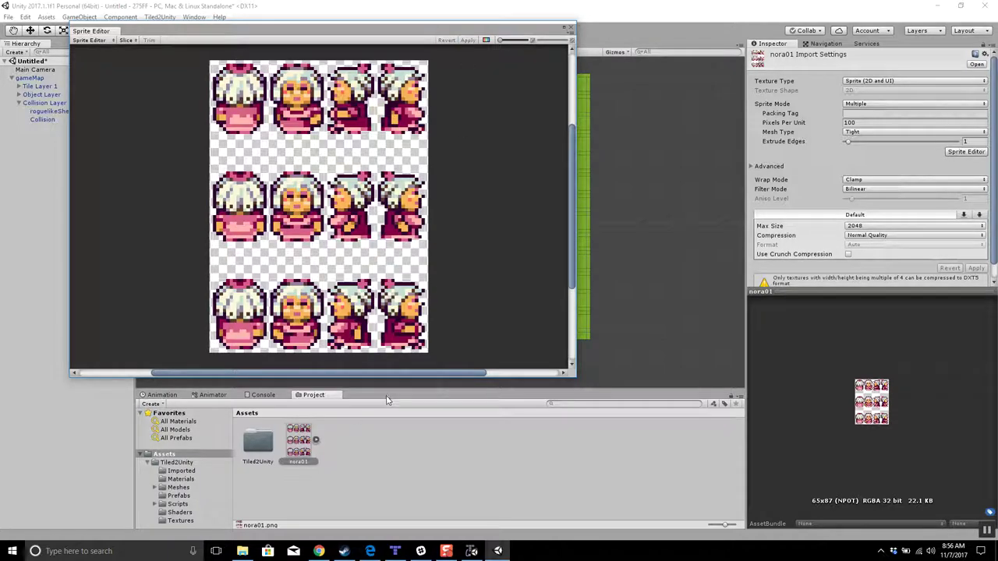
Close the Sprite Editor and inspect the sprites nested in nora01, previewing nora01_4 and nora01_0.
left_click(313, 440)
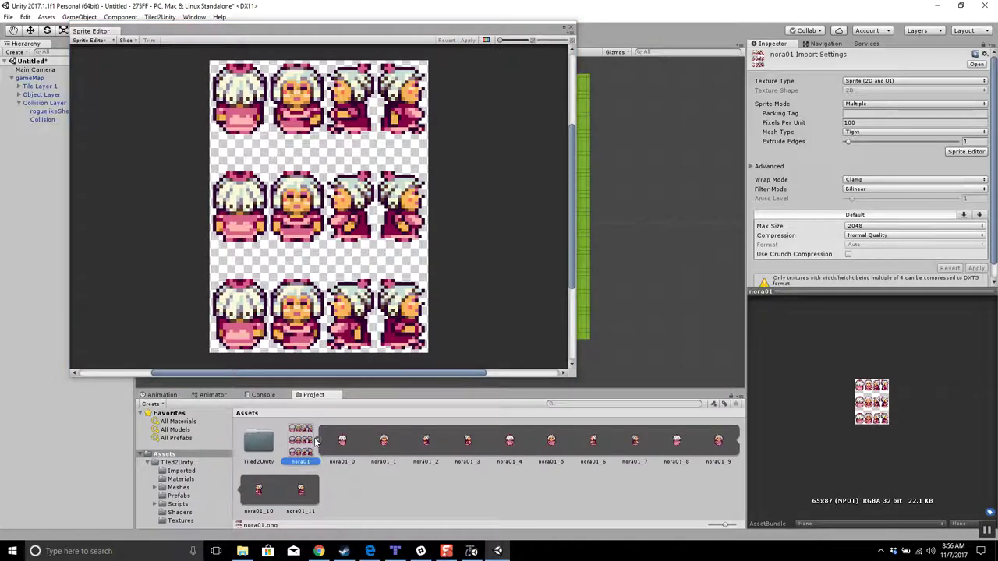
left_click(314, 442)
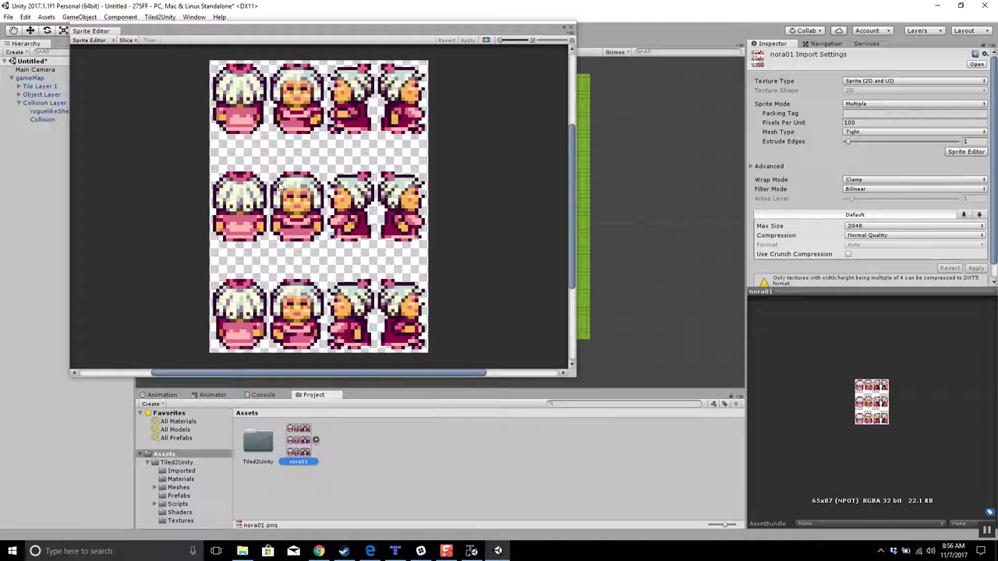
left_click(570, 27)
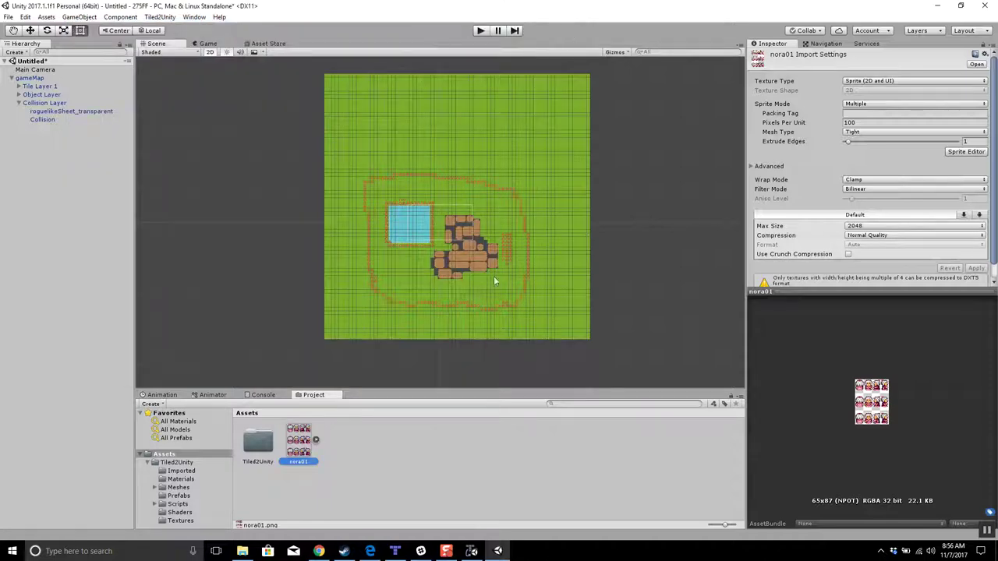
left_click(316, 441)
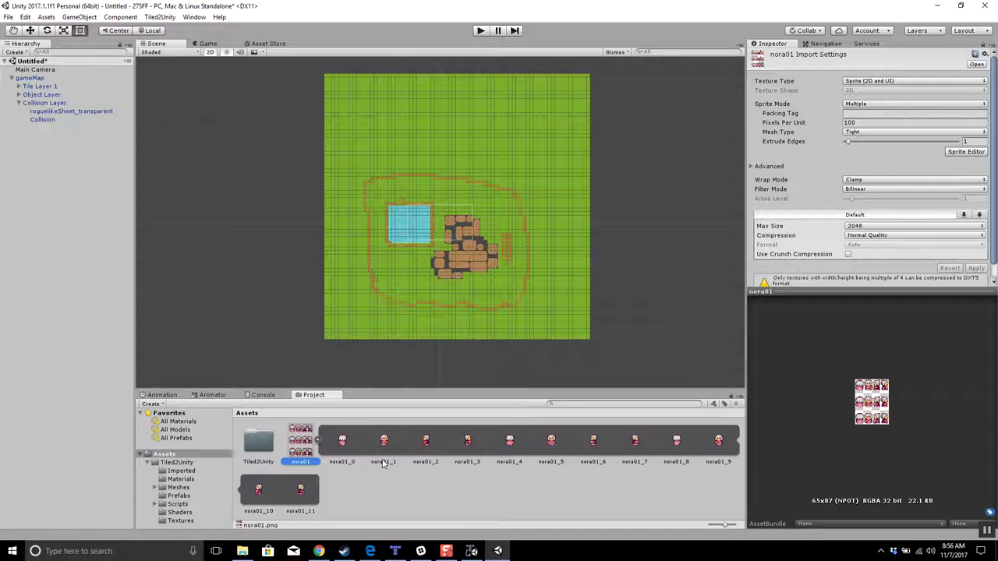
left_click(508, 443)
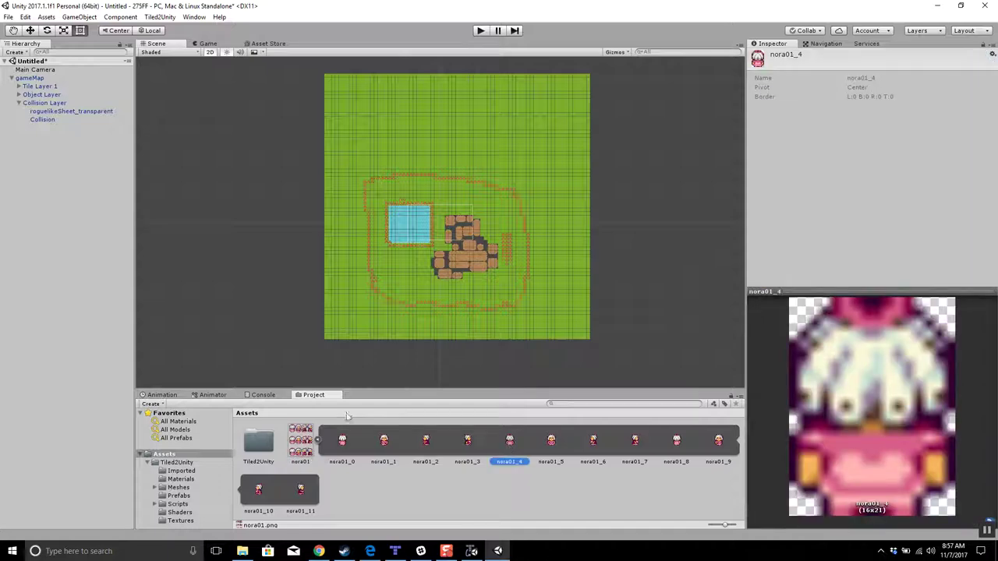
left_click(340, 441)
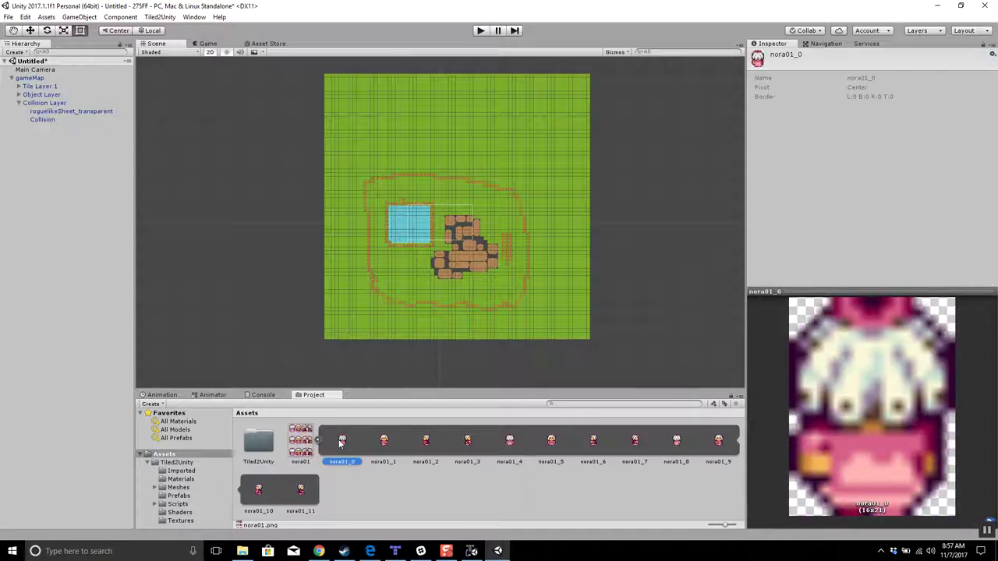
Preview nora01_4, nora01_8, nora01_0 and nora01_5 to compare the poses of the sliced sprites.
left_click(509, 441)
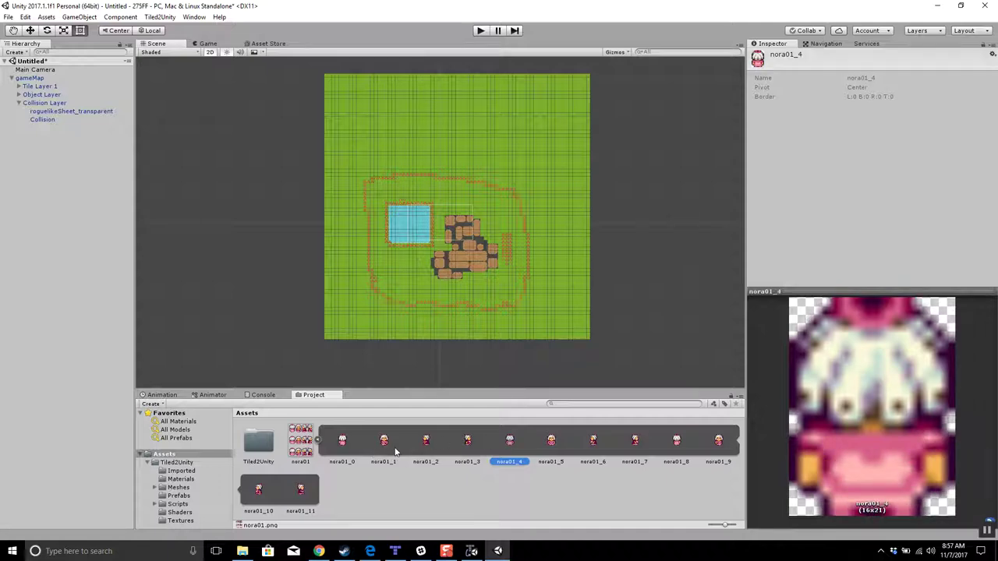
left_click(676, 442)
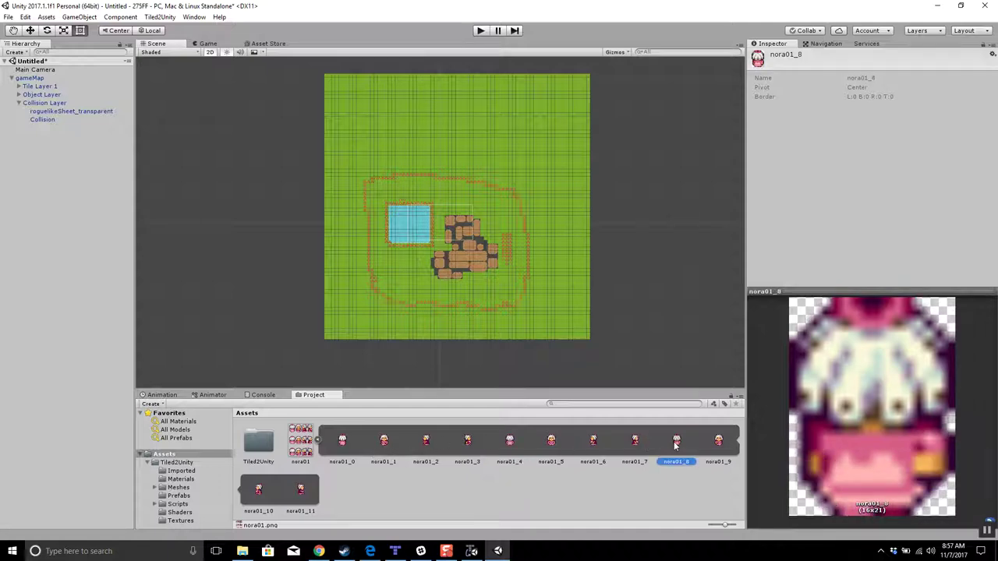
left_click(342, 442)
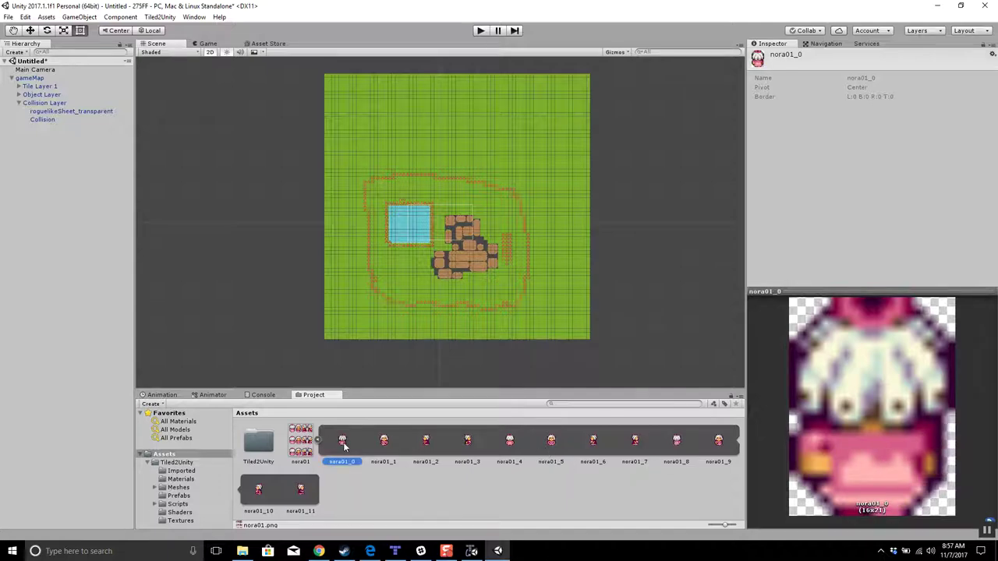
left_click(509, 442, "ctrl")
left_click(509, 442, "ctrl")
left_click(553, 444)
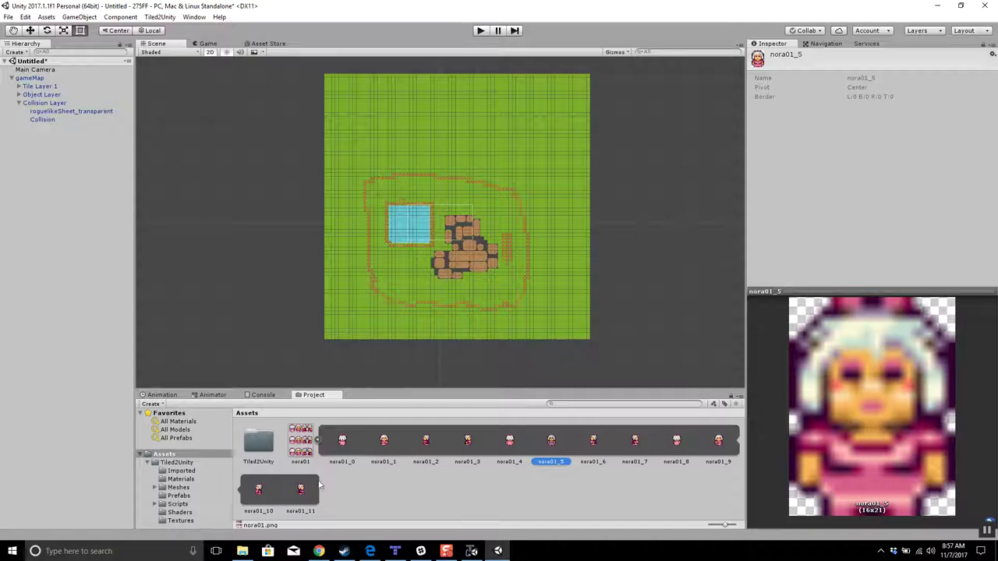
left_click(344, 449)
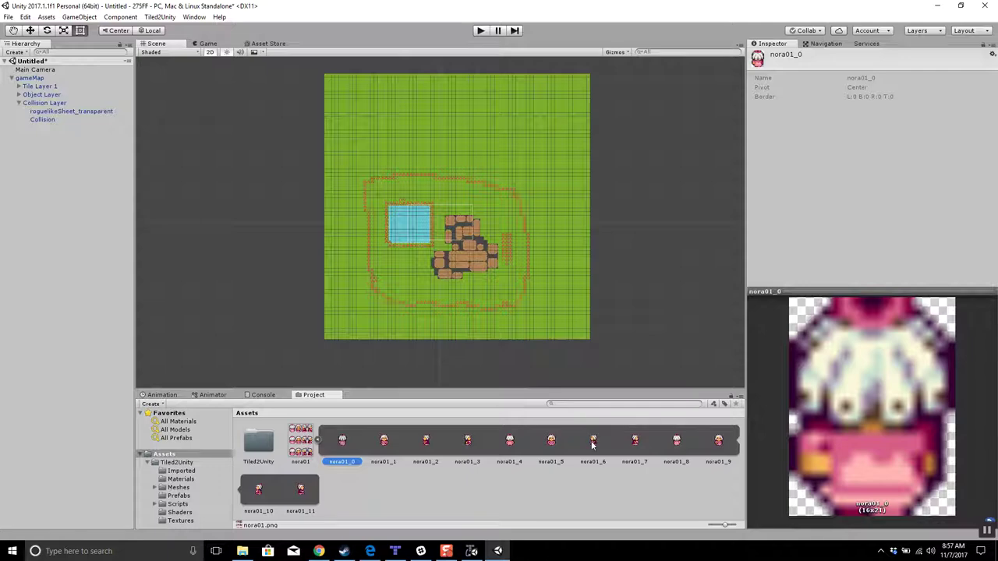
left_click(512, 443, "shift")
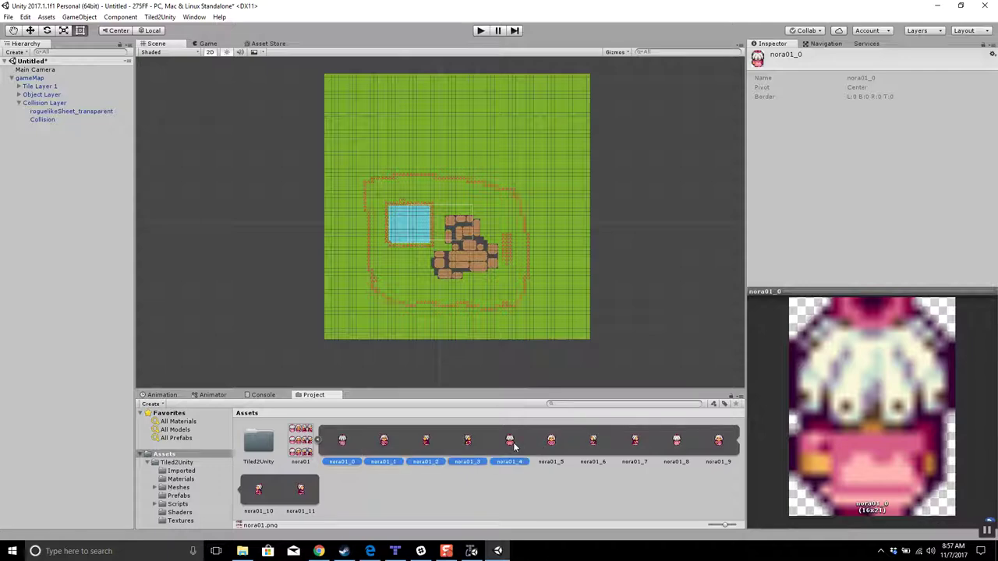
left_click(510, 442)
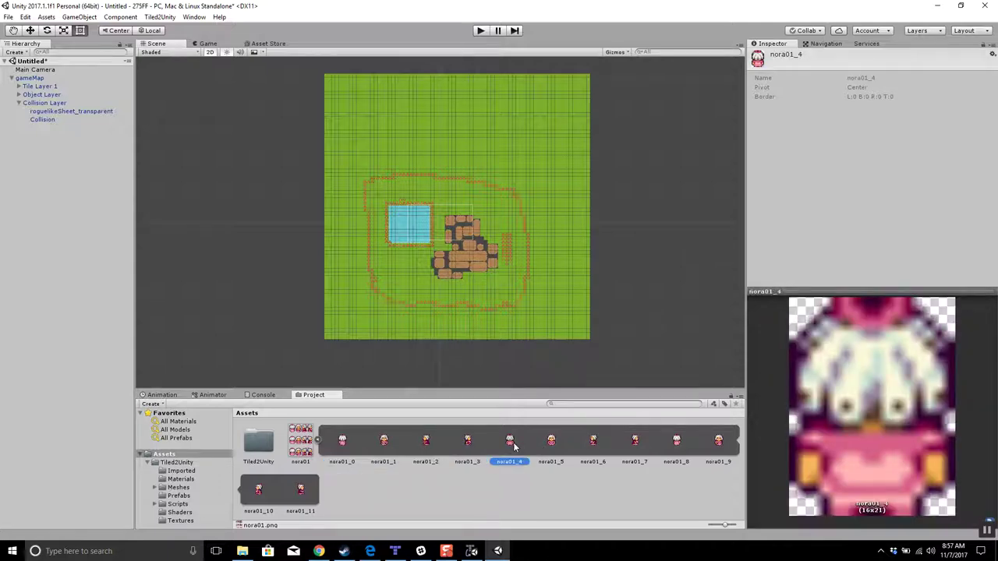
left_click(340, 443, "shift")
left_click(341, 443)
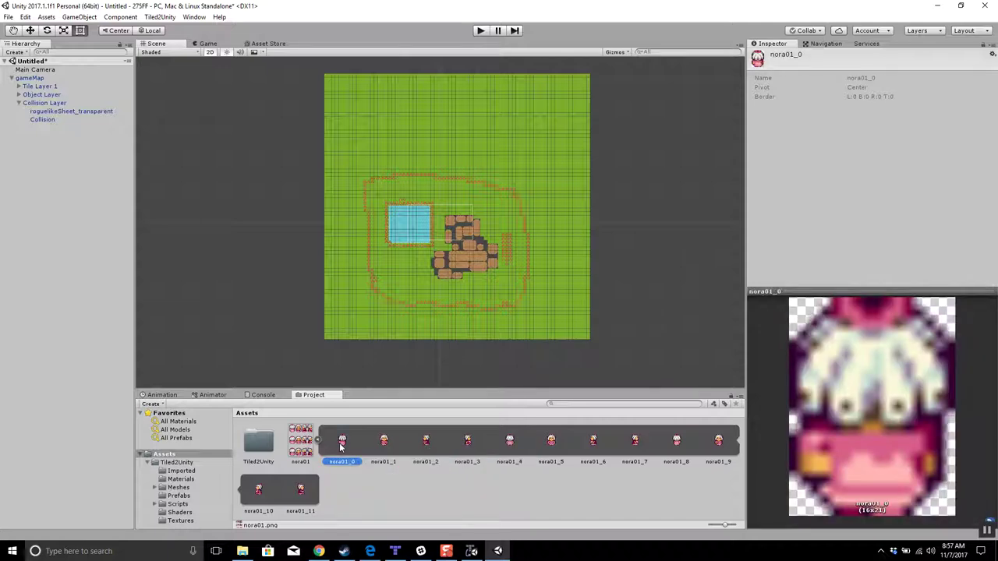
right_click(512, 442)
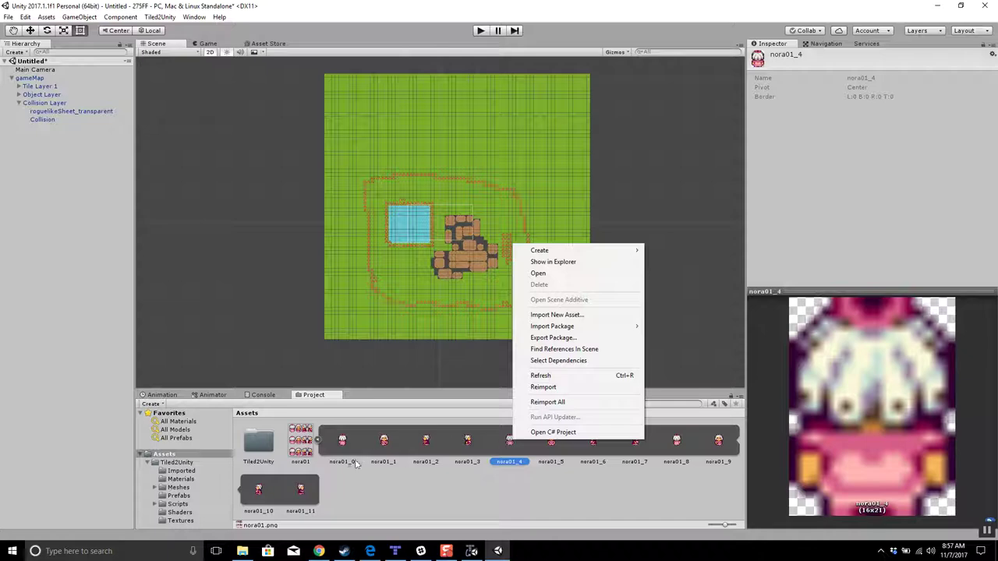
left_click(357, 491)
left_click(341, 442)
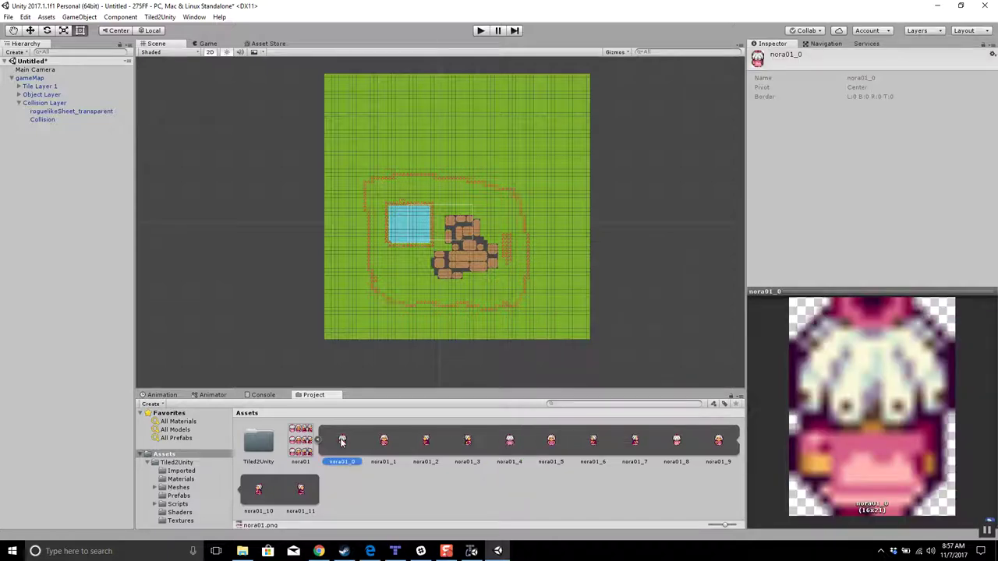
Review the back-facing frames nora01_4, nora01_8 and nora01_0 that form the upward walk.
left_click(503, 444)
left_click(676, 443)
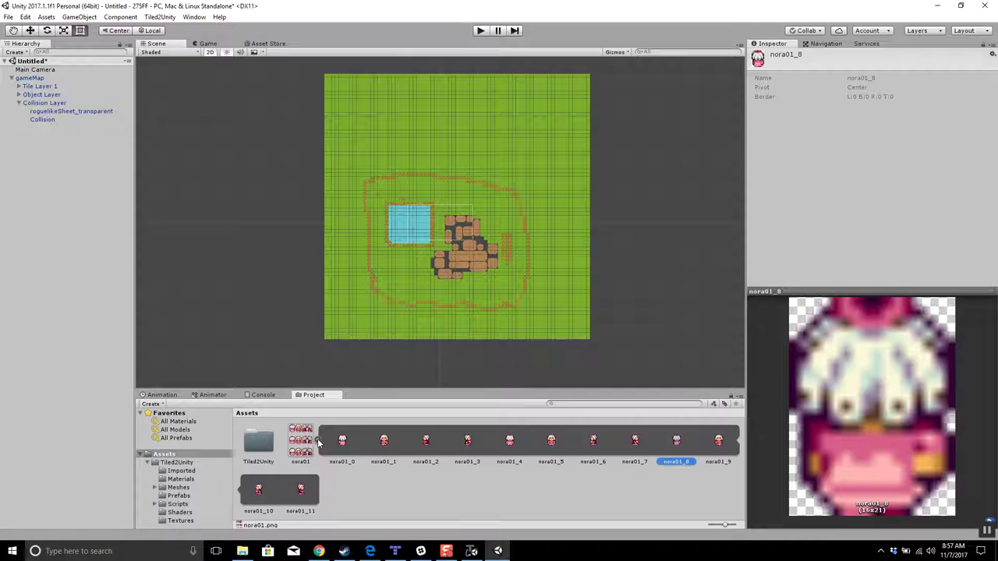
left_click(342, 443)
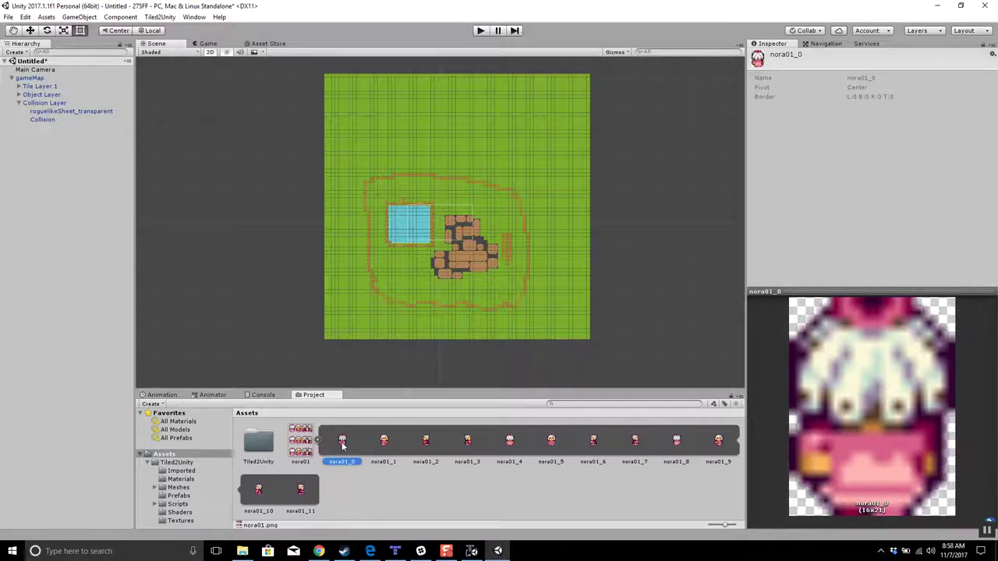
left_click(511, 442)
Select sprites nora01_0, nora01_4 and nora01_8 together and place them in the scene as a new animation.
left_click(343, 443)
left_click(508, 442, "ctrl")
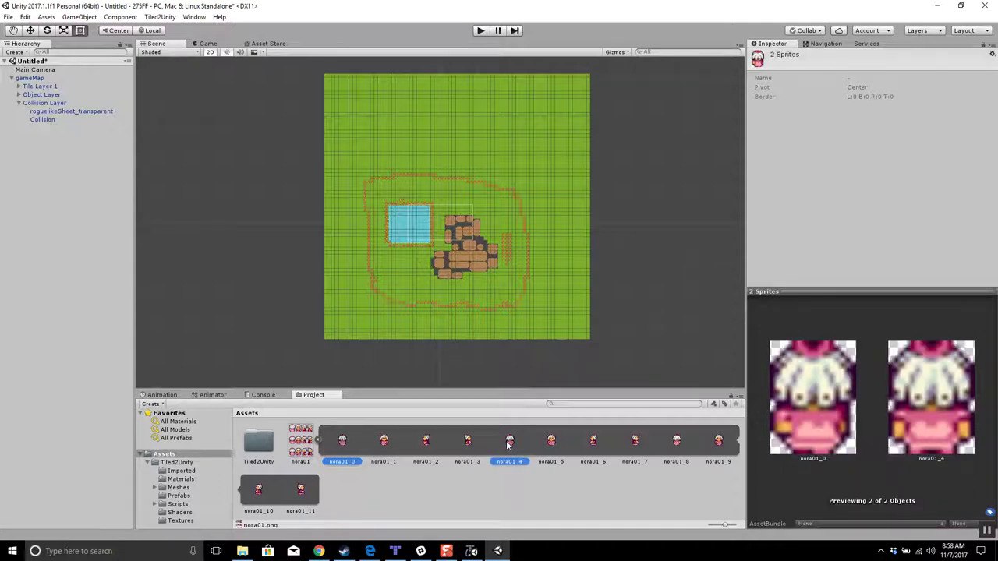
left_click(678, 442, "ctrl")
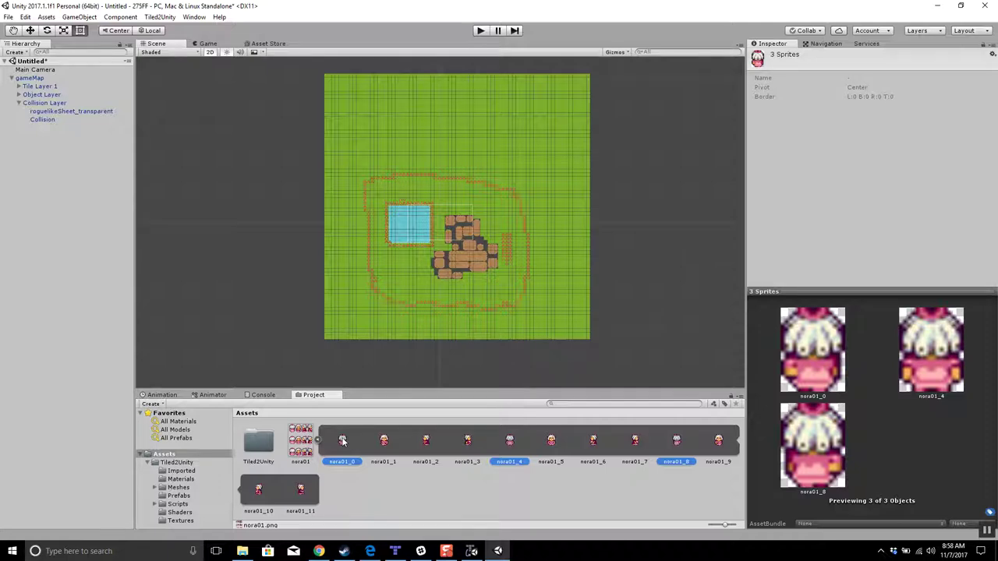
left_click_drag(341, 441, 278, 234)
left_click_drag(377, 136, 426, 140)
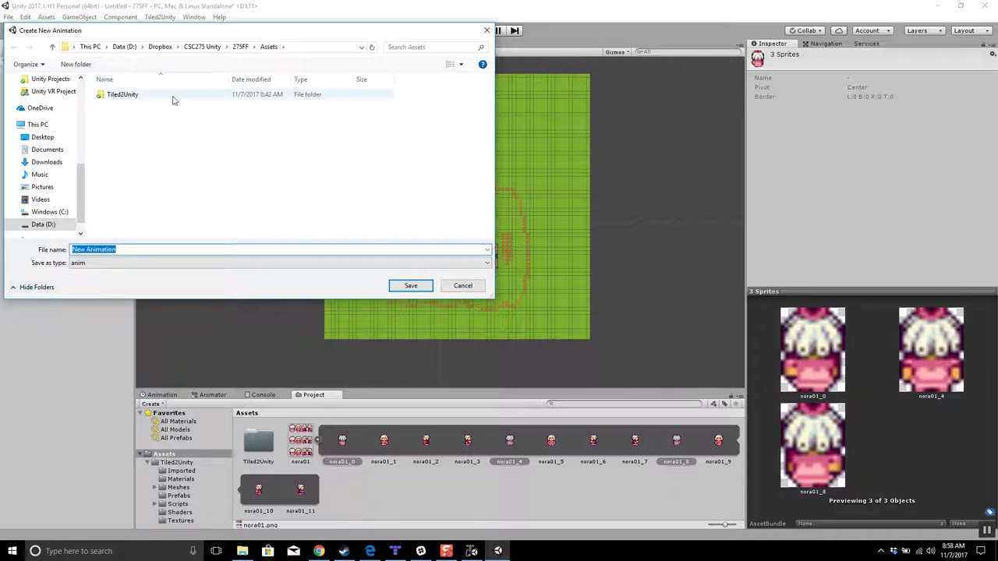
Create a folder named animation inside Assets and open it as the save location.
right_click(129, 160)
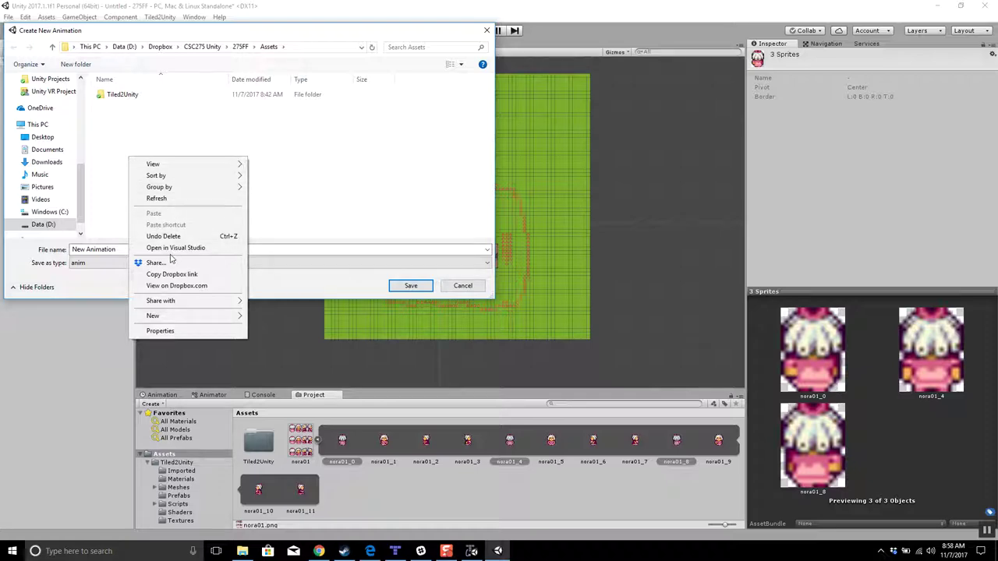
mouse_move(174, 317)
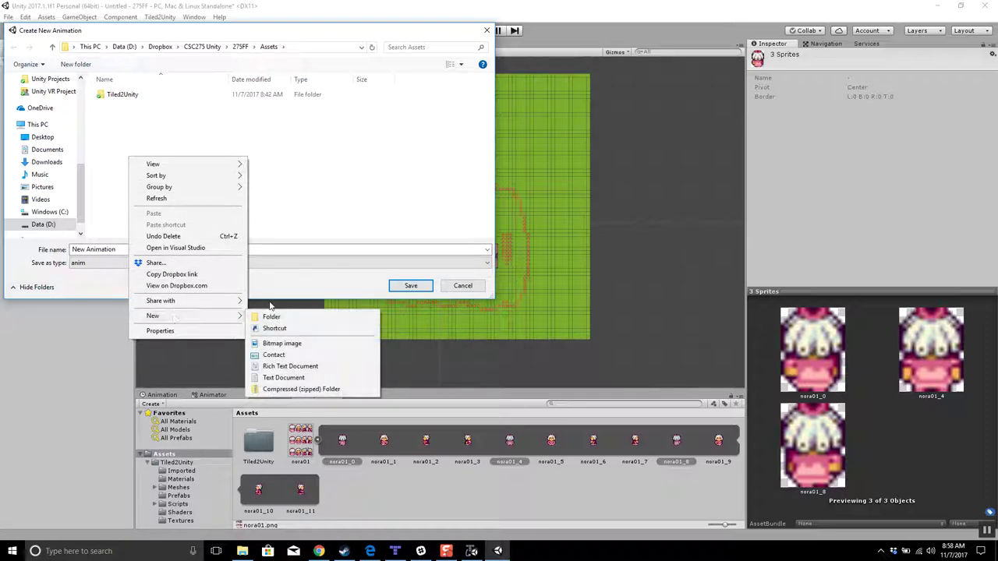
left_click(271, 316)
type("animation")
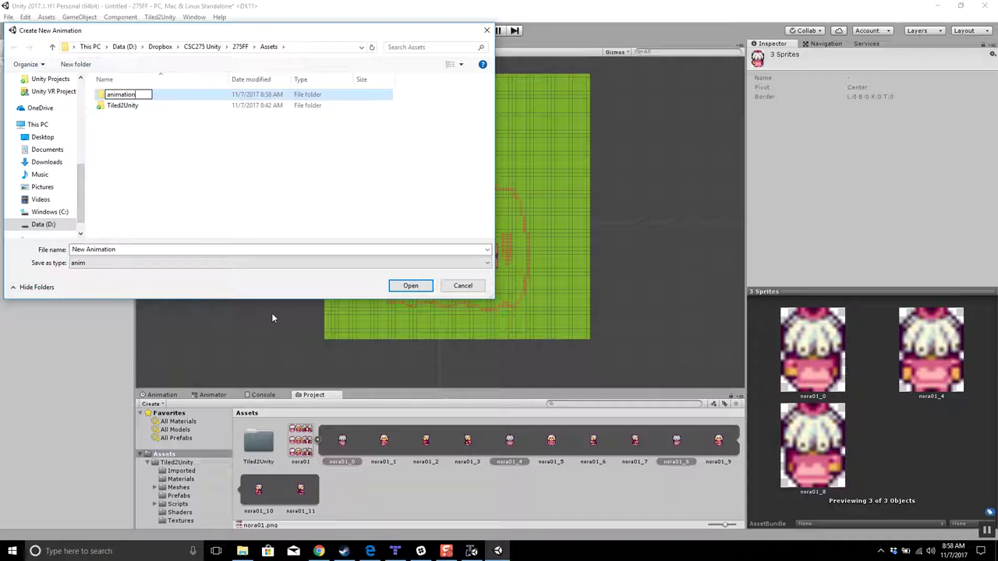
key("Return")
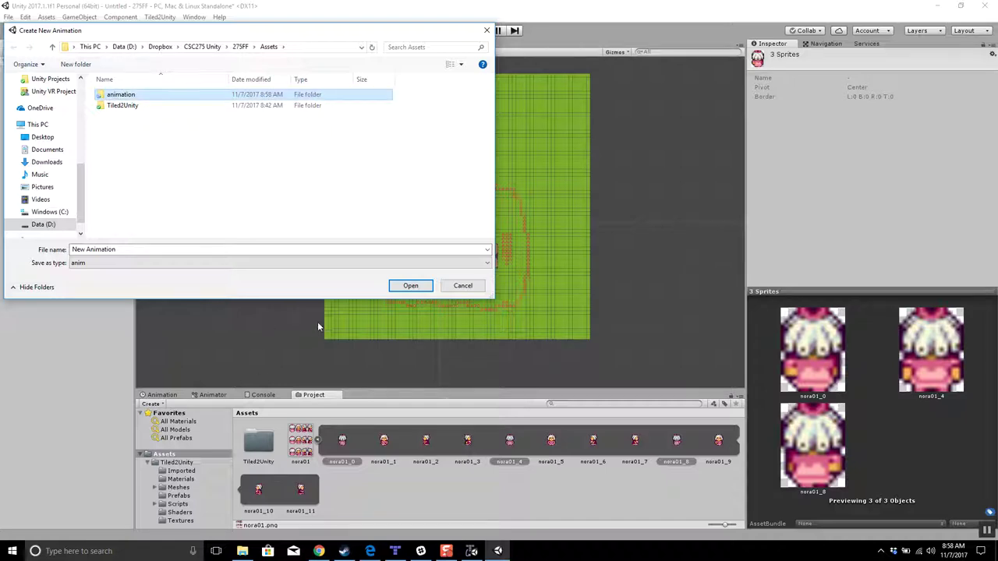
left_click(411, 285)
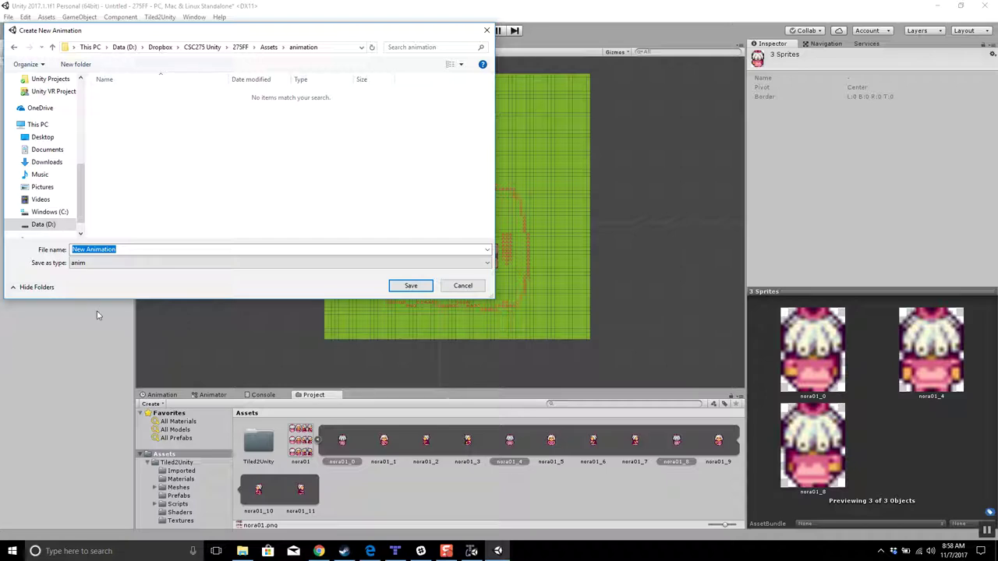
Name the new animation clip noraUP and save it in the animation folder.
left_click(131, 248)
key("BackSpace")
key("BackSpace")
key("BackSpace")
key("BackSpace")
key("BackSpace")
key("BackSpace")
key("BackSpace")
key("BackSpace")
key("BackSpace")
key("BackSpace")
key("BackSpace")
key("BackSpace")
key("BackSpace")
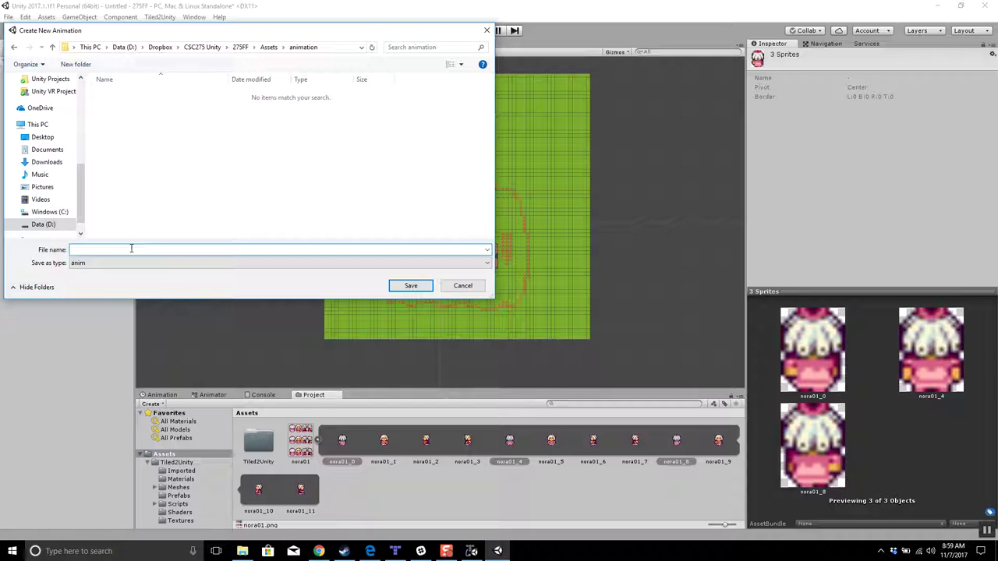
type("noraUP")
left_click(410, 286)
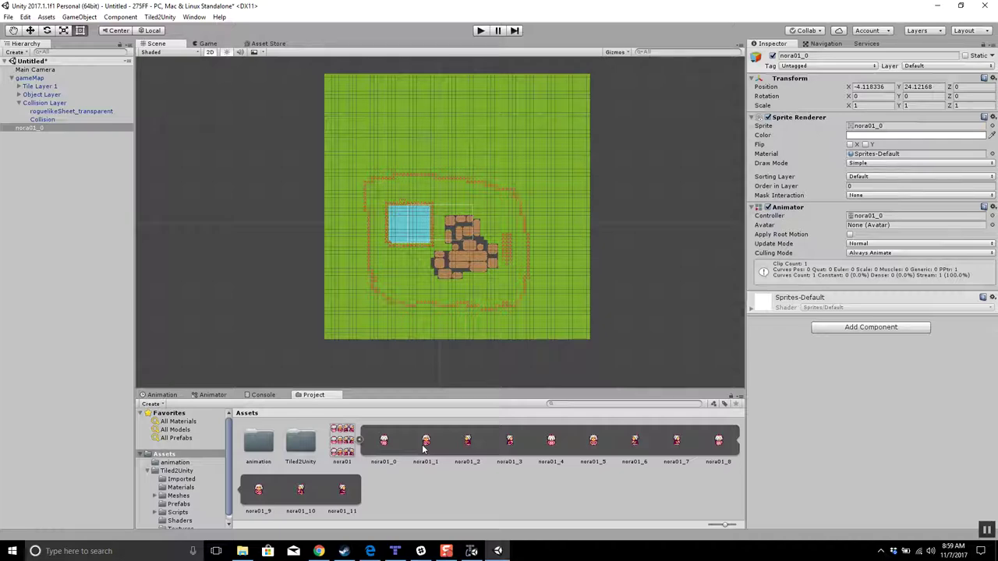
Select sprites nora01_1, nora01_5 and nora01_9 together and place them in the scene as a new animation.
left_click(426, 443)
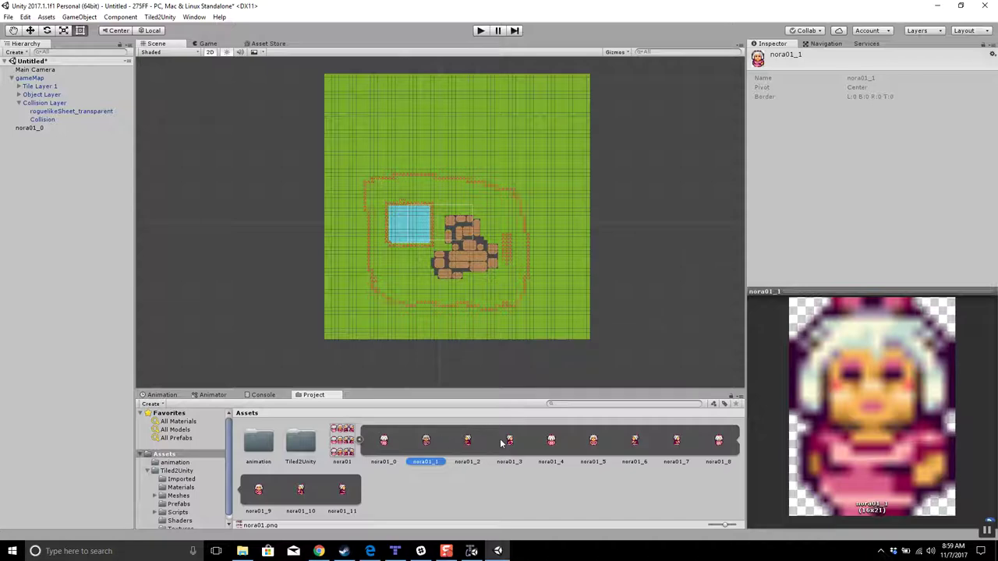
left_click(592, 441, "ctrl")
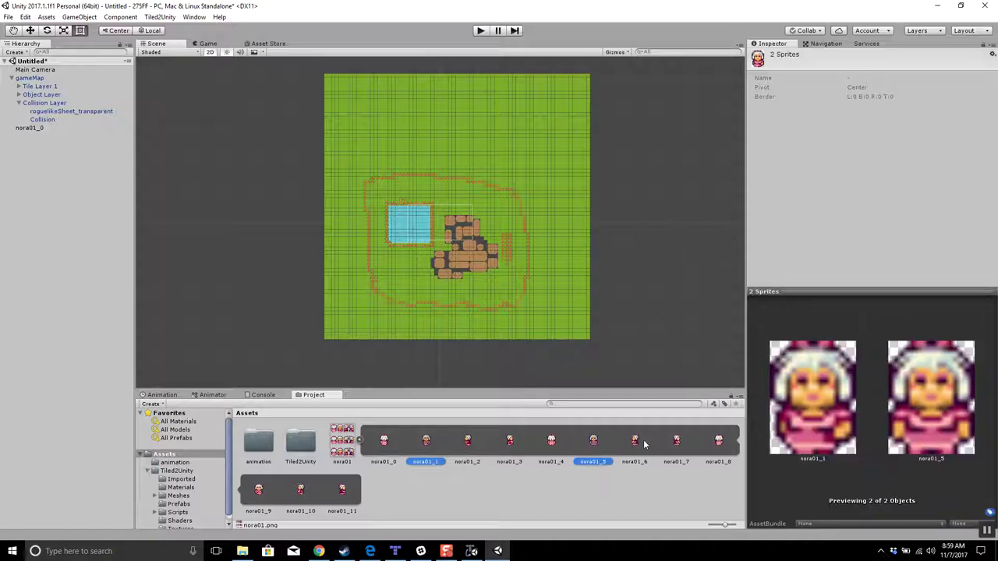
left_click(258, 493, "ctrl")
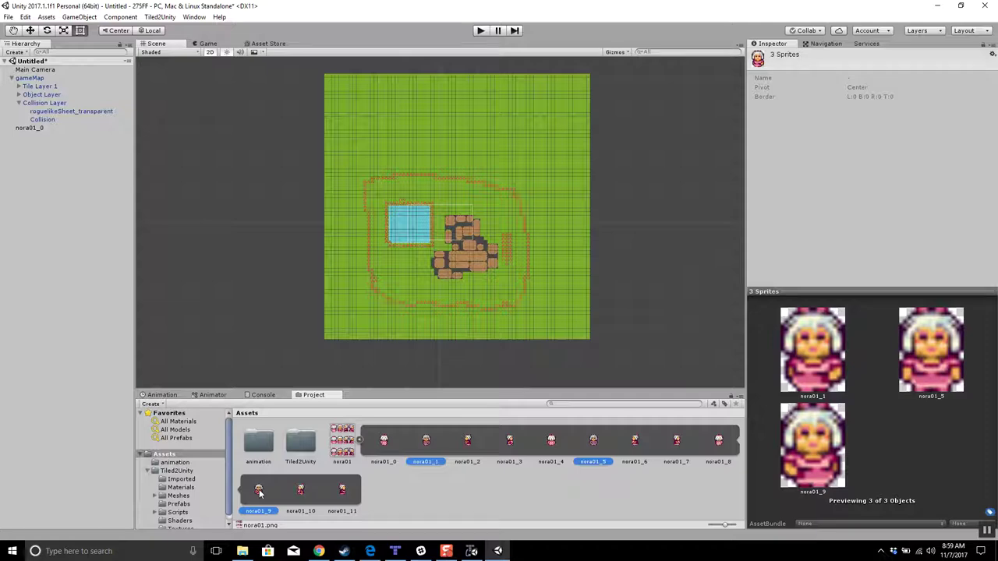
left_click(258, 308)
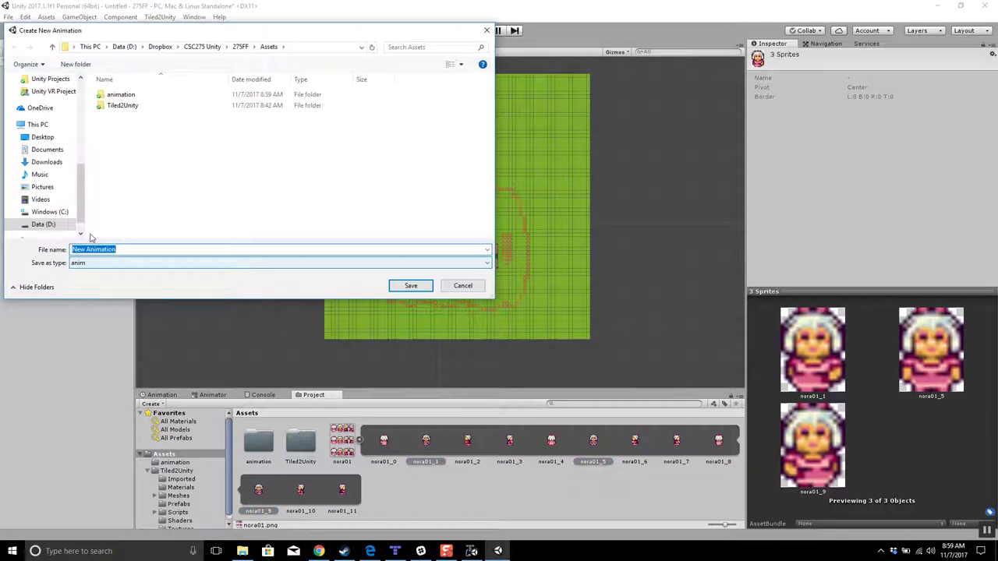
Save the front-facing animation clip as noraDOWN in the animation folder.
double_click(122, 99)
left_click(122, 96)
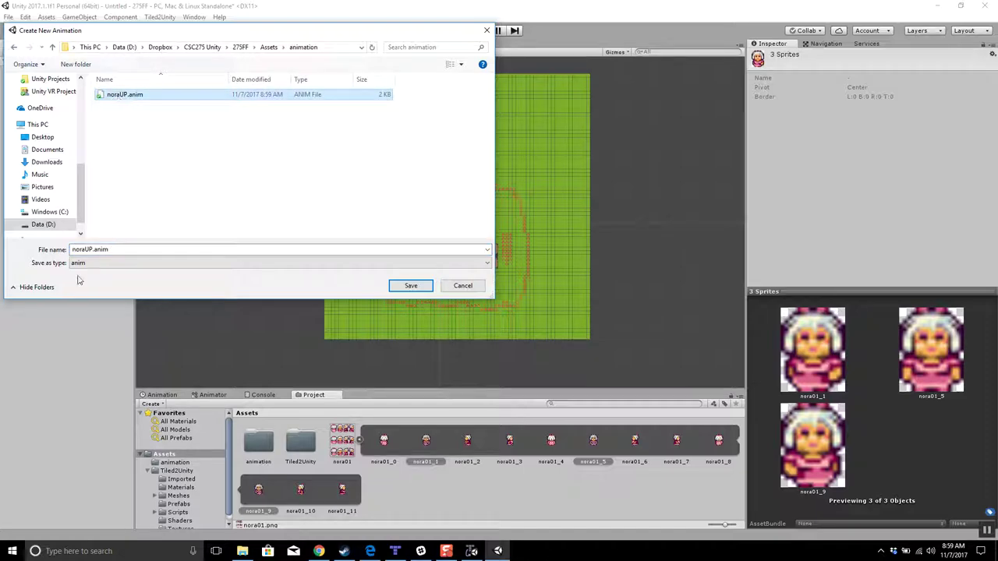
left_click(91, 250)
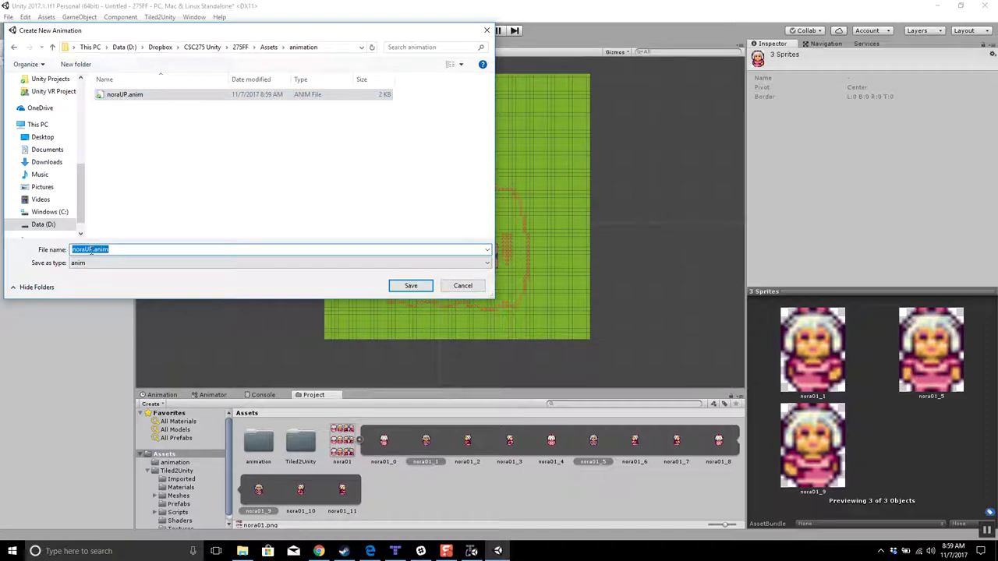
left_click(91, 251)
key("BackSpace")
key("BackSpace")
type("DOWN")
key("Return")
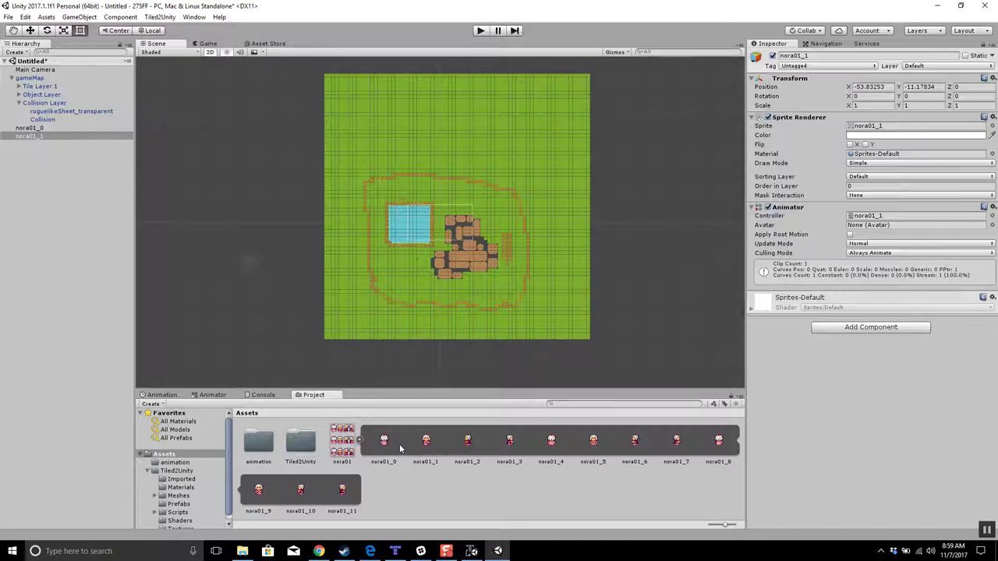
Select sprites nora01_2, nora01_6 and nora01_10 together and place them in the scene as a new animation.
left_click(467, 441)
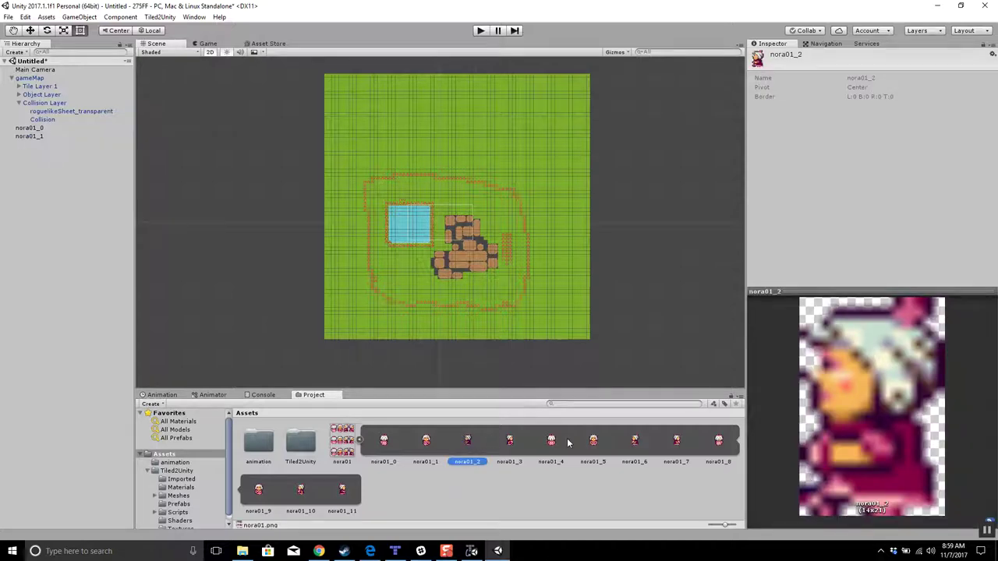
left_click(634, 441, "ctrl")
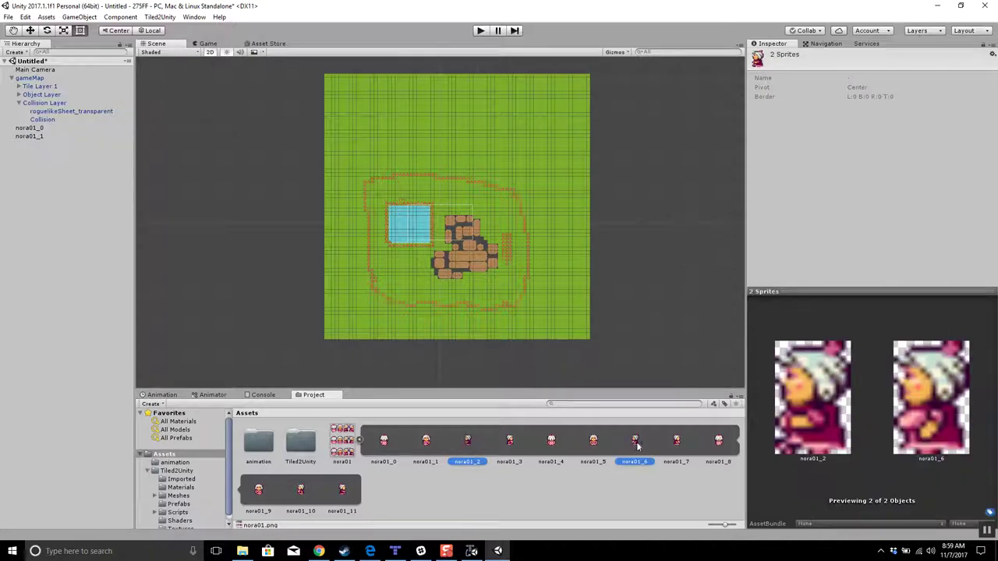
left_click(300, 490, "ctrl")
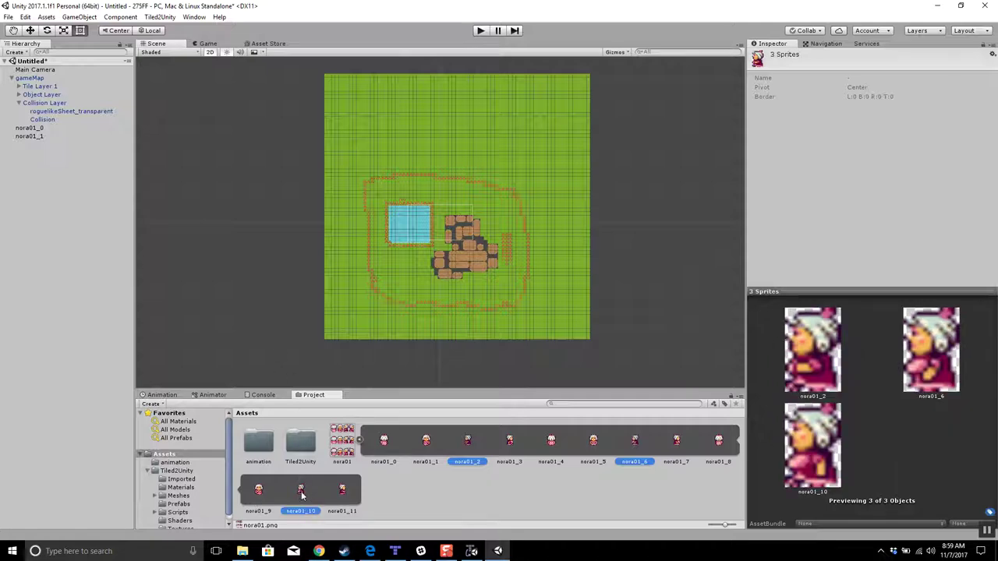
left_click_drag(339, 247, 340, 247)
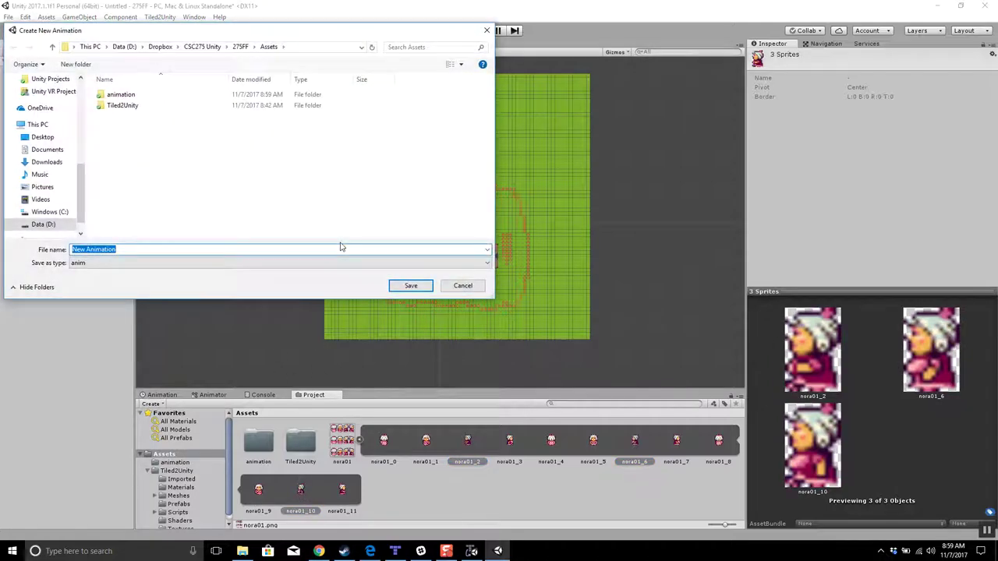
Save the left-facing animation clip as noraLEFT in the animation folder.
left_click(119, 95)
left_click(119, 95)
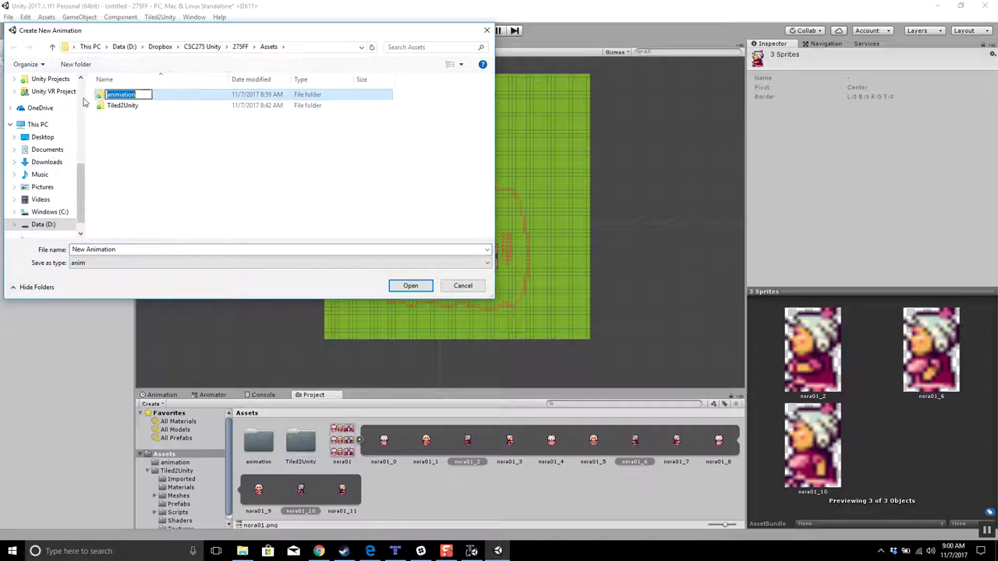
left_click(104, 95)
double_click(104, 95)
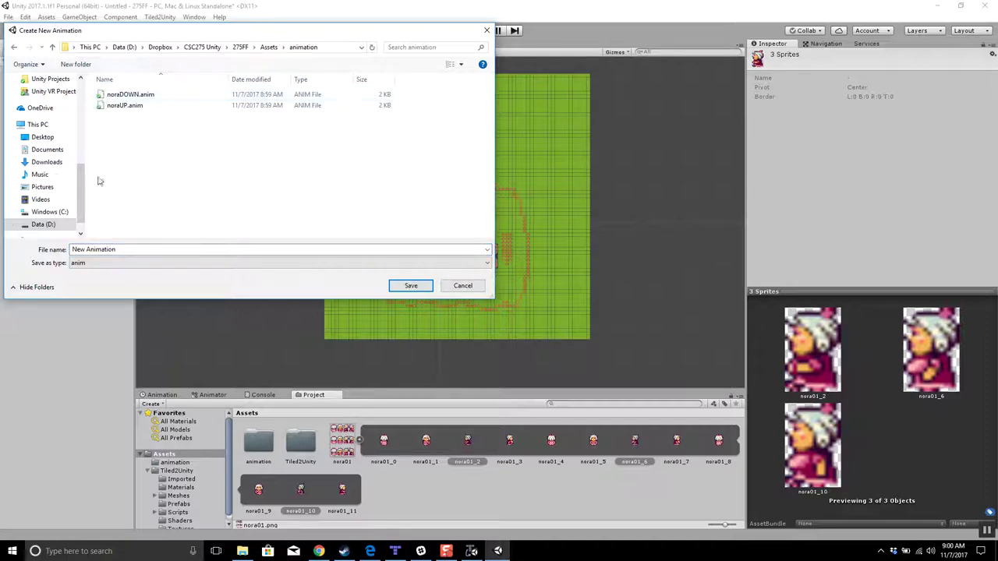
left_click(121, 106)
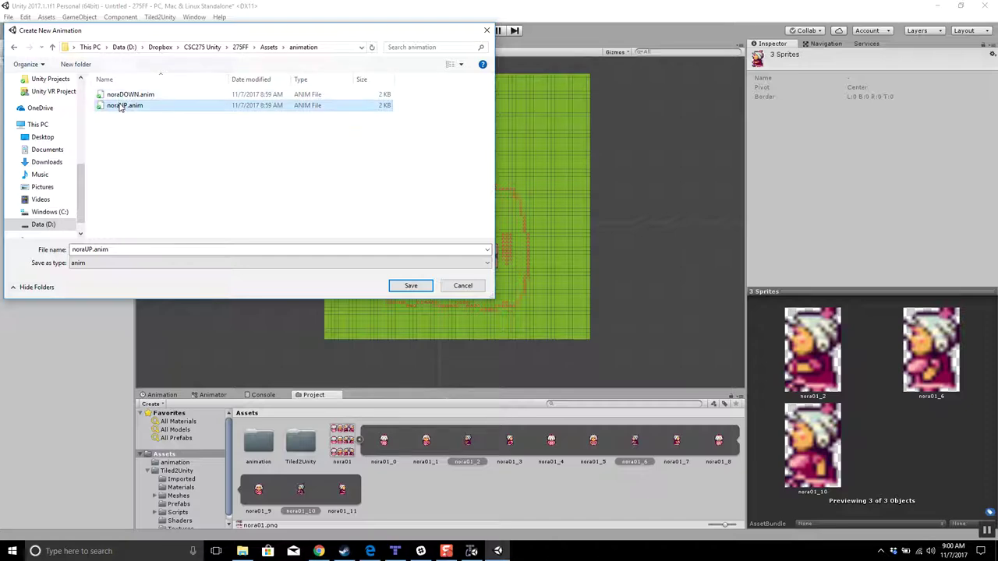
double_click(95, 248)
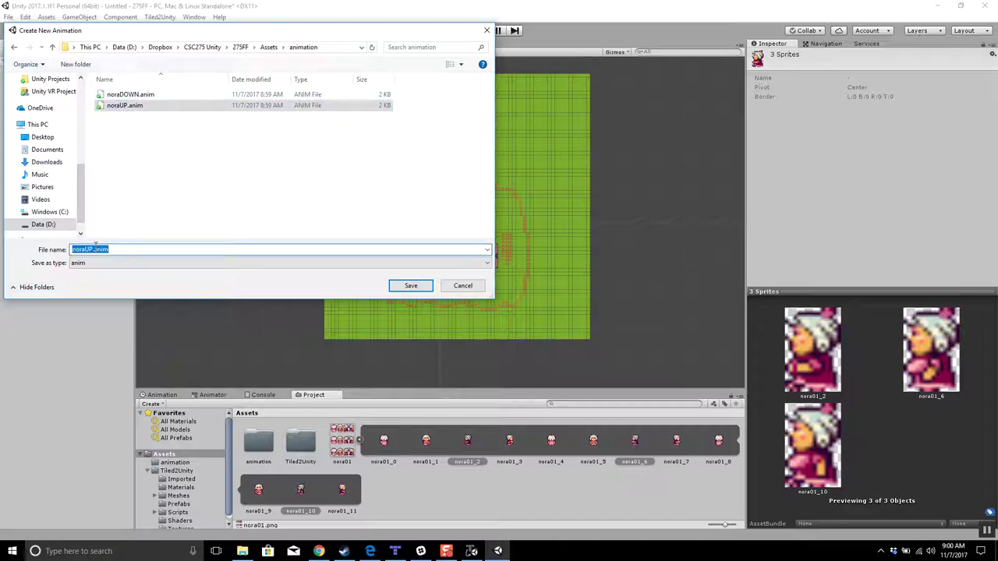
left_click(95, 247)
key("BackSpace")
key("BackSpace")
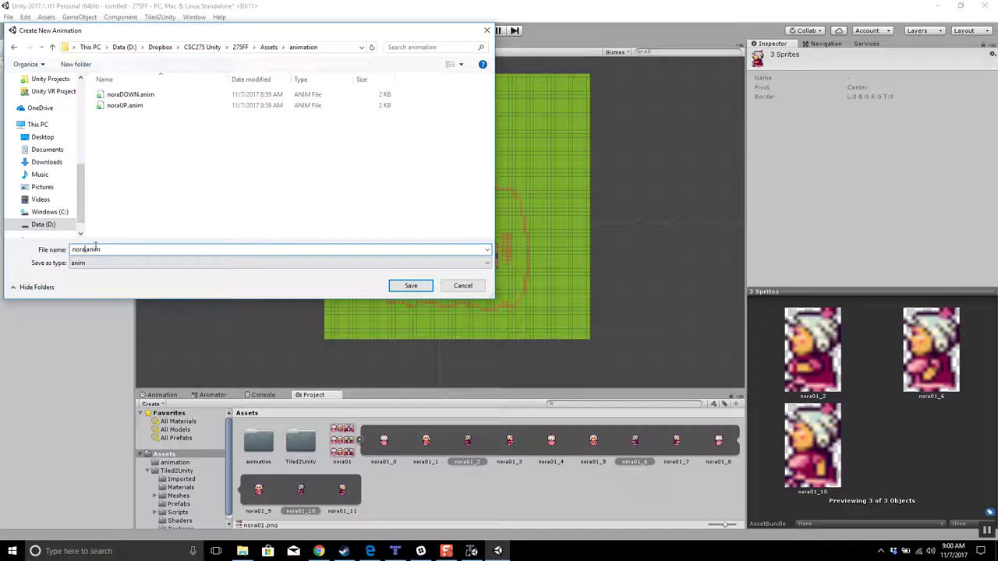
type("LEFT")
key("Return")
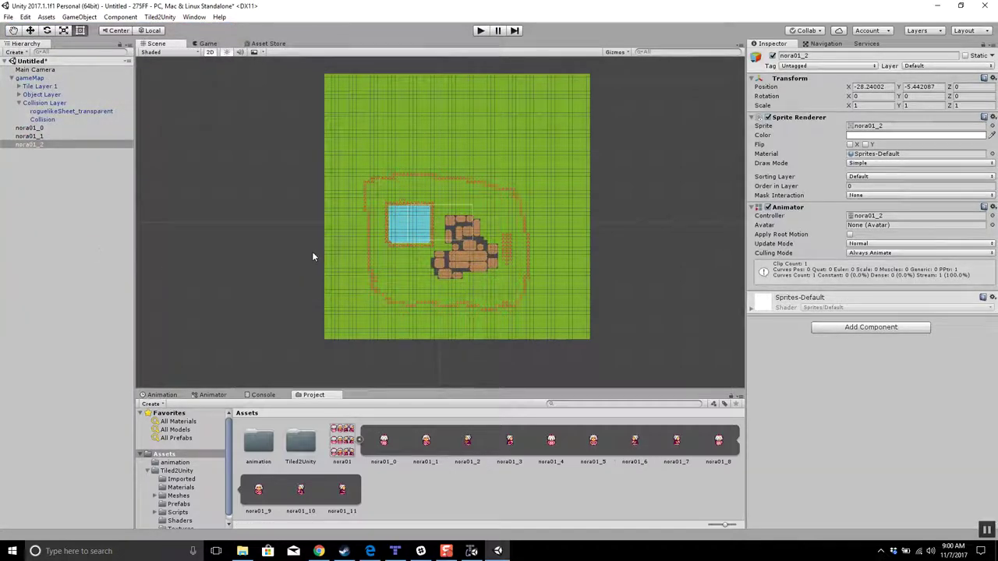
Select sprites nora01_3, nora01_7 and nora01_11 together and place them in the scene as a new animation.
left_click(510, 443)
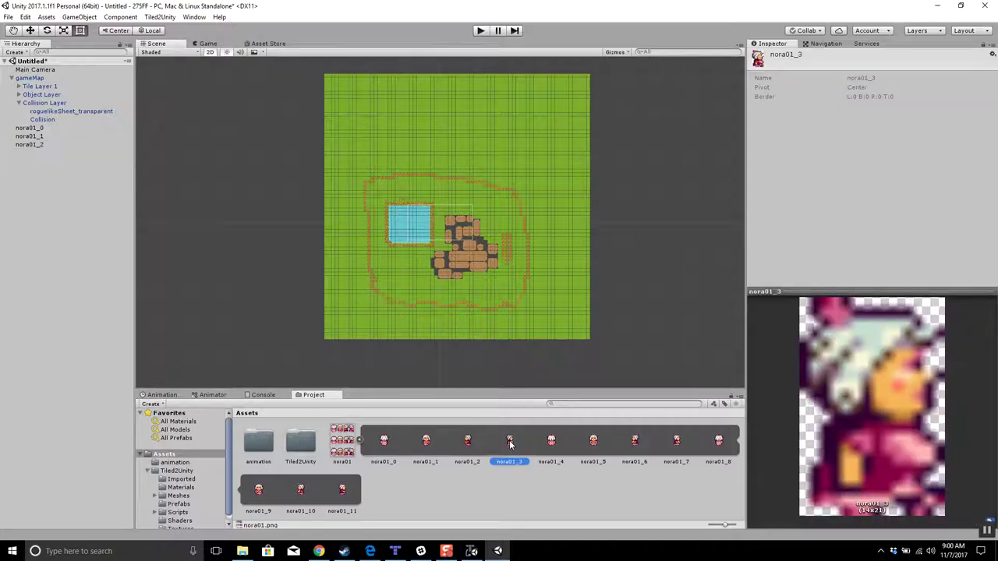
left_click(676, 441, "ctrl")
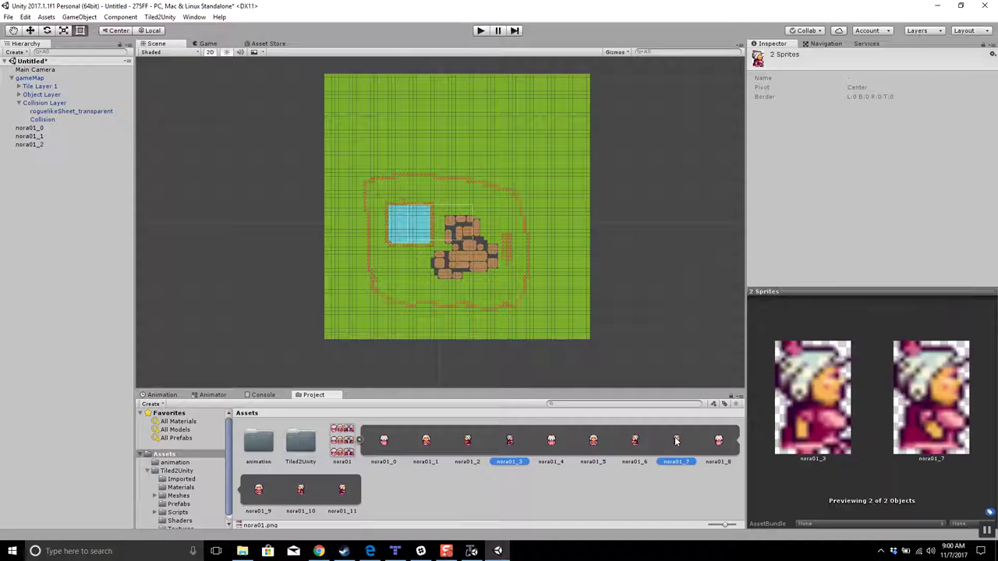
left_click(343, 489, "ctrl")
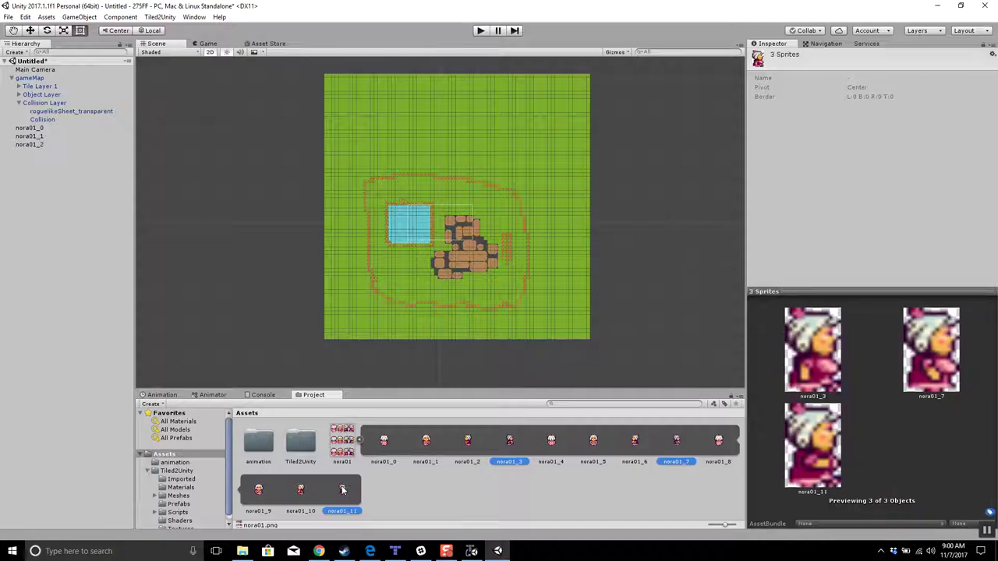
left_click_drag(342, 490, 344, 243)
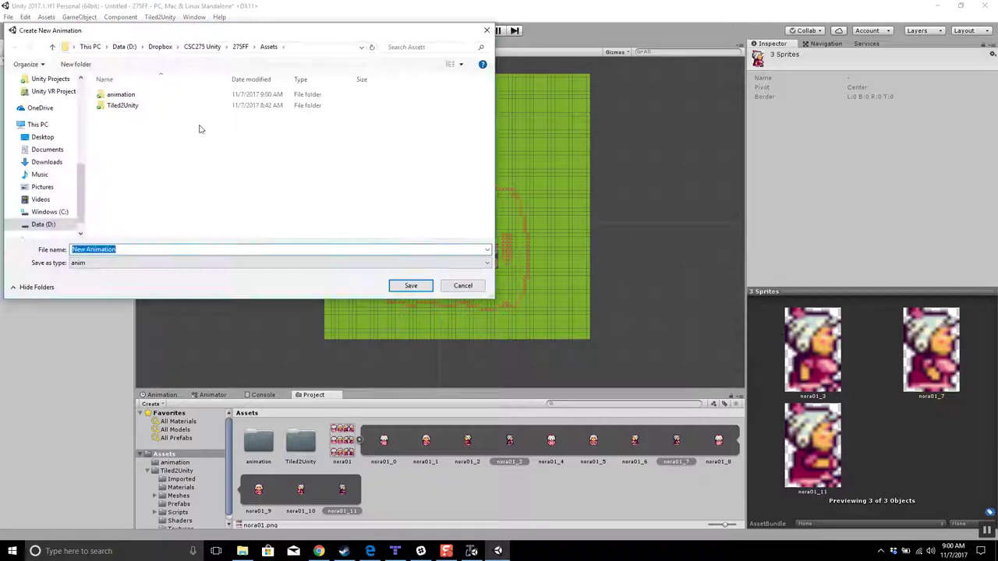
Save the right-facing animation clip as noraRIGHT in the animation folder.
double_click(119, 94)
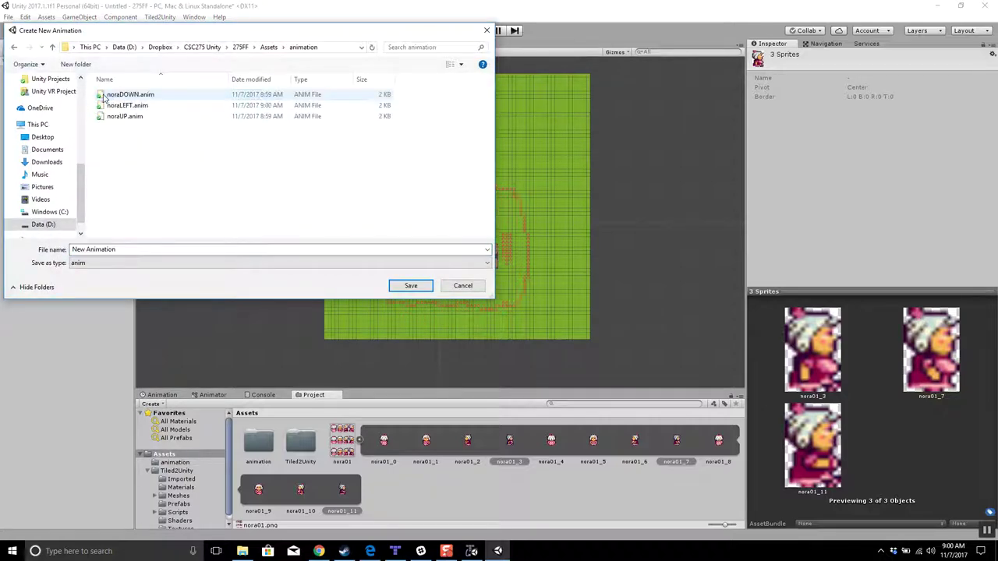
left_click(115, 118)
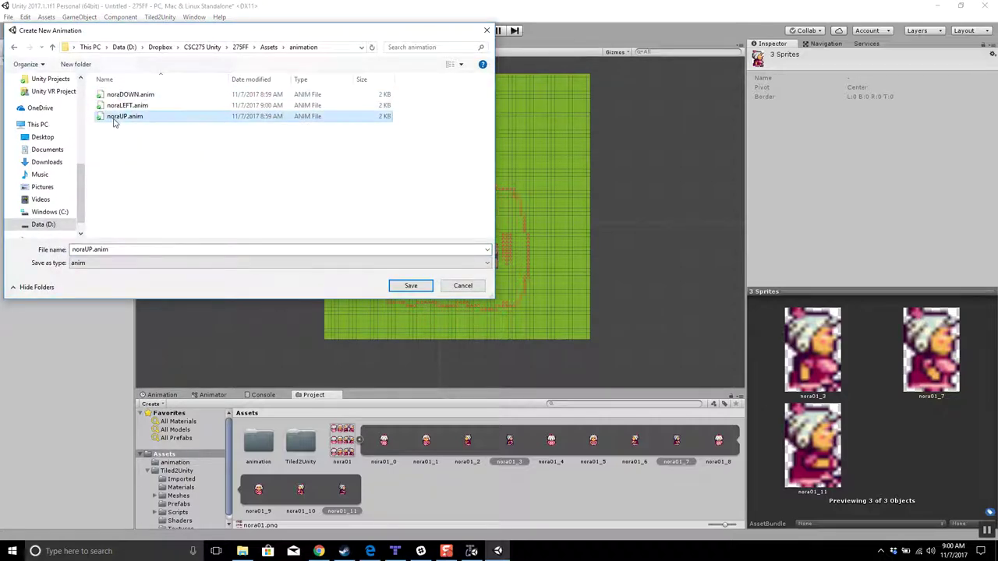
double_click(90, 249)
left_click(90, 249)
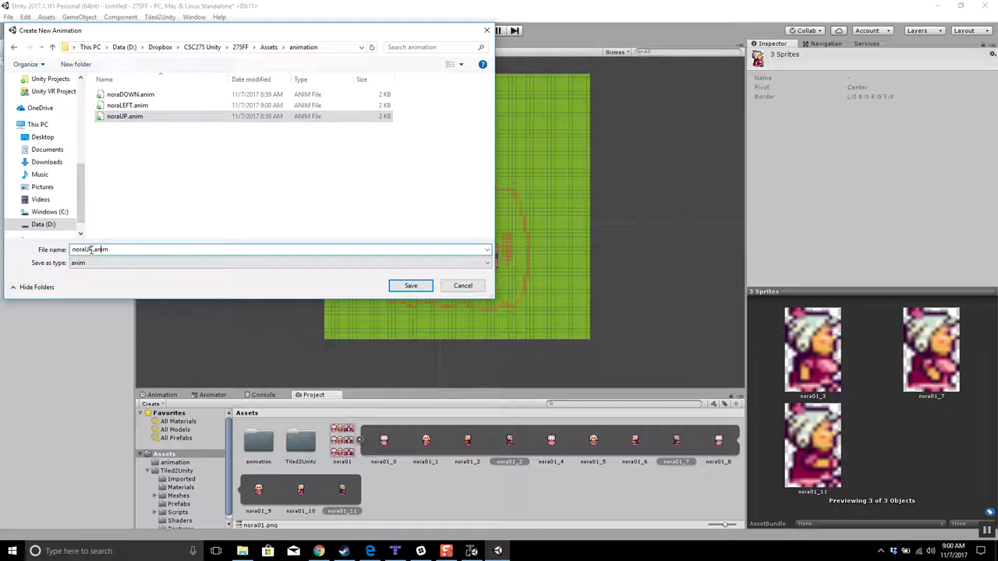
key("BackSpace")
key("BackSpace")
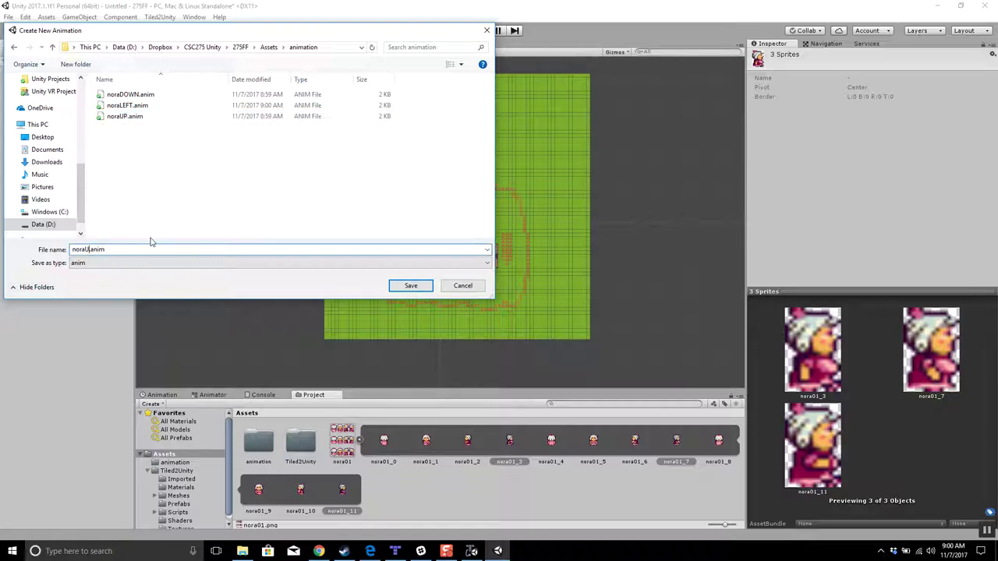
type("RIGHT")
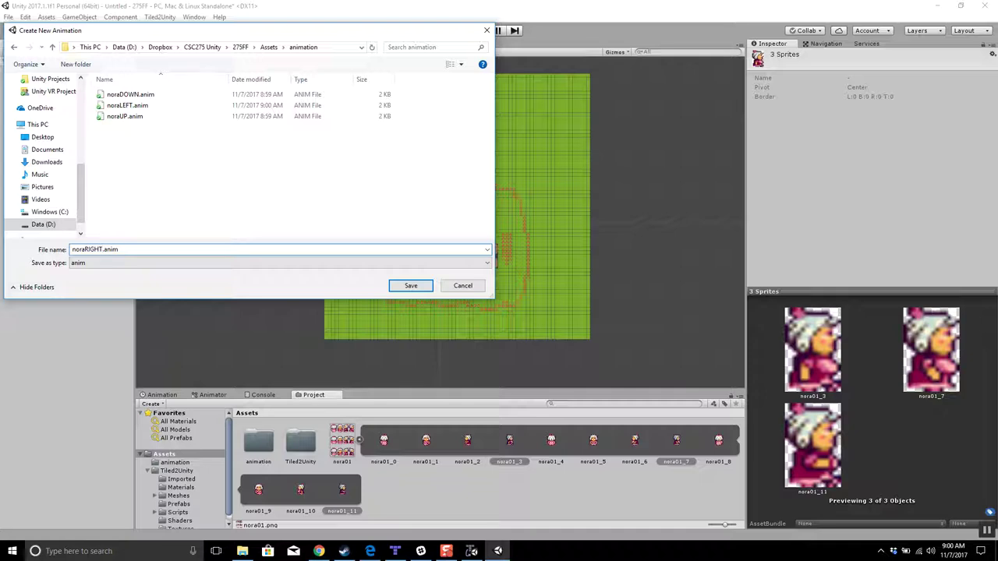
left_click(408, 286)
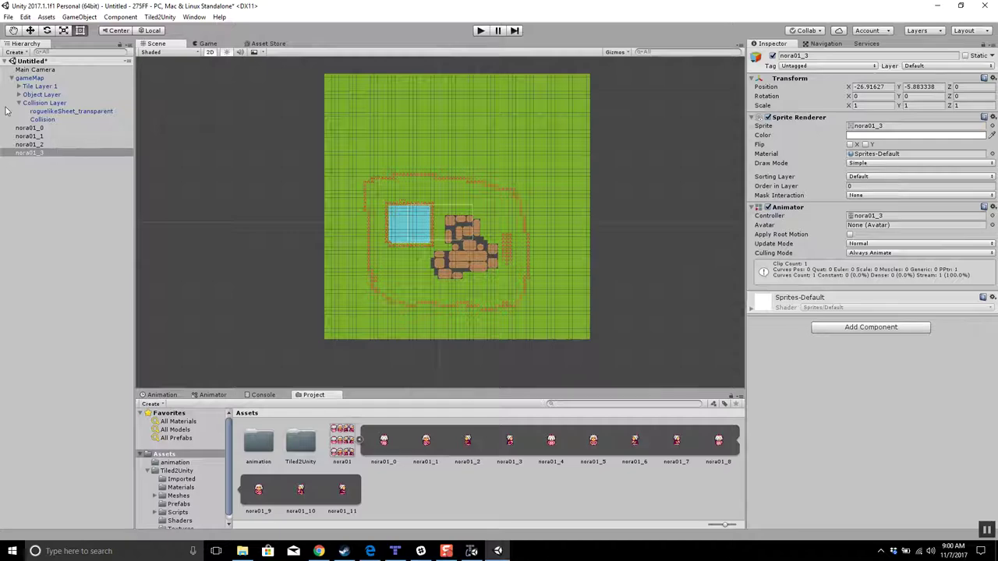
Delete the animator controllers nora01_1, nora01_2 and nora01_3 from the animation folder.
left_click(32, 129)
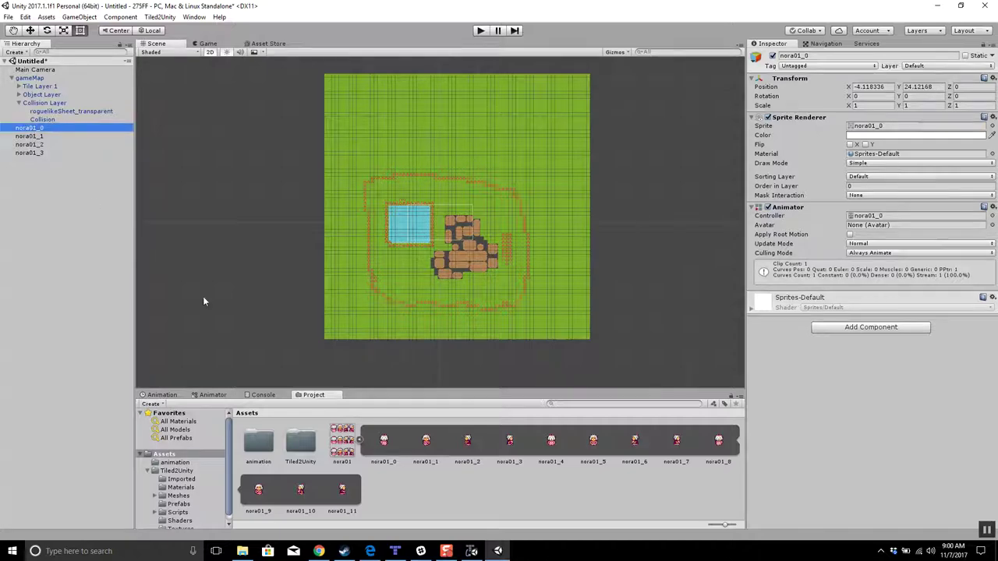
double_click(258, 442)
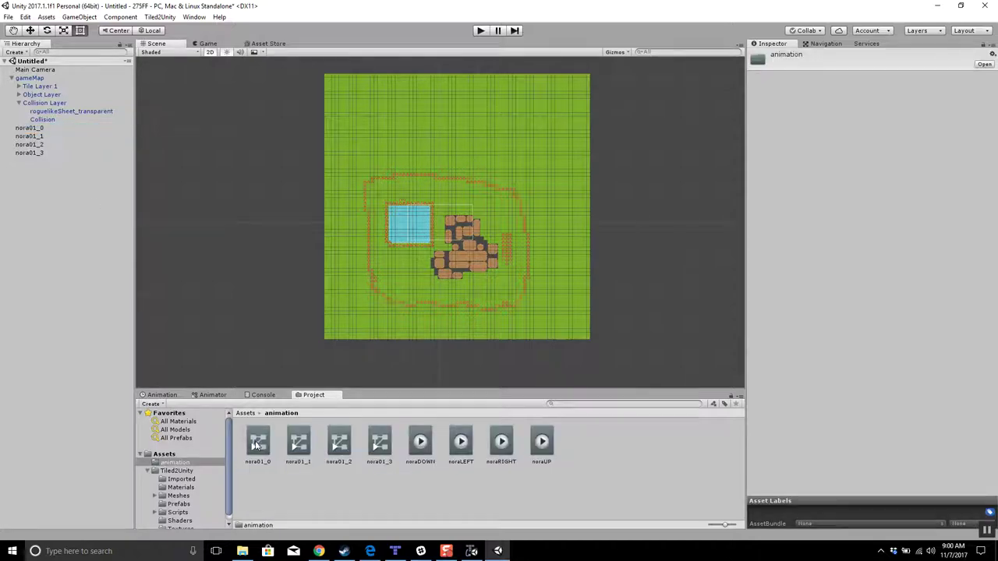
left_click(303, 444)
left_click(338, 446, "ctrl")
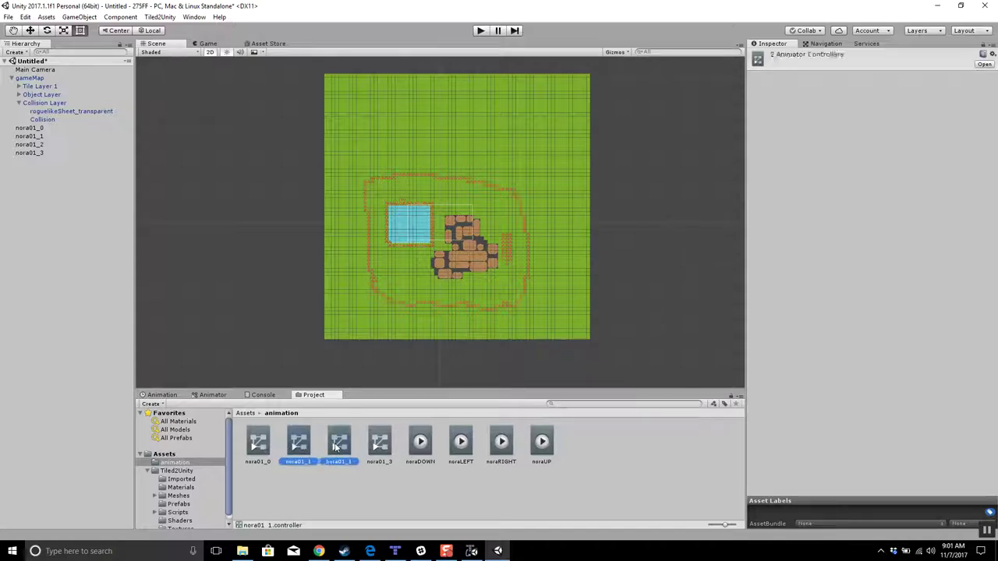
left_click(379, 449, "ctrl")
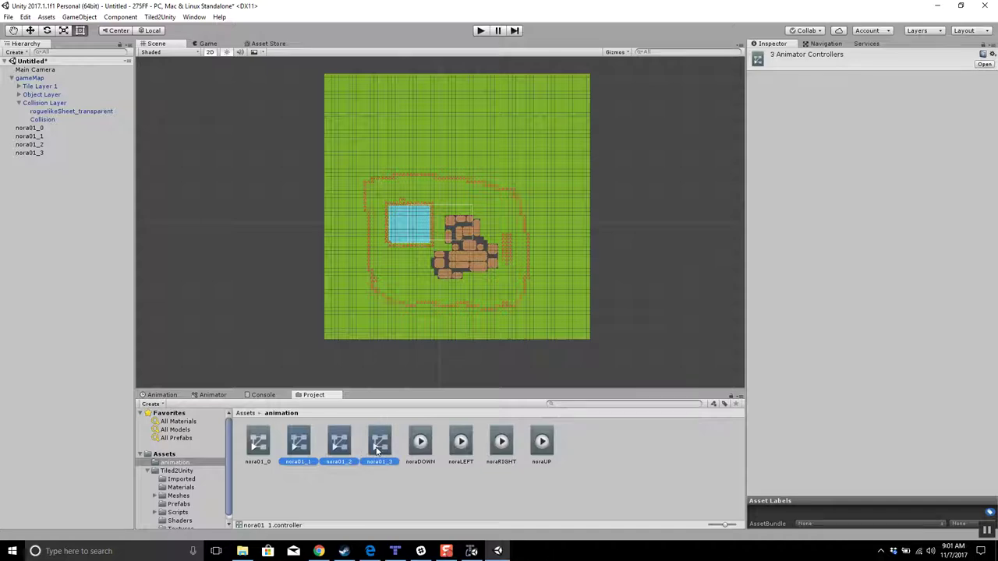
right_click(379, 449)
left_click(401, 294)
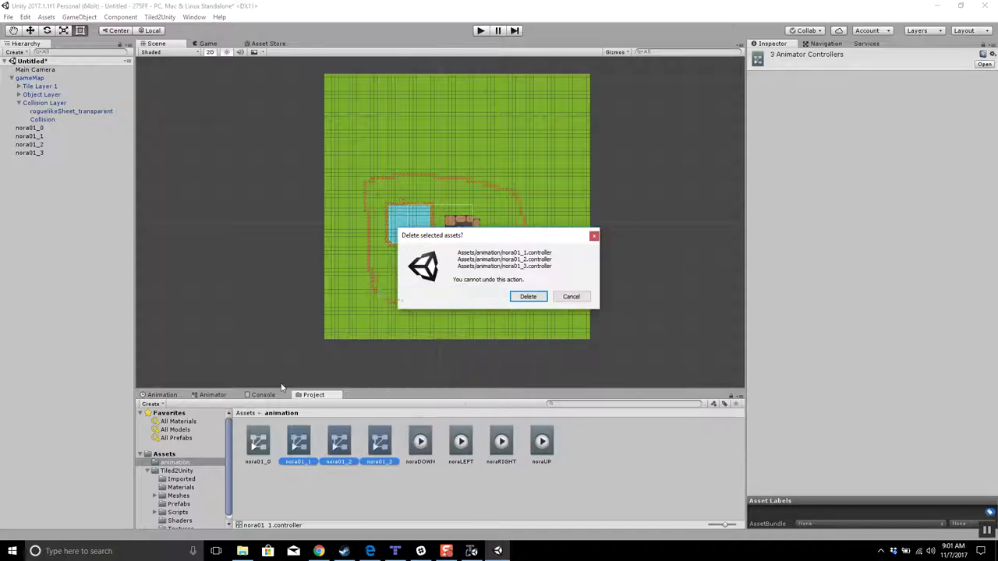
left_click(541, 298)
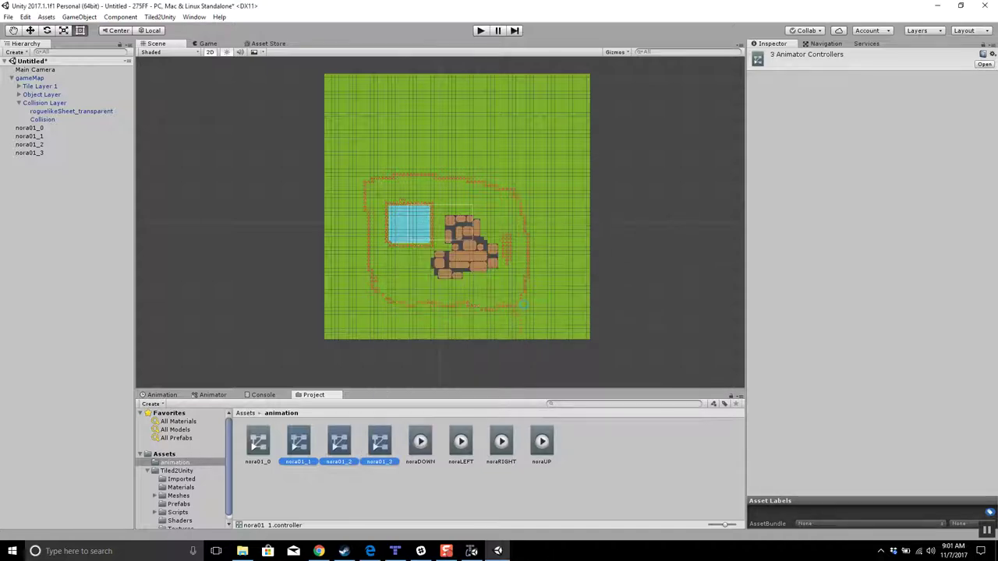
Rename the remaining nora01_0 animator controller as nora and open its state graph.
left_click(254, 464)
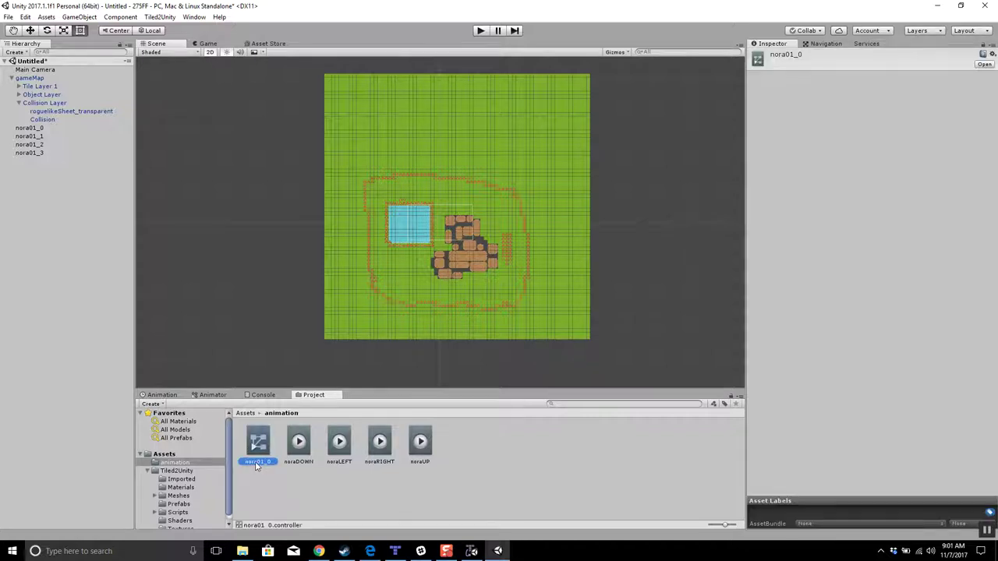
left_click(256, 462)
type("pl")
key("Return")
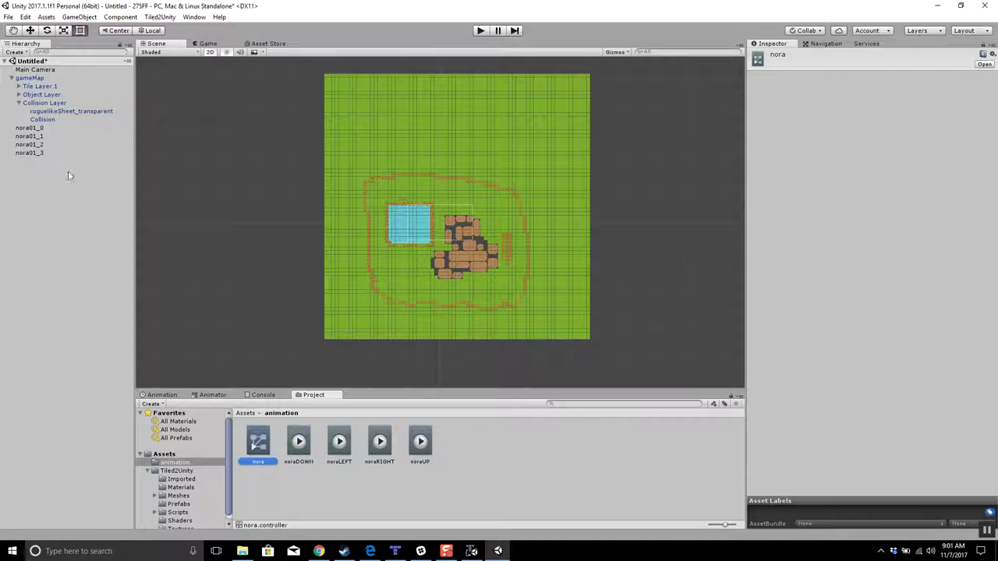
double_click(259, 445)
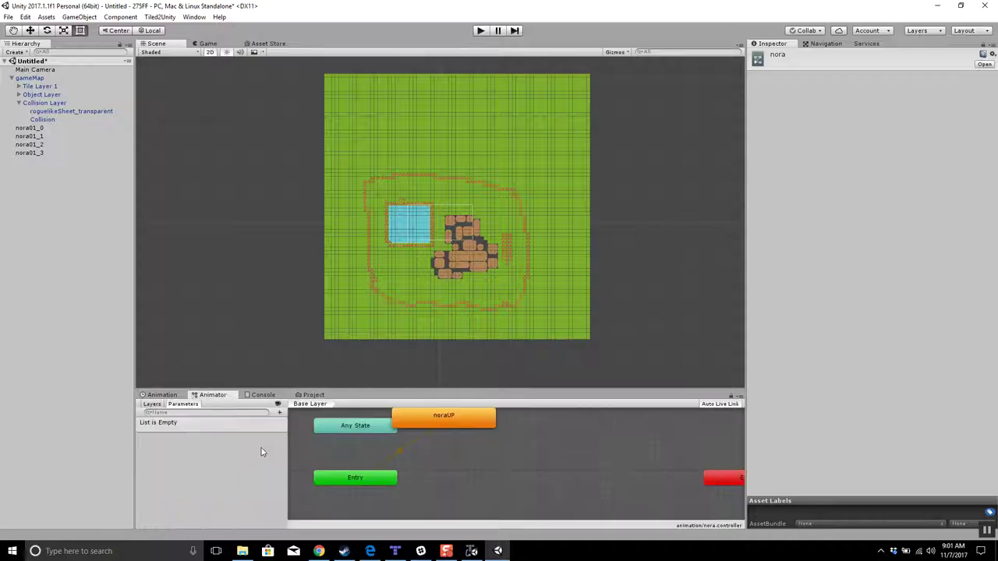
Delete the game objects nora01_1, nora01_2 and nora01_3 from the scene hierarchy.
left_click(29, 127)
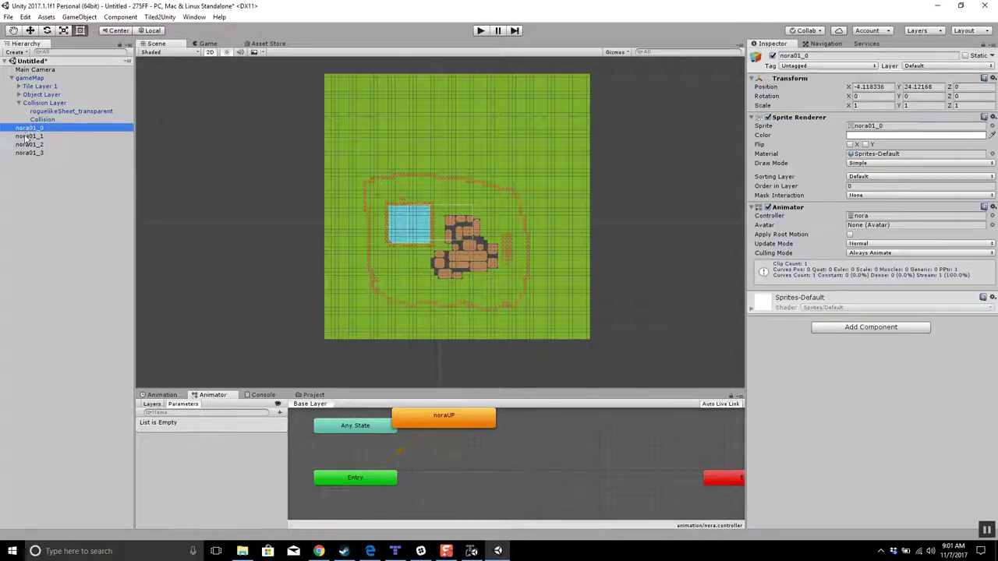
left_click(27, 137)
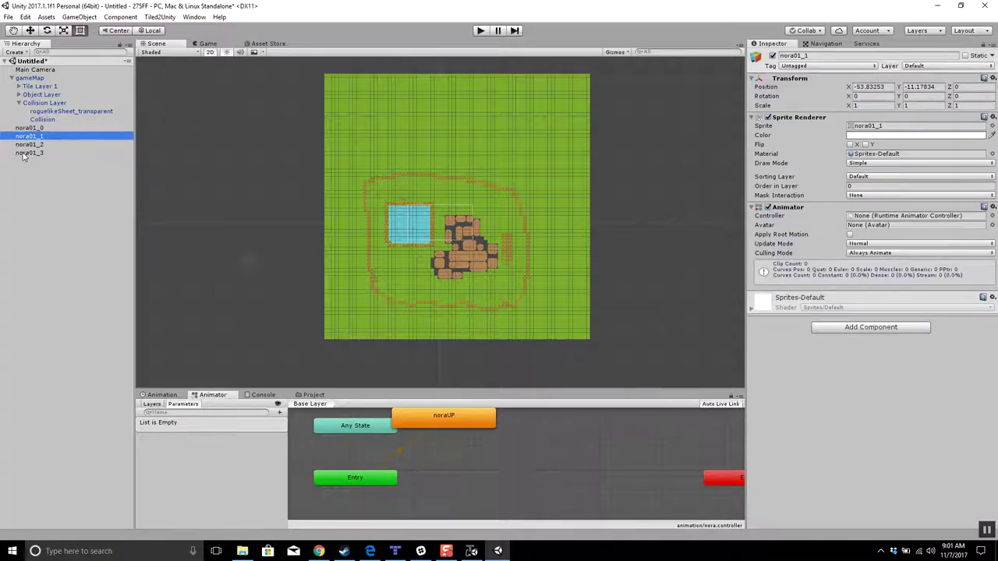
left_click(23, 153, "shift")
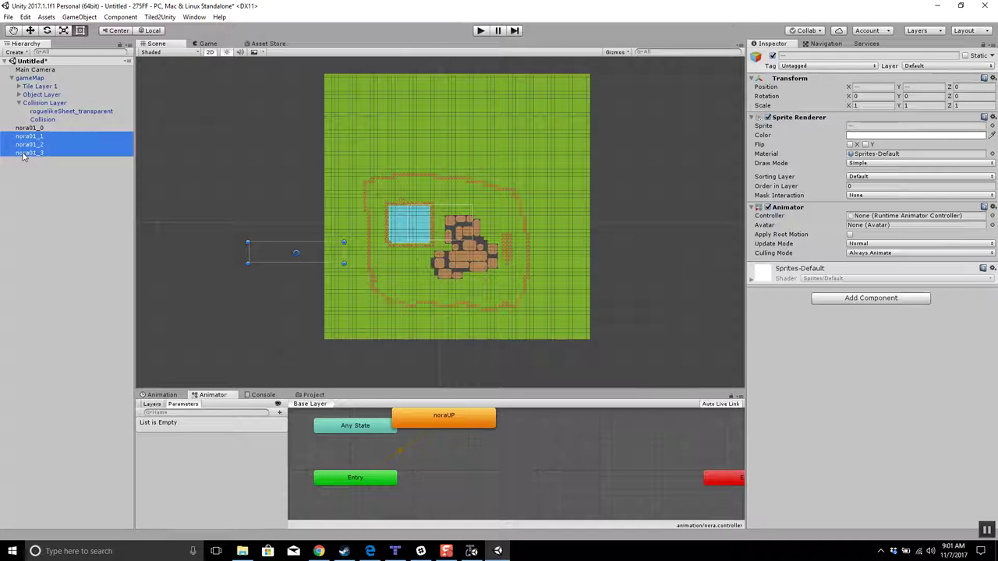
right_click(23, 155)
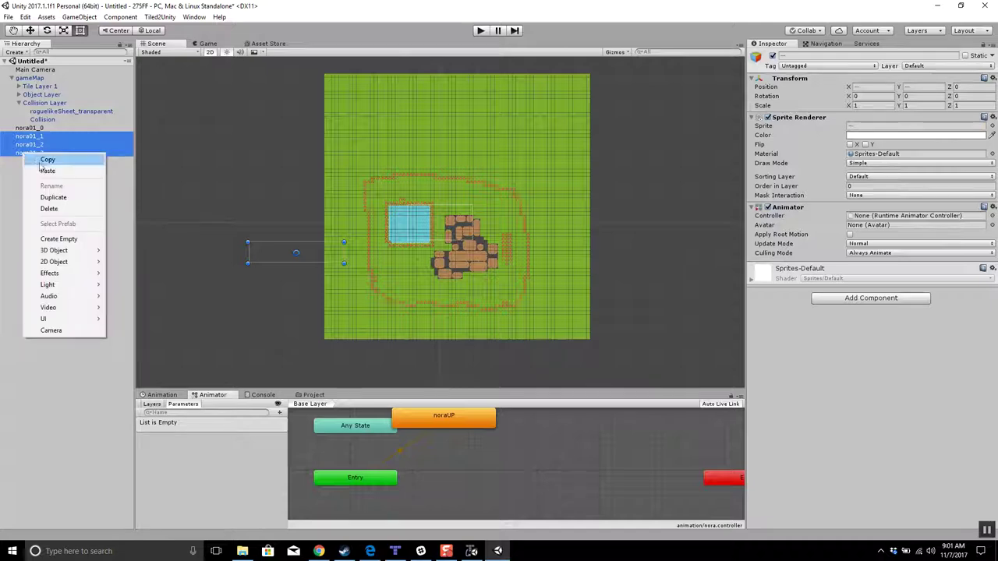
left_click(49, 209)
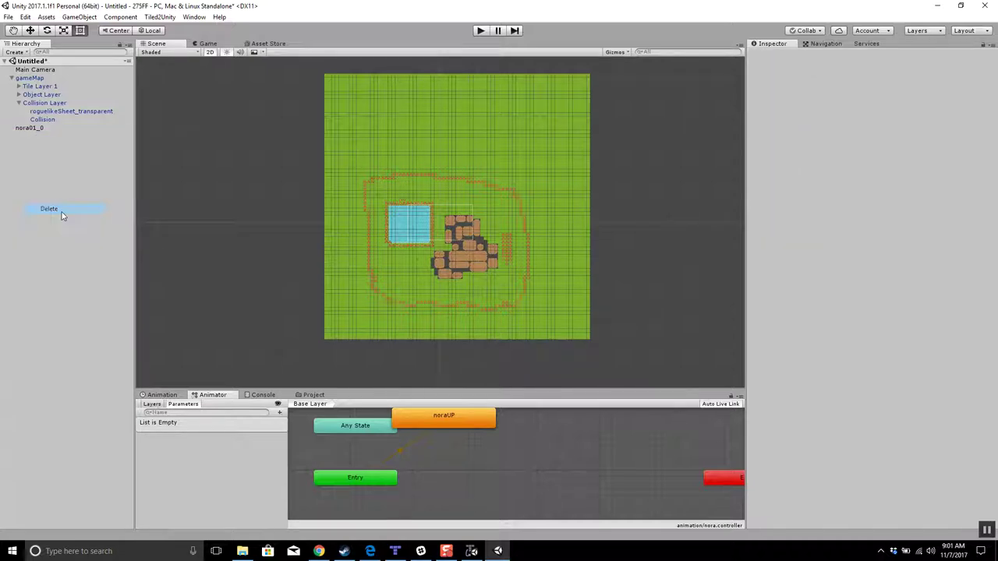
Rename the nora01_0 game object in the scene hierarchy as nora.
left_click(28, 129)
left_click(29, 129)
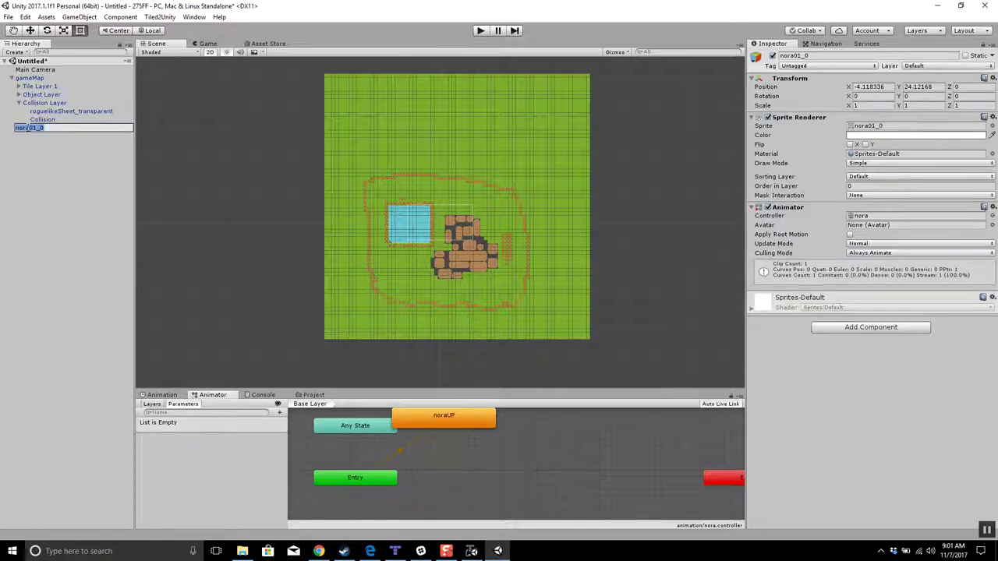
type("nora")
key("Return")
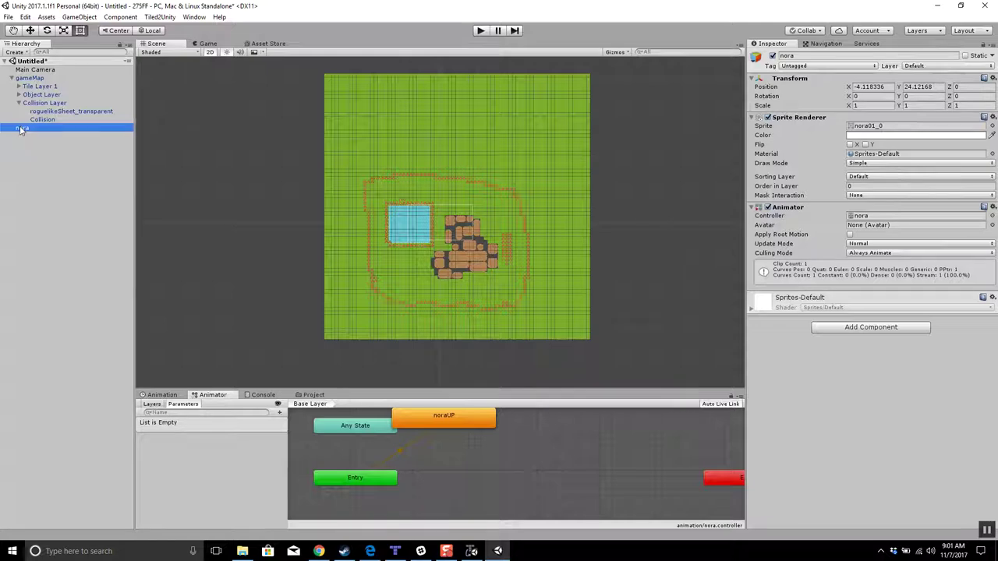
Frame nora in the scene and stretch it to a scale of about 3.28 horizontally and 2.61 vertically.
left_click(21, 128)
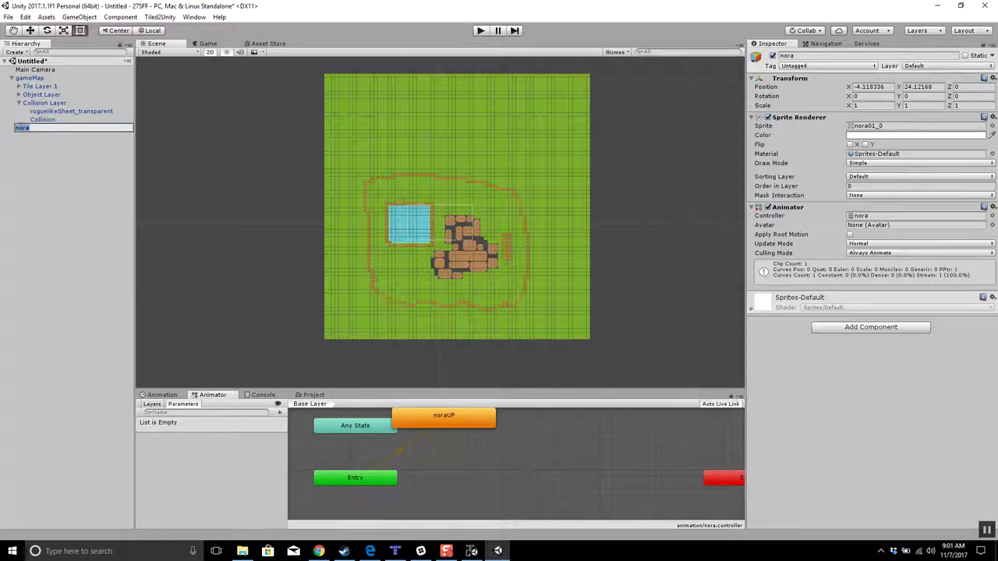
left_click(22, 129)
double_click(23, 129)
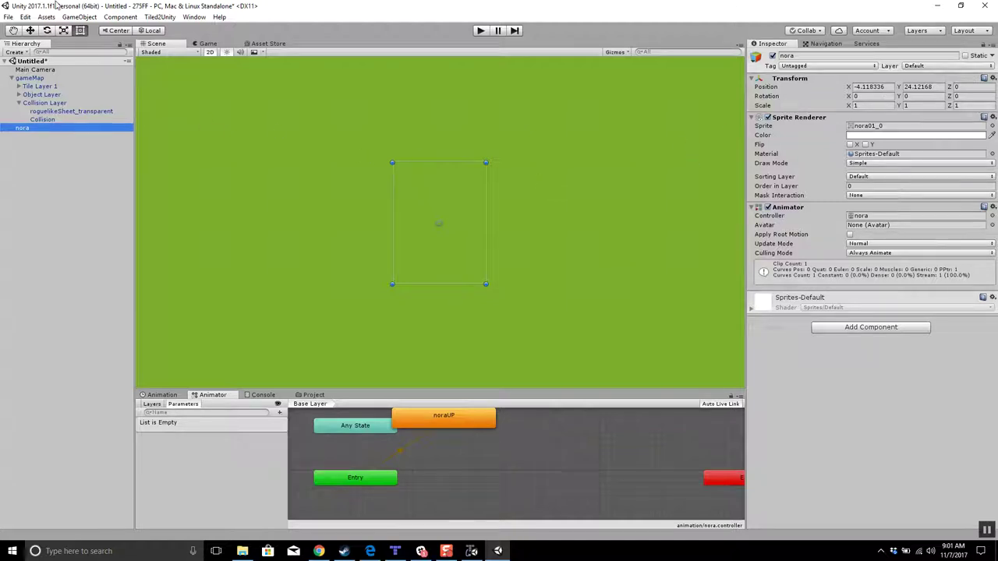
left_click(64, 30)
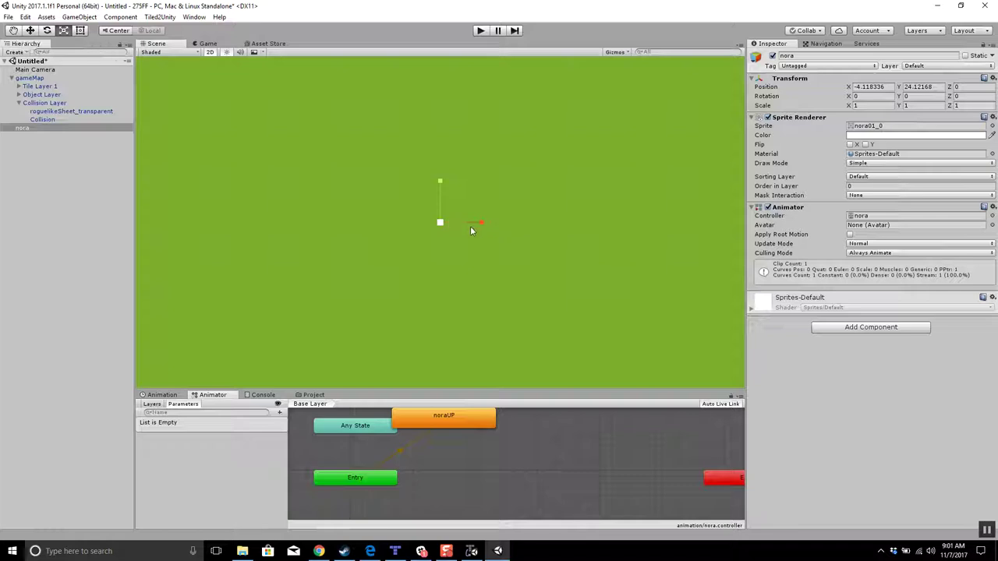
left_click_drag(481, 224, 577, 231)
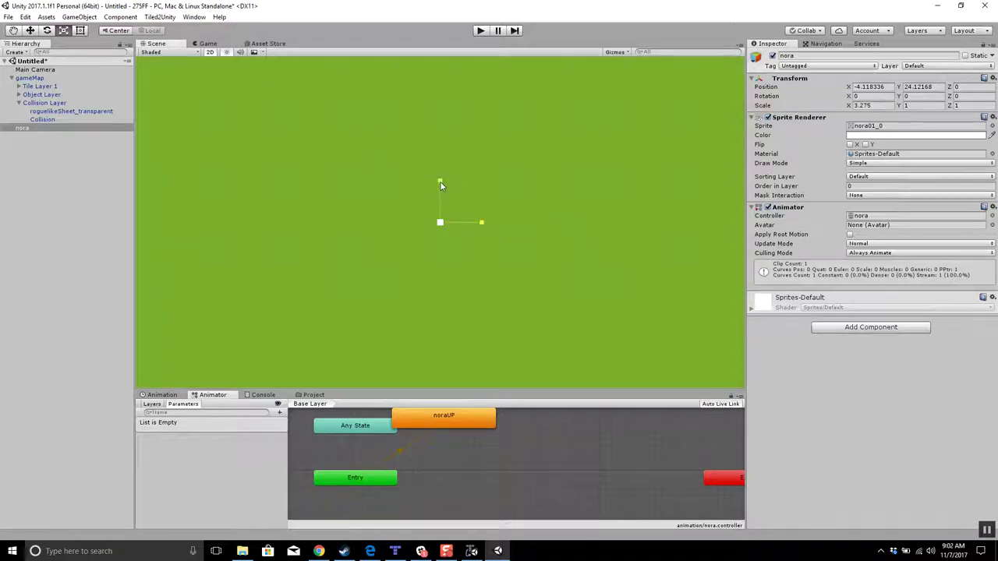
left_click_drag(440, 180, 435, 110)
left_click(29, 78)
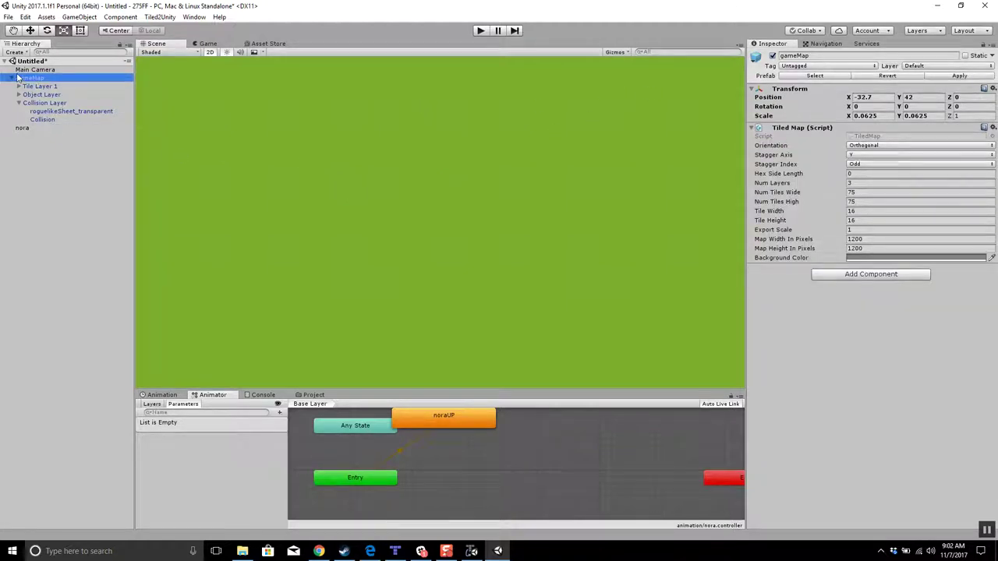
left_click(22, 128)
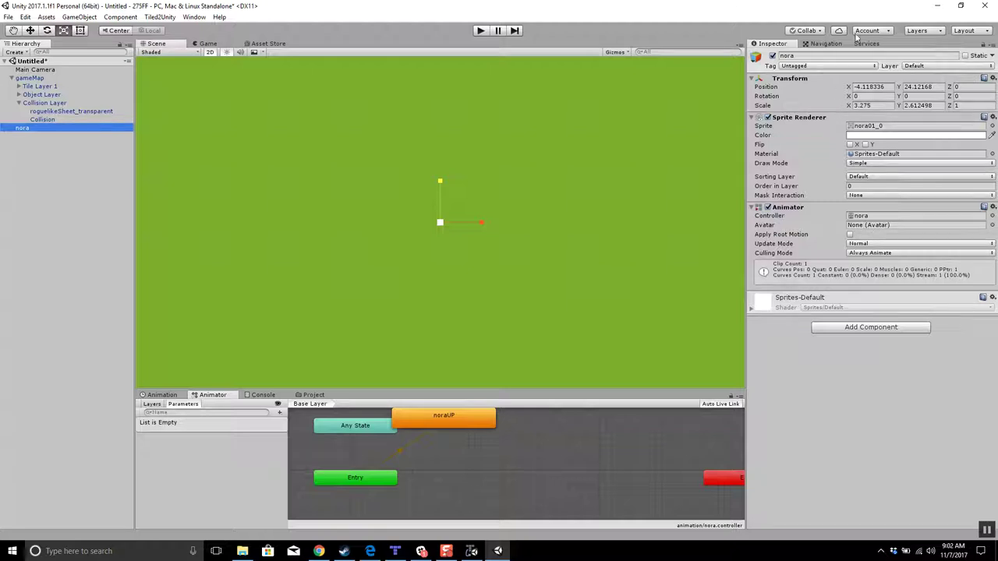
left_click(925, 31)
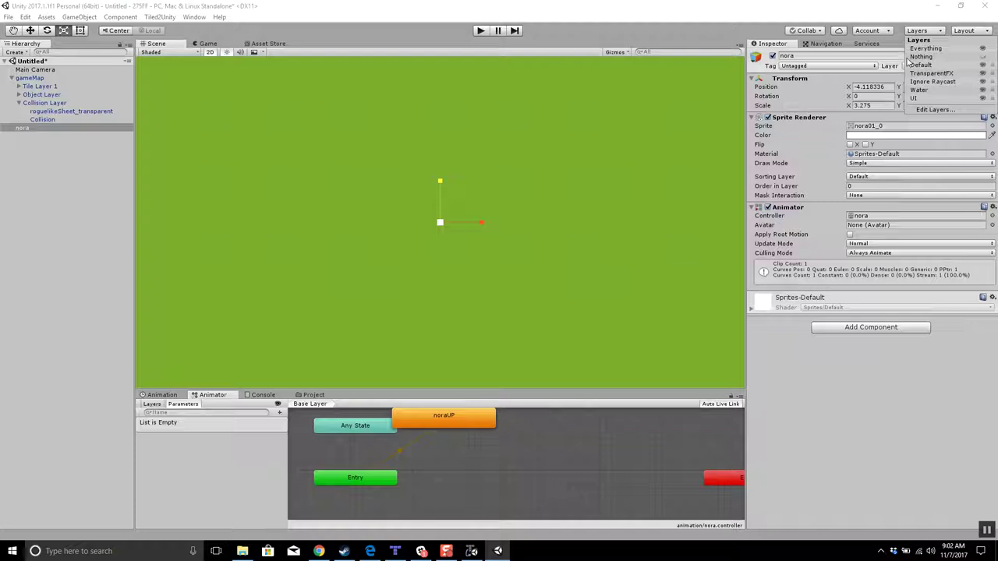
left_click(820, 226)
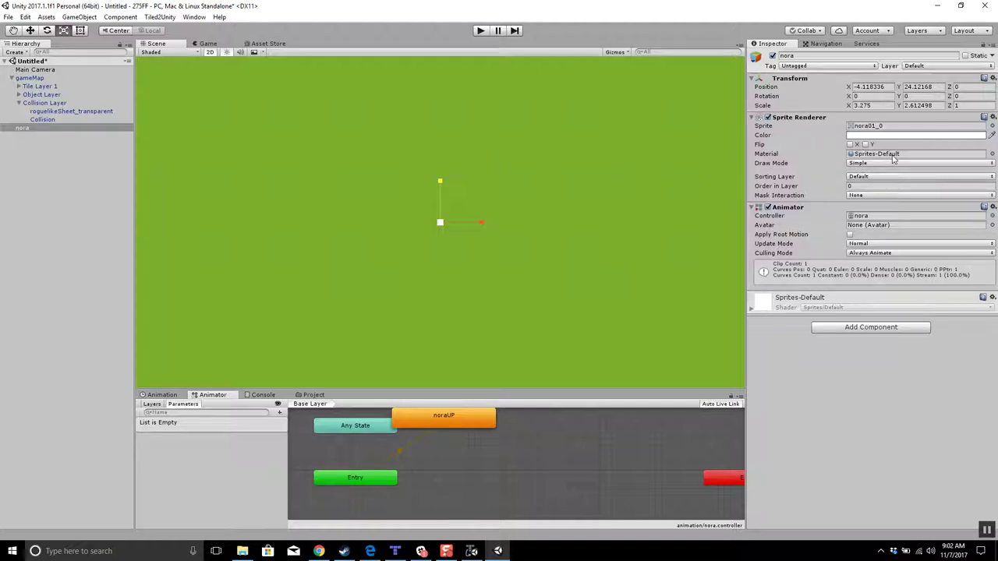
Add a new sorting layer named Player below the Default sorting layer.
left_click(861, 178)
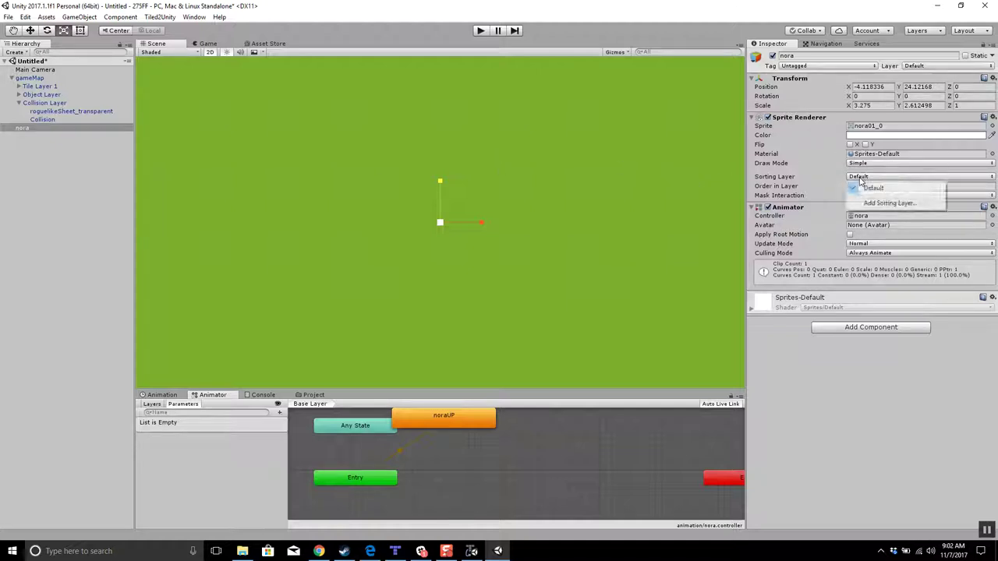
left_click(892, 204)
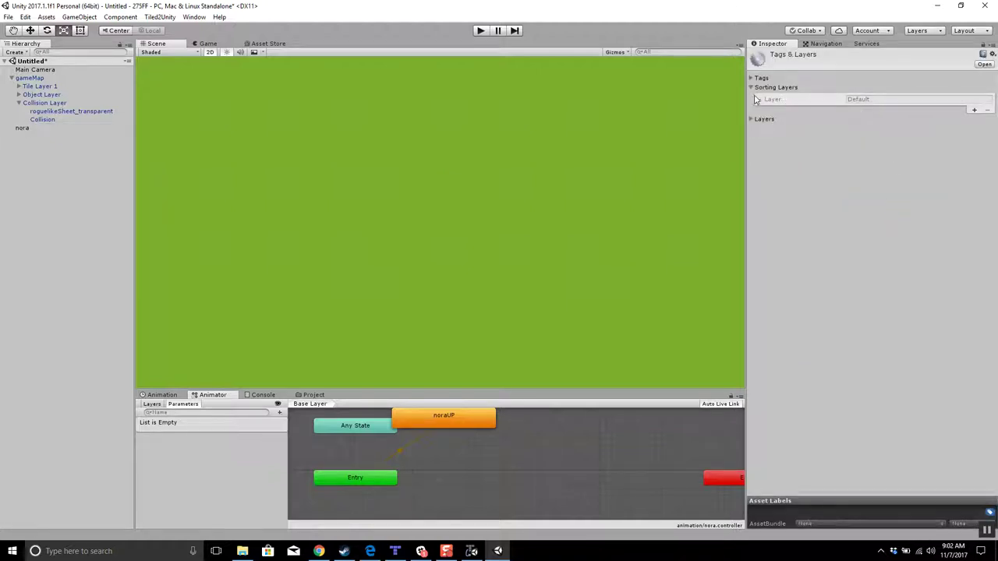
left_click(973, 110)
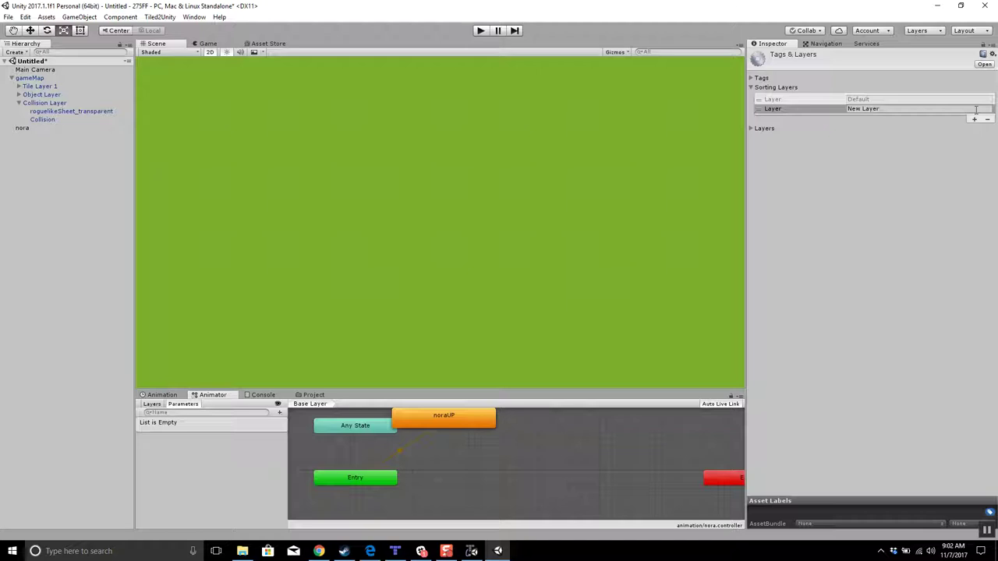
left_click(888, 110)
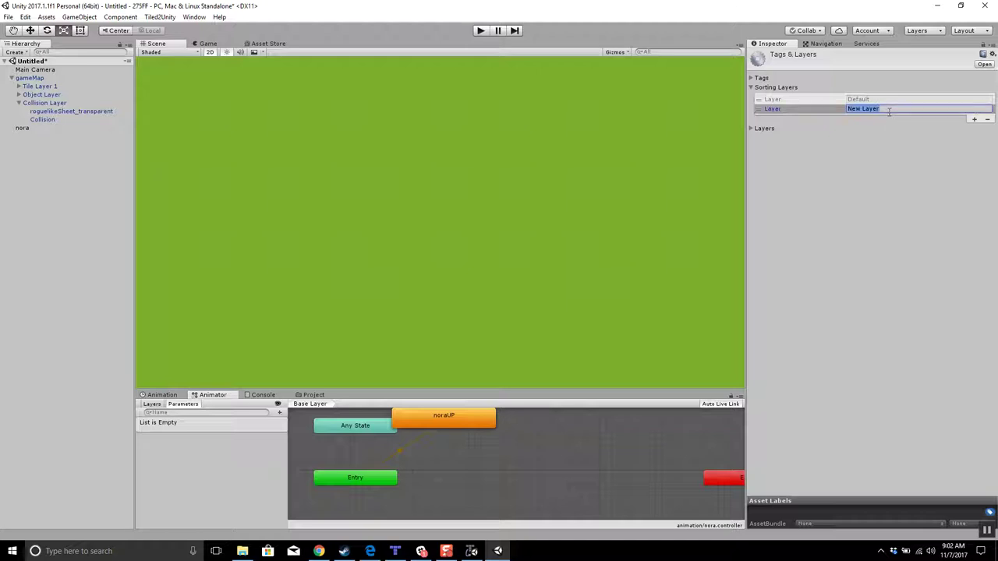
type("Player")
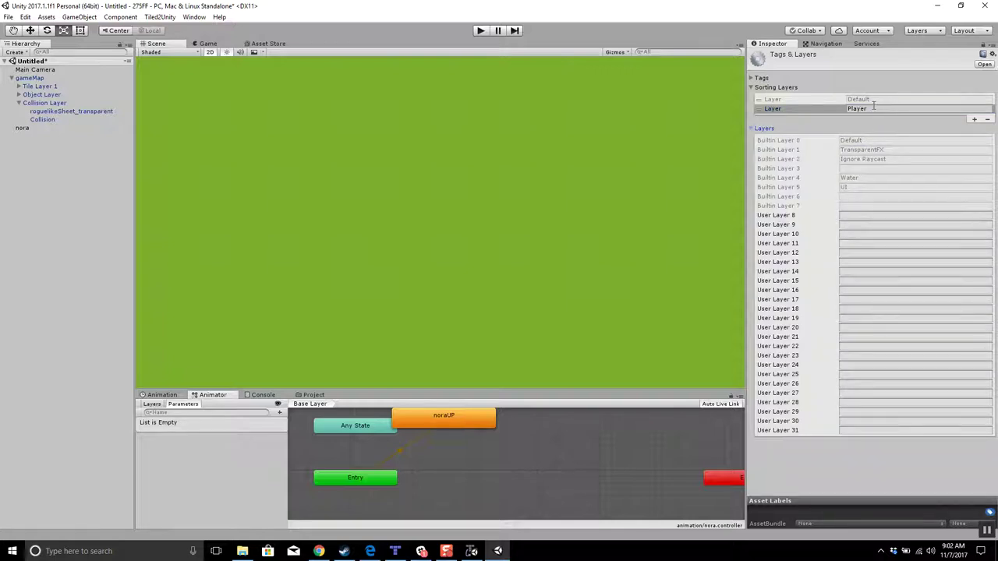
left_click(823, 113)
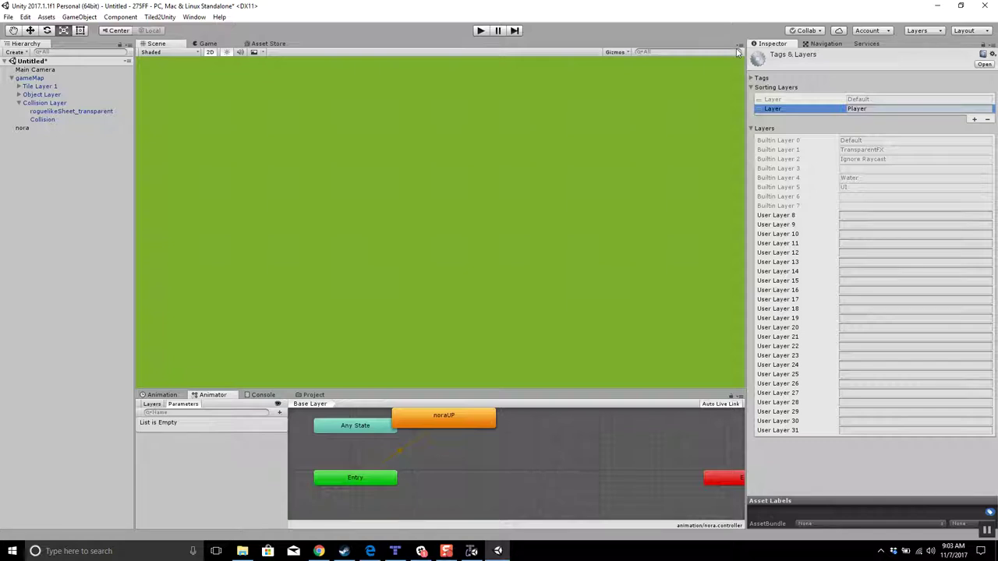
Assign nora's Sprite Renderer to the Player sorting layer.
left_click(25, 127)
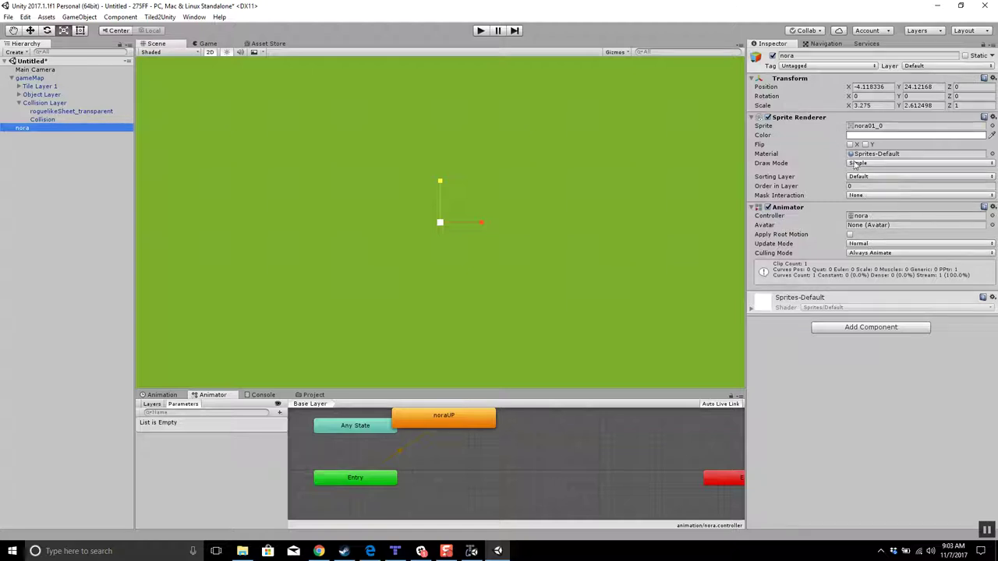
left_click(876, 177)
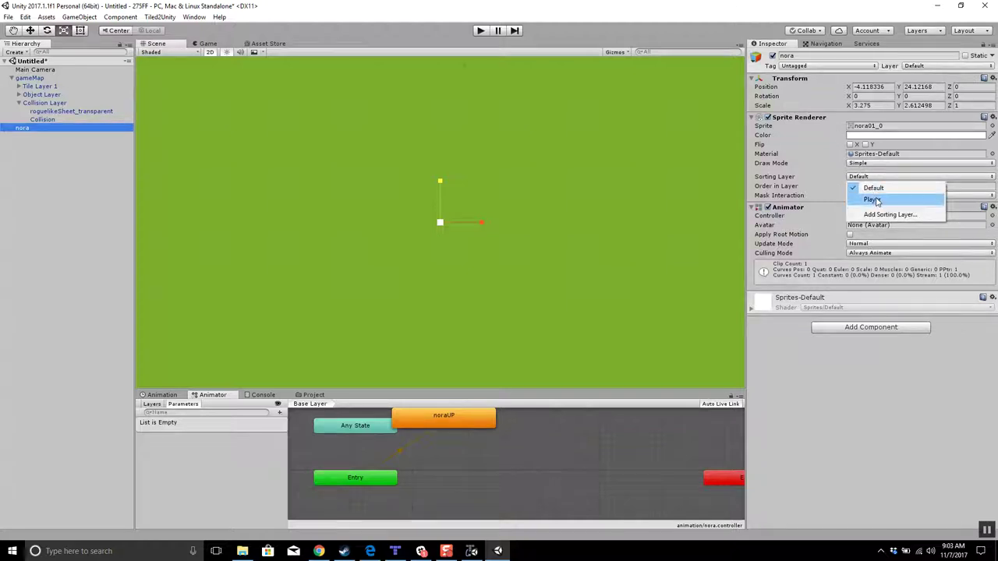
left_click(872, 200)
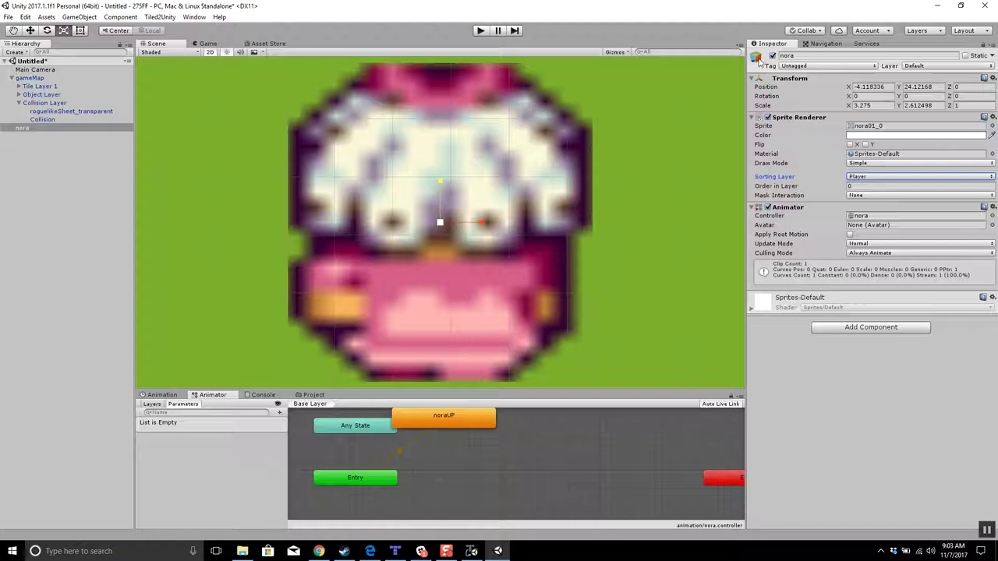
Set nora's X and Y scale to 1.
left_click(869, 105)
type("1")
key("Tab")
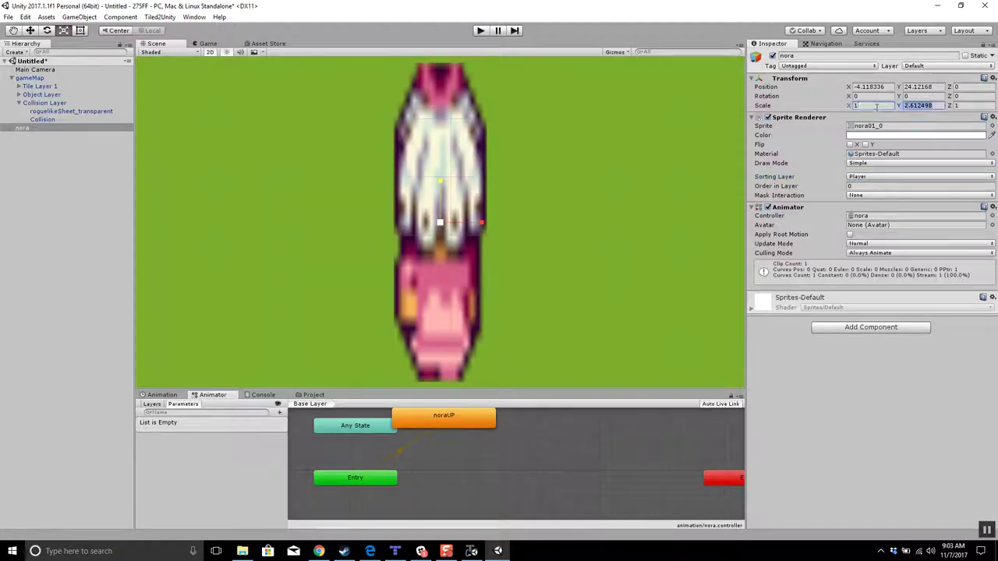
type("1")
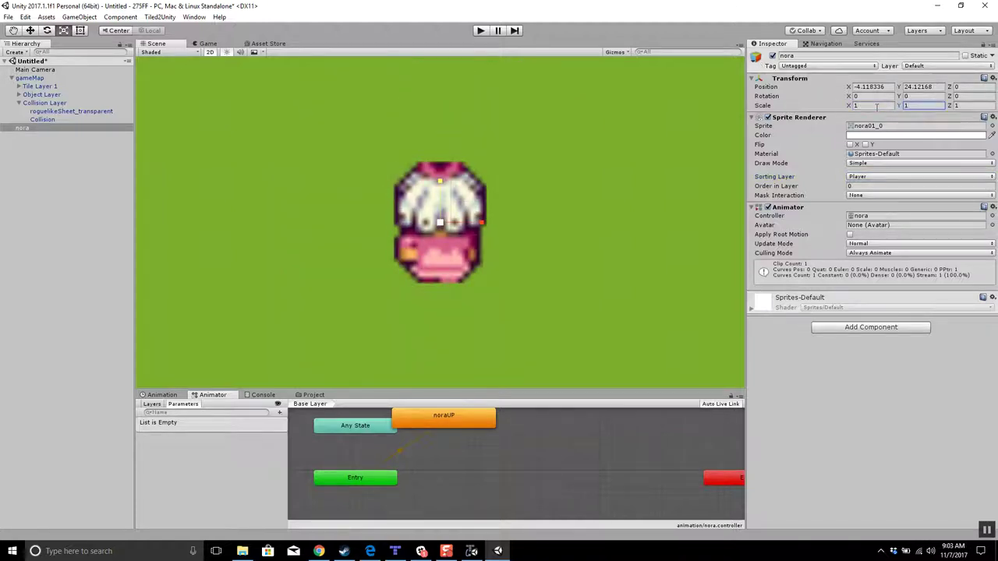
Move nora down the map to about Y 14.6, just above the upper row of border objects.
scroll(595, 216, "down", 10)
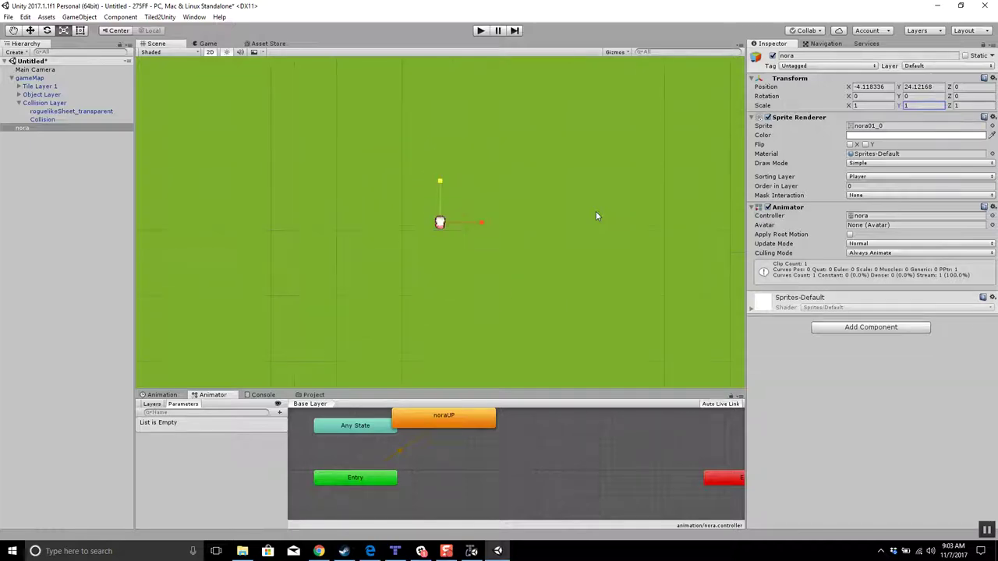
scroll(596, 216, "down", 8)
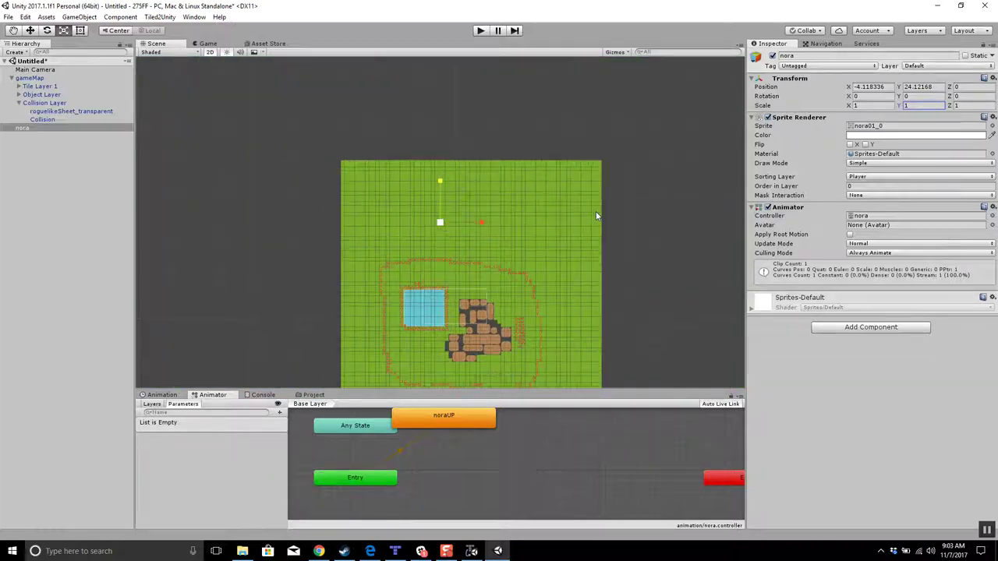
scroll(596, 216, "up", 10)
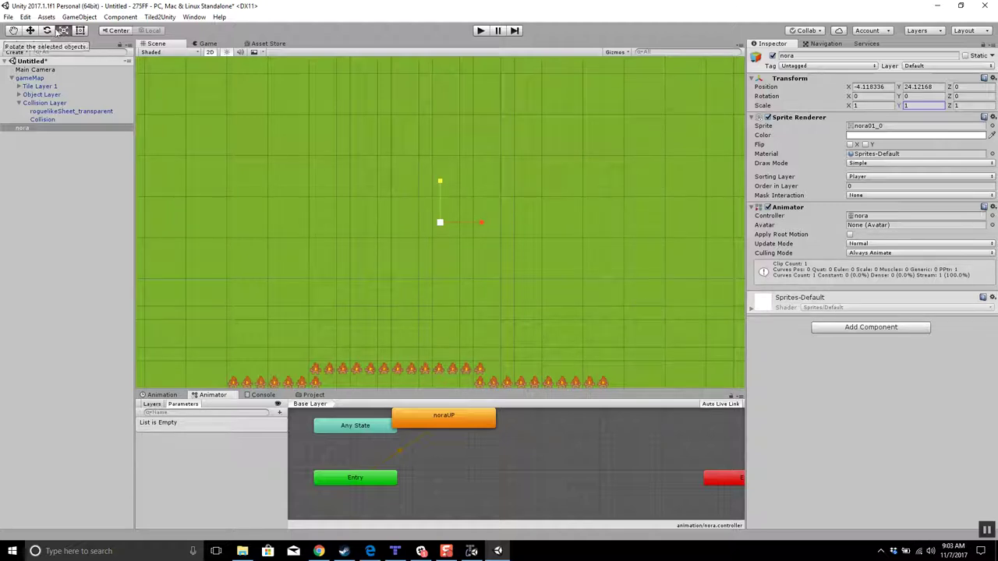
left_click(29, 30)
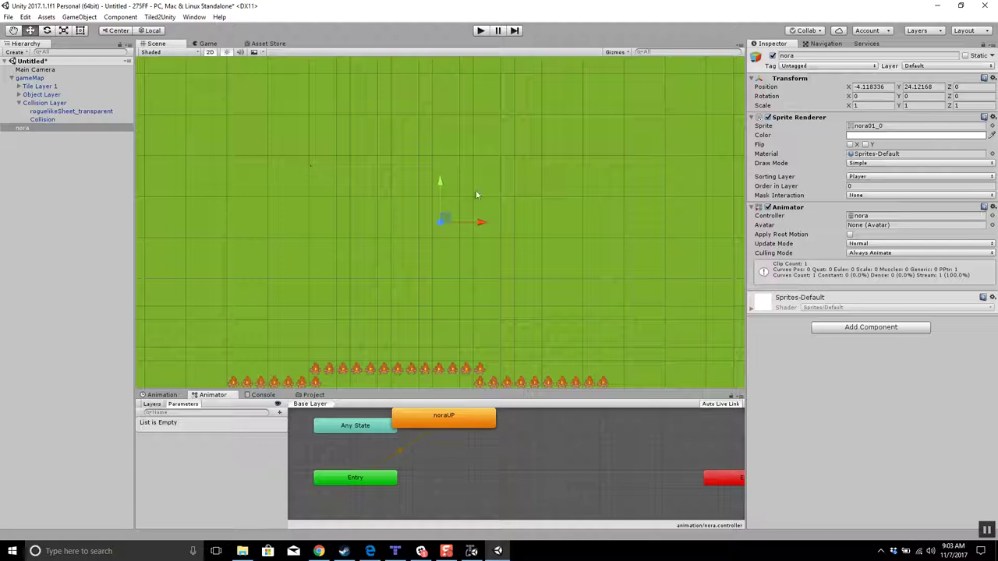
left_click_drag(441, 180, 435, 310)
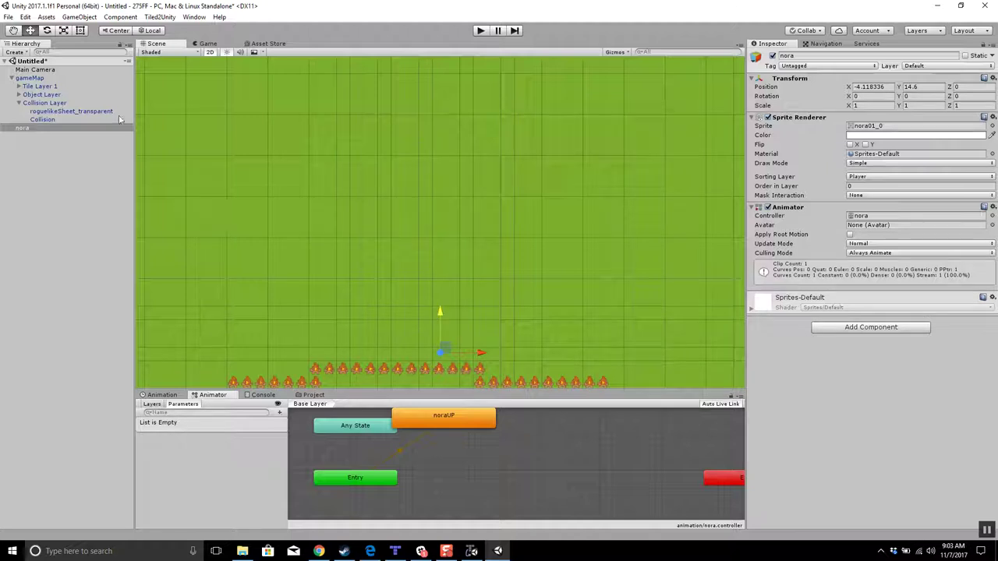
Stretch nora with the Scale tool to about 1.44 horizontally and 1.9 vertically.
left_click(63, 31)
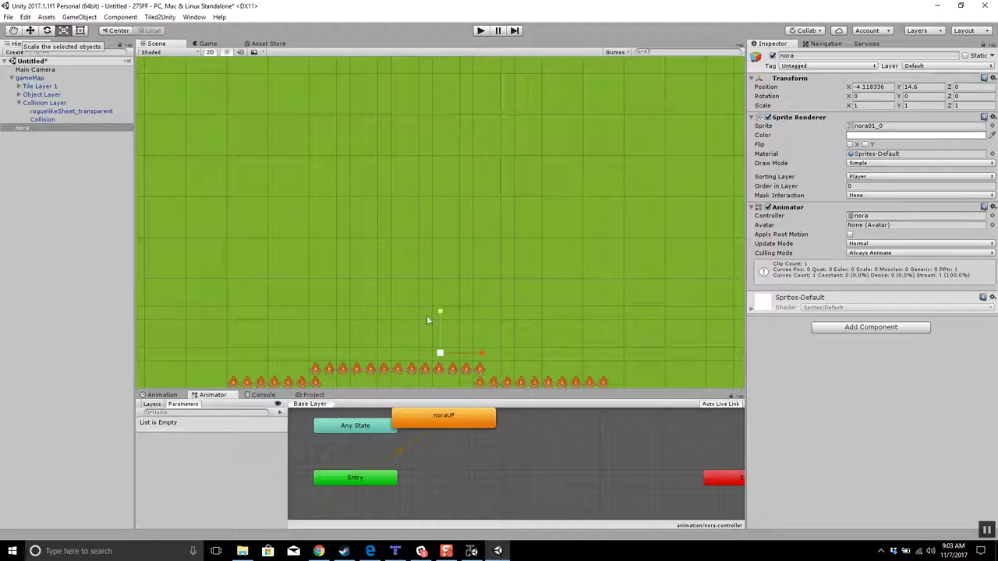
left_click_drag(481, 355, 500, 355)
left_click_drag(442, 314, 436, 274)
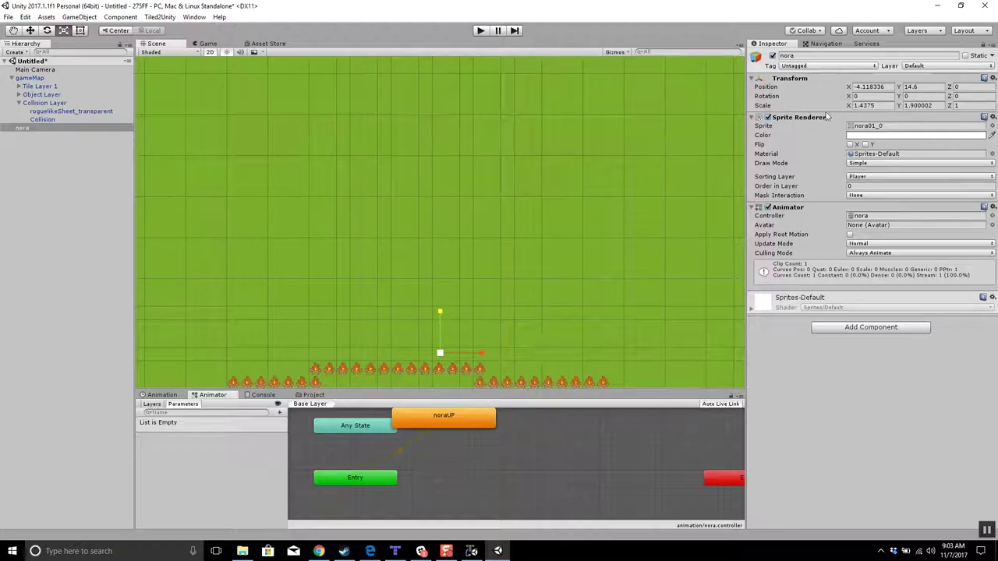
Set nora's X and Y scale to 3 and deselect it to judge its size on the map.
left_click(881, 106)
type("3")
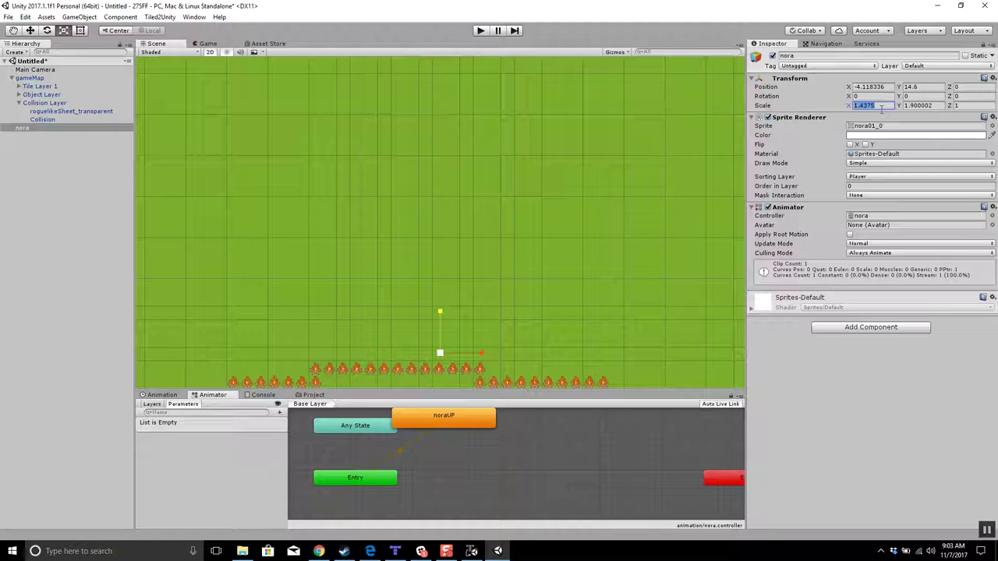
key("Tab")
type("3")
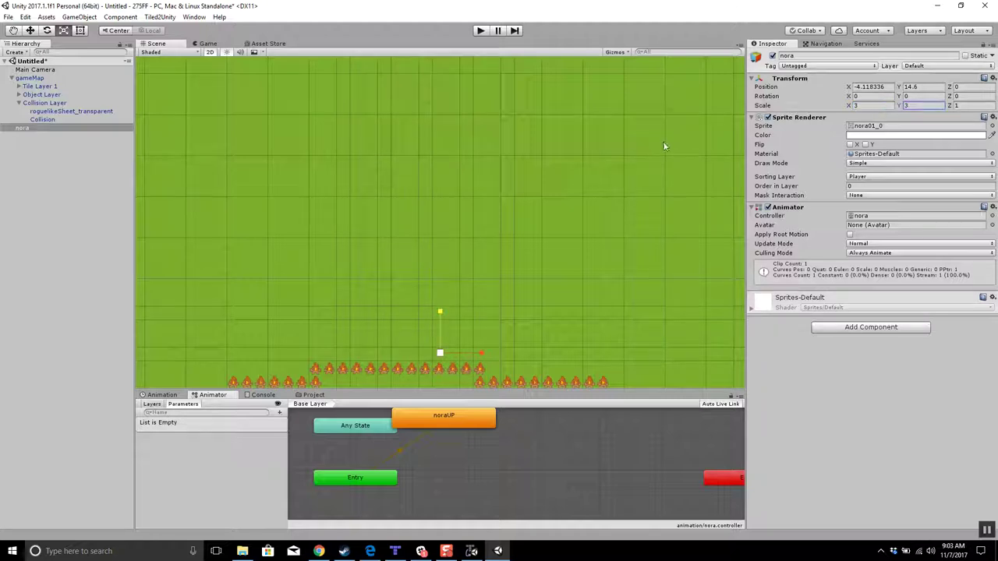
left_click(411, 342)
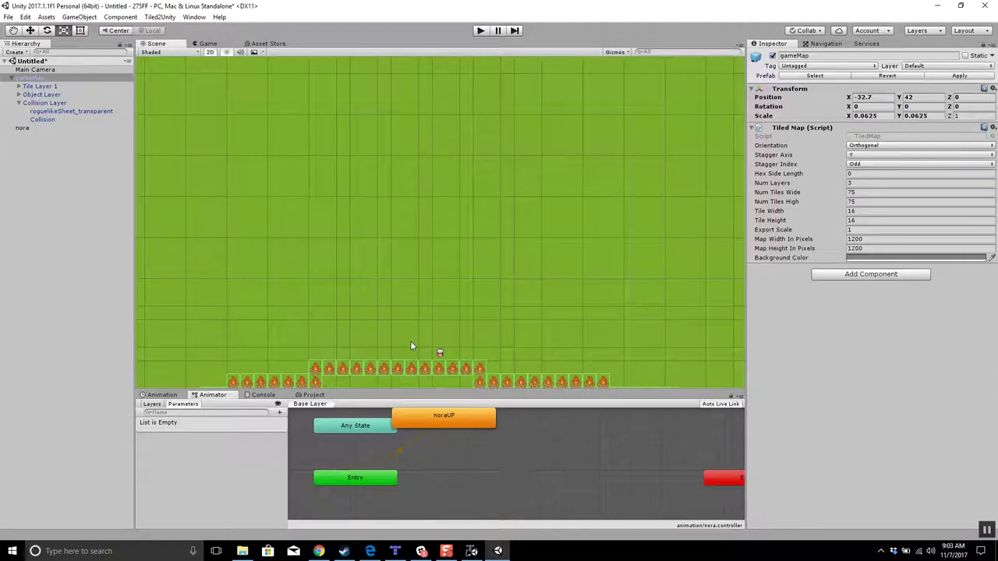
Enlarge nora to an X and Y scale of 4.
left_click(439, 352)
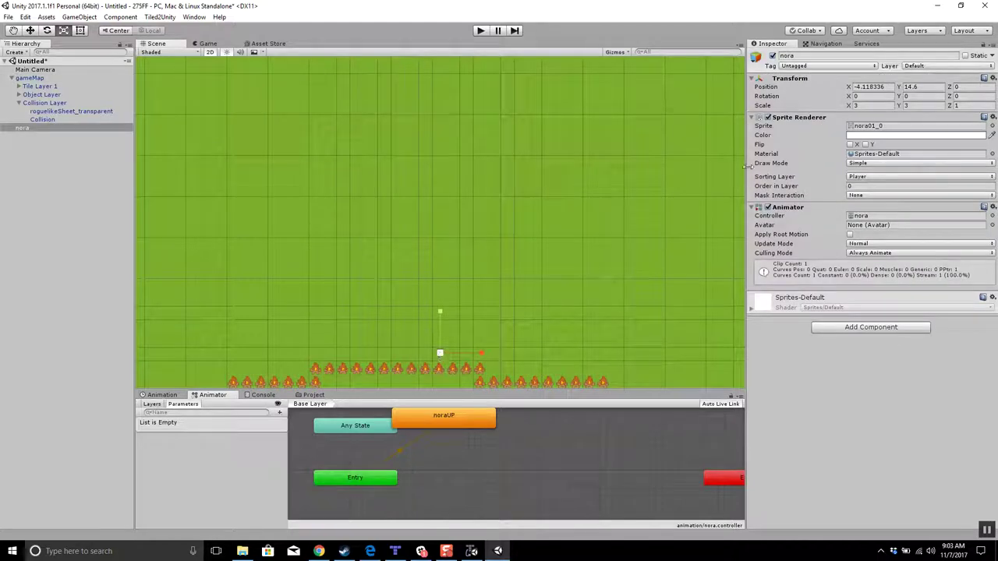
type("4")
key("Tab")
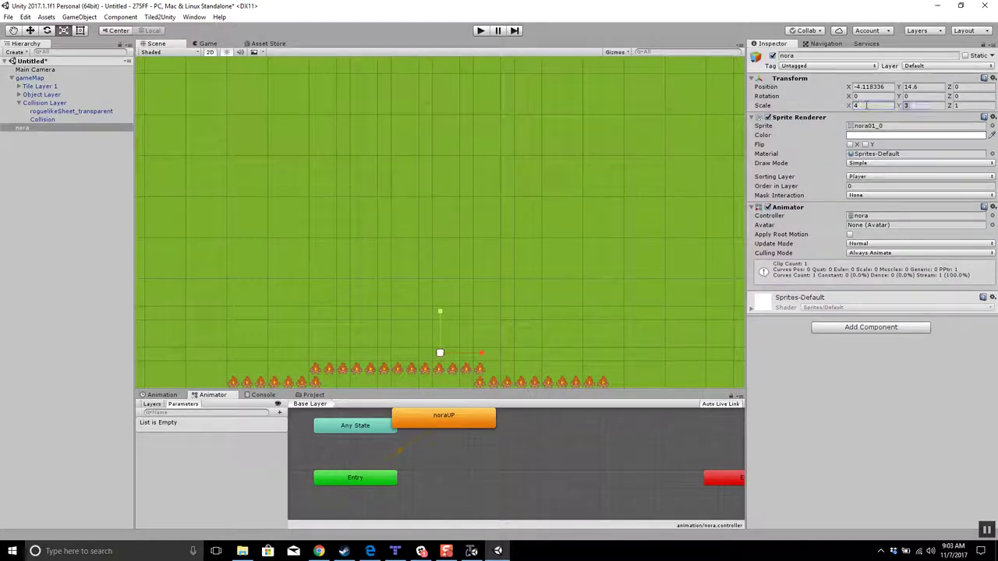
type("4")
left_click(486, 284)
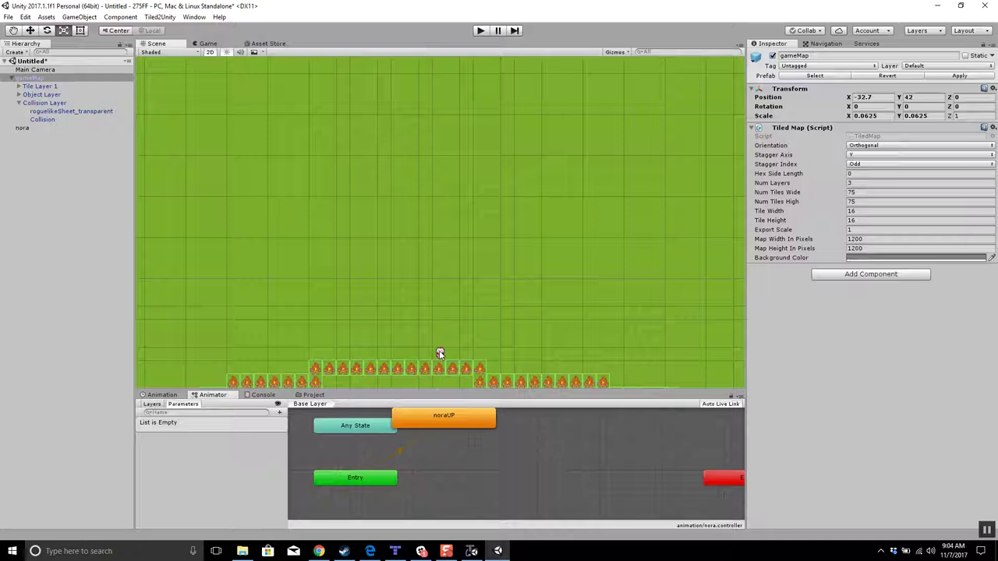
Move nora down inside the bordered area to about Y -1.7, level with the blue pool.
left_click(22, 128)
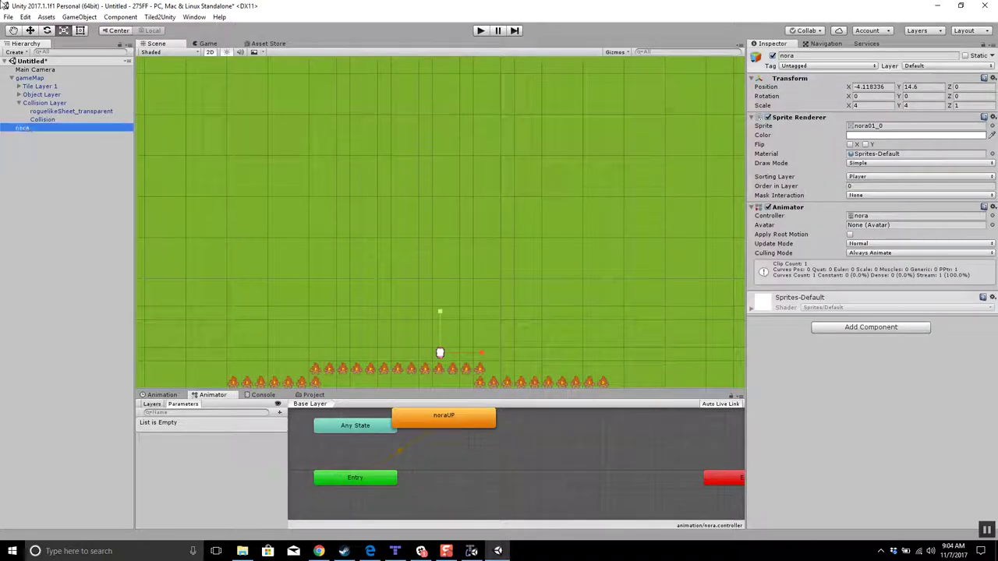
left_click(31, 30)
scroll(292, 91, "down", 5)
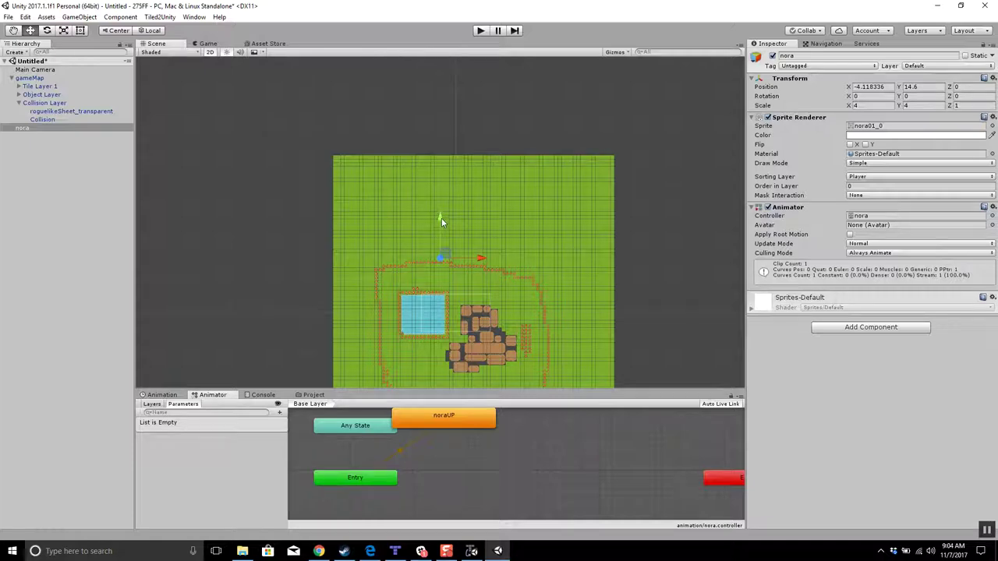
left_click_drag(441, 218, 461, 278)
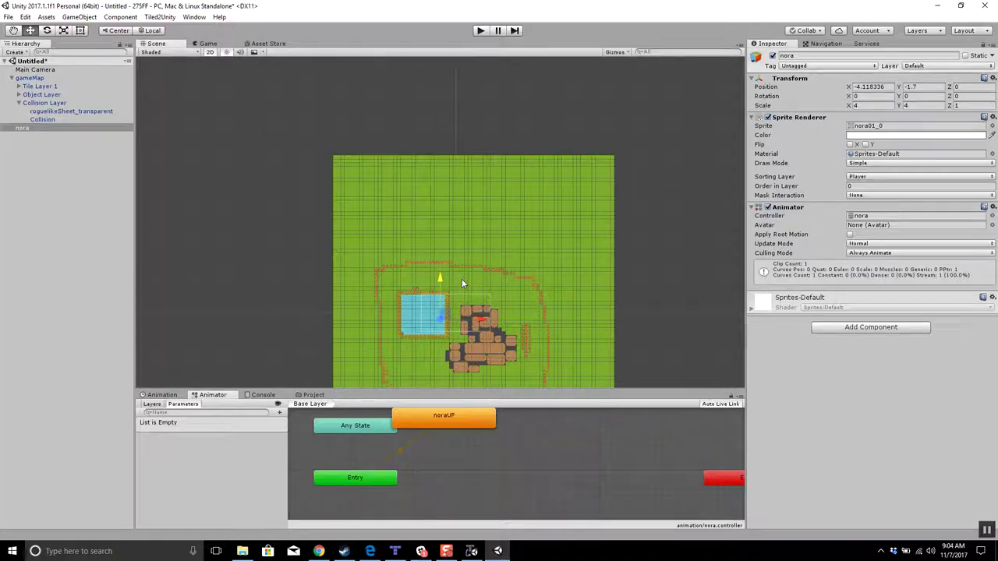
Move nora horizontally to about X -0.1, between the blue pool and the brown stone area, and inspect its placement.
left_click_drag(481, 322, 494, 320)
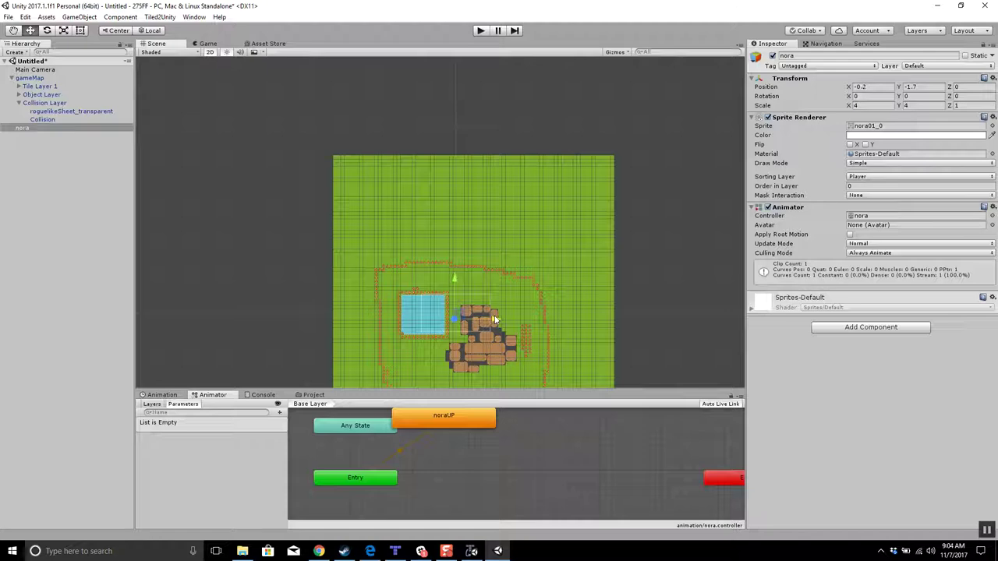
double_click(19, 129)
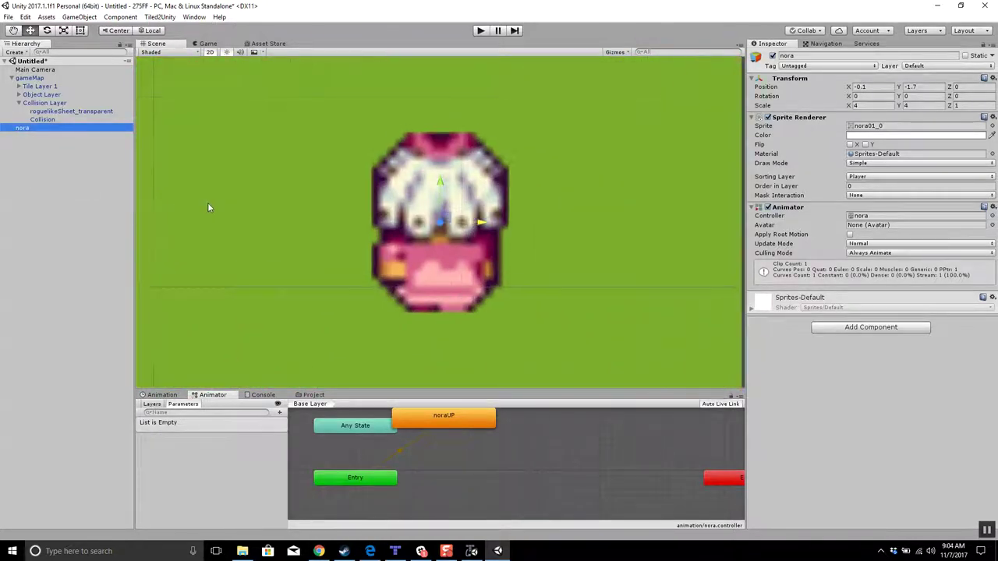
scroll(207, 202, "down", 5)
scroll(208, 208, "down", 5)
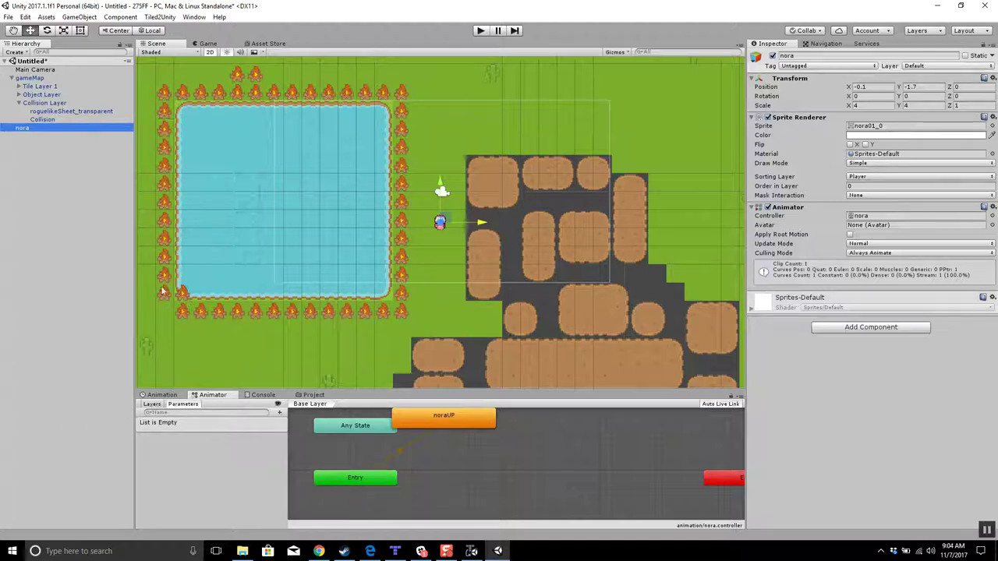
Open the nora animator controller from the animation folder and dock the Animator window beside the Scene, Game and Asset Store views.
left_click(165, 394)
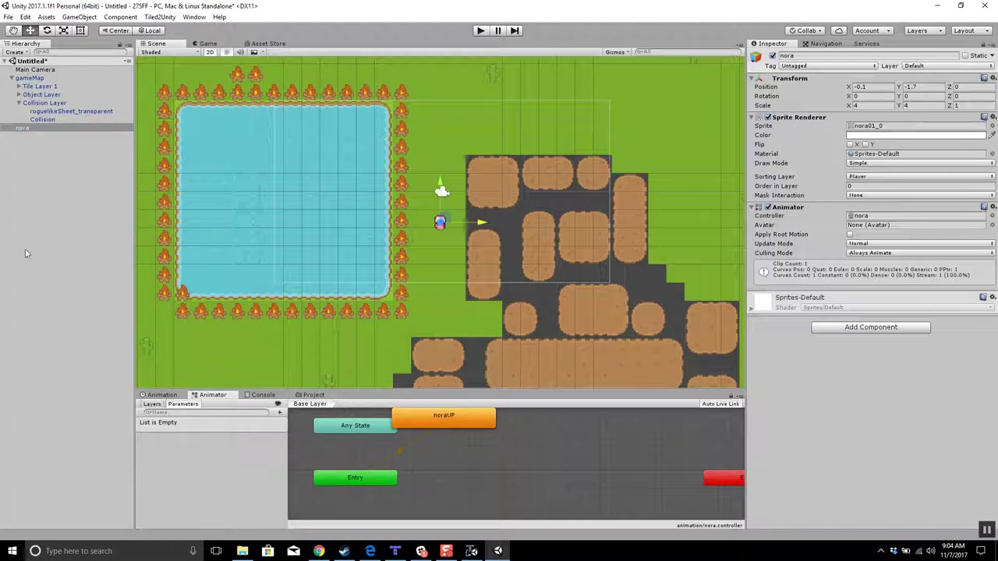
left_click(312, 395)
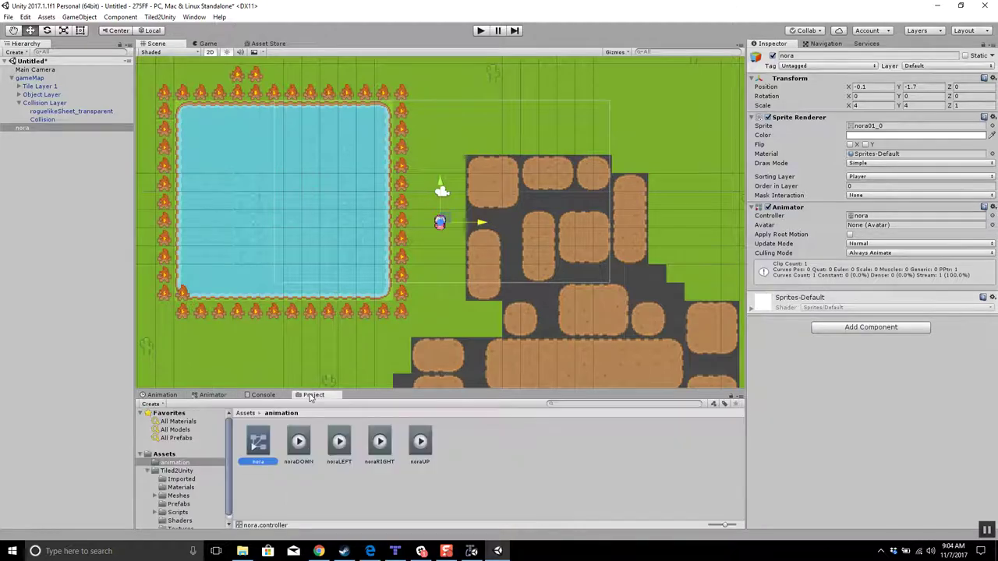
double_click(259, 442)
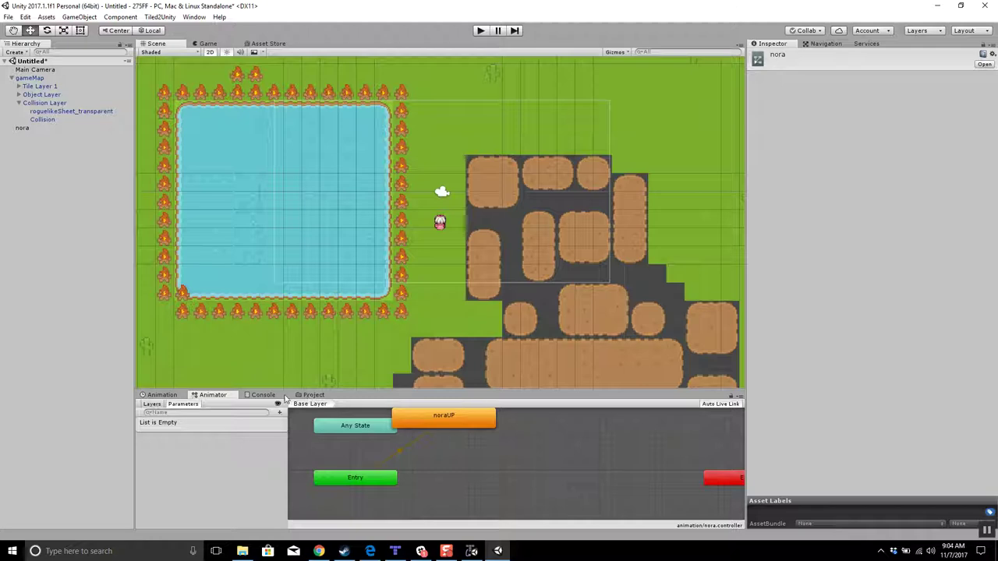
left_click_drag(209, 395, 319, 45)
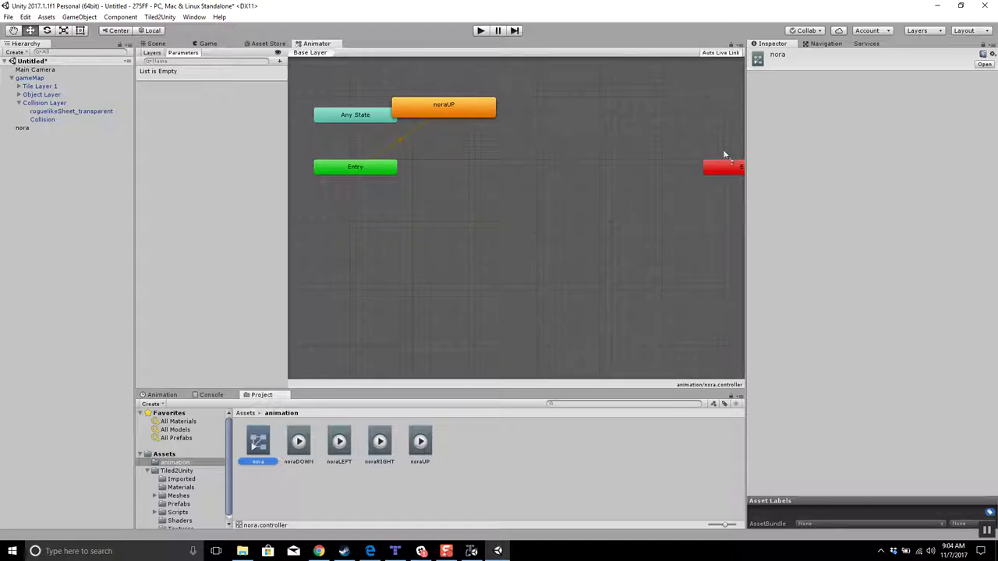
Reposition the Exit and noraUP nodes and add the noraDOWN, noraLEFT and noraRIGHT clips as states in the nora controller.
left_click_drag(731, 166, 694, 181)
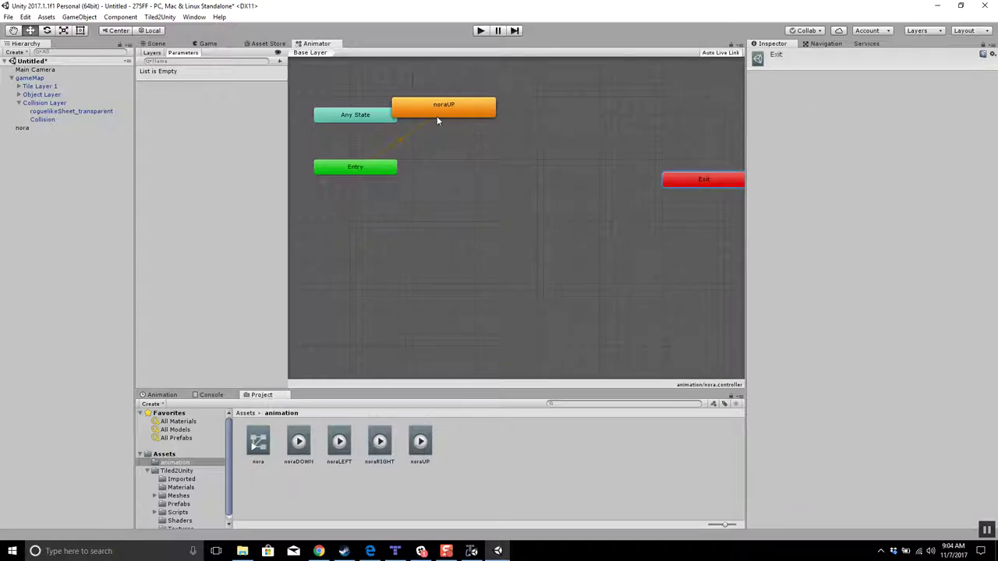
left_click_drag(440, 109, 499, 128)
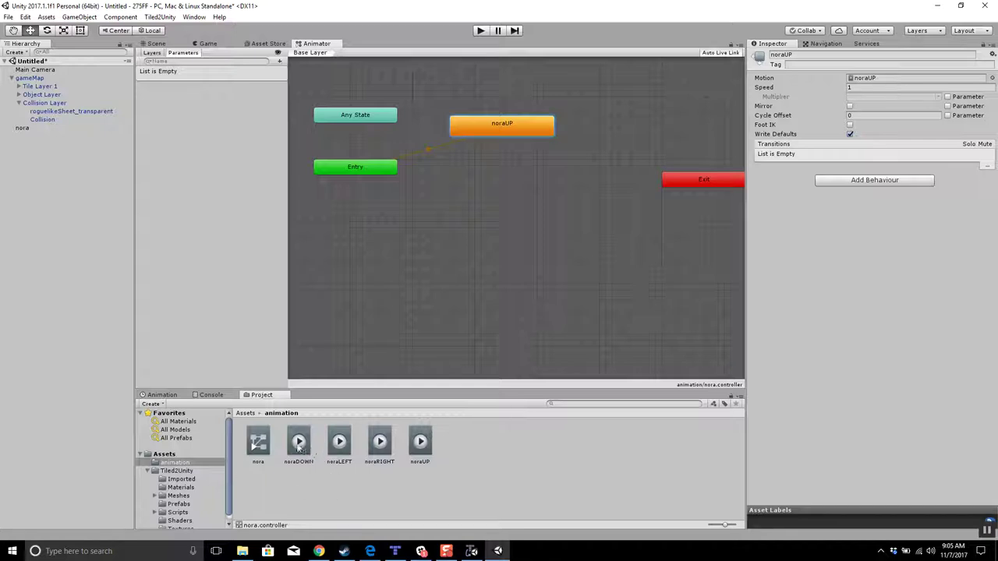
left_click_drag(299, 445, 534, 191)
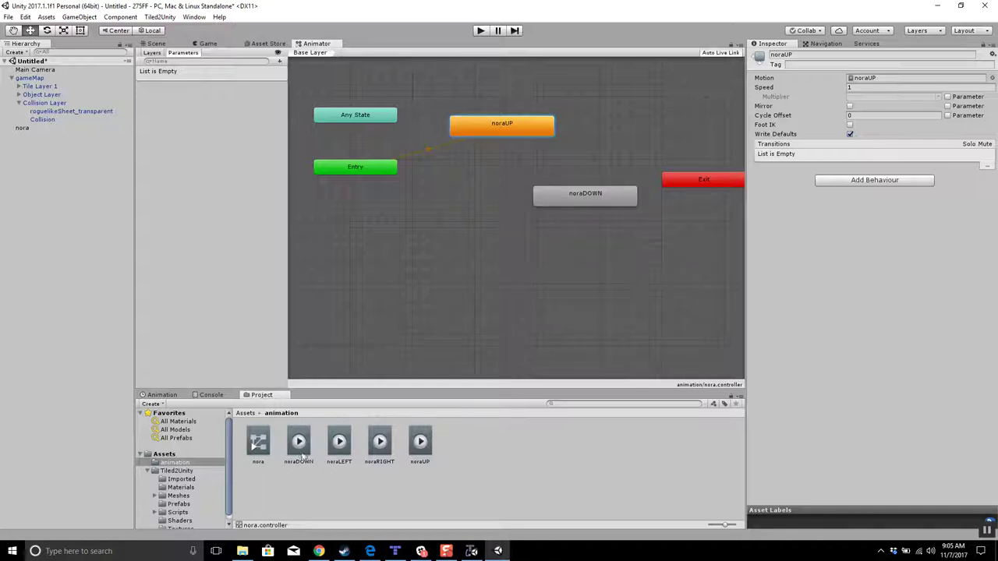
left_click_drag(338, 444, 471, 266)
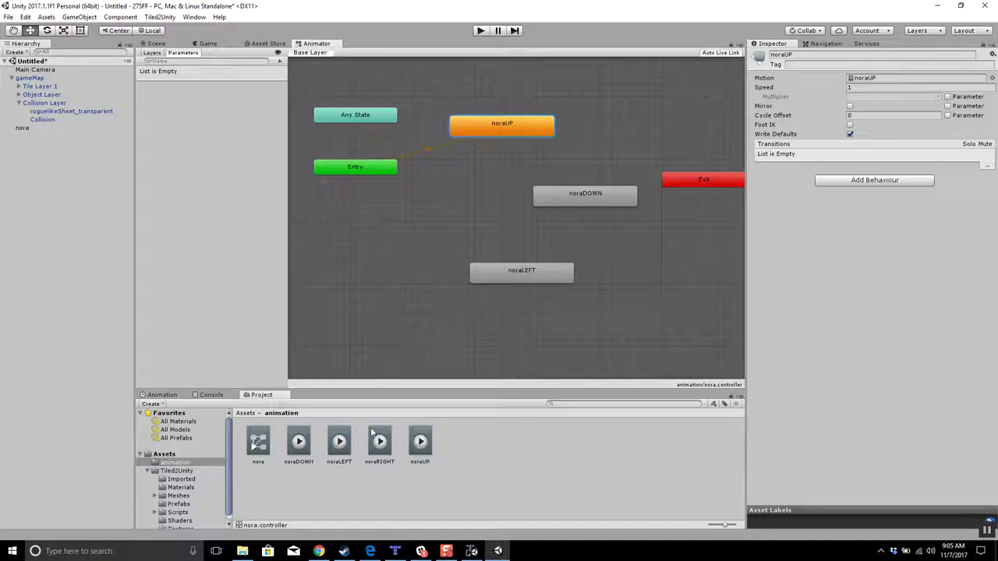
left_click_drag(378, 441, 616, 245)
Arrange the four states in a diamond, with noraUP above, noraDOWN below, and noraLEFT and noraRIGHT on their matching sides.
left_click(491, 274)
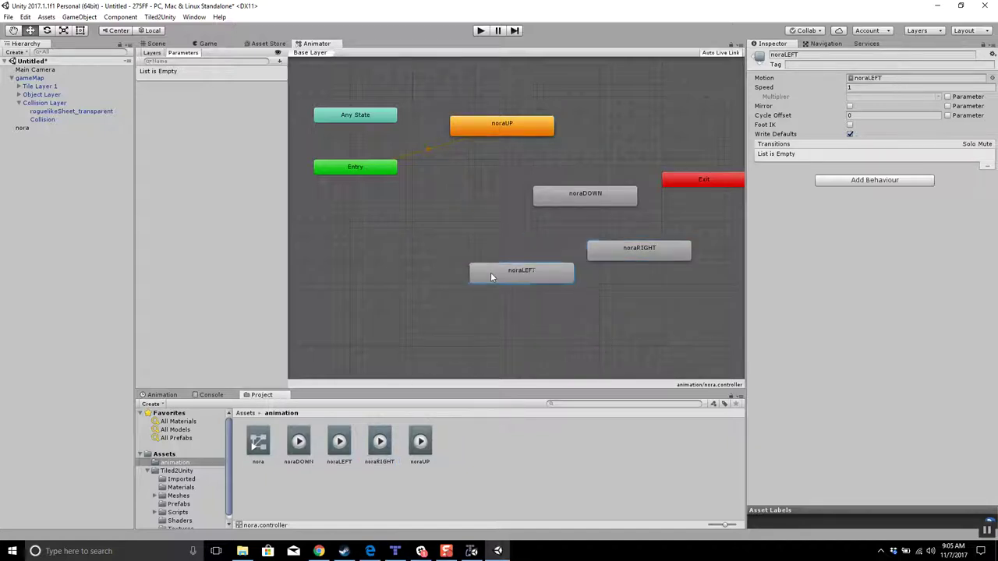
left_click_drag(491, 277, 386, 249)
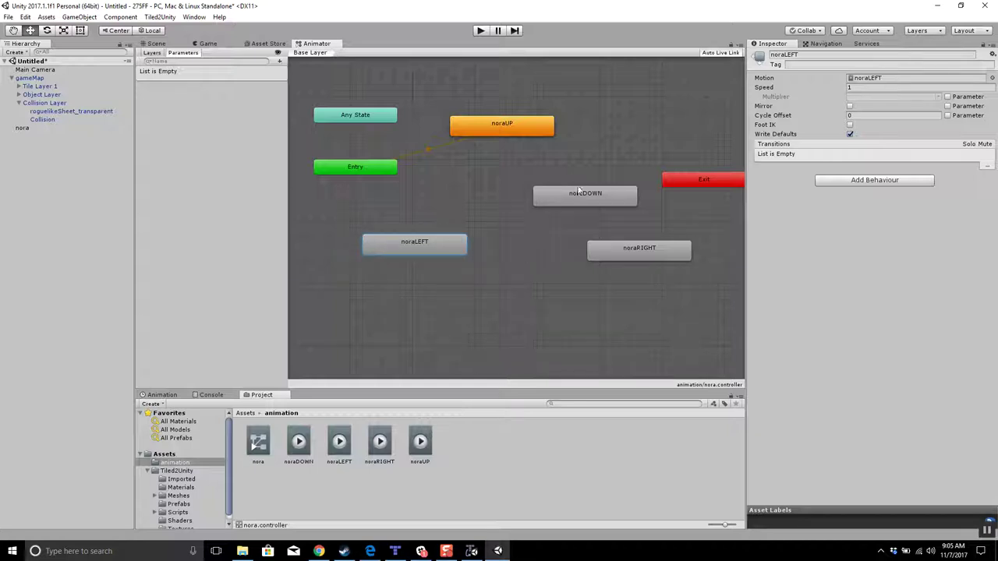
left_click_drag(579, 191, 515, 320)
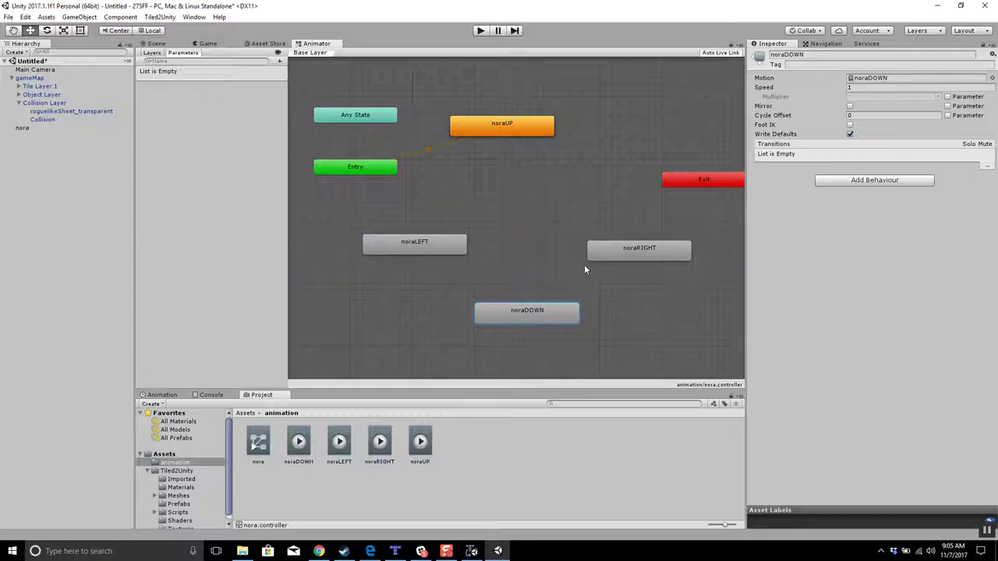
left_click_drag(600, 244, 588, 244)
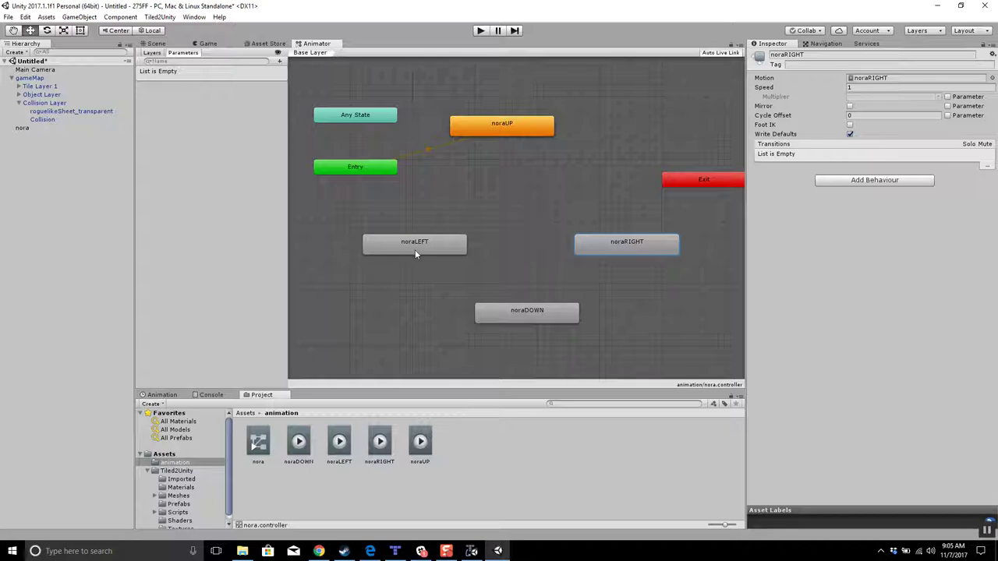
left_click_drag(428, 248, 440, 247)
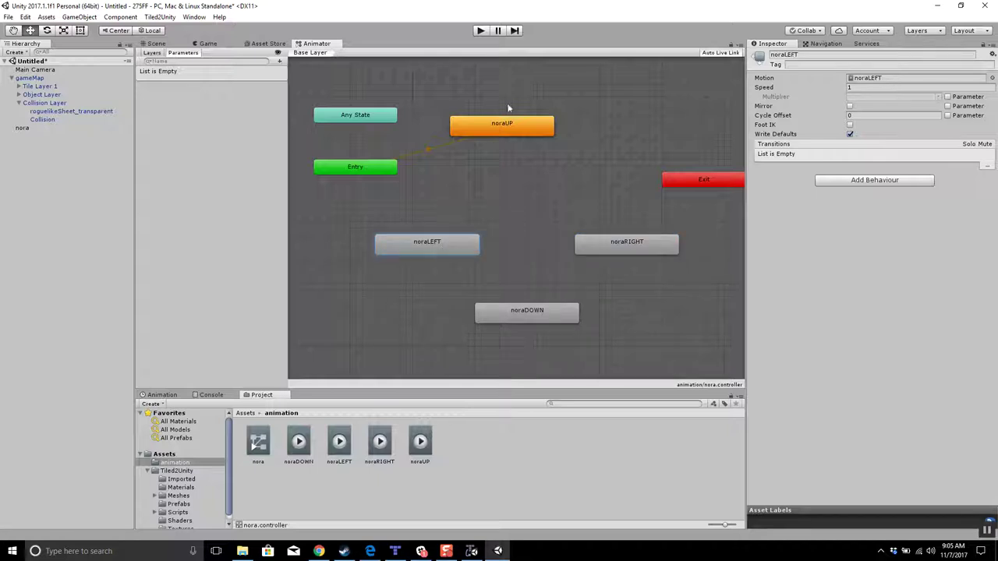
left_click_drag(493, 123, 518, 186)
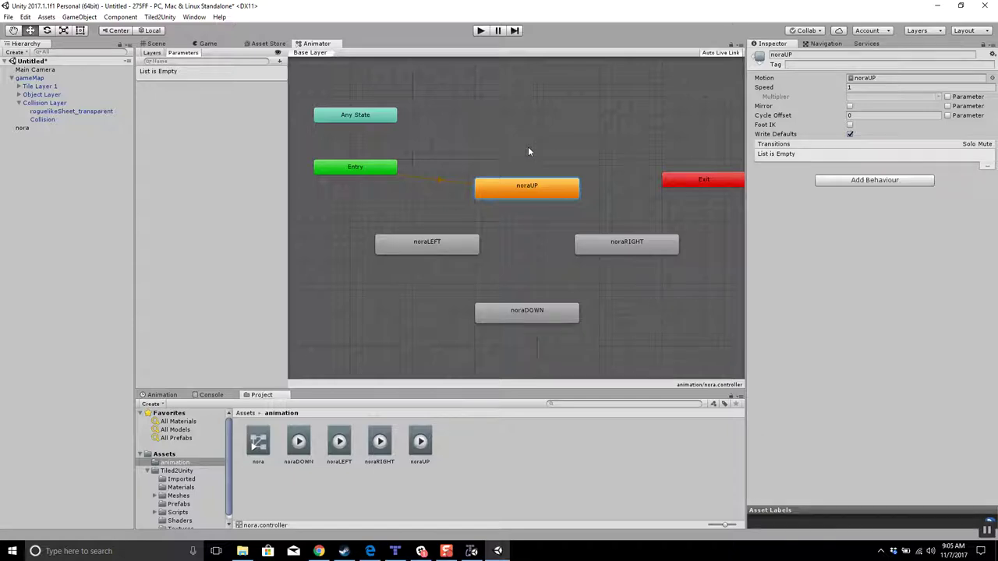
Add two trigger parameters named up and down to the nora controller.
left_click(188, 53)
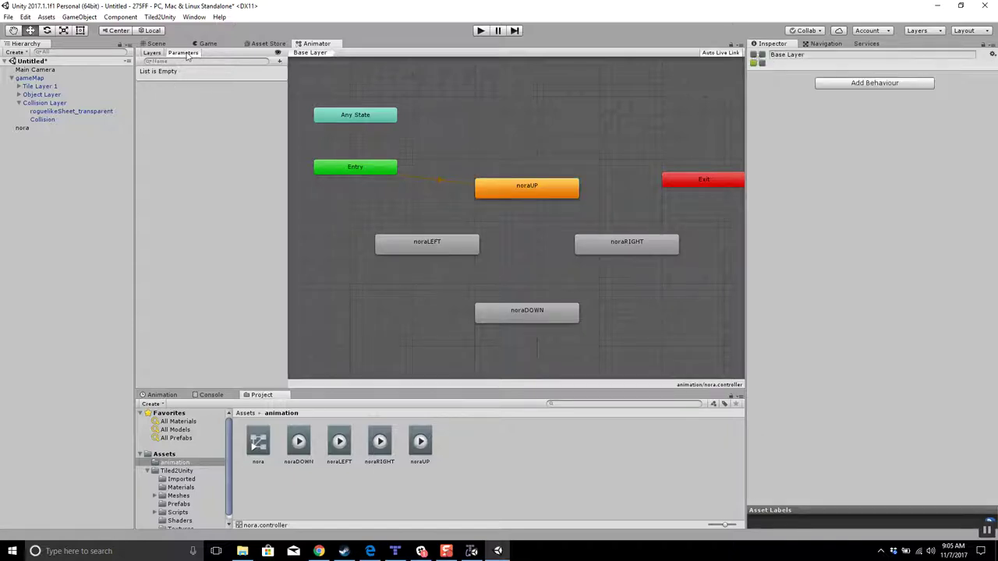
left_click(278, 60)
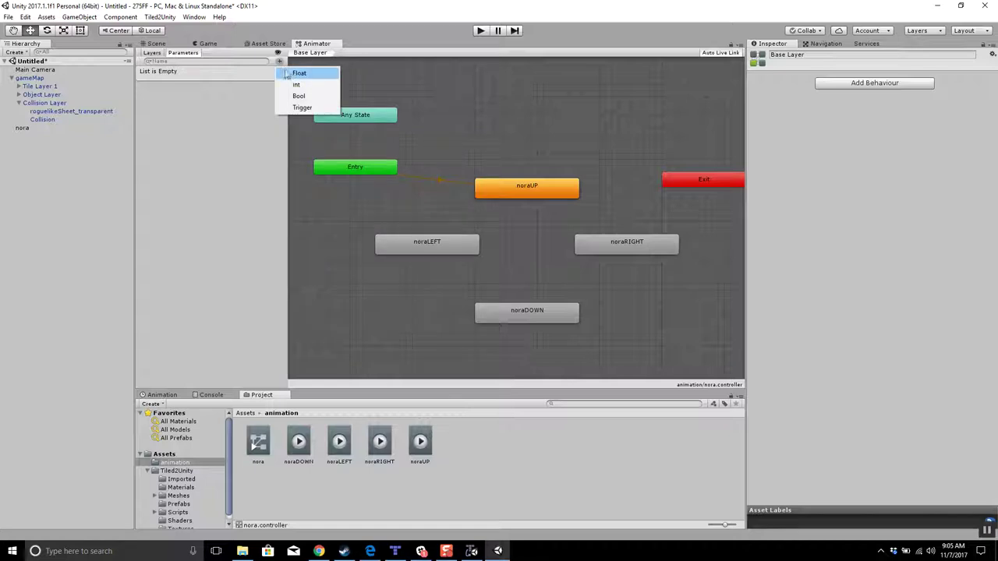
left_click(300, 109)
type("up")
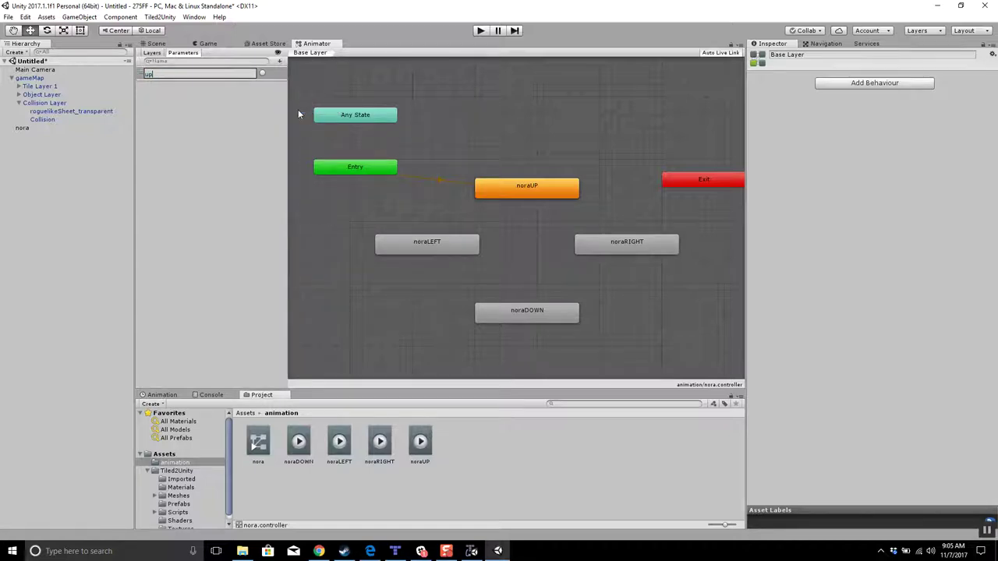
key("Return")
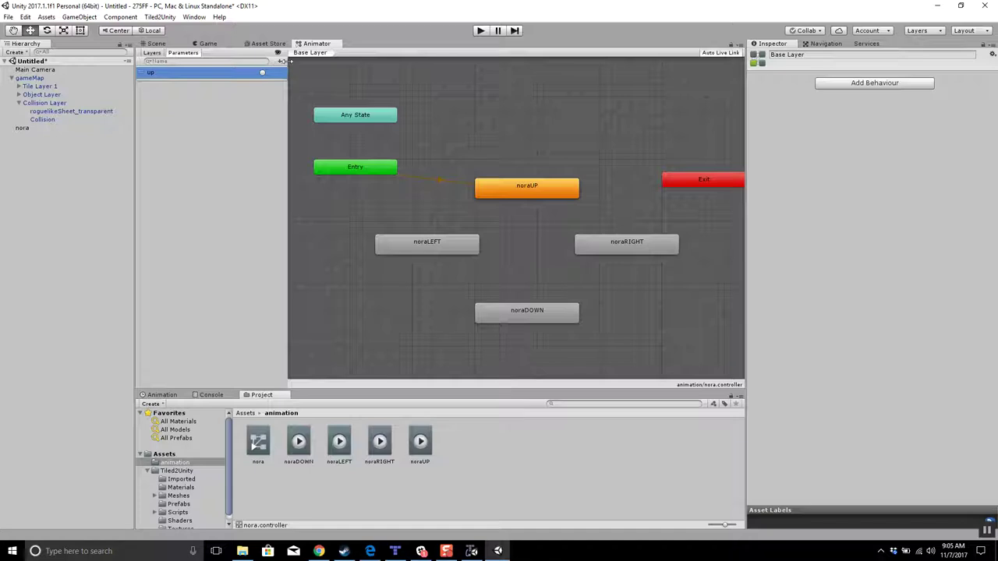
left_click(279, 61)
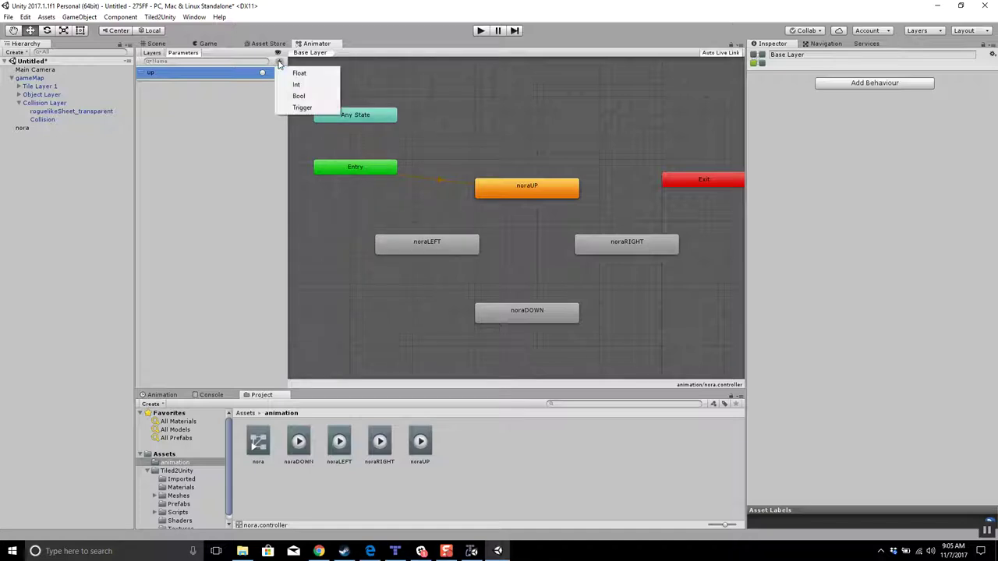
left_click(300, 107)
type("down")
key("Return")
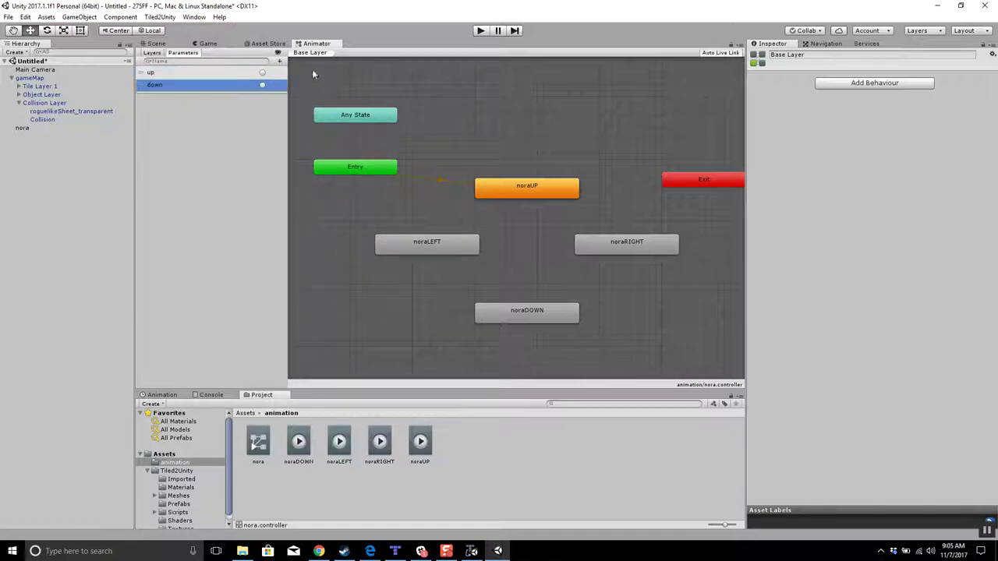
Add two more trigger parameters named left and right to the nora controller.
left_click(279, 61)
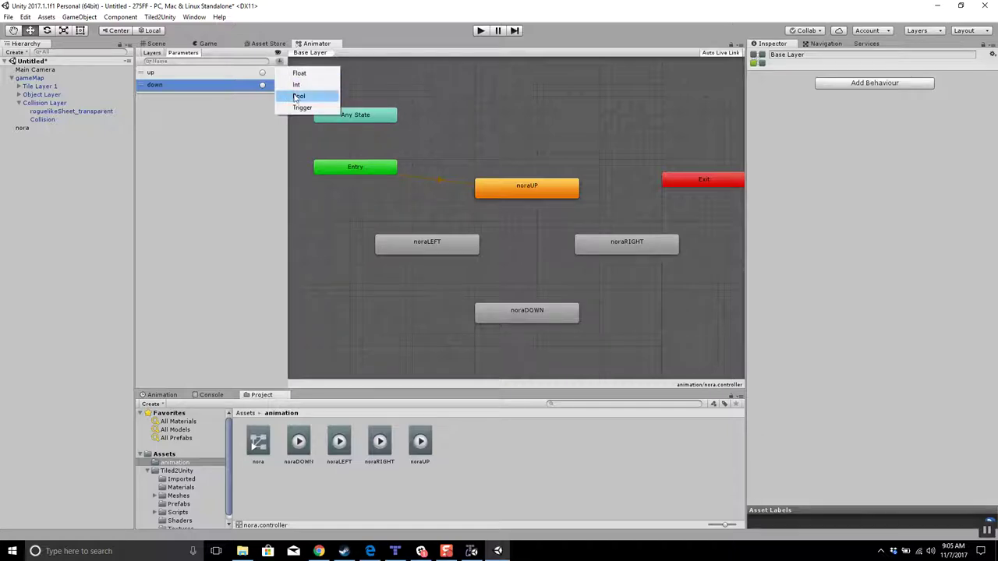
left_click(297, 106)
type("le")
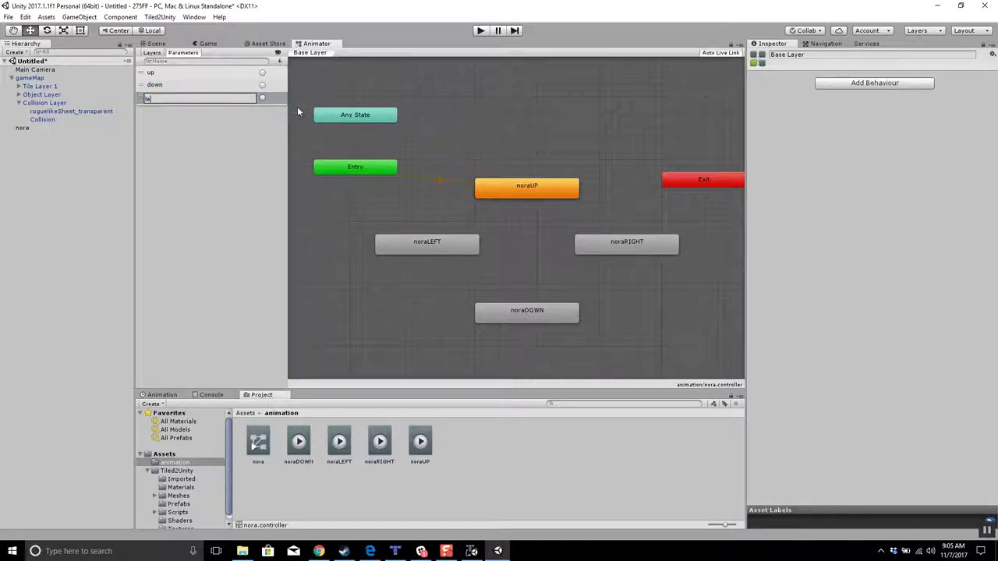
type("ft")
key("Return")
left_click(279, 61)
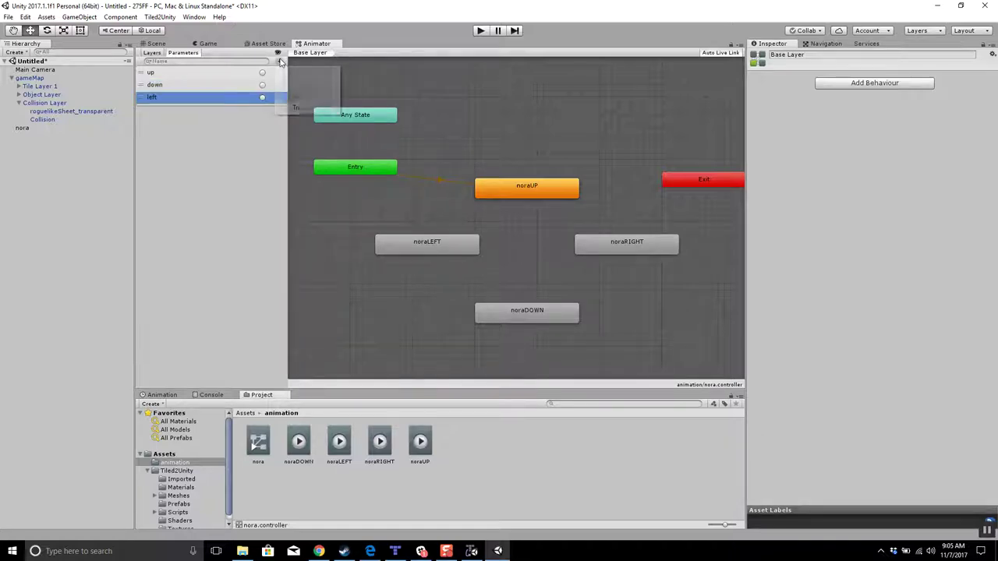
left_click(294, 111)
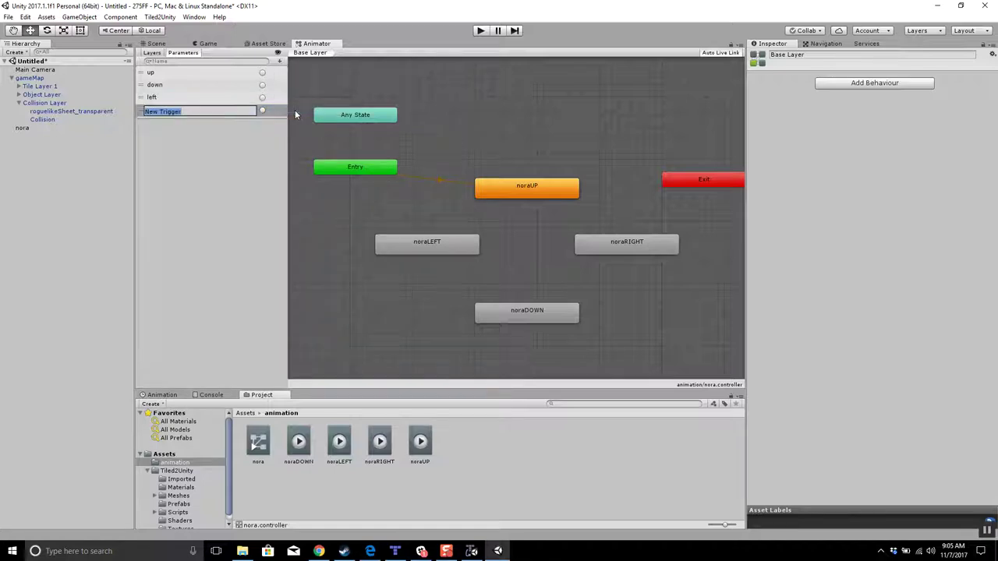
type("right")
key("Return")
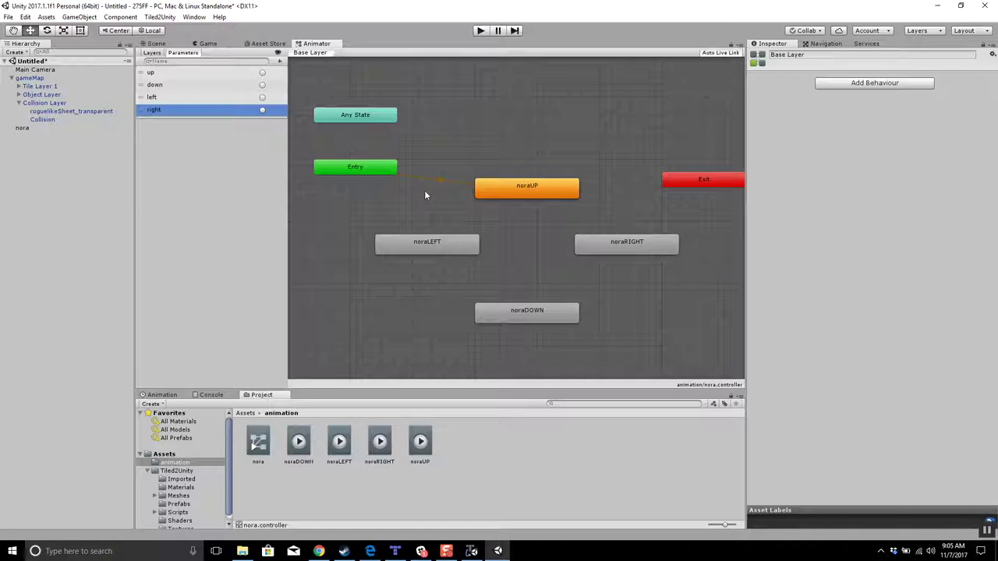
Create transitions from the noraUP state to noraLEFT, noraRIGHT and noraDOWN.
left_click(531, 190)
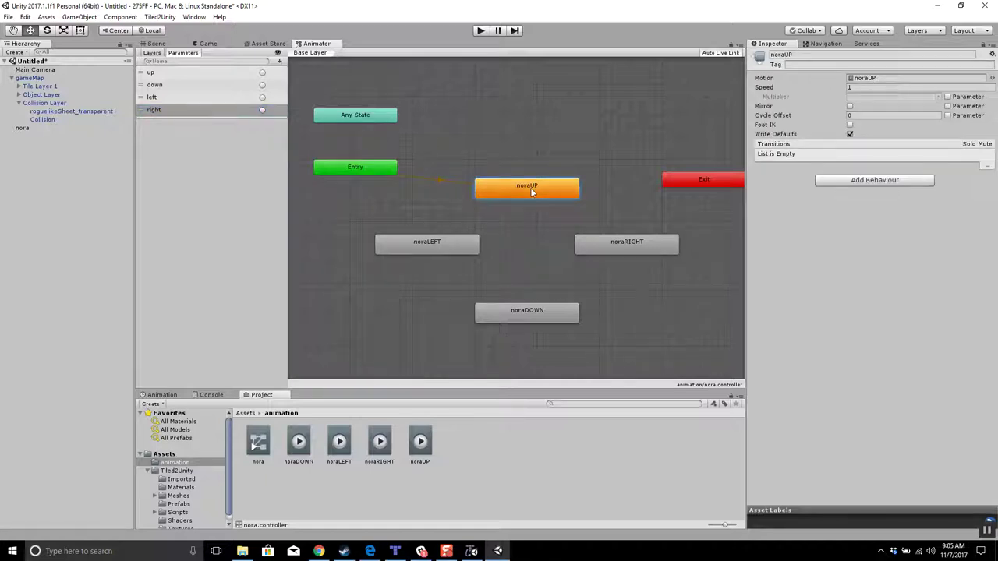
right_click(530, 187)
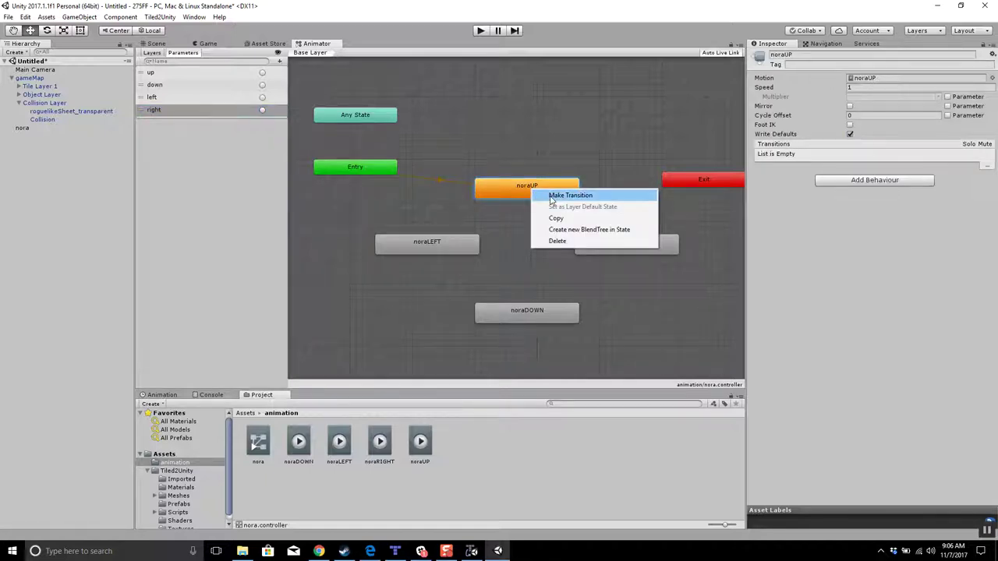
left_click(546, 197)
left_click(436, 245)
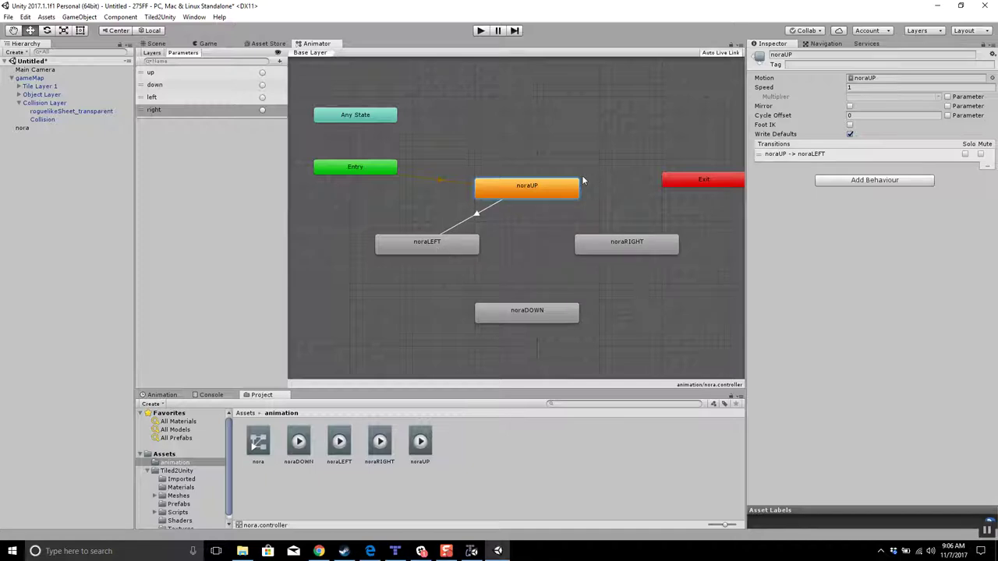
right_click(551, 185)
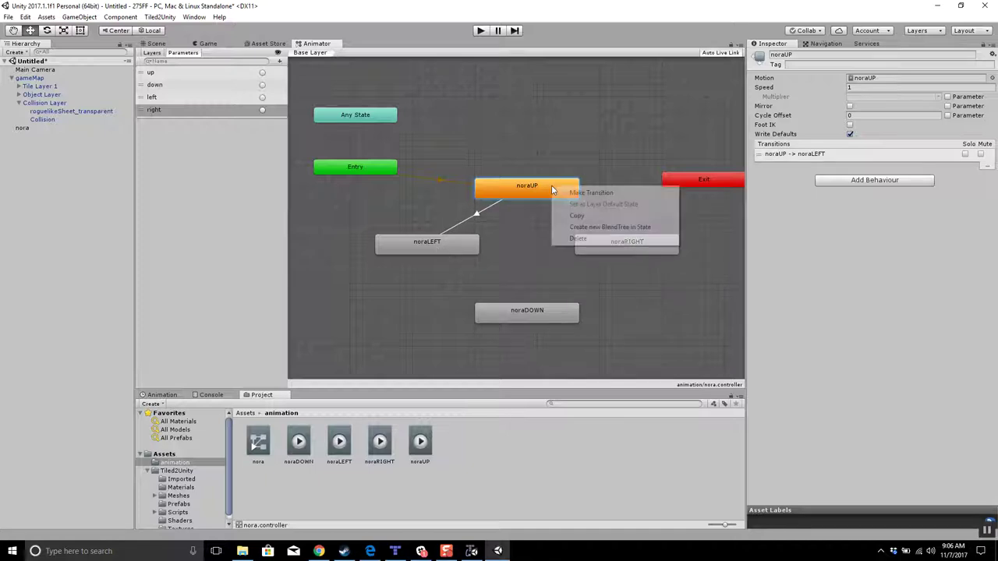
left_click(577, 194)
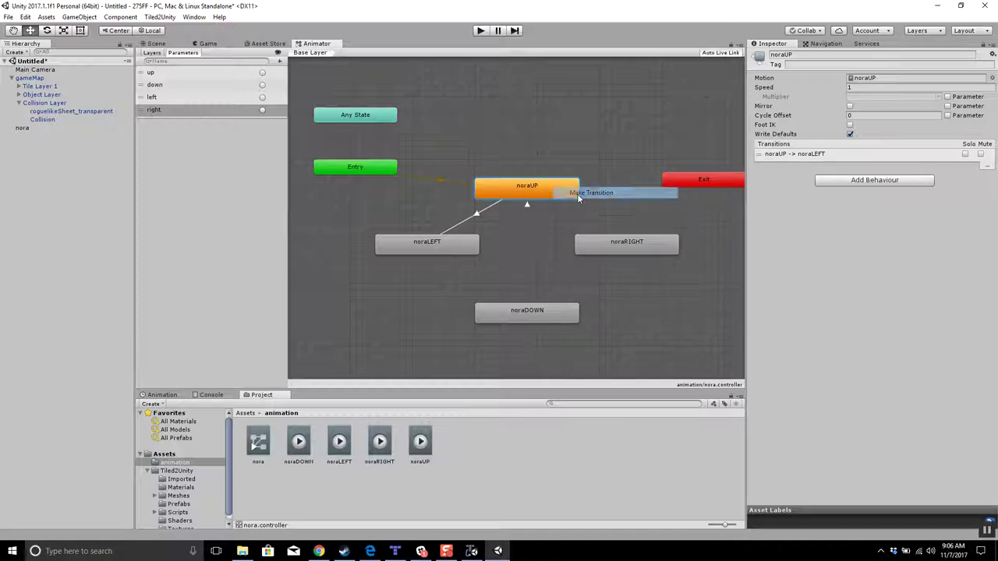
left_click(616, 240)
right_click(520, 189)
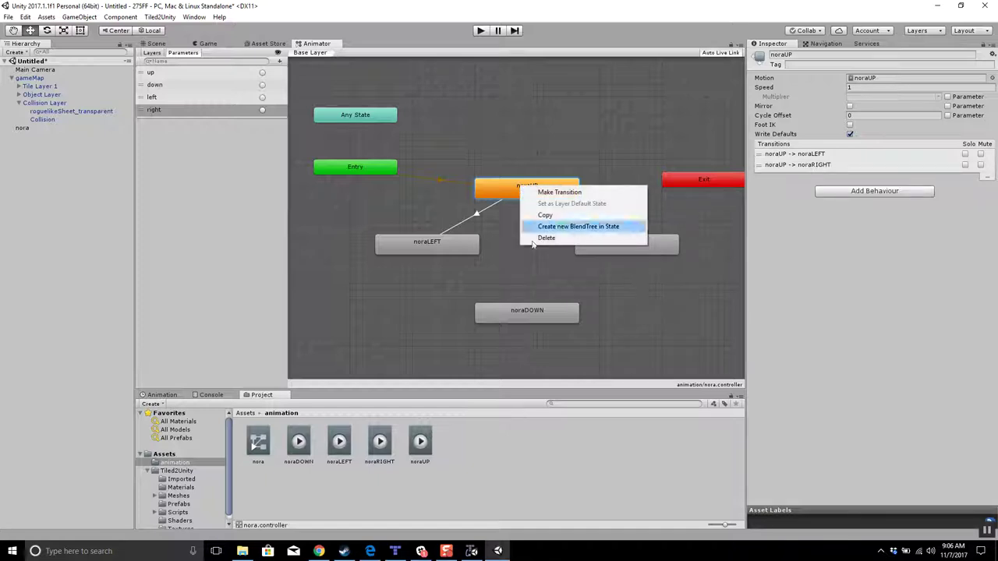
left_click(544, 195)
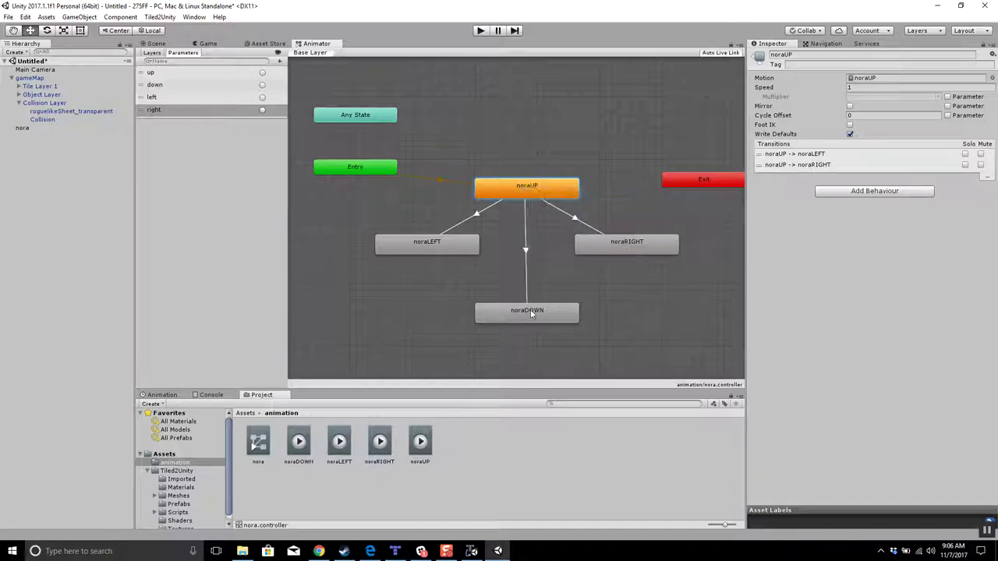
left_click(530, 312)
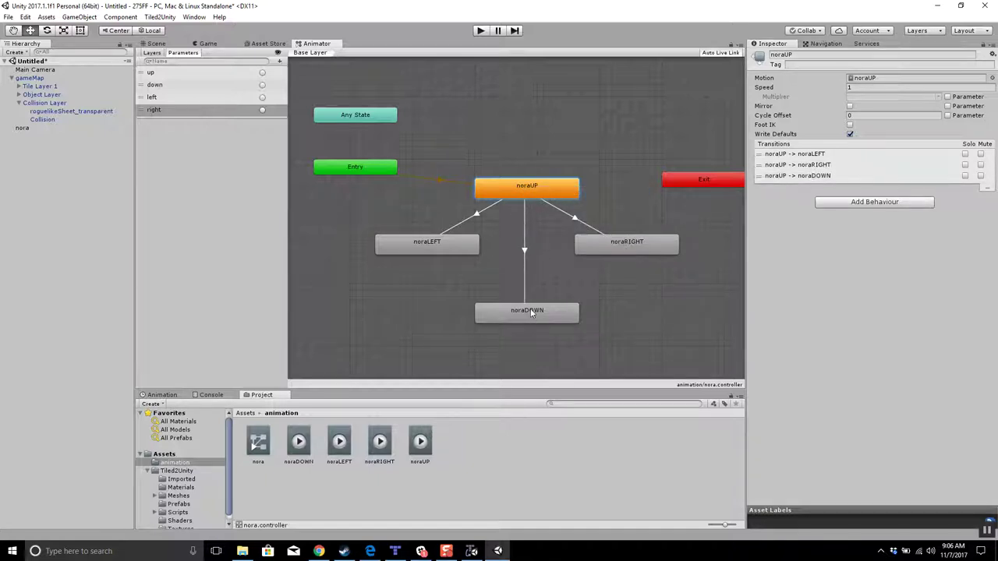
Add a left condition to the noraUP to noraLEFT transition and a down condition to the noraUP to noraDOWN transition.
left_click(475, 215)
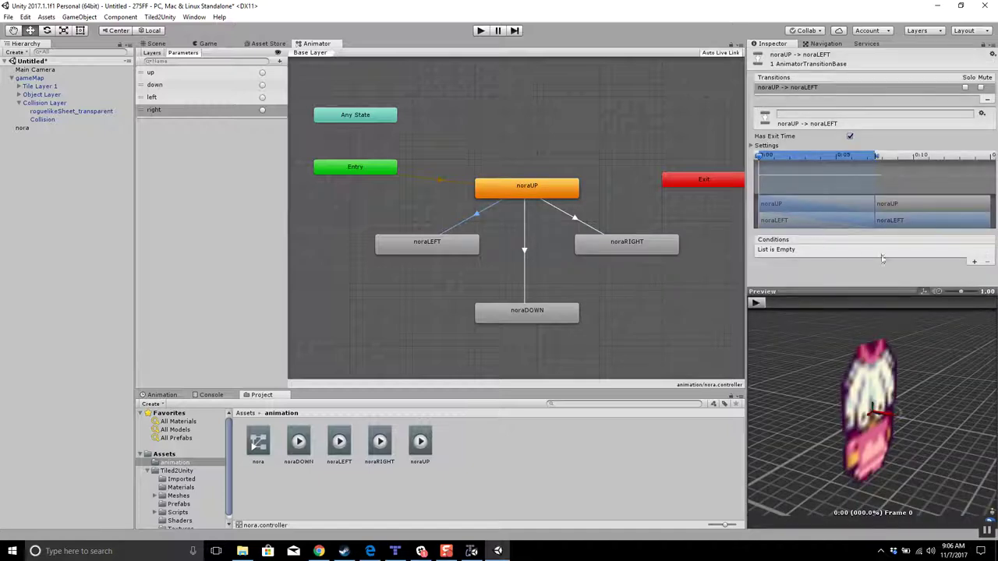
left_click(973, 262)
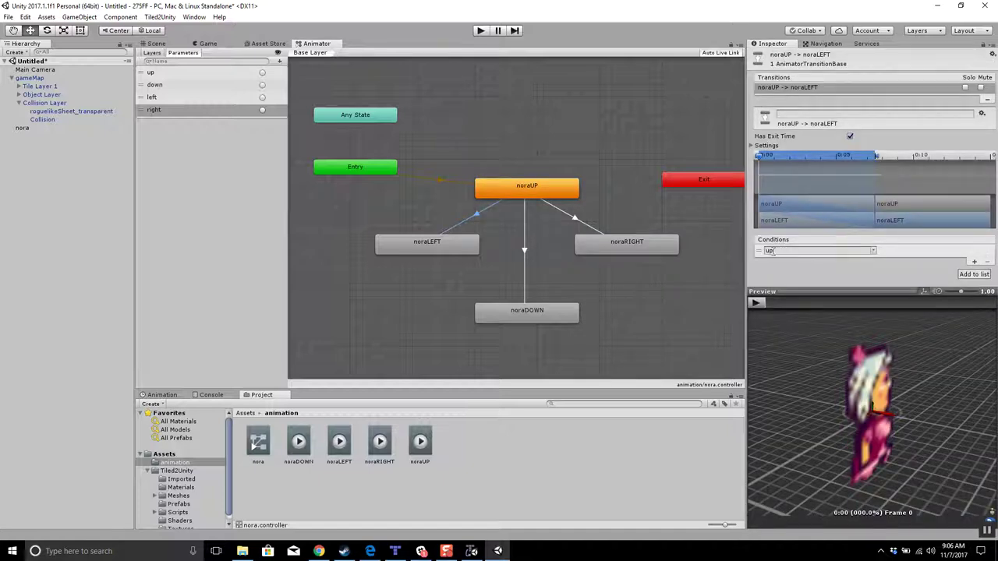
left_click(872, 250)
left_click(893, 284)
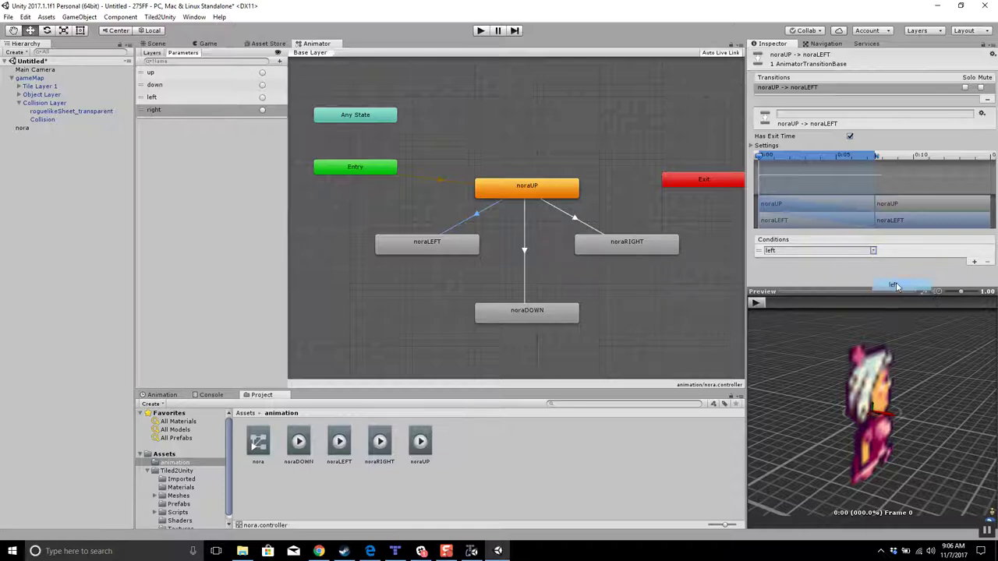
left_click(524, 251)
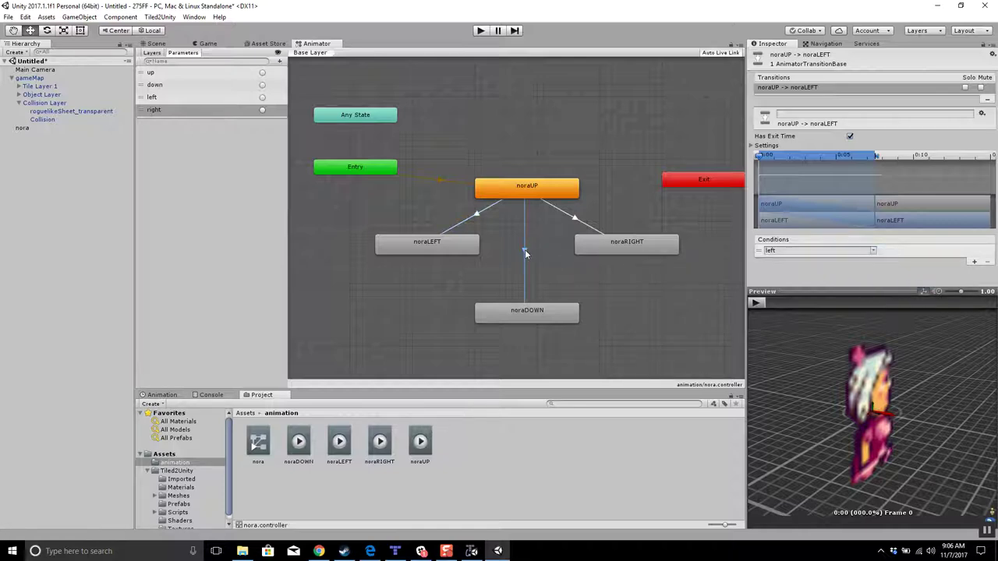
left_click(974, 263)
left_click(873, 251)
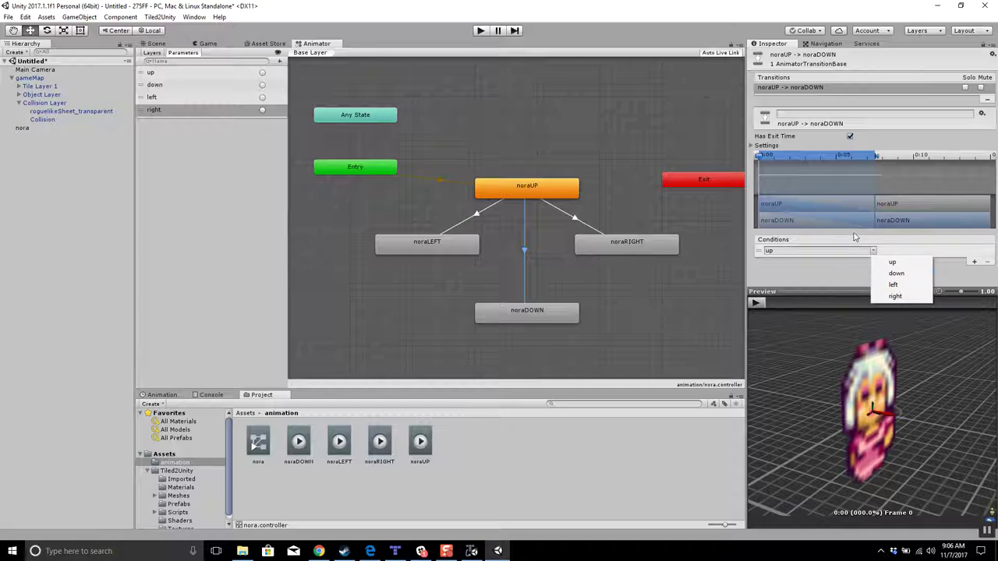
left_click(895, 274)
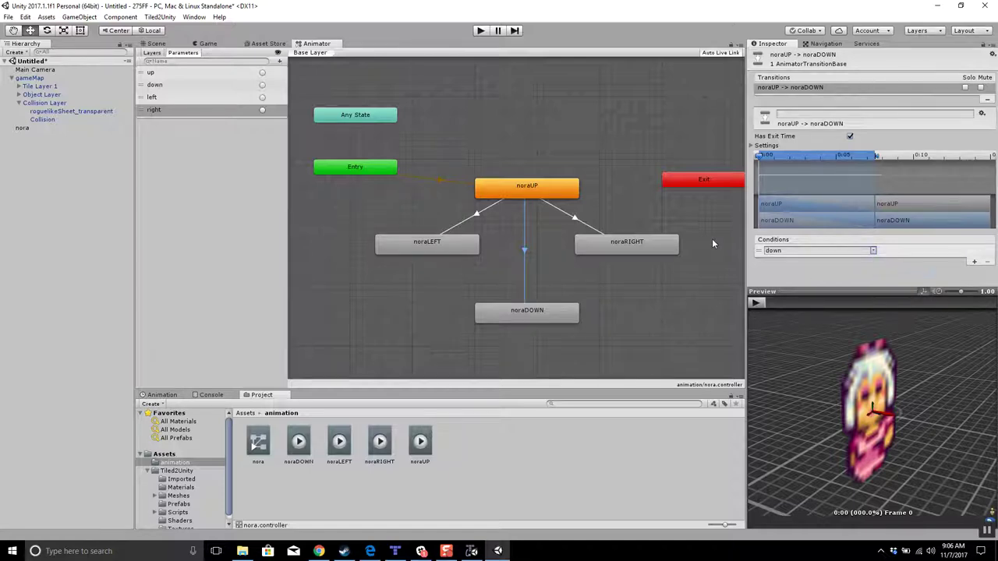
Add a condition to the noraUP to noraRIGHT transition and set it to the right trigger.
left_click(574, 221)
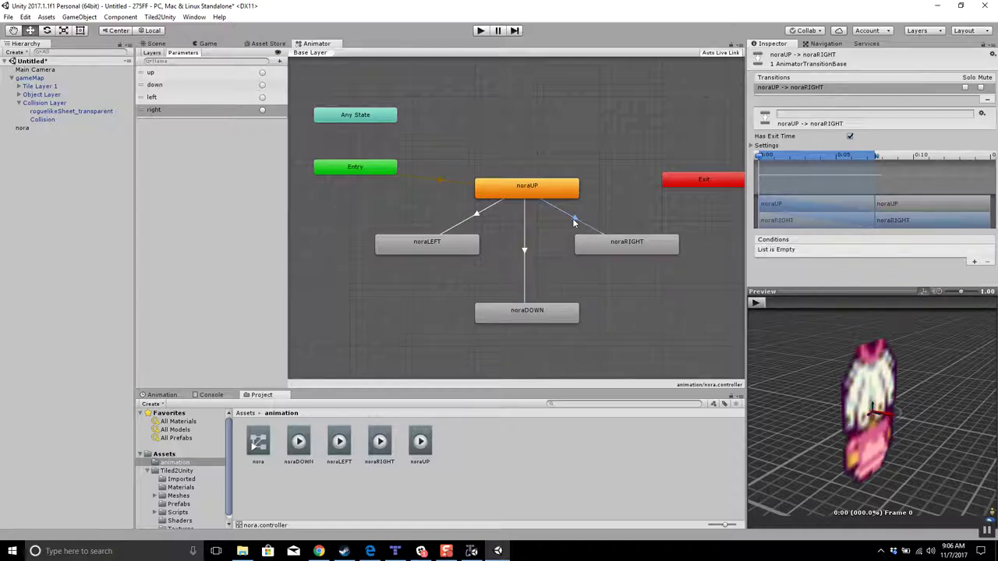
left_click(974, 261)
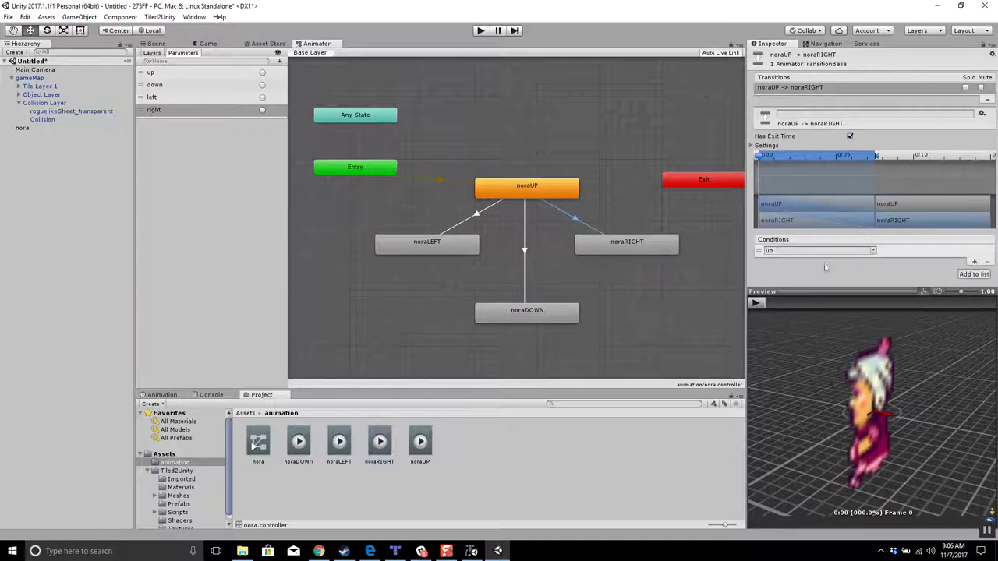
left_click(874, 250)
left_click(897, 297)
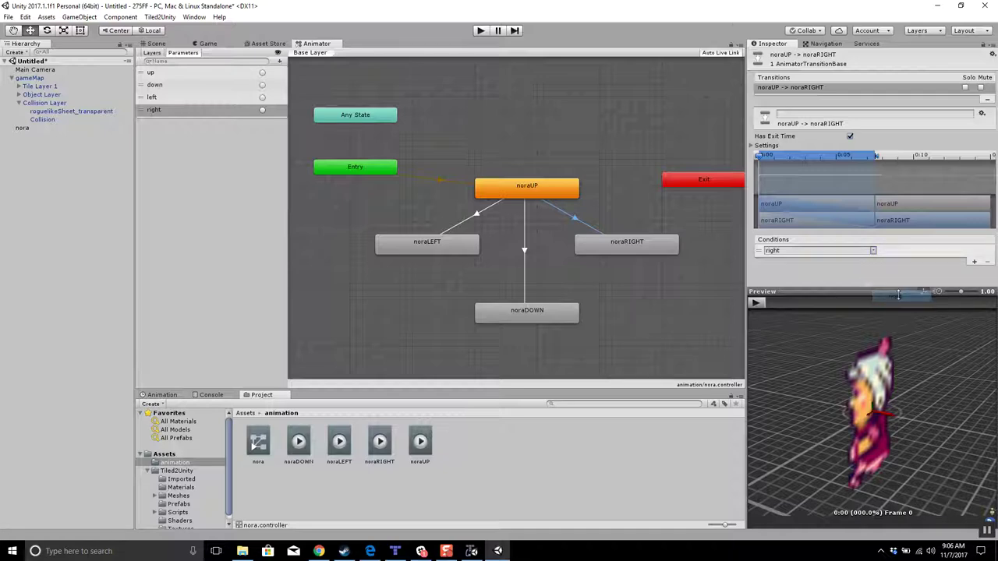
Create transitions from the noraRIGHT state to noraUP, noraDOWN and noraLEFT.
left_click(650, 249)
right_click(650, 248)
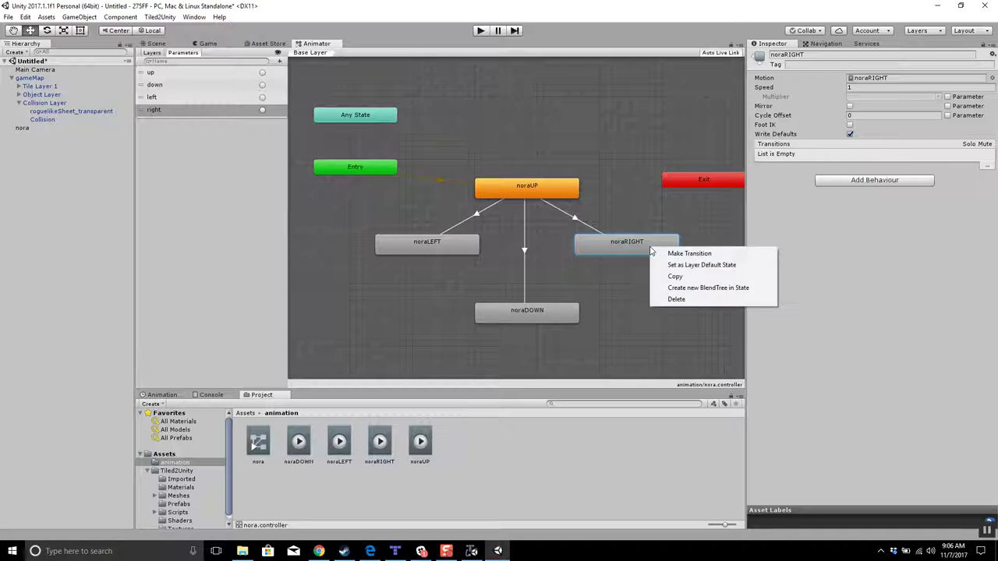
left_click(675, 254)
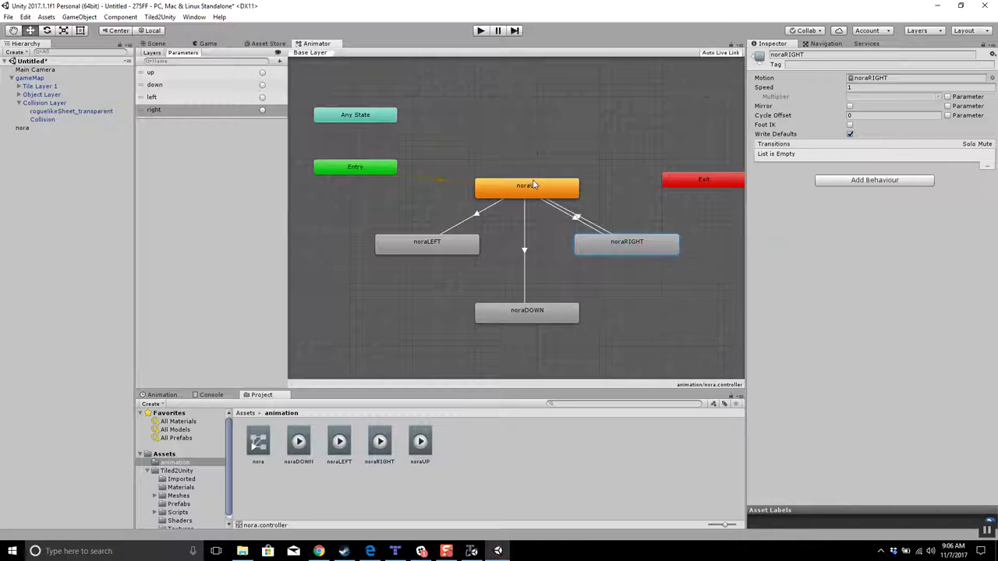
left_click(532, 185)
right_click(631, 248)
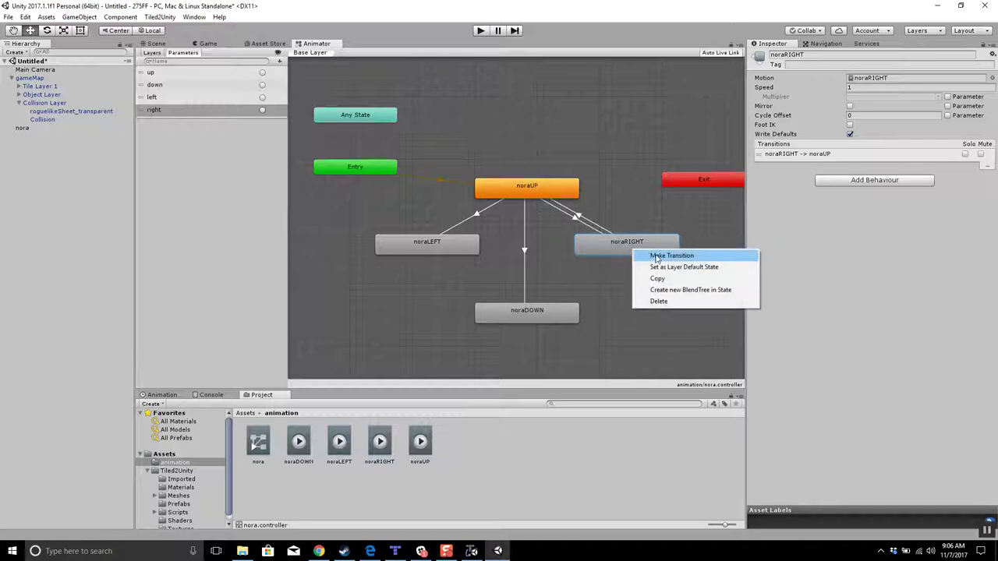
left_click(670, 255)
left_click(561, 311)
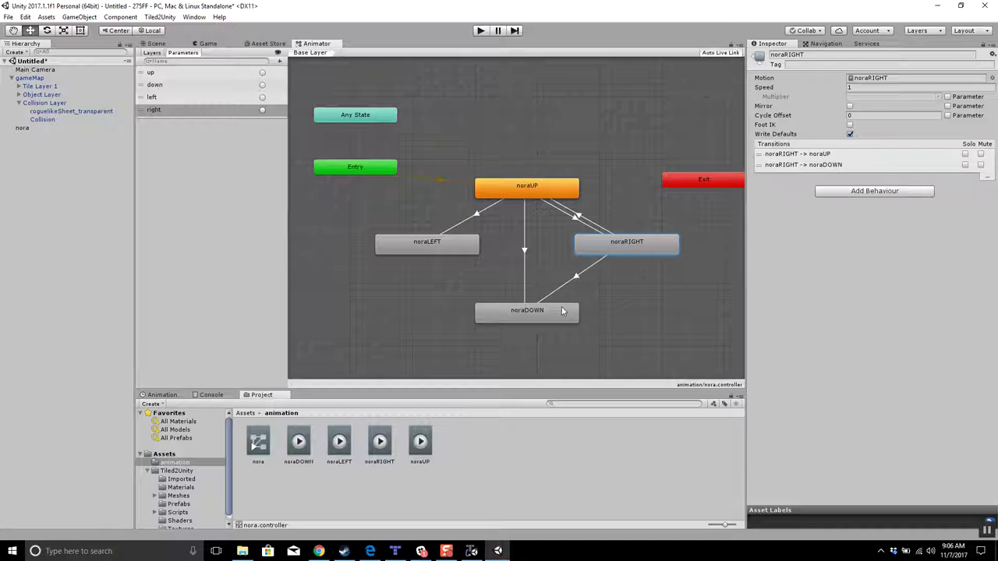
right_click(618, 244)
left_click(640, 247)
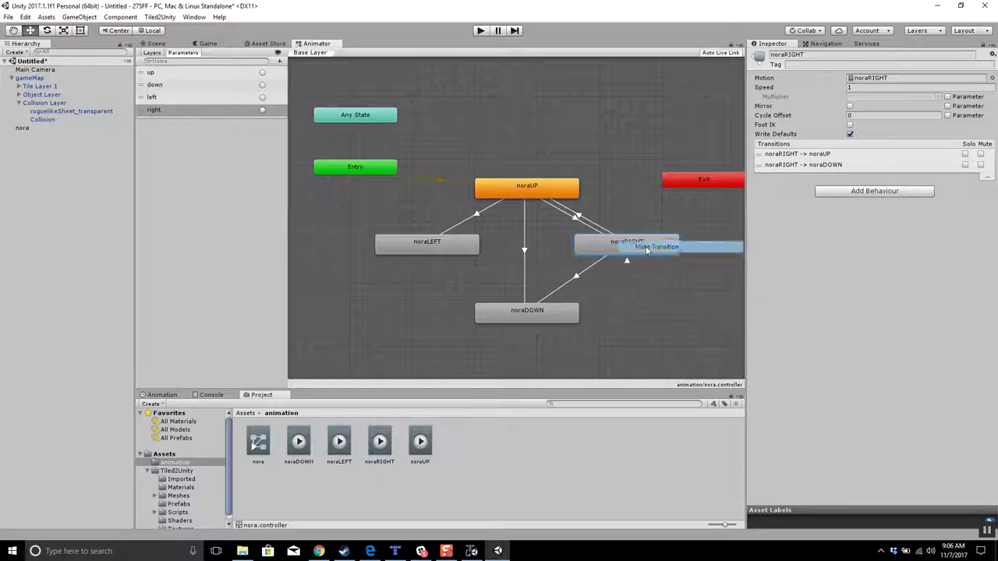
left_click(413, 247)
Add an up condition to the noraRIGHT to noraUP transition and a down condition to the noraRIGHT to noraDOWN transition.
left_click(576, 216)
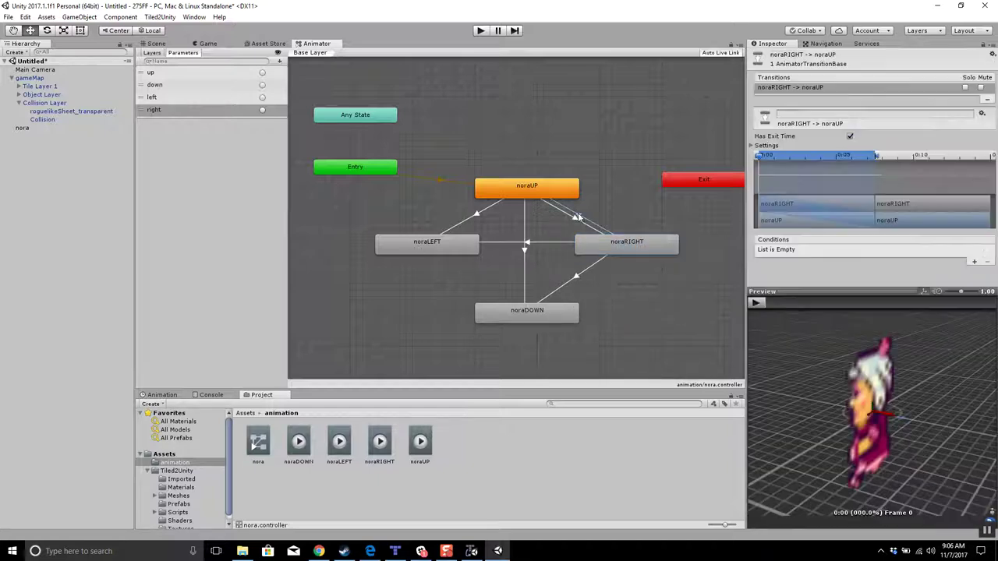
left_click(974, 262)
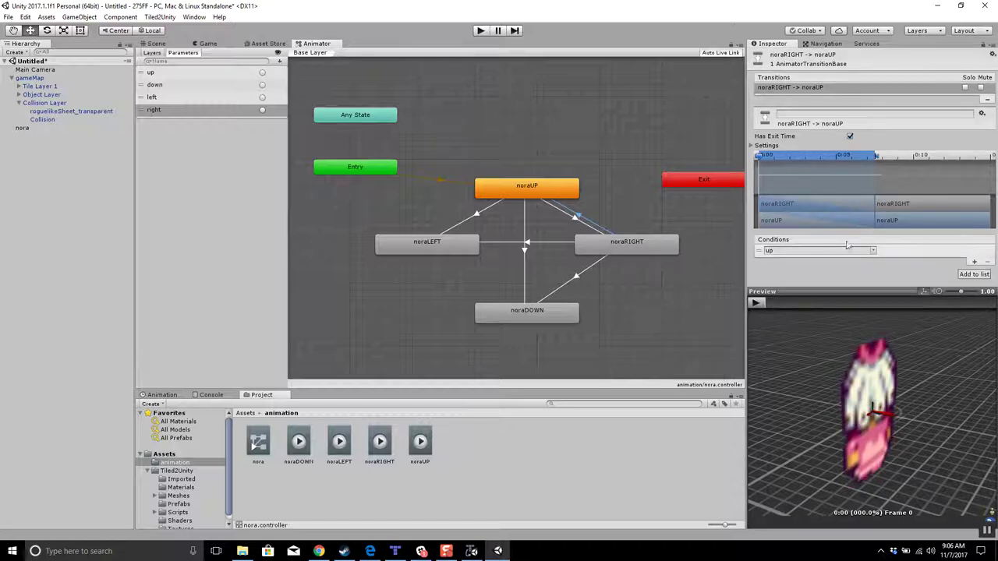
left_click(574, 275)
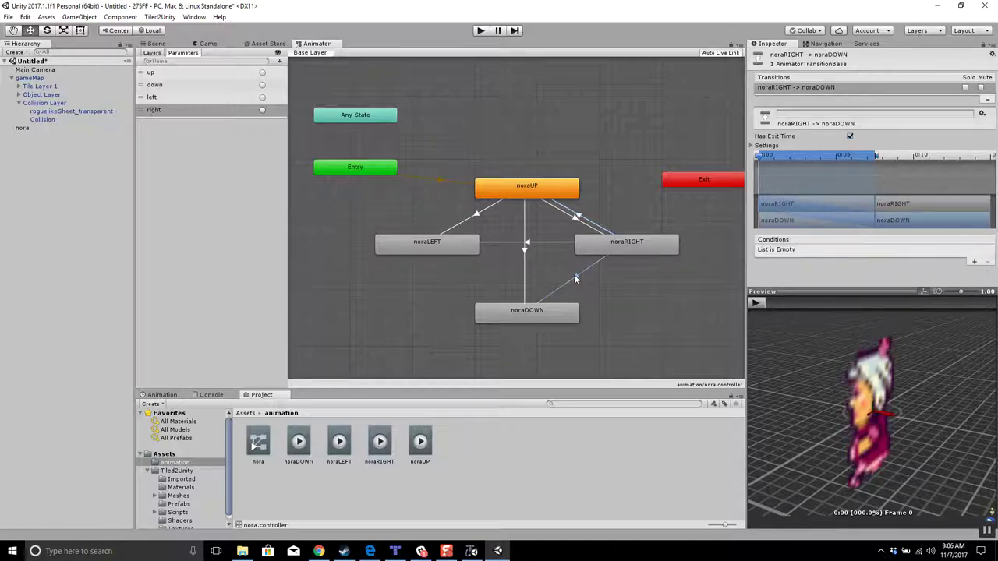
left_click(973, 262)
left_click(873, 251)
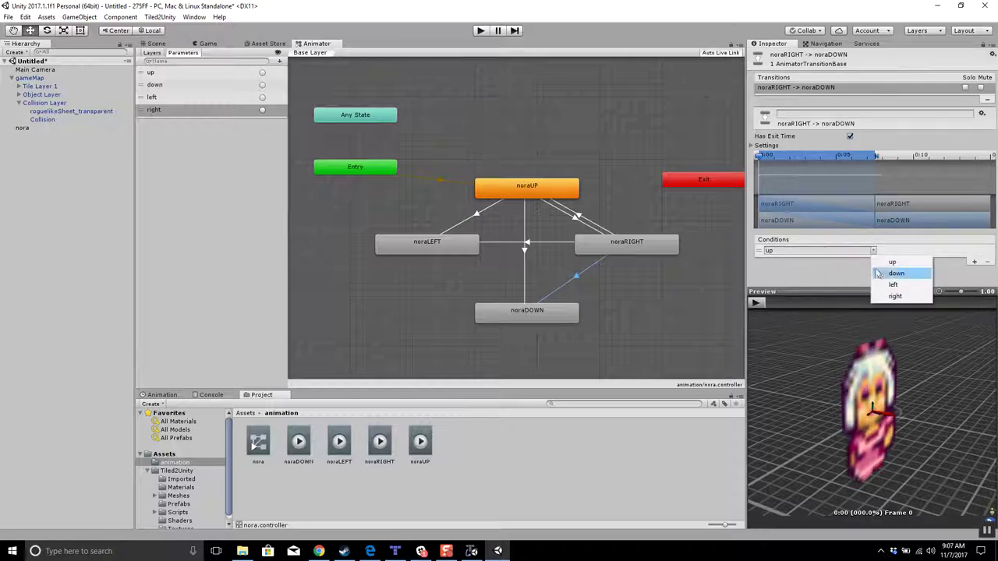
left_click(892, 273)
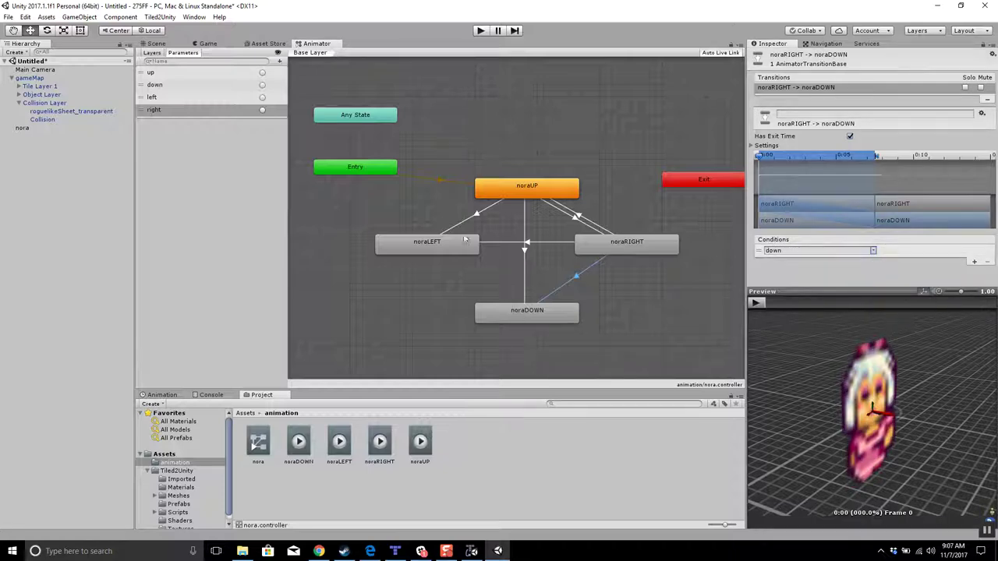
Add a condition to the noraRIGHT to noraLEFT transition and set it to the left trigger.
left_click(494, 246)
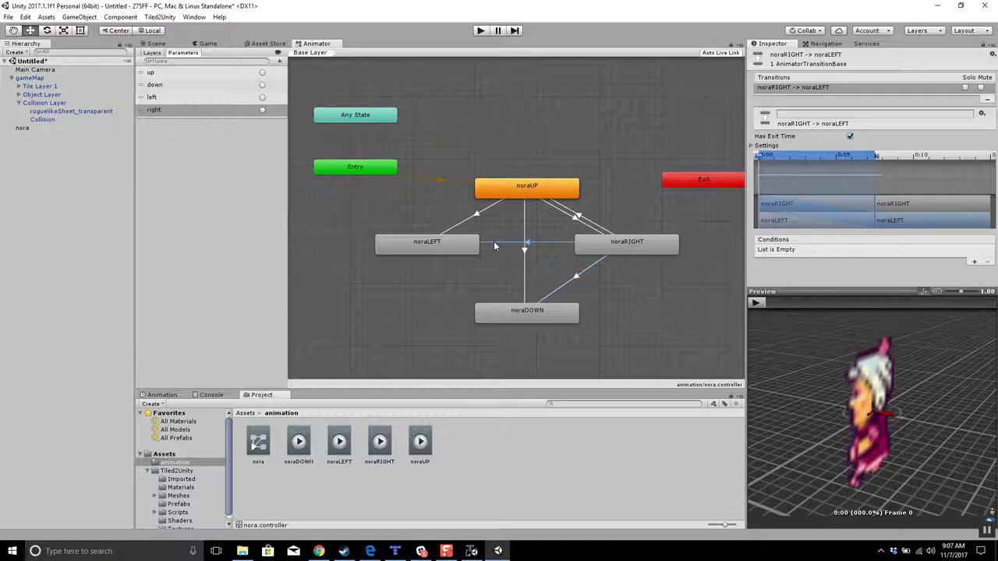
left_click(974, 262)
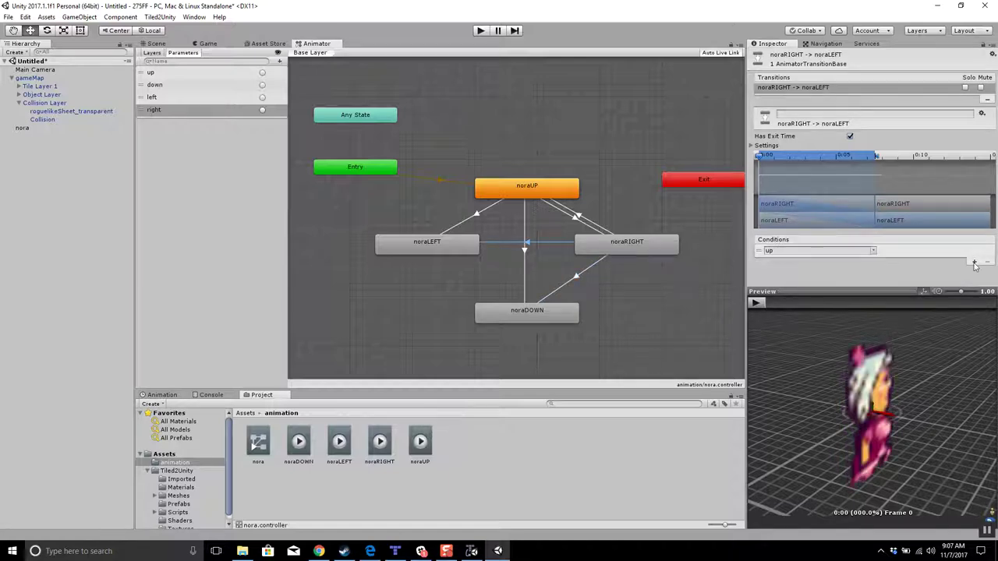
left_click(873, 251)
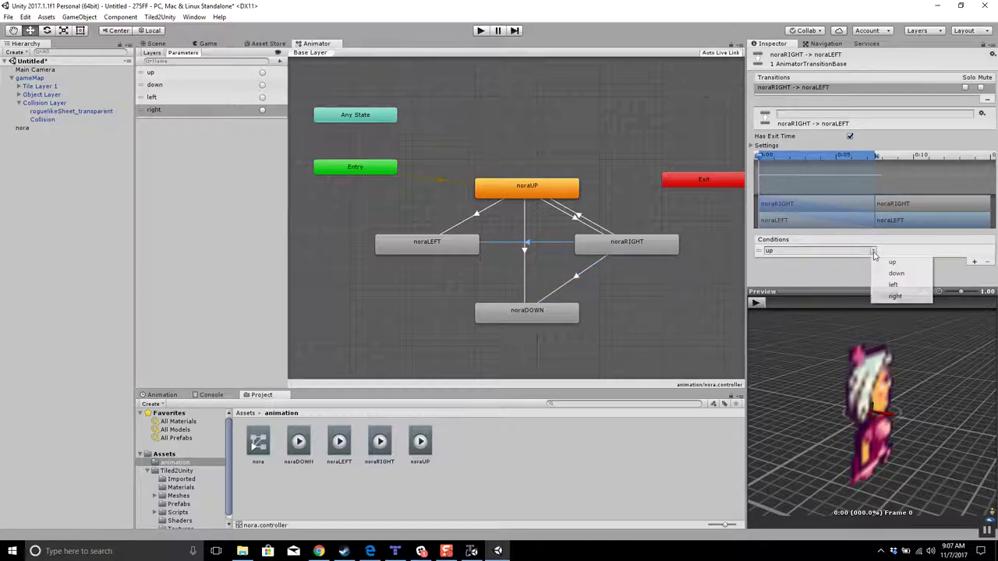
left_click(892, 284)
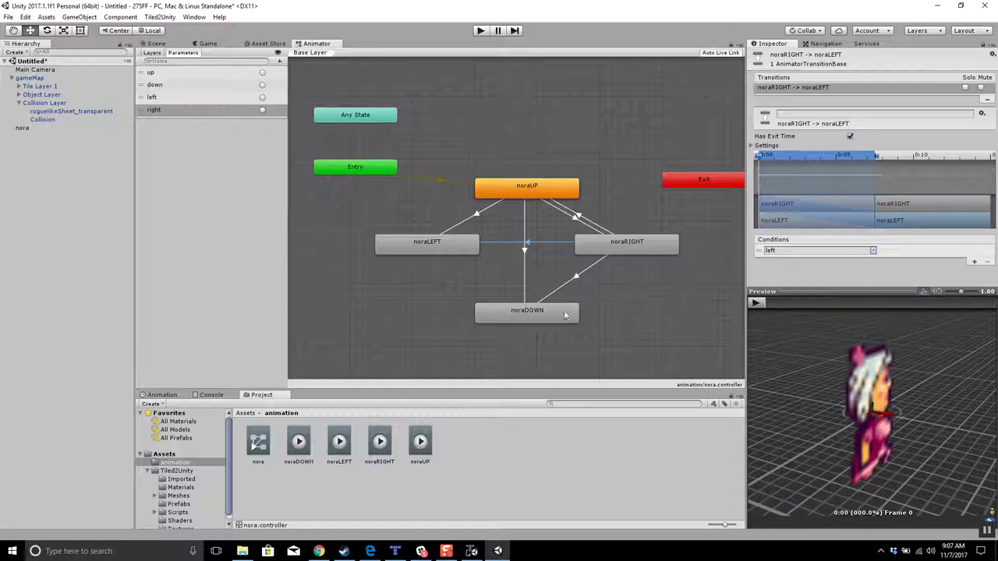
Create transitions from the noraDOWN state to noraRIGHT and noraUP.
left_click(537, 313)
right_click(537, 313)
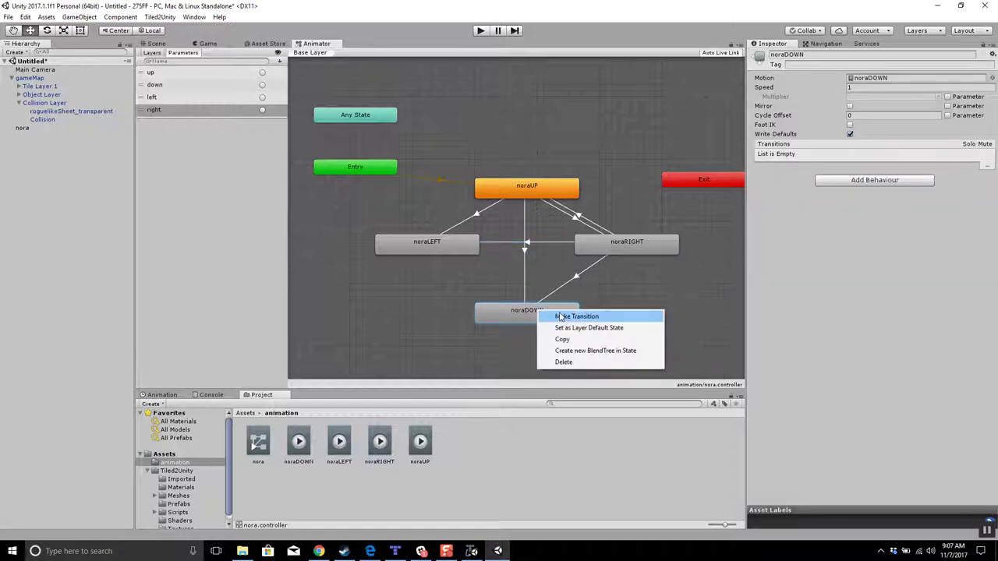
left_click(560, 316)
left_click(633, 243)
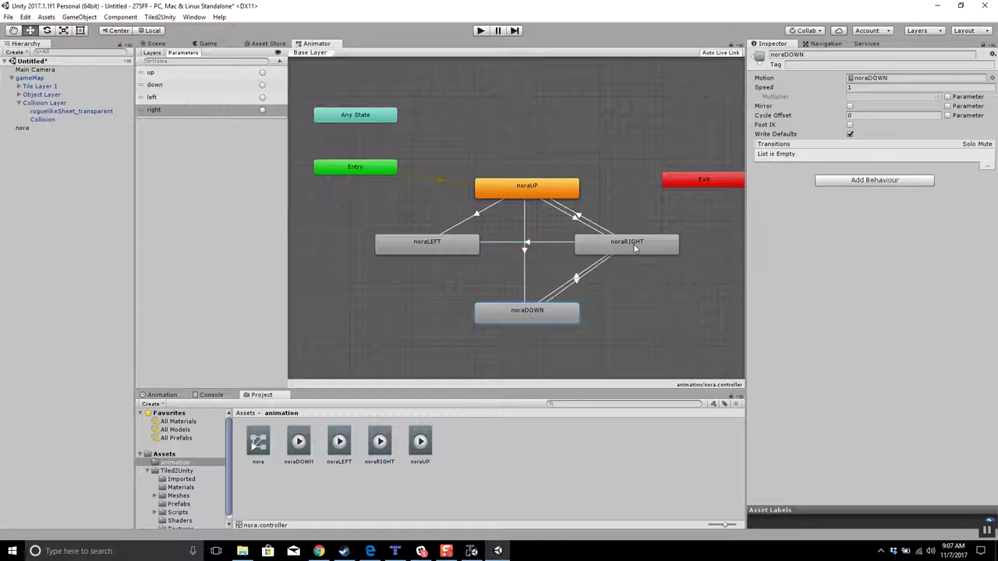
right_click(526, 315)
left_click(547, 320)
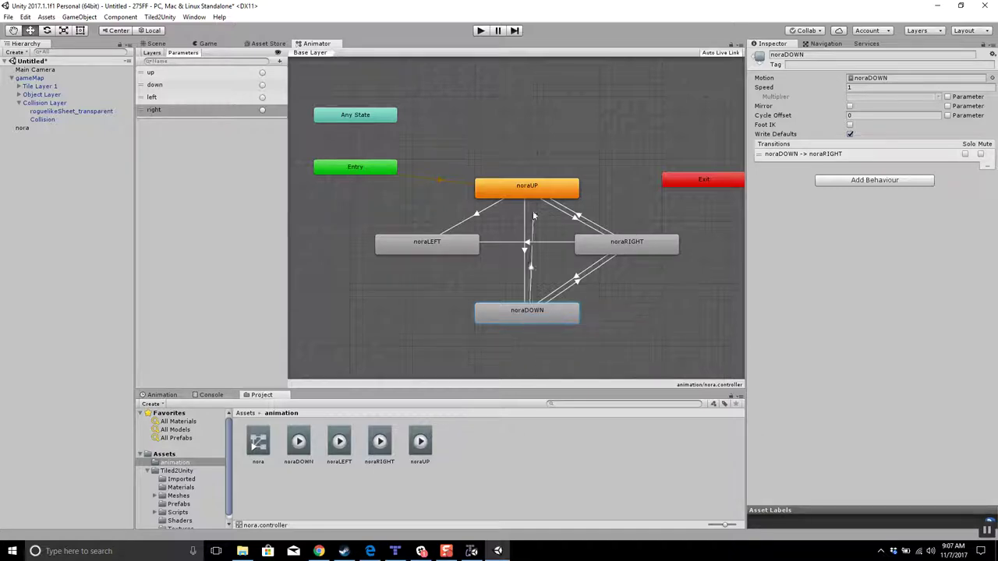
left_click(528, 189)
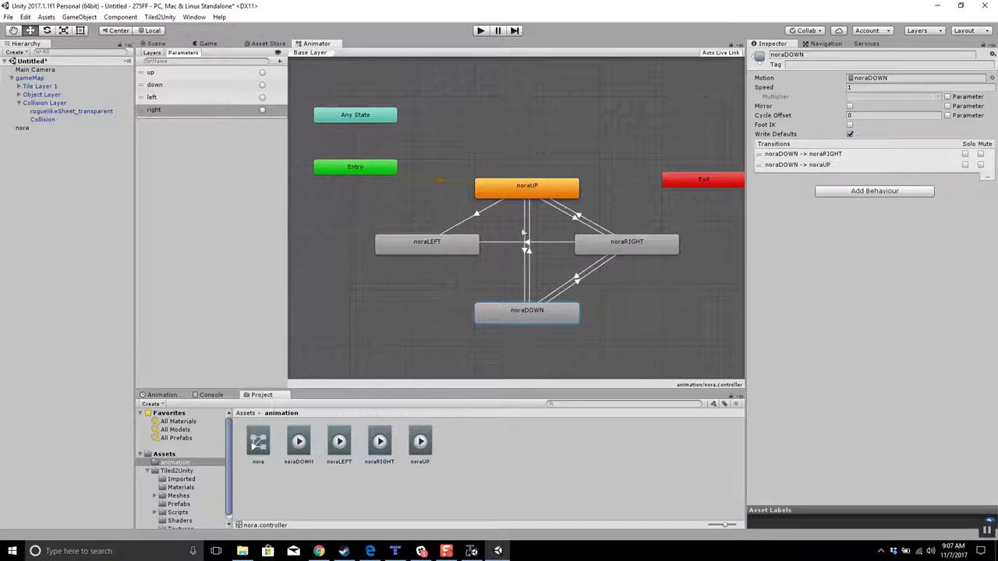
Create a transition from the noraDOWN state to noraLEFT and give it a condition on the left trigger.
right_click(520, 309)
left_click(546, 317)
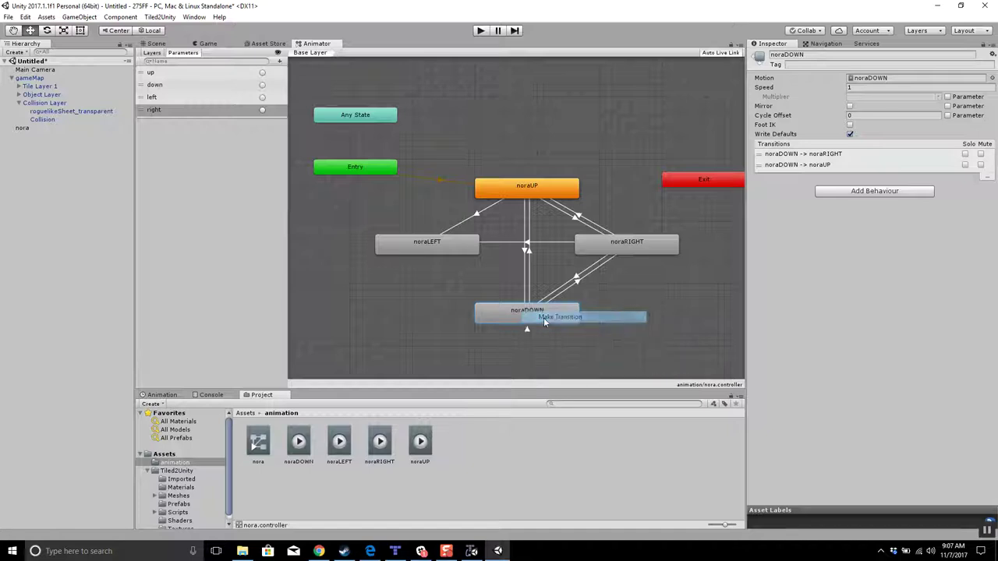
left_click(435, 249)
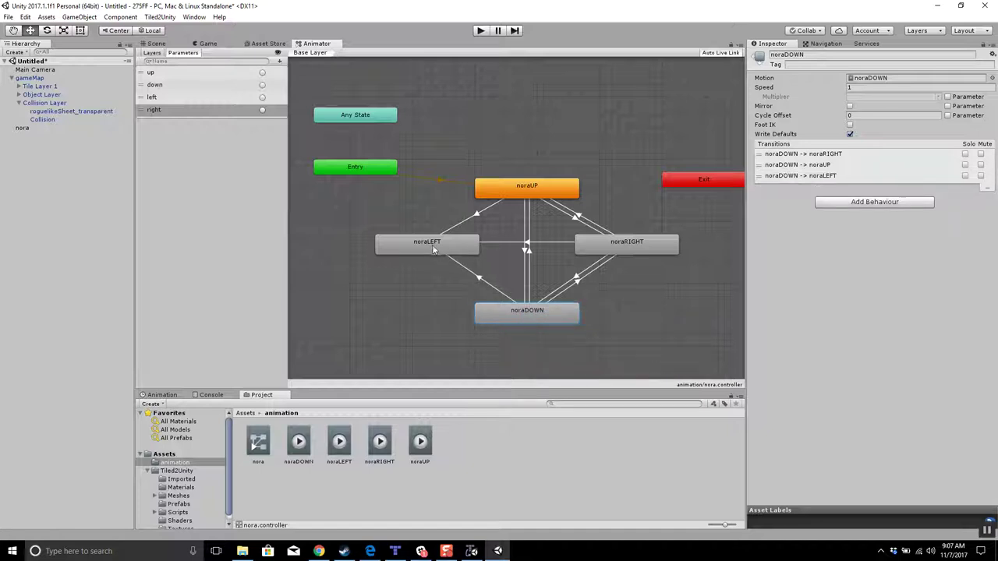
left_click(479, 278)
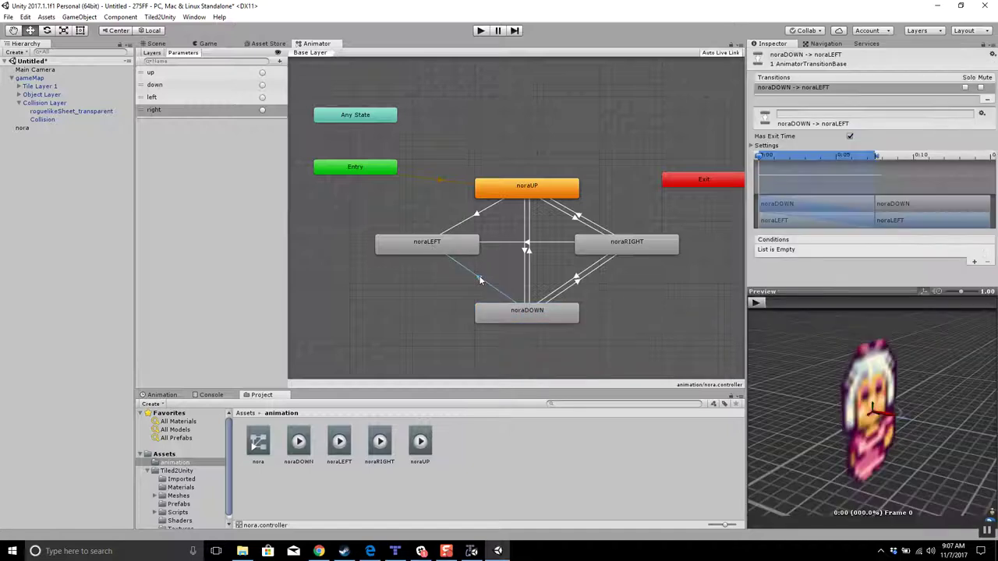
left_click(973, 262)
left_click(874, 252)
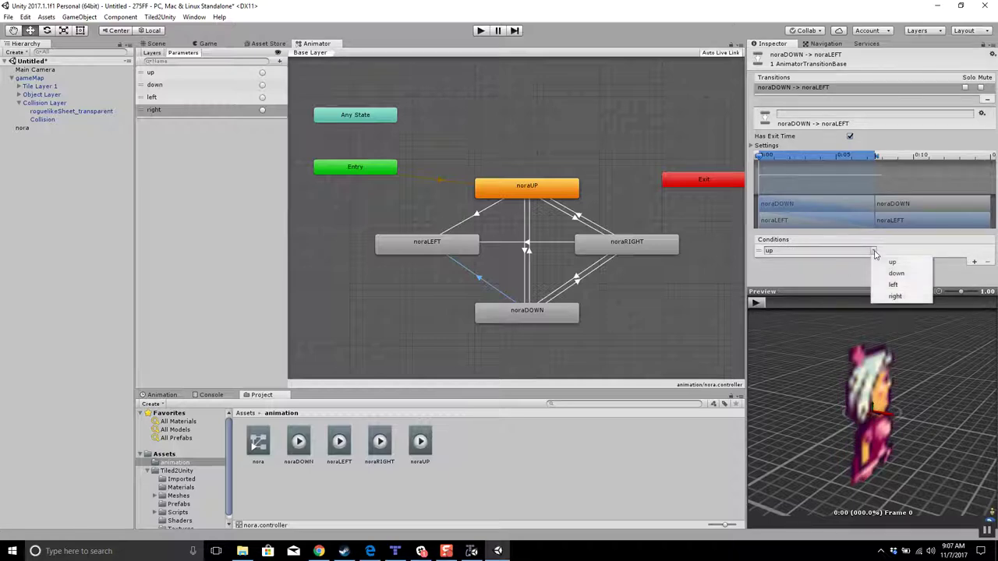
left_click(891, 286)
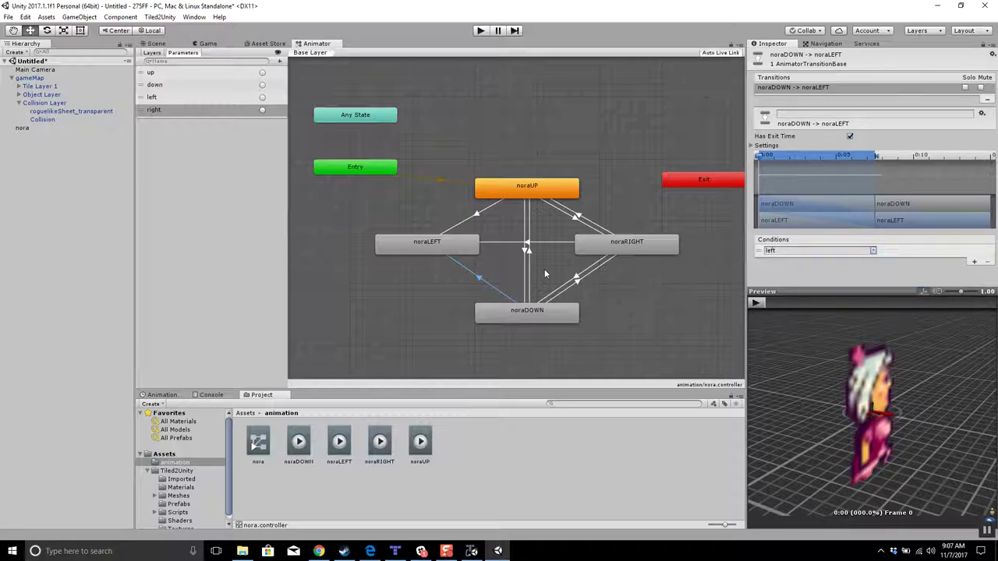
Add an up condition to the noraDOWN to noraUP transition and a right condition to the noraDOWN to noraRIGHT transition.
left_click(528, 259)
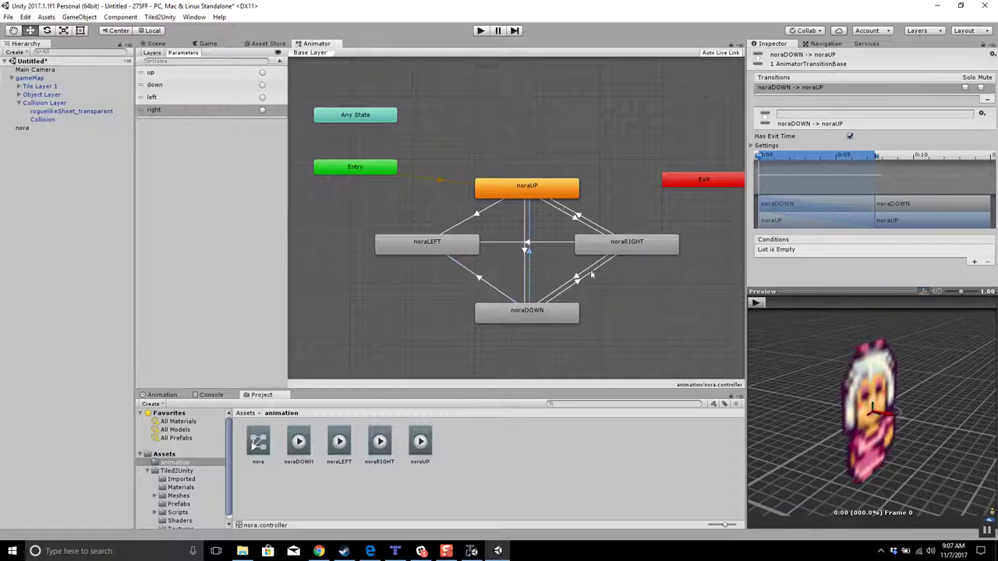
left_click(974, 262)
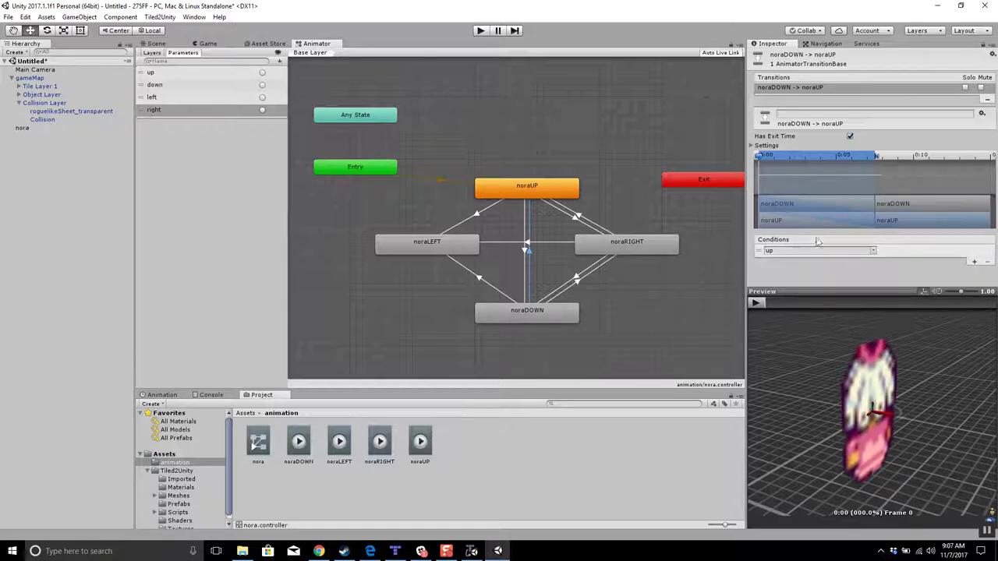
left_click(575, 282)
left_click(974, 262)
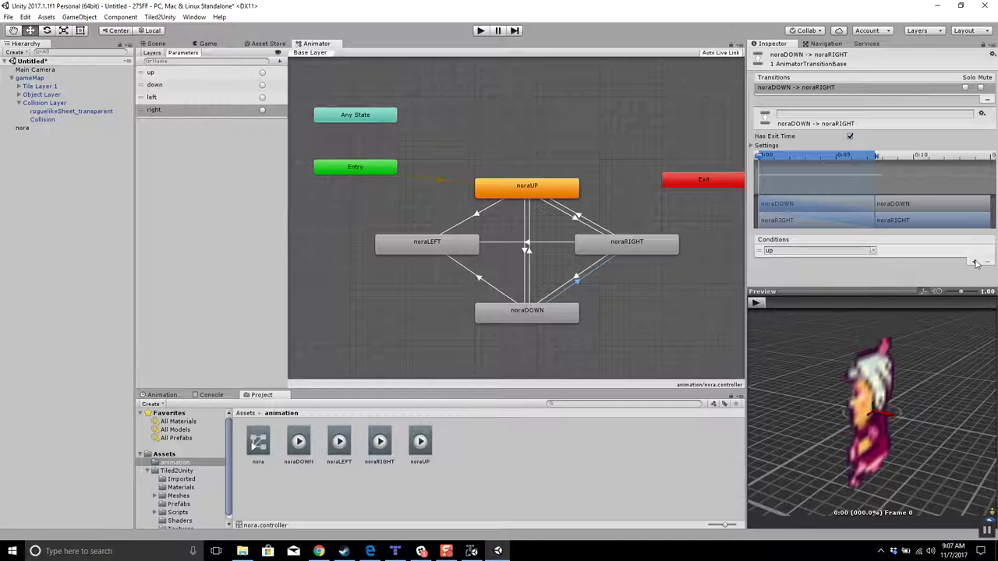
left_click(872, 251)
left_click(894, 297)
Create transitions from the noraLEFT state to noraUP, noraRIGHT and noraDOWN.
left_click(457, 250)
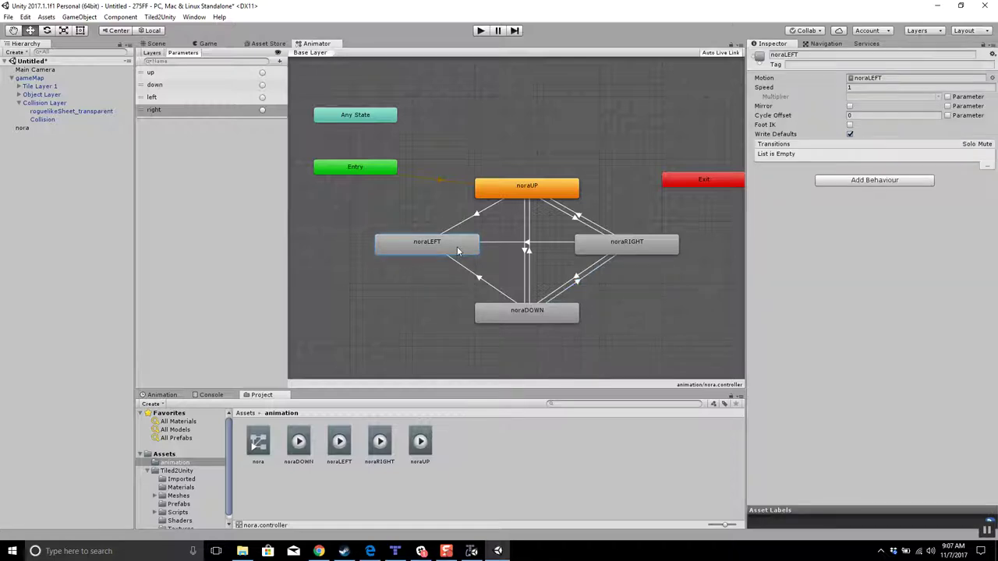
right_click(457, 250)
left_click(480, 253)
left_click(526, 197)
right_click(460, 246)
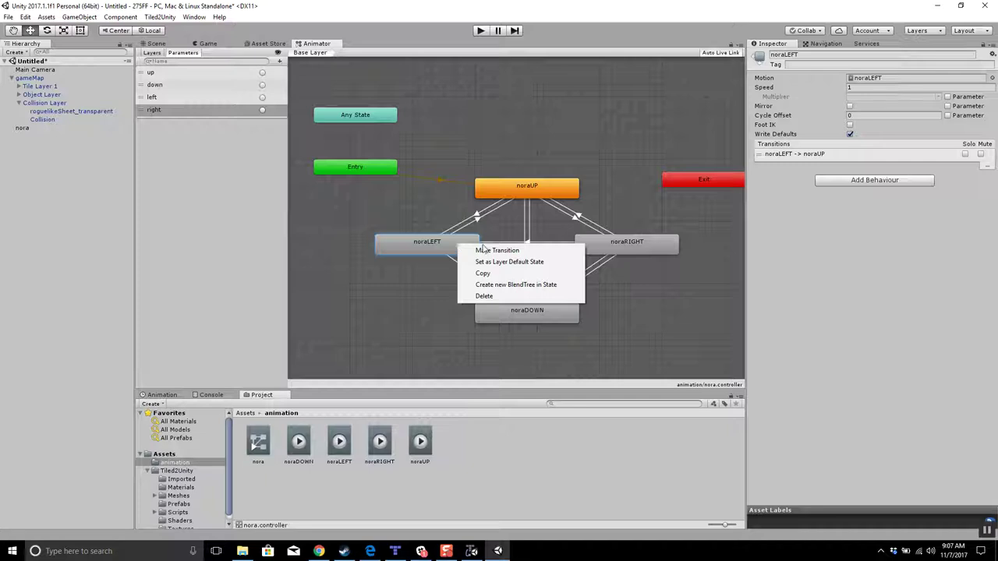
left_click(483, 250)
left_click(607, 247)
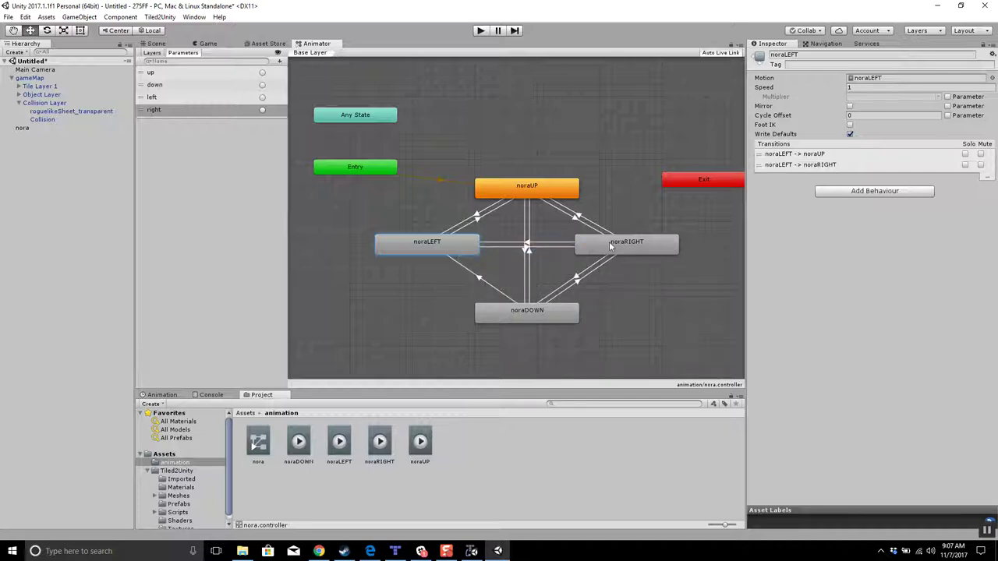
right_click(461, 244)
left_click(485, 250)
left_click(516, 310)
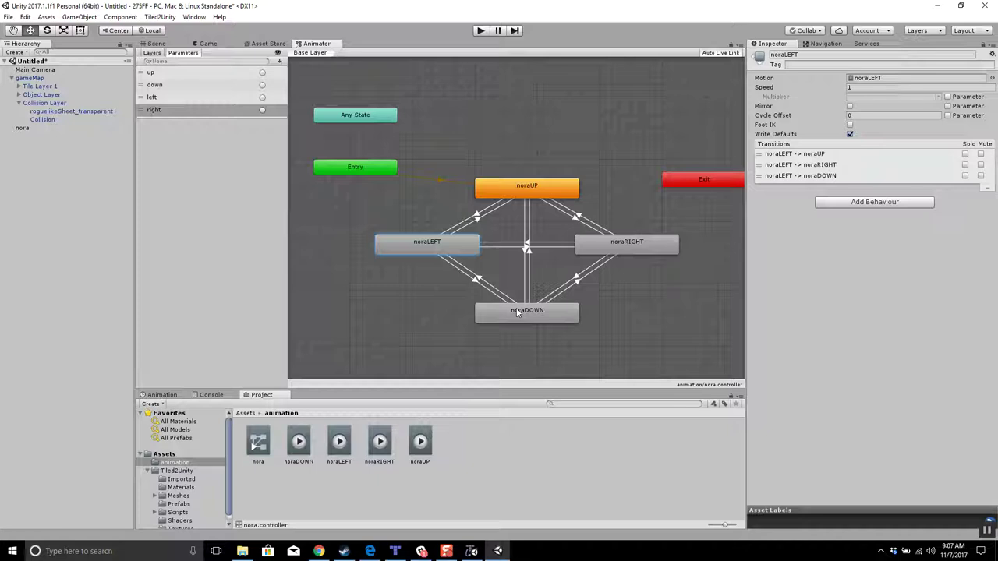
Add an up condition to the noraLEFT to noraUP transition and a right condition to the noraLEFT to noraRIGHT transition.
left_click(476, 222)
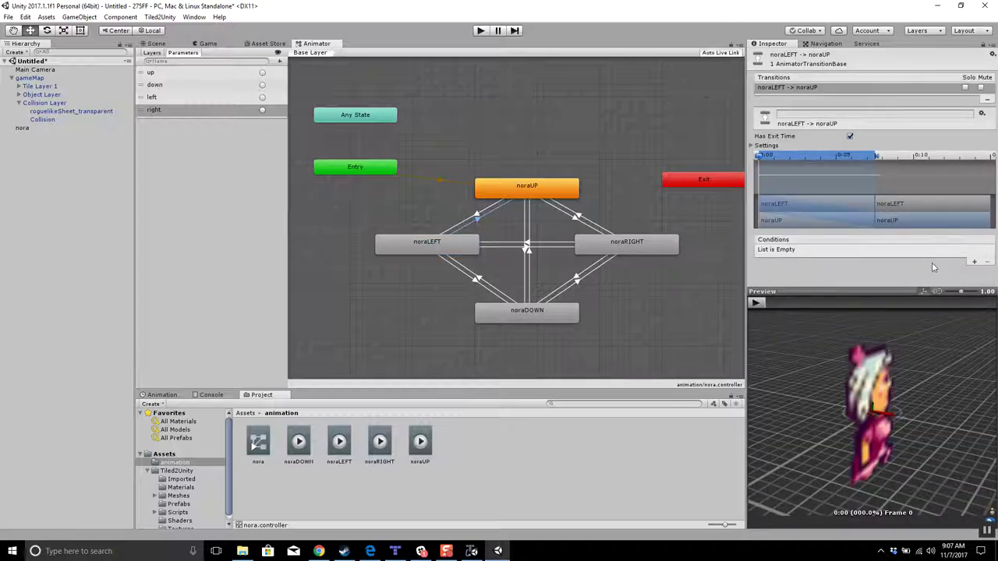
left_click(973, 263)
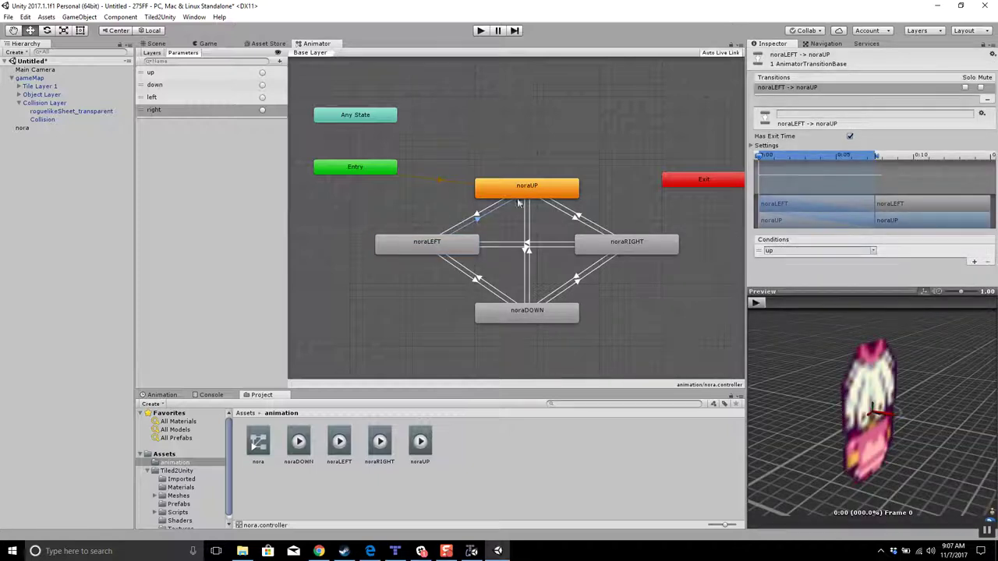
left_click(505, 246)
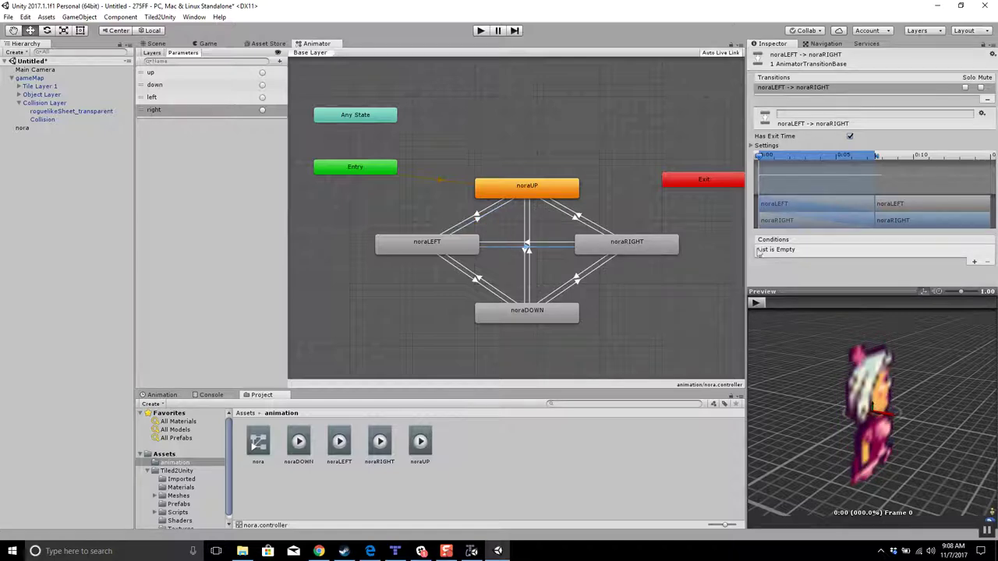
left_click(974, 262)
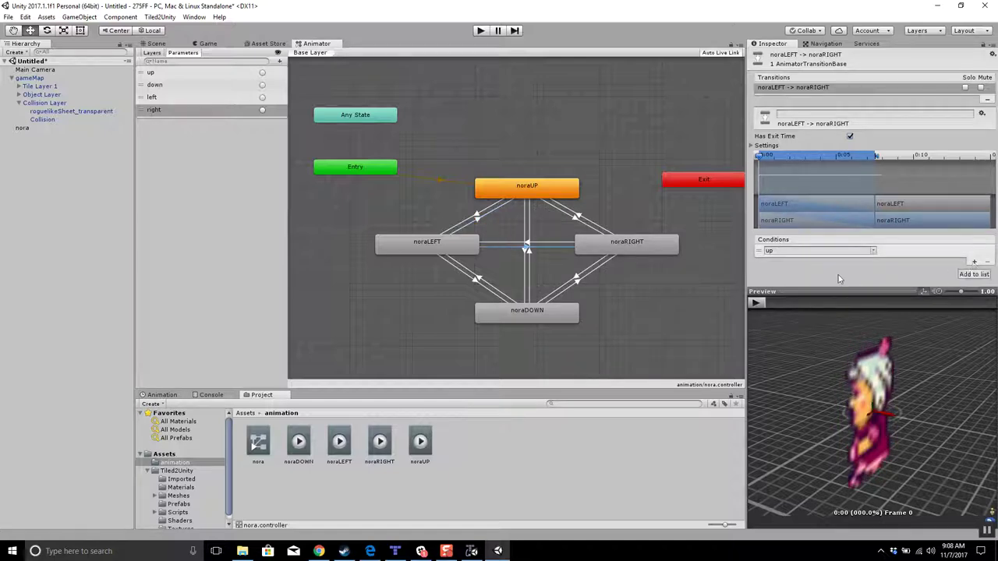
left_click(877, 250)
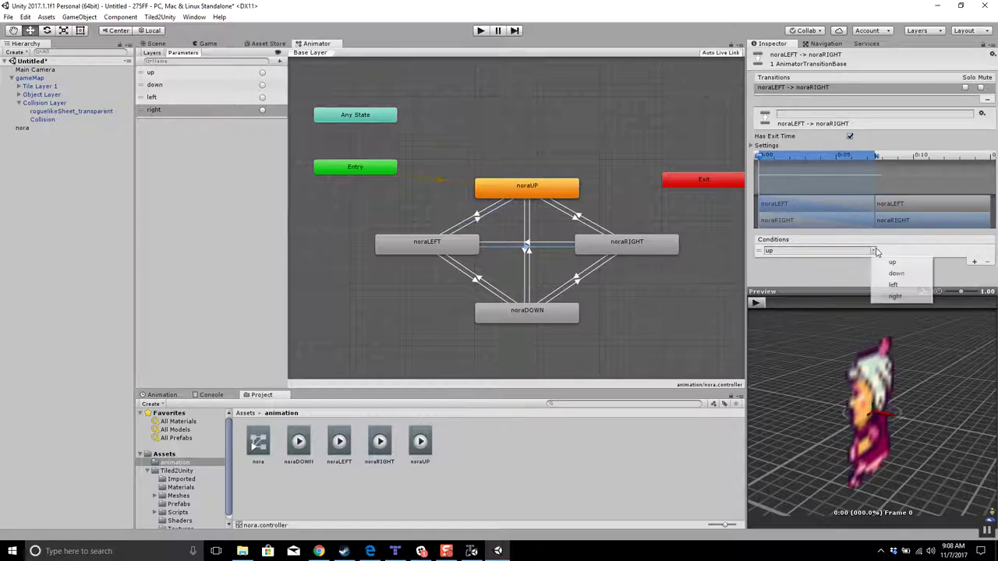
left_click(895, 293)
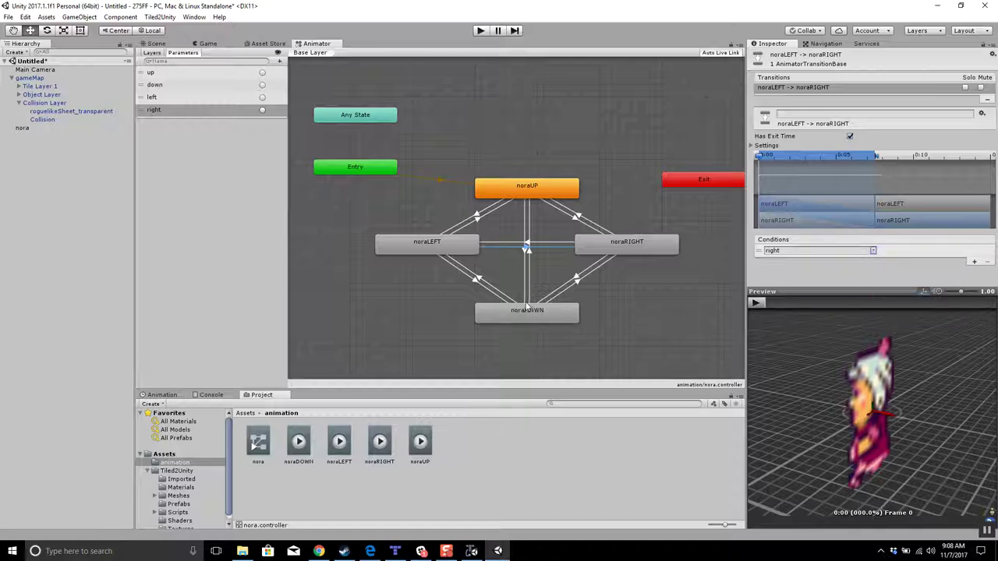
Add a condition to the noraLEFT to noraDOWN transition and set it to the down trigger.
left_click(477, 288)
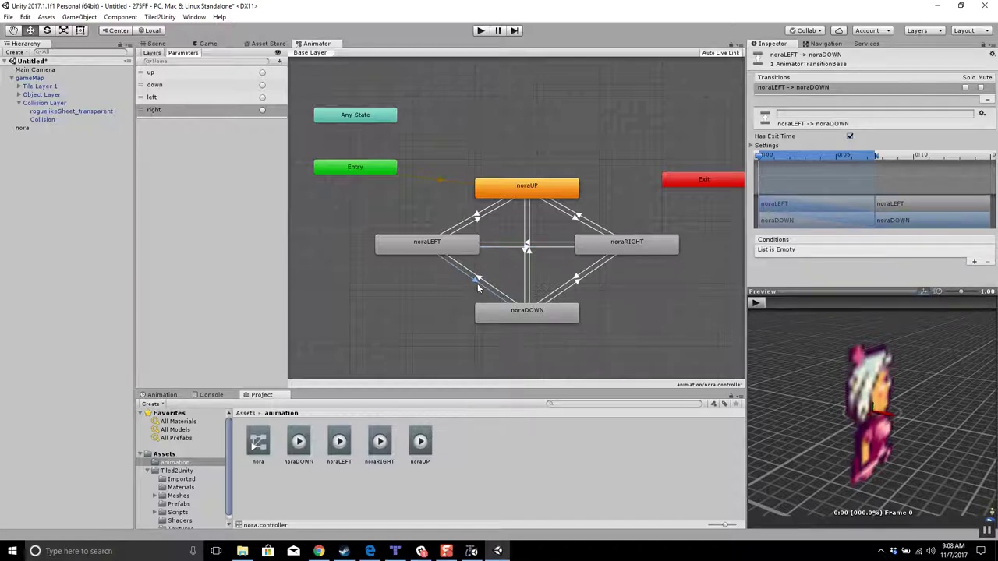
left_click(972, 262)
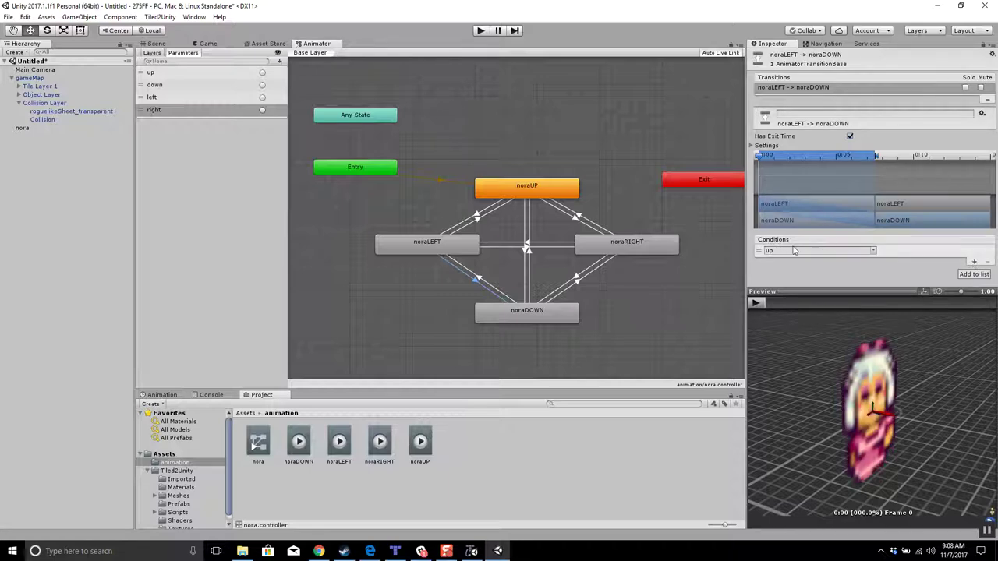
left_click(873, 251)
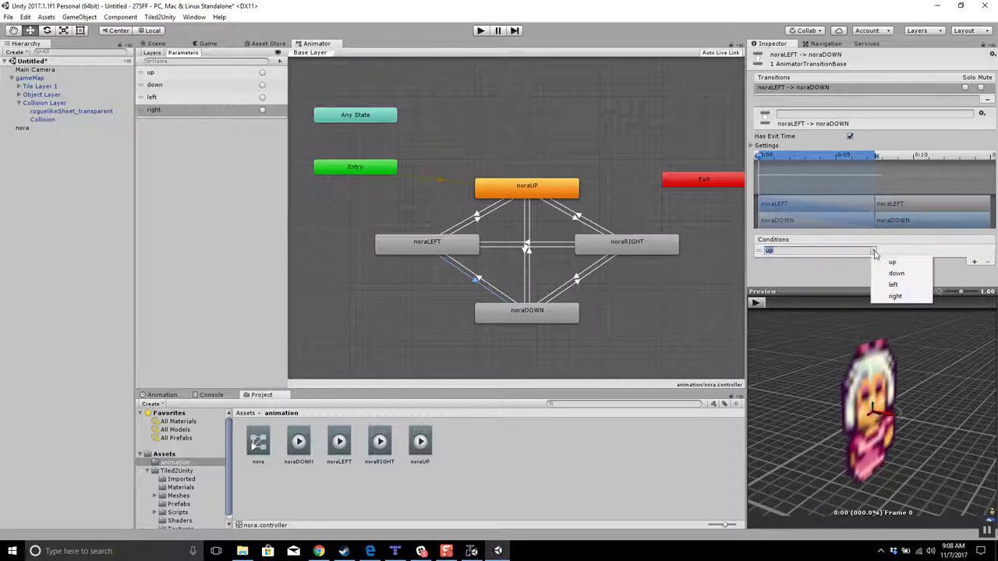
left_click(892, 272)
left_click(647, 328)
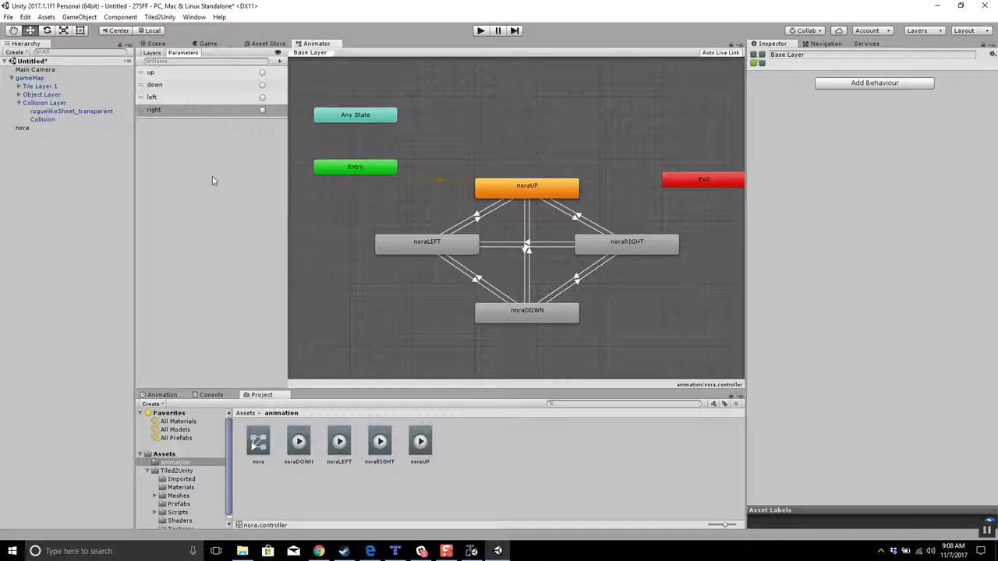
Create a folder named _scripts directly inside the project's Assets folder.
left_click(246, 412)
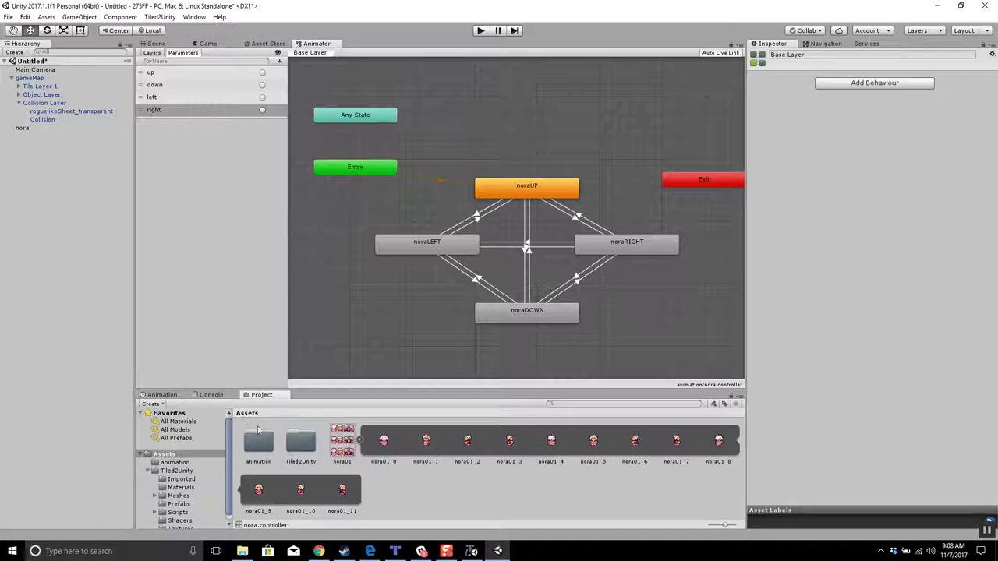
left_click(360, 439)
right_click(438, 499)
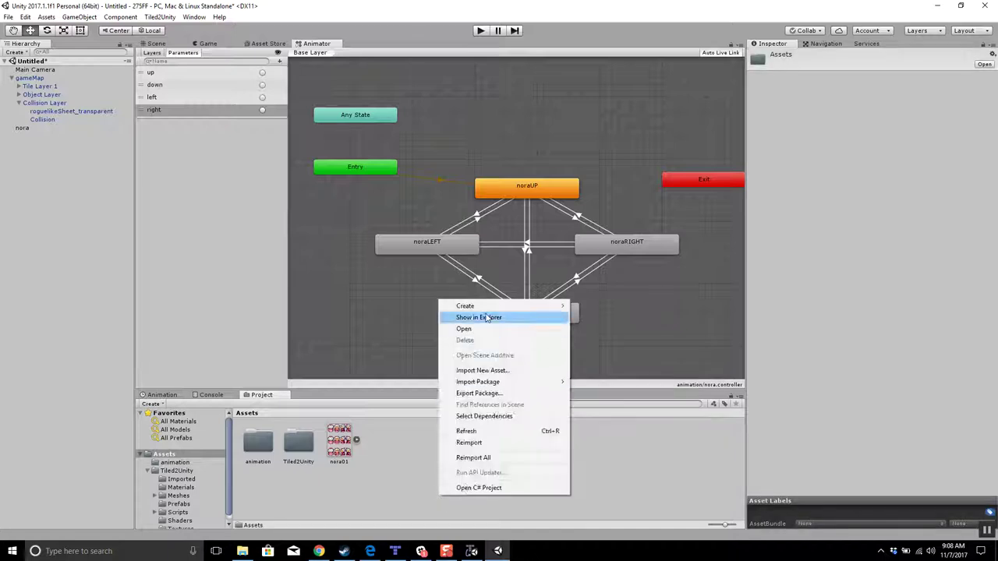
mouse_move(467, 306)
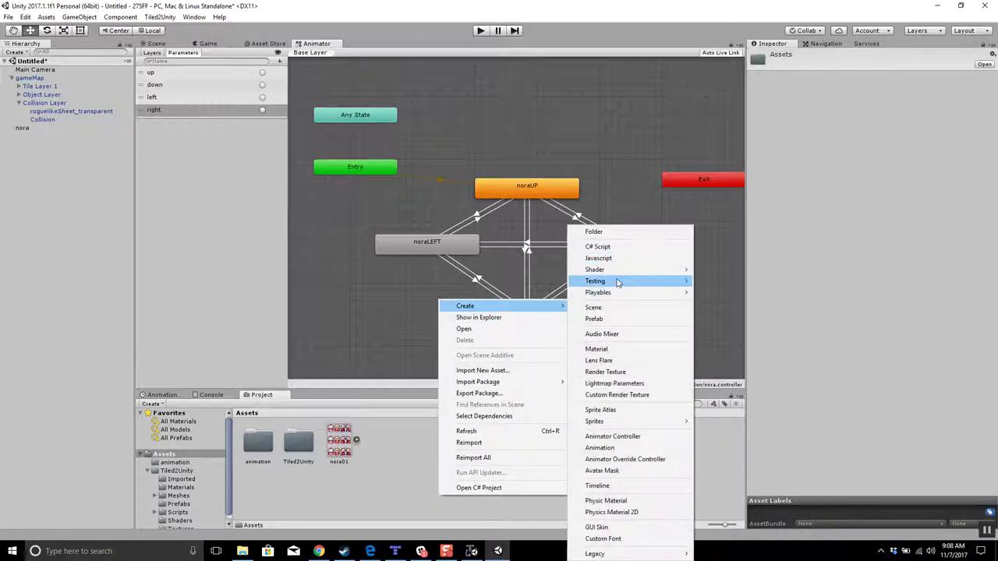
left_click(590, 232)
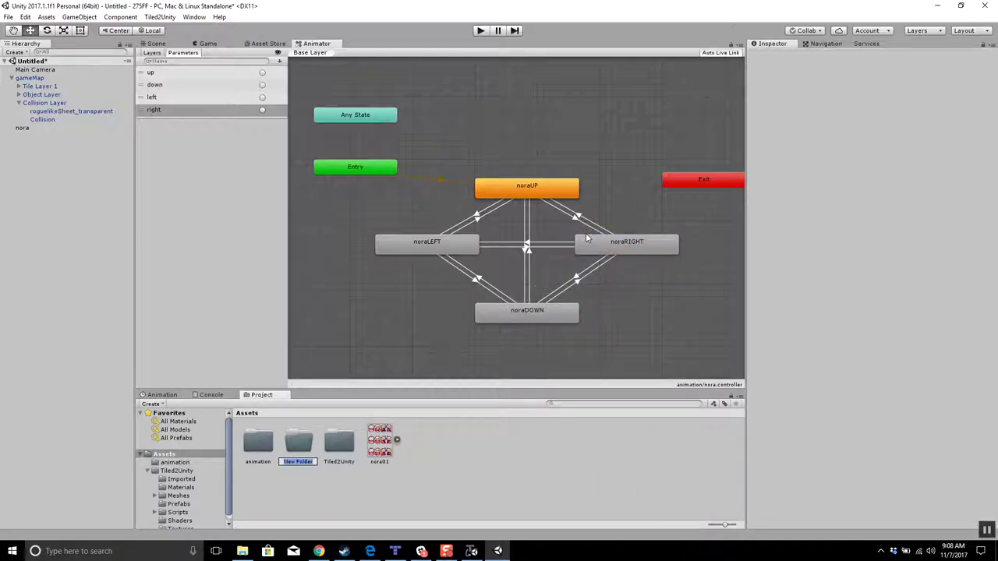
key("BackSpace")
type("_scripts")
key("Return")
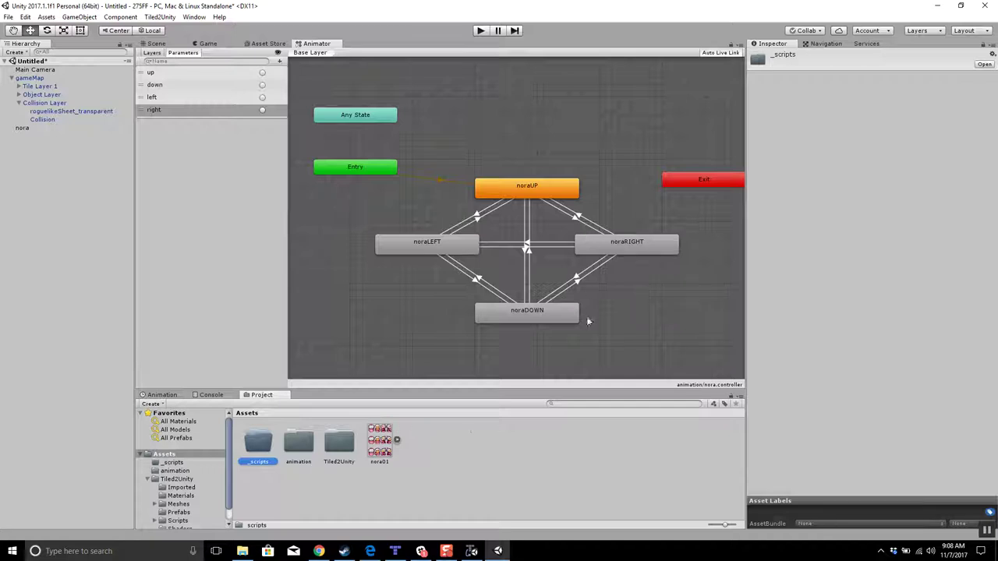
left_click(478, 497)
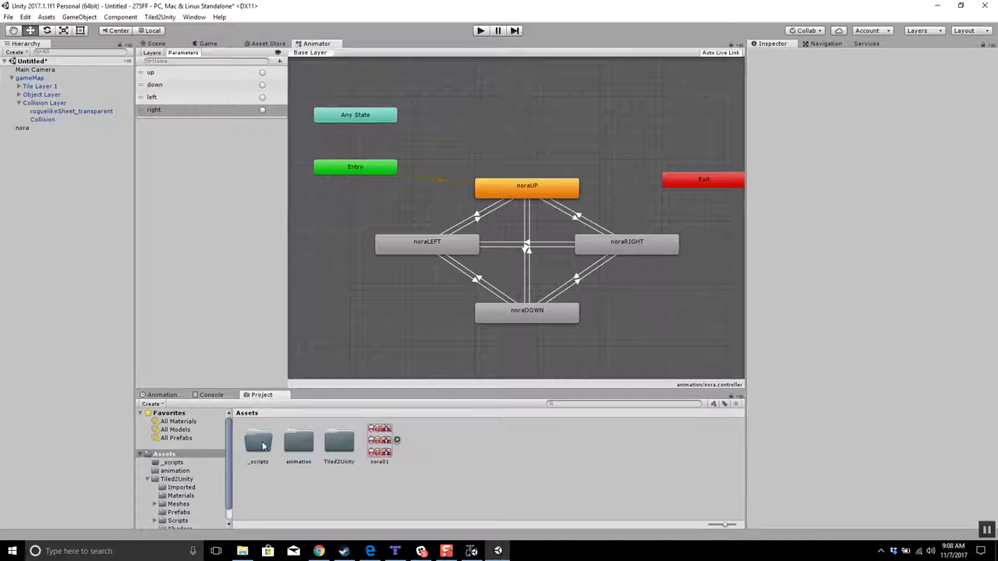
Create a C# script named noraMovement inside the _scripts folder.
double_click(262, 445)
right_click(277, 440)
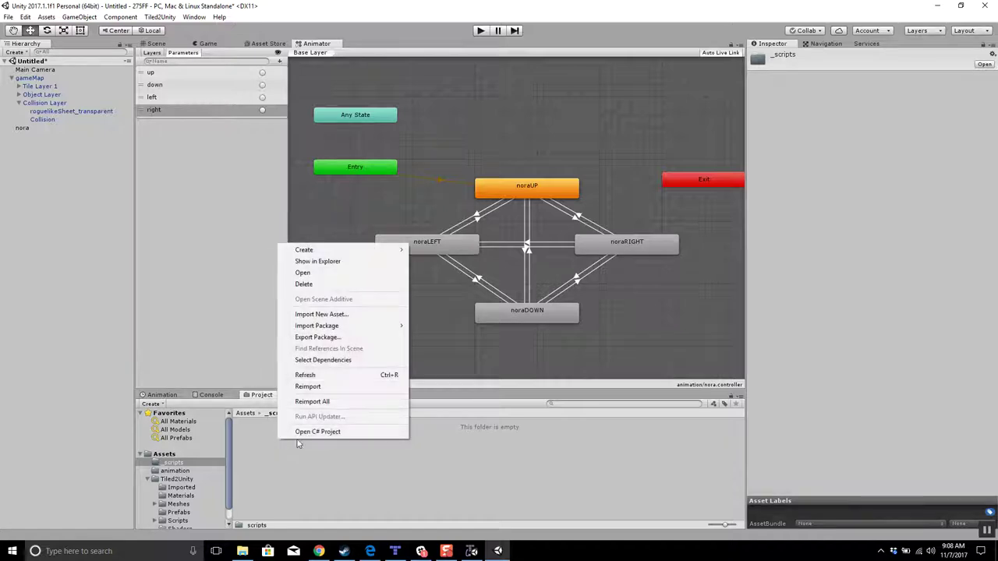
mouse_move(309, 252)
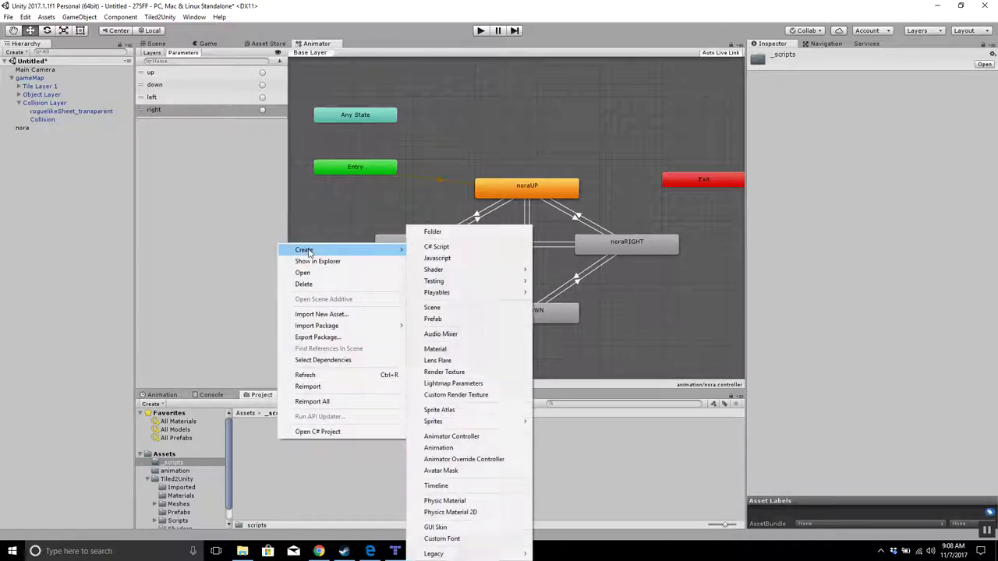
left_click(437, 247)
type("ne")
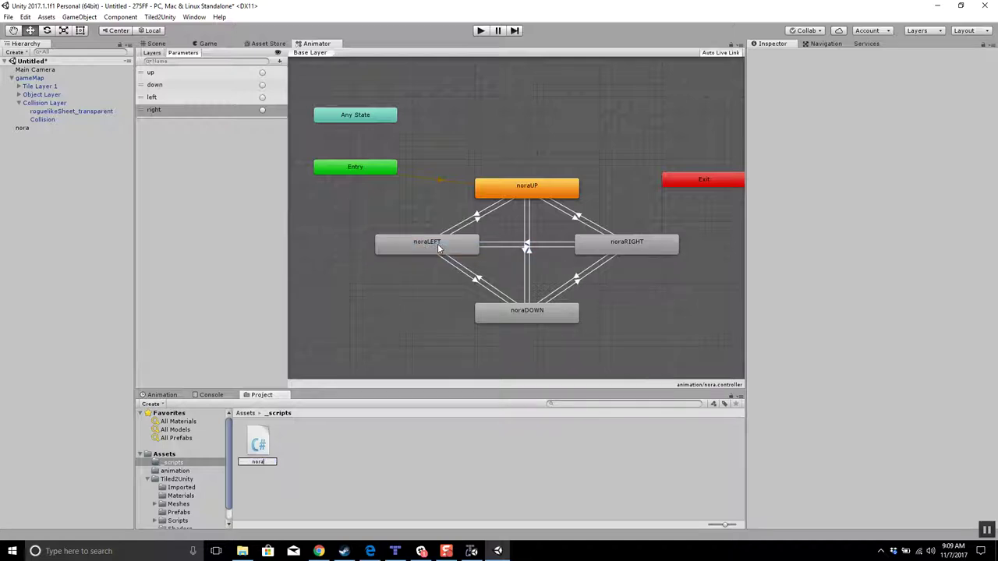
type("raMovement")
key("Return")
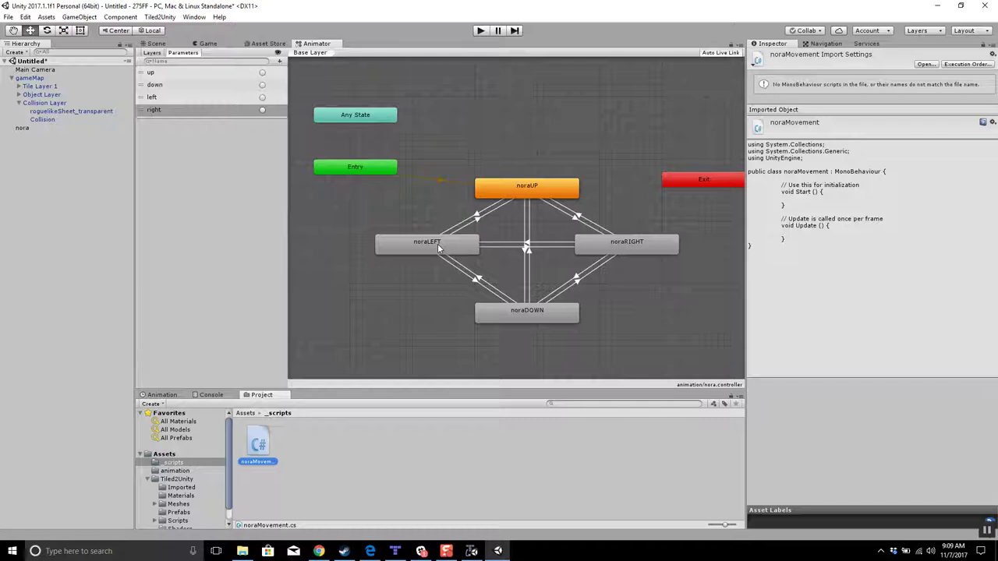